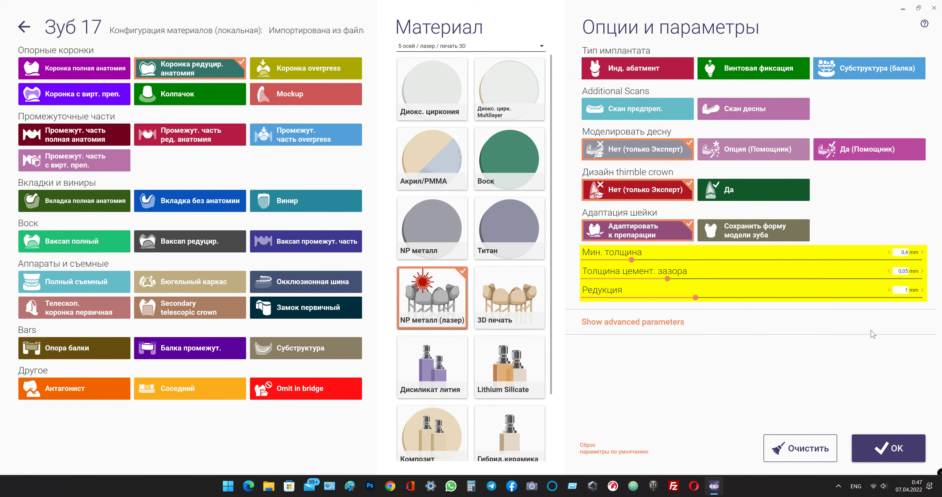
- Confirm tooth 17's crown settings and launch DentalCAD from the Действия list
{"action": "left_click", "coordinate": [891, 451]}
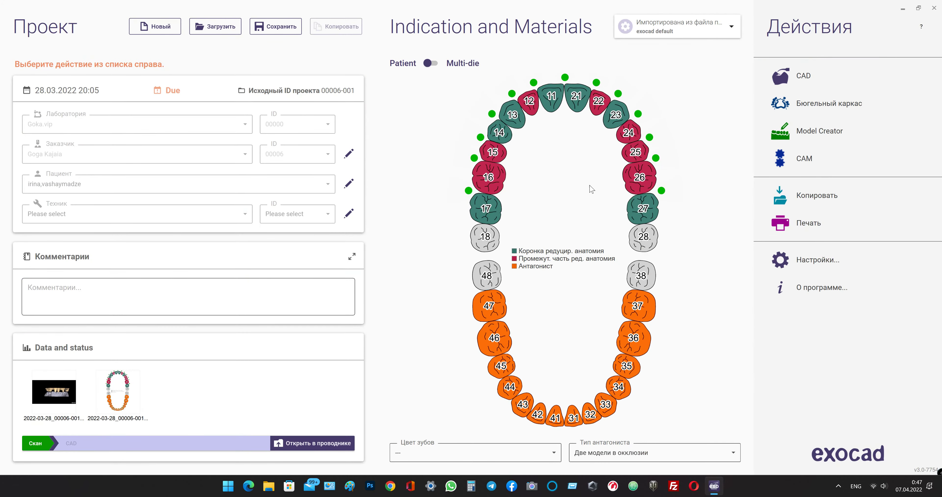
{"action": "left_click", "coordinate": [808, 77]}
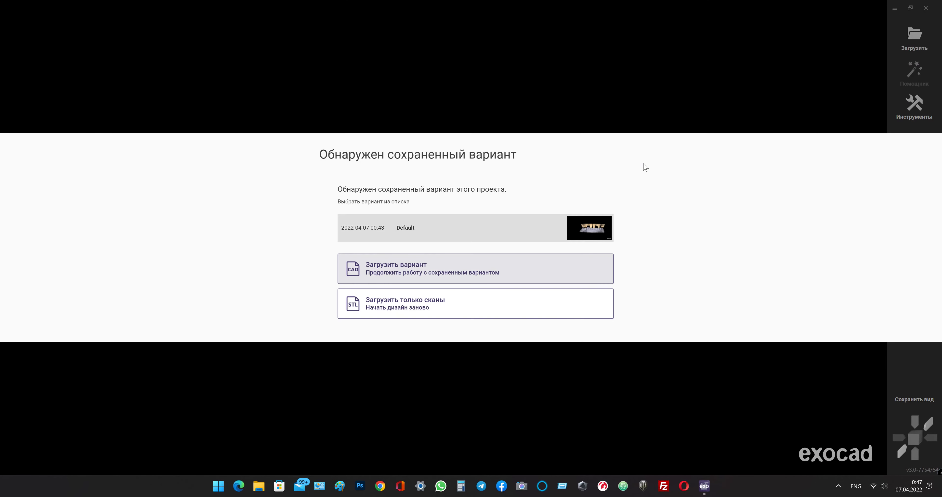
- Load the saved design variant and zoom in on the upper arch
{"action": "left_click", "coordinate": [446, 227]}
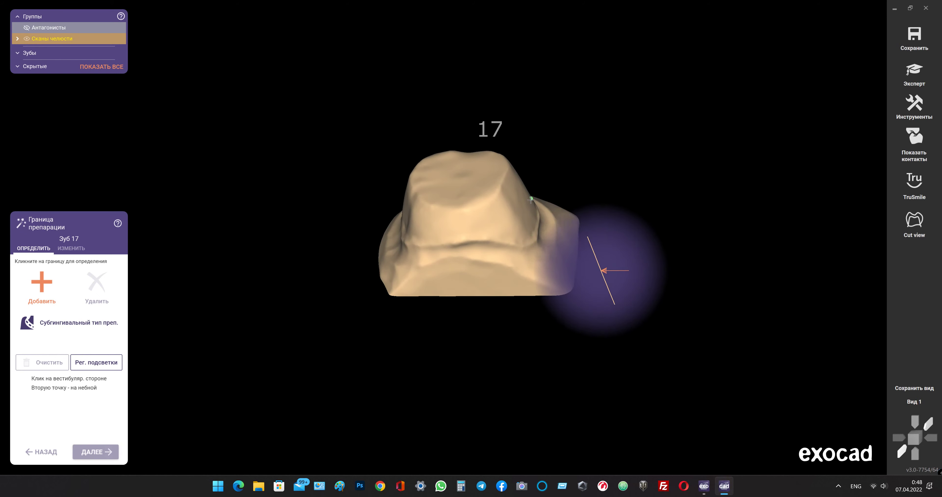
{"action": "scroll", "coordinate": [521, 230], "scroll_direction": "up", "scroll_amount": 3}
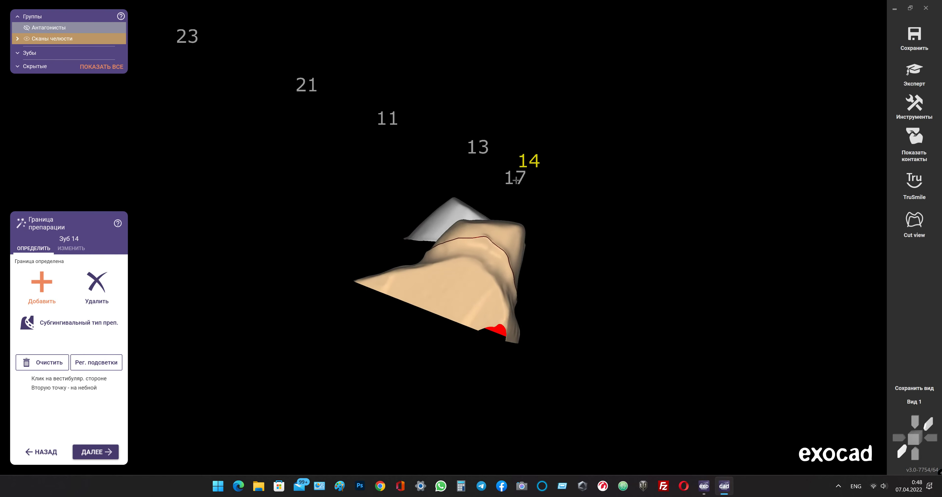
{"action": "scroll", "coordinate": [557, 325], "scroll_direction": "up", "scroll_amount": 5}
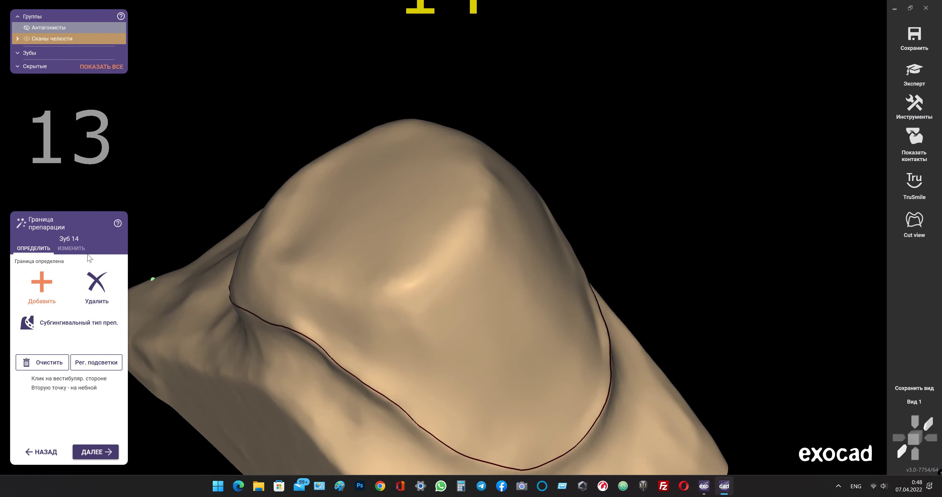
- Refine tooth 14's preparation margin on the ИЗМЕНИТЬ tab, then advance to tooth 13
{"action": "left_click", "coordinate": [71, 248]}
{"action": "scroll", "coordinate": [390, 270], "scroll_direction": "up", "scroll_amount": 2}
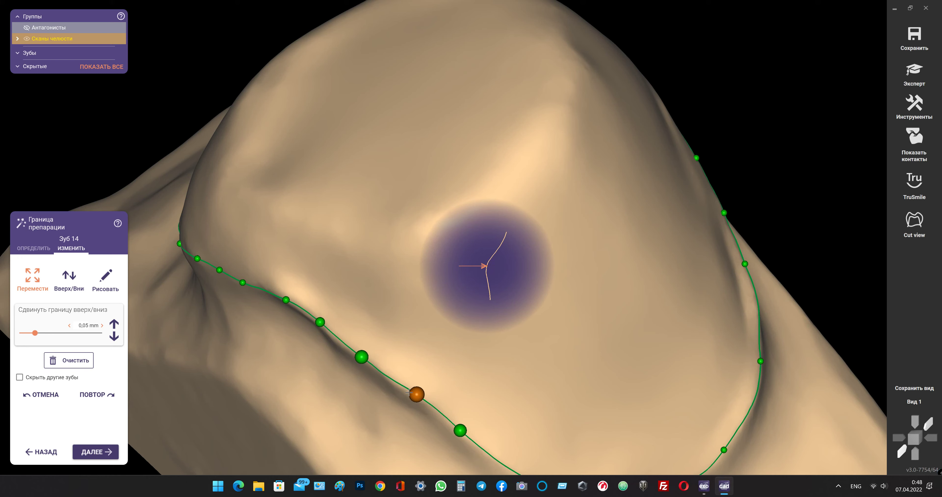
{"action": "scroll", "coordinate": [409, 393], "scroll_direction": "down", "scroll_amount": 5}
{"action": "mouse_move", "coordinate": [409, 392]}
{"action": "right_mouse_down"}
{"action": "mouse_move", "coordinate": [564, 375]}
{"action": "mouse_move", "coordinate": [565, 435]}
{"action": "right_mouse_up"}
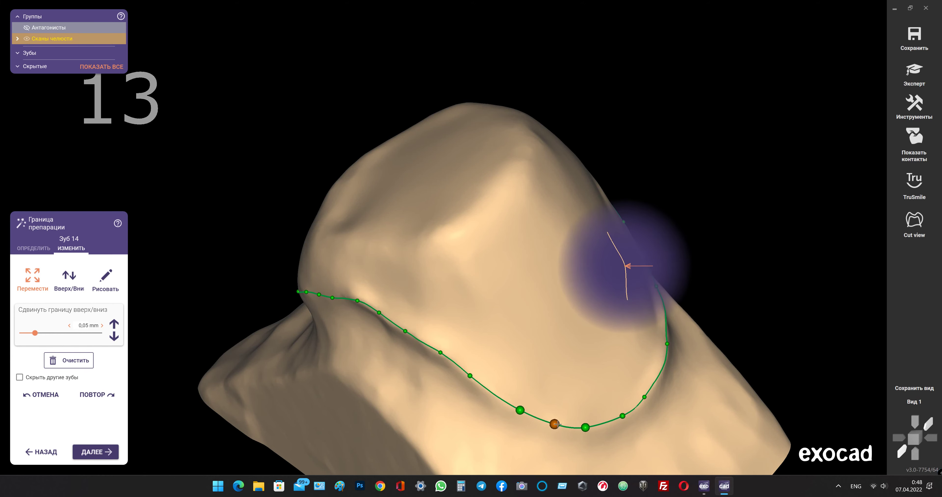
{"action": "mouse_move", "coordinate": [555, 424]}
{"action": "right_mouse_down"}
{"action": "mouse_move", "coordinate": [572, 354]}
{"action": "mouse_move", "coordinate": [531, 357]}
{"action": "right_mouse_up"}
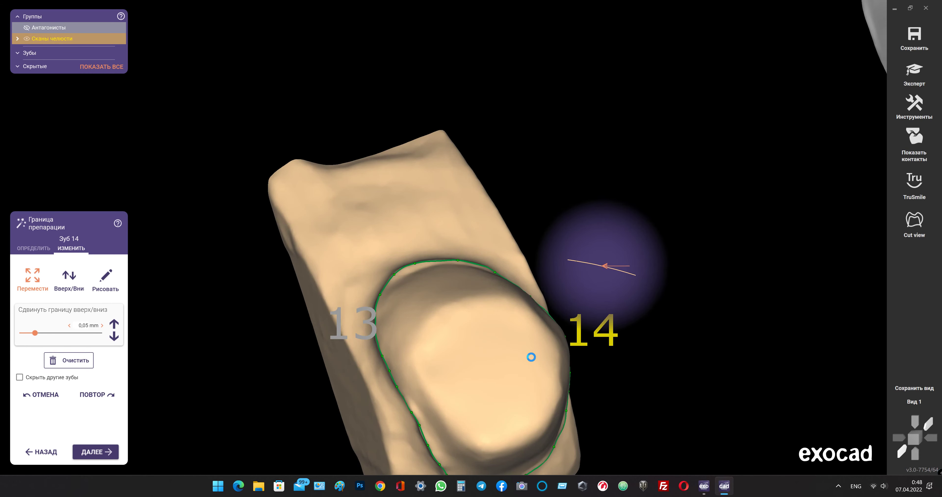
{"action": "key", "text": "Return"}
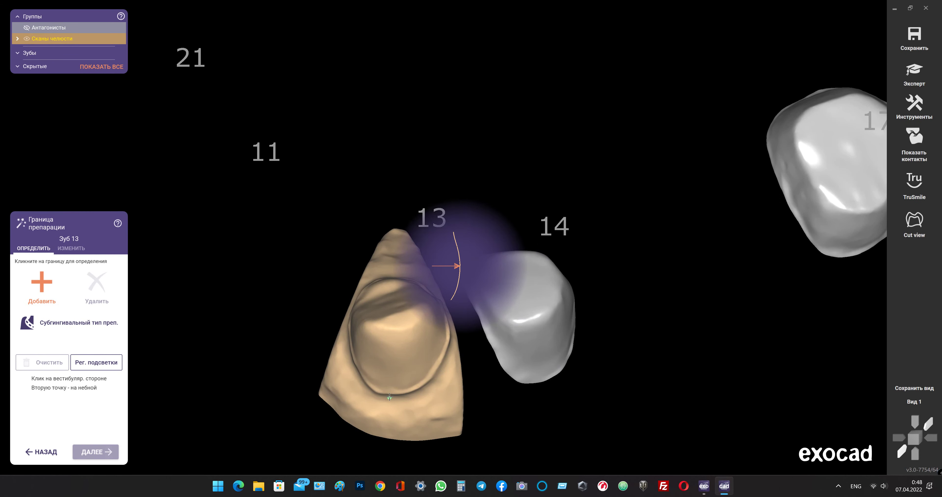
- Inspect and accept tooth 13's margin line, moving on to tooth 11
{"action": "scroll", "coordinate": [389, 397], "scroll_direction": "up", "scroll_amount": 3}
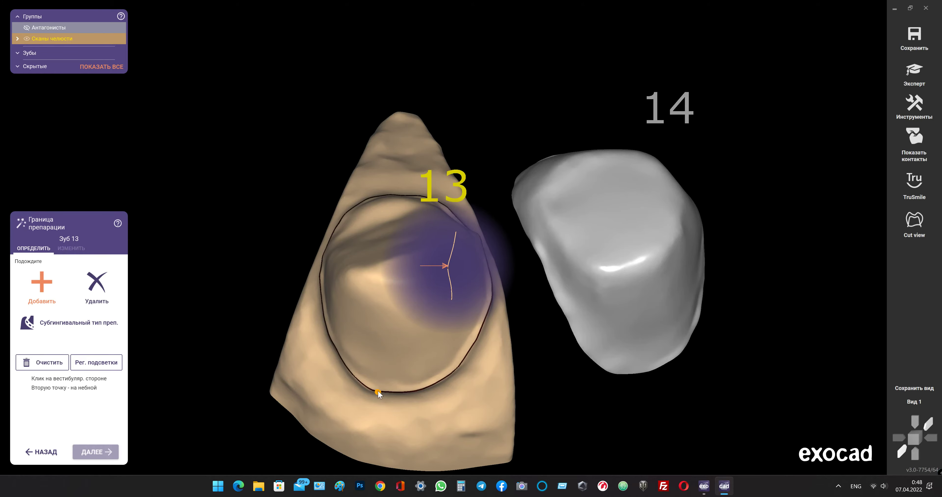
{"action": "right_click_drag", "start_coordinate": [380, 390], "coordinate": [401, 345]}
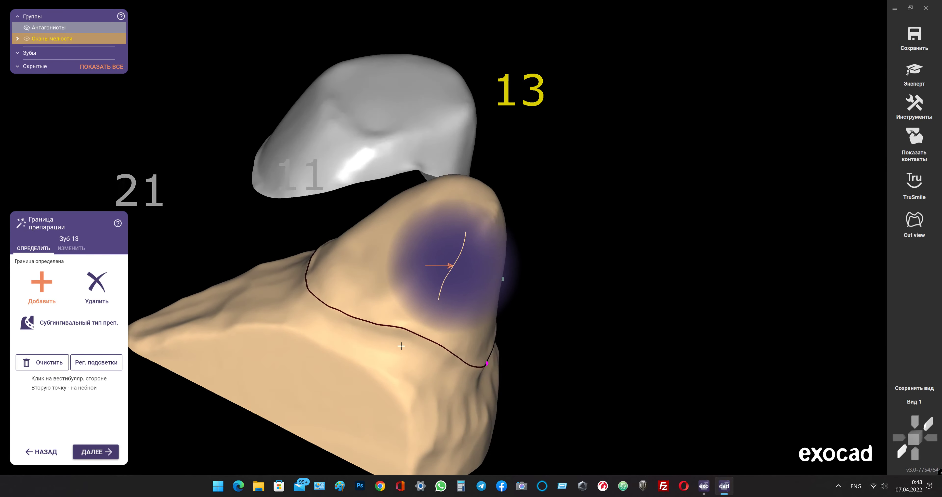
{"action": "right_click_drag", "start_coordinate": [401, 346], "coordinate": [401, 346]}
{"action": "key", "text": "Return"}
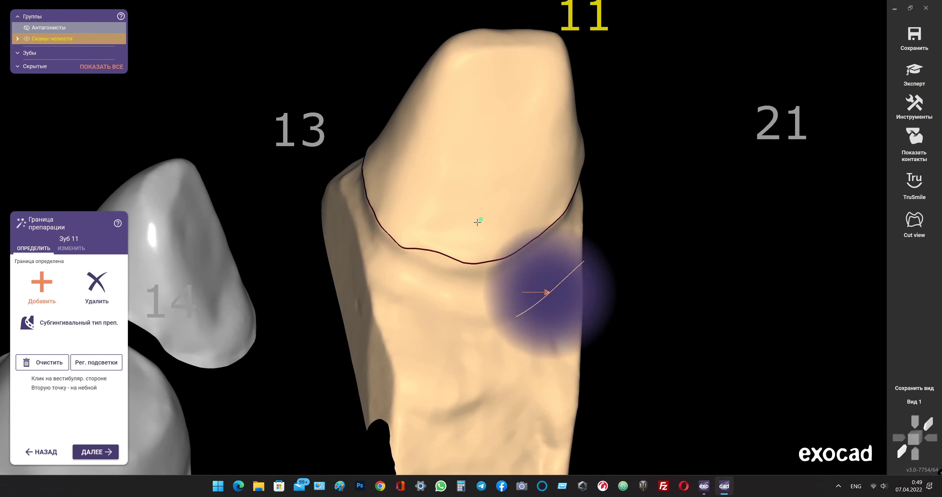
- Reshape tooth 11's margin by dragging its points on the ИЗМЕНИТЬ tab
{"action": "left_click", "coordinate": [72, 249]}
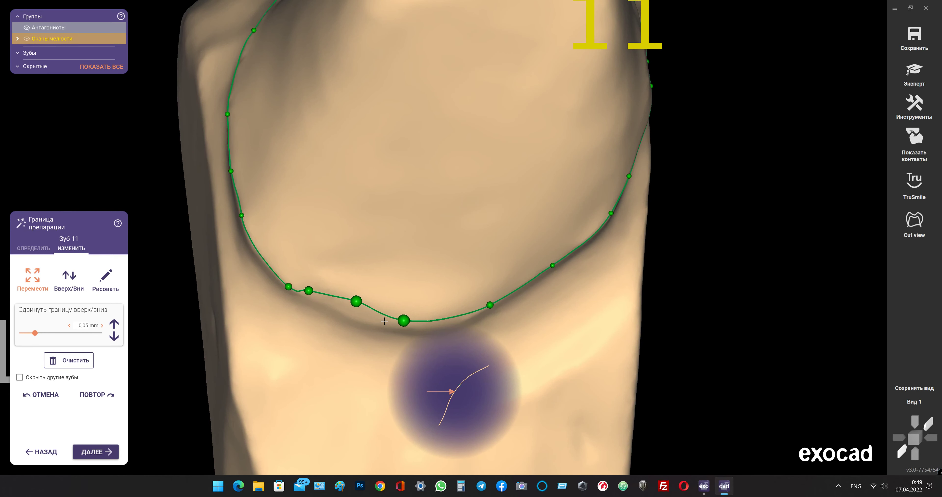
{"action": "left_click_drag", "start_coordinate": [312, 290], "coordinate": [319, 298]}
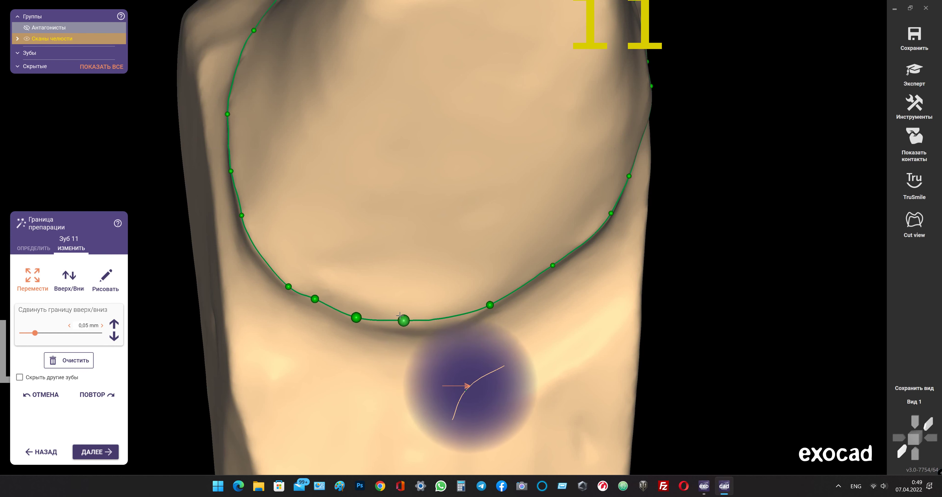
{"action": "left_click_drag", "start_coordinate": [403, 321], "coordinate": [408, 328]}
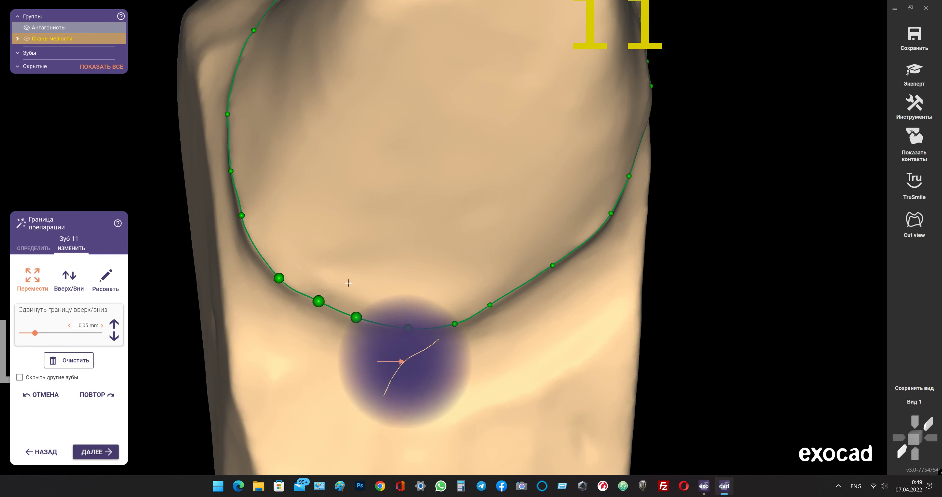
{"action": "scroll", "coordinate": [406, 215], "scroll_direction": "down", "scroll_amount": 3}
{"action": "right_click_drag", "start_coordinate": [404, 214], "coordinate": [371, 218]}
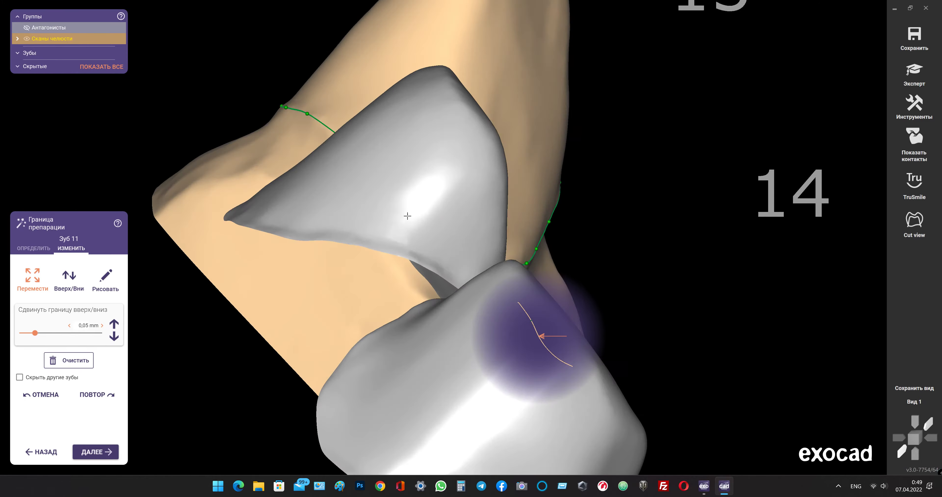
{"action": "scroll", "coordinate": [352, 298], "scroll_direction": "up", "scroll_amount": 2}
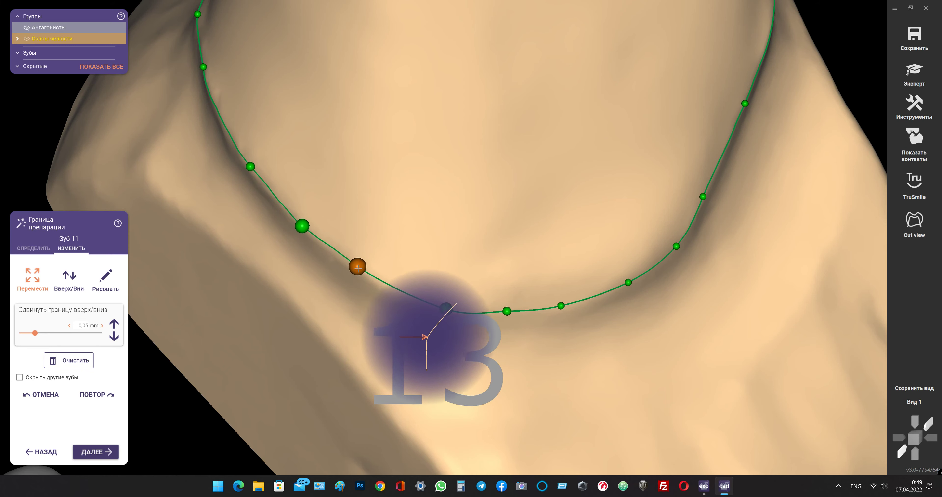
{"action": "left_click_drag", "start_coordinate": [354, 265], "coordinate": [376, 283]}
{"action": "scroll", "coordinate": [373, 282], "scroll_direction": "down", "scroll_amount": 3}
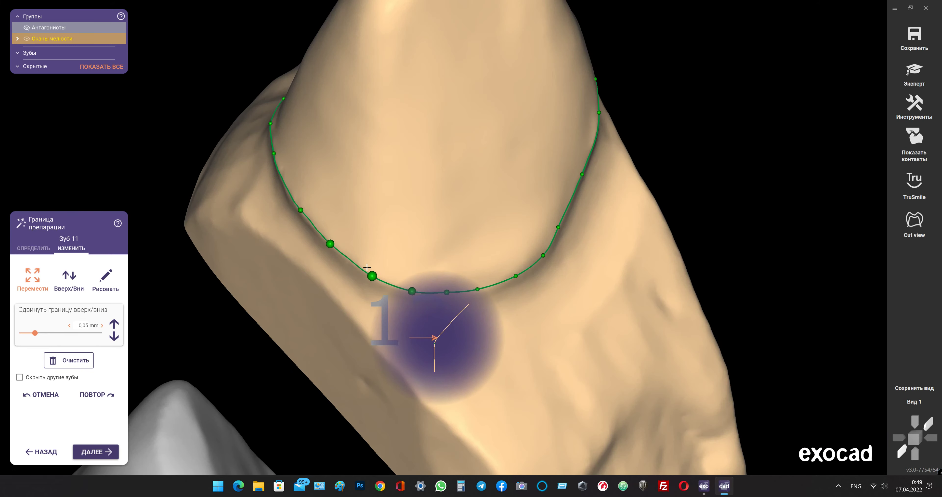
{"action": "right_click_drag", "start_coordinate": [380, 233], "coordinate": [431, 176]}
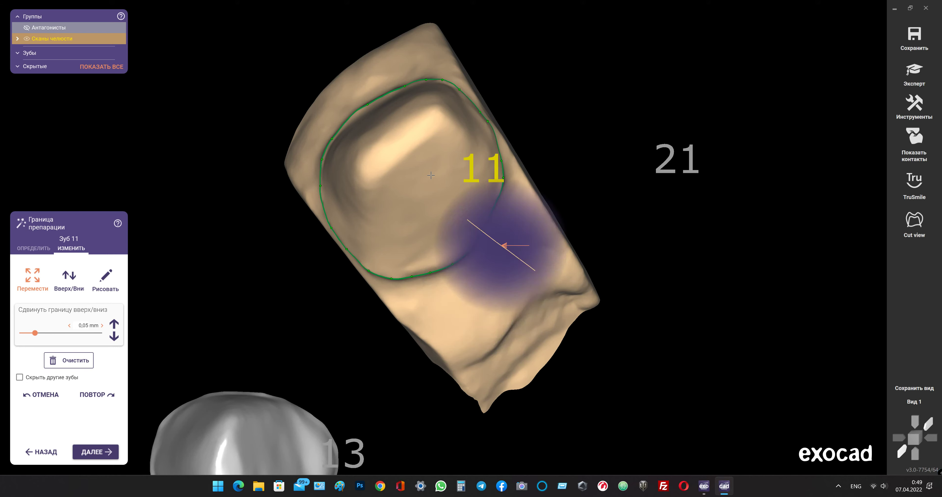
- Accept tooth 11's margin and mark the margin line on tooth 23
{"action": "key", "text": "Return"}
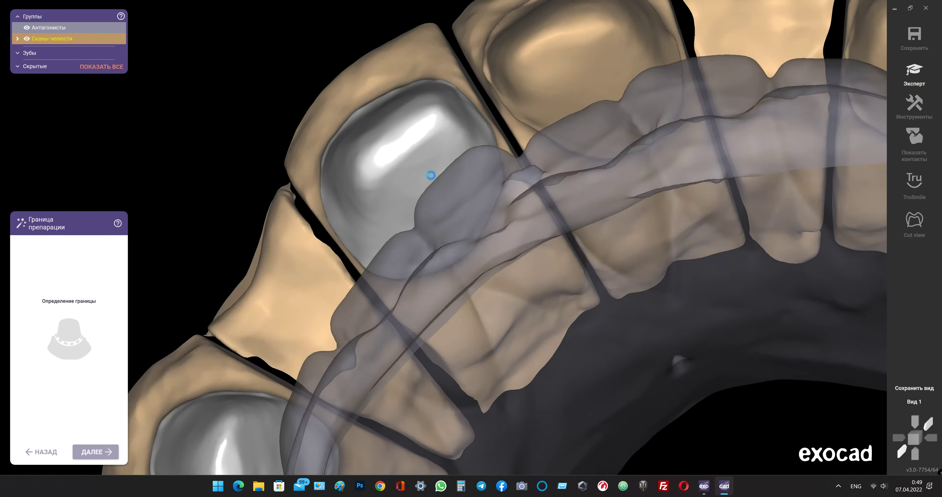
{"action": "scroll", "coordinate": [444, 230], "scroll_direction": "up", "scroll_amount": 2}
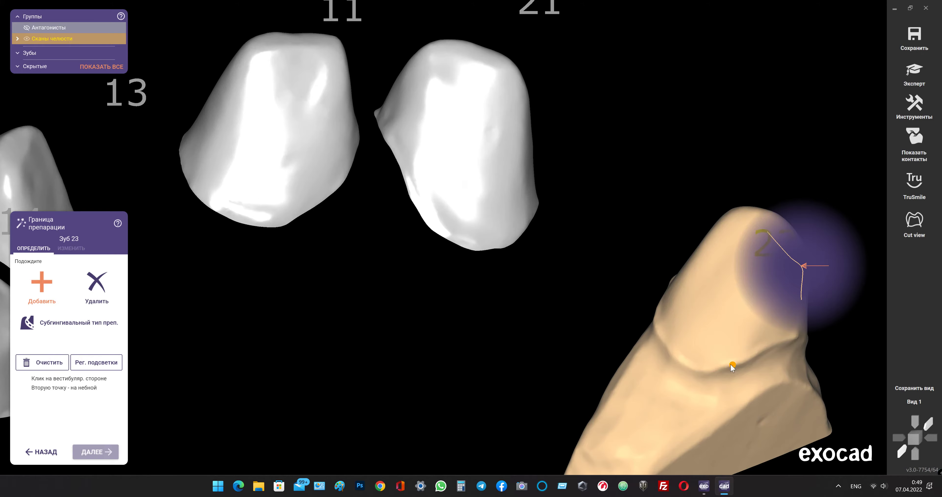
{"action": "left_click", "coordinate": [733, 367]}
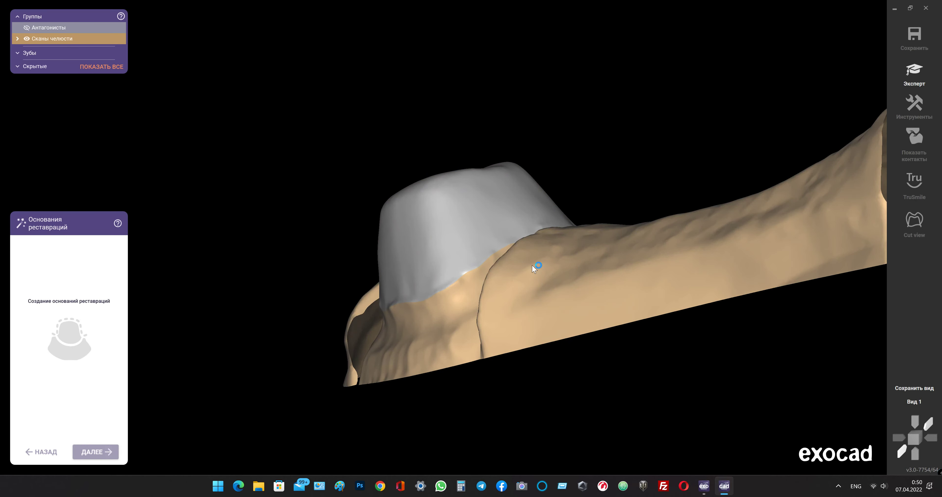
- Set a common insertion path for all eight preparations from a top-down arch view
{"action": "scroll", "coordinate": [547, 269], "scroll_direction": "down", "scroll_amount": 3}
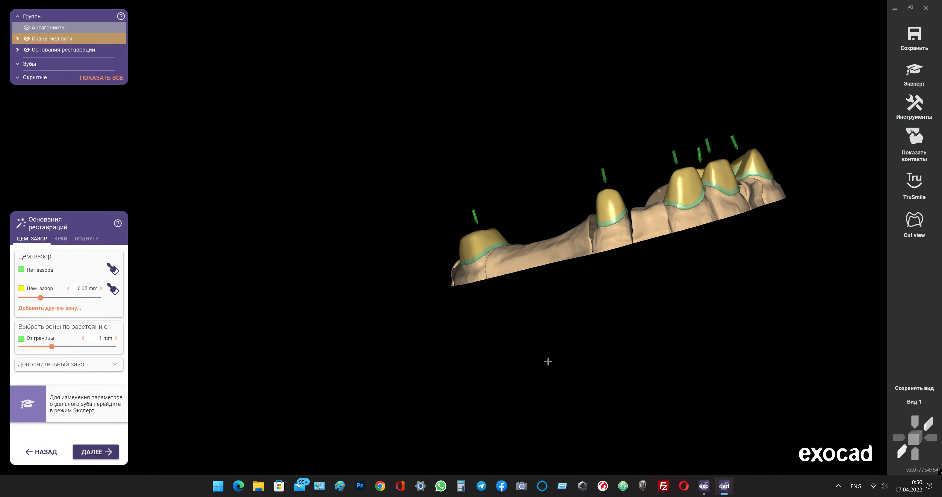
{"action": "mouse_move", "coordinate": [427, 371]}
{"action": "right_mouse_down"}
{"action": "mouse_move", "coordinate": [531, 220]}
{"action": "mouse_move", "coordinate": [485, 247]}
{"action": "mouse_move", "coordinate": [592, 194]}
{"action": "right_mouse_up"}
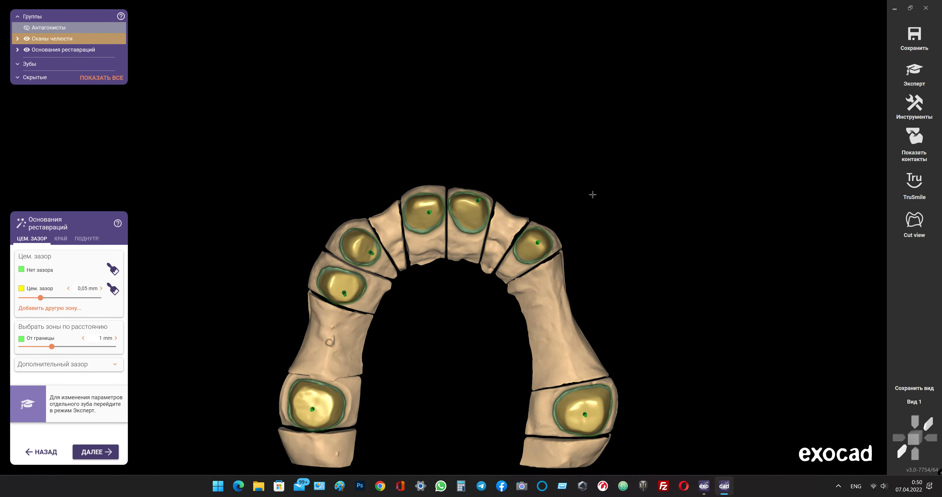
{"action": "right_click", "coordinate": [599, 150]}
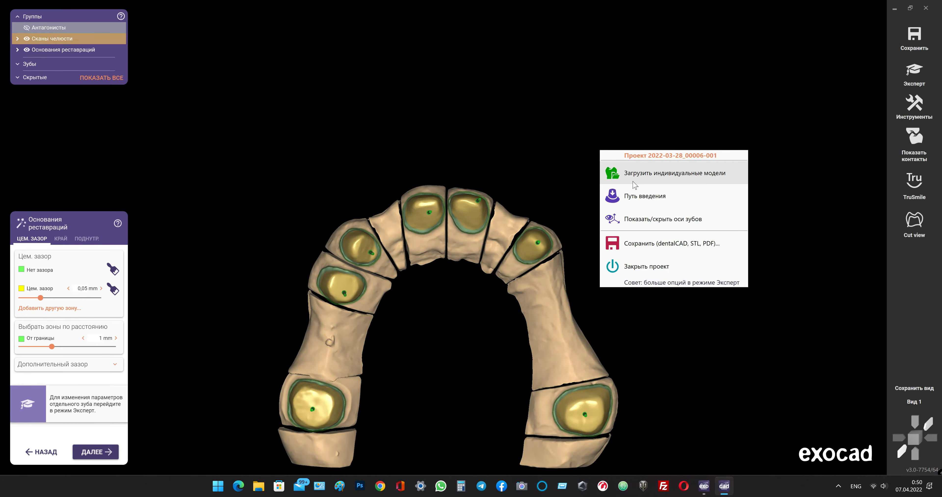
{"action": "left_click", "coordinate": [647, 200]}
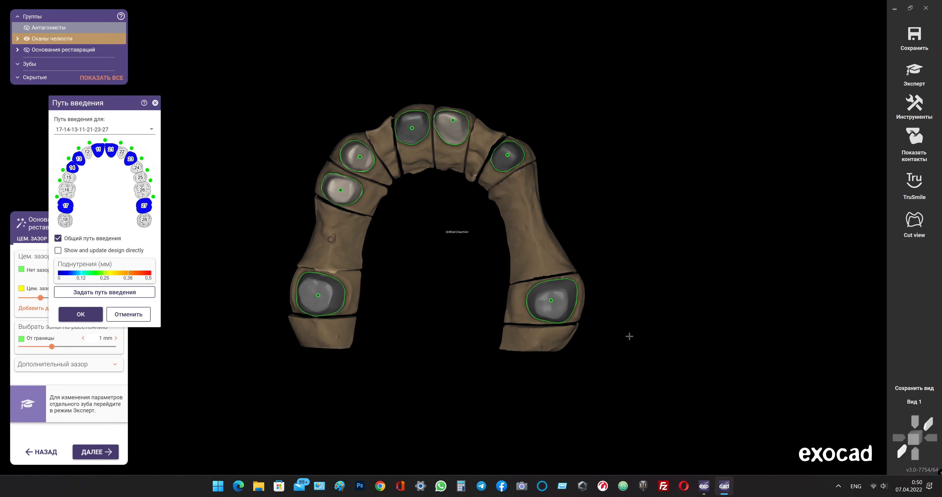
{"action": "right_click_drag", "start_coordinate": [627, 348], "coordinate": [628, 348]}
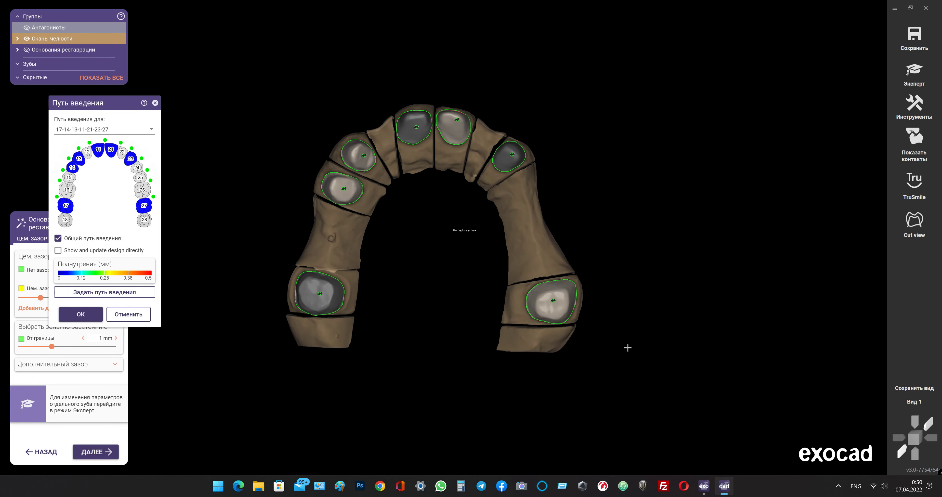
{"action": "right_click_drag", "start_coordinate": [628, 347], "coordinate": [628, 347]}
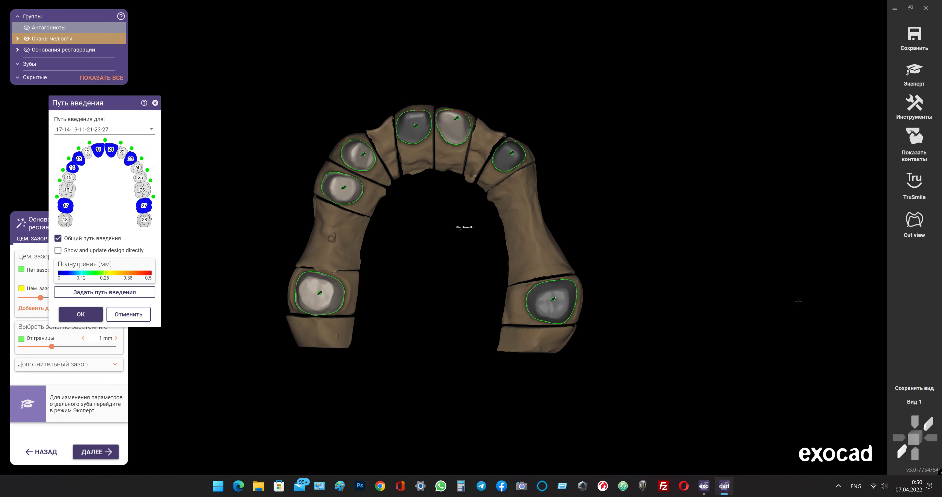
{"action": "right_click_drag", "start_coordinate": [799, 302], "coordinate": [800, 299]}
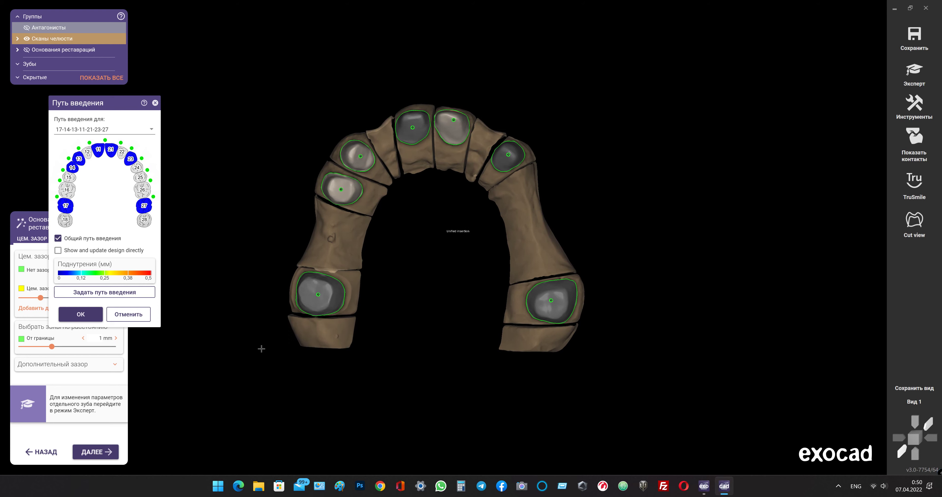
{"action": "right_click_drag", "start_coordinate": [691, 390], "coordinate": [690, 375]}
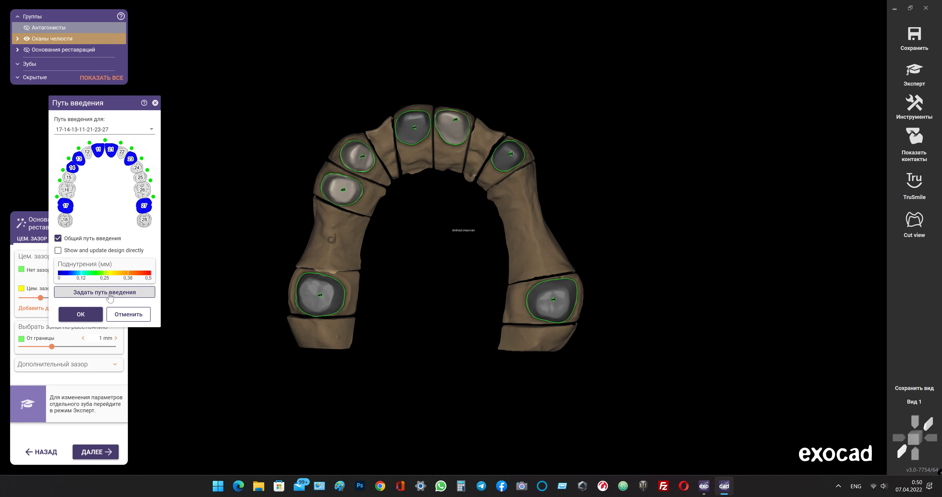
{"action": "left_click", "coordinate": [100, 313]}
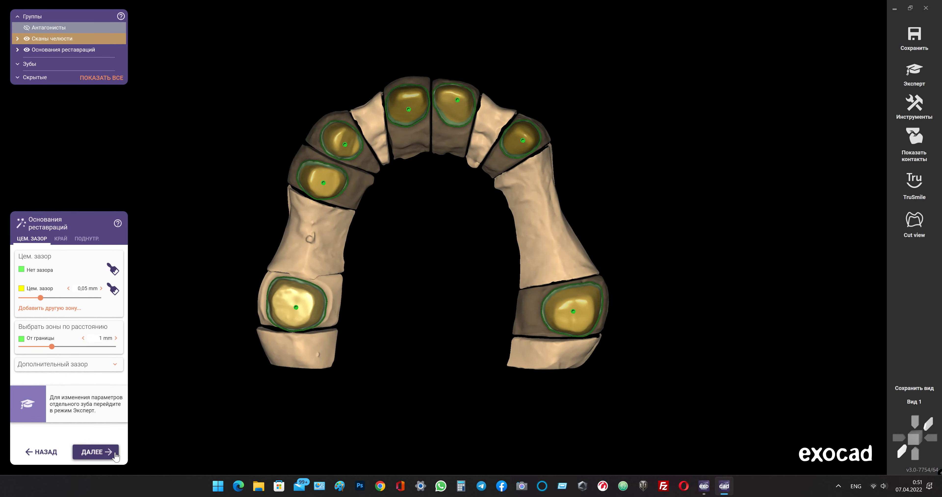
- Advance to position correction and lower both central incisor crowns slightly
{"action": "left_click", "coordinate": [95, 452]}
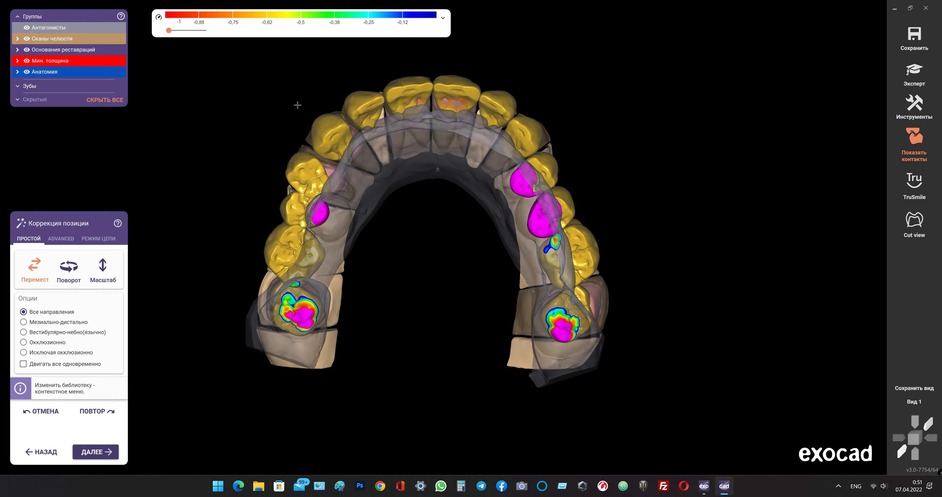
{"action": "scroll", "coordinate": [415, 107], "scroll_direction": "up", "scroll_amount": 3}
{"action": "right_click_drag", "start_coordinate": [414, 107], "coordinate": [441, 195]}
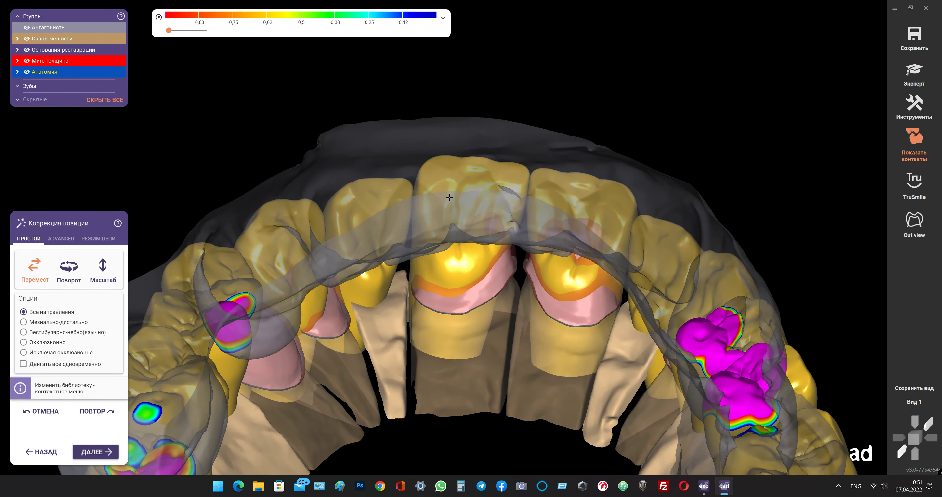
{"action": "left_click_drag", "start_coordinate": [452, 275], "coordinate": [451, 280]}
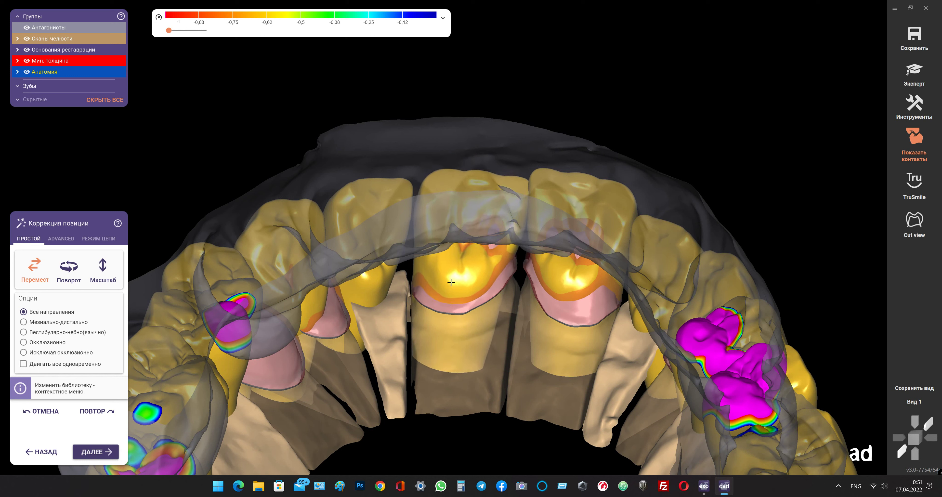
{"action": "left_click_drag", "start_coordinate": [547, 280], "coordinate": [546, 291]}
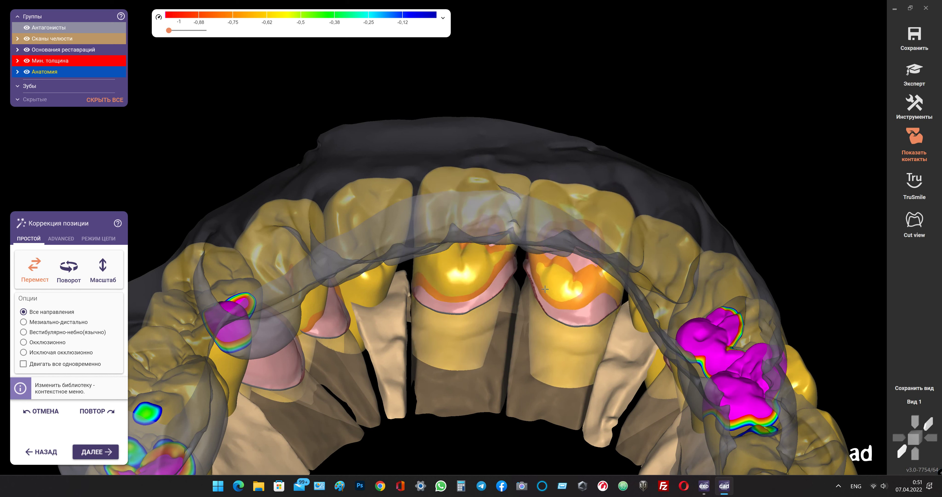
{"action": "left_click_drag", "start_coordinate": [475, 280], "coordinate": [475, 287]}
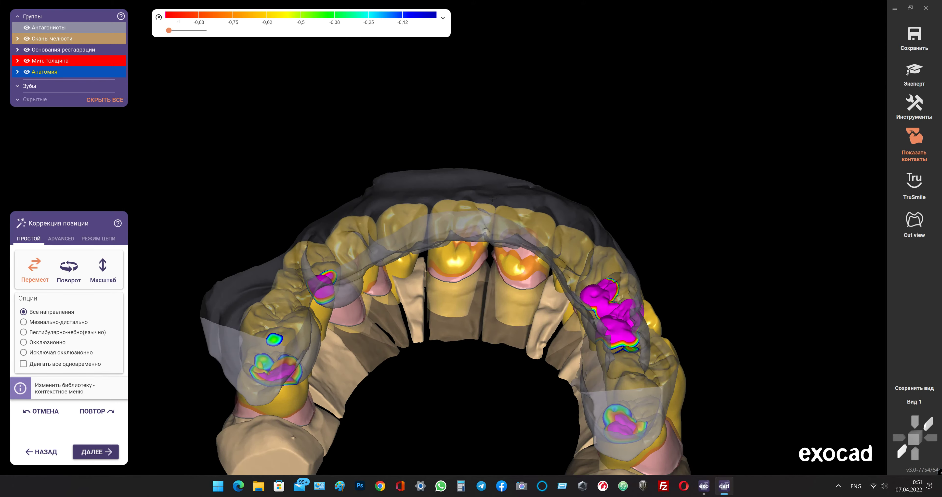
- Fine-tune the front central crown's height, checking it from frontal and side views
{"action": "mouse_move", "coordinate": [453, 241]}
{"action": "right_mouse_down"}
{"action": "mouse_move", "coordinate": [494, 177]}
{"action": "mouse_move", "coordinate": [461, 221]}
{"action": "right_mouse_up"}
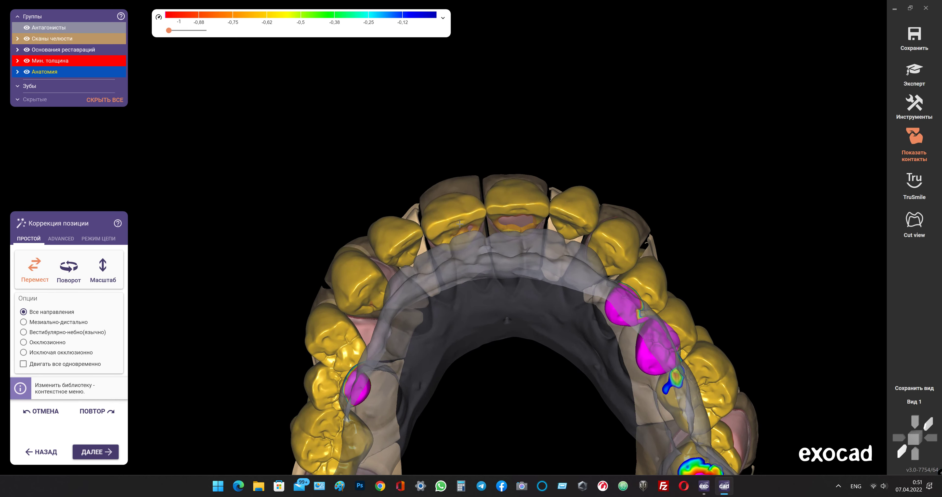
{"action": "left_click_drag", "start_coordinate": [460, 225], "coordinate": [512, 211]}
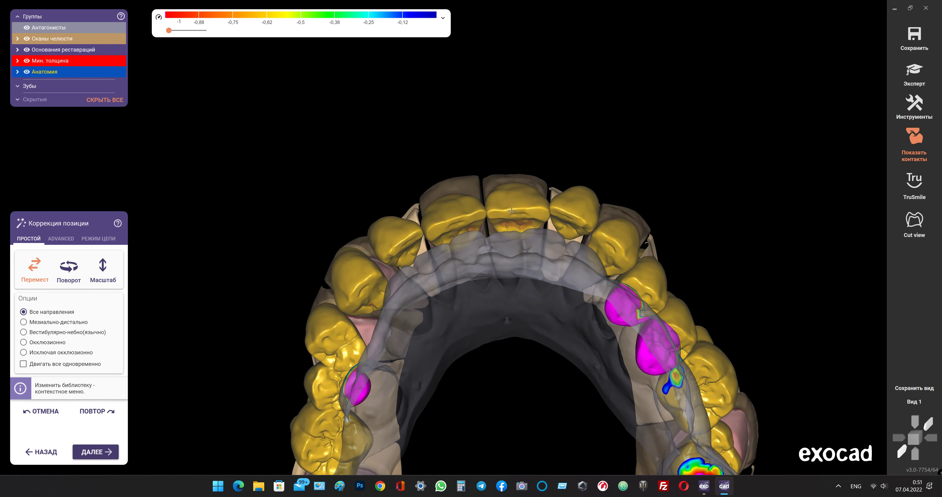
{"action": "right_click_drag", "start_coordinate": [511, 211], "coordinate": [513, 208]}
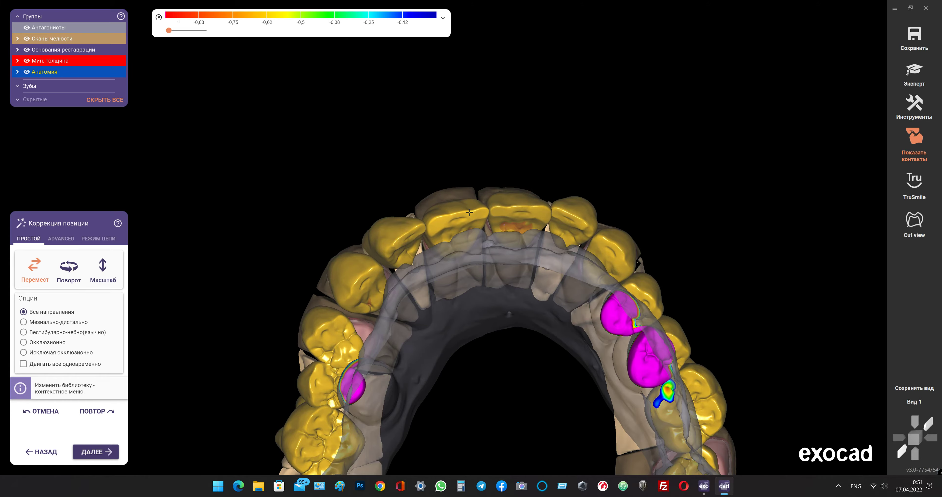
{"action": "right_click_drag", "start_coordinate": [470, 212], "coordinate": [547, 194]}
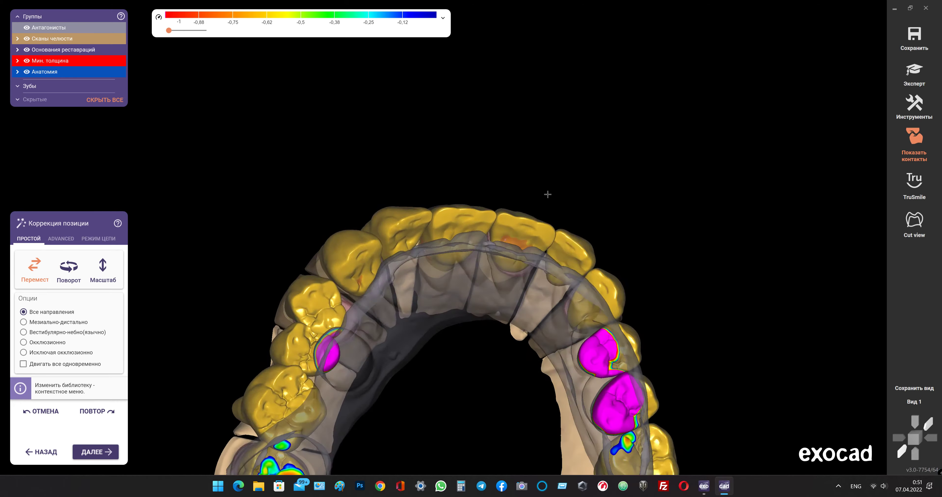
{"action": "mouse_move", "coordinate": [547, 194]}
{"action": "right_mouse_down"}
{"action": "mouse_move", "coordinate": [619, 276]}
{"action": "mouse_move", "coordinate": [478, 200]}
{"action": "right_mouse_up"}
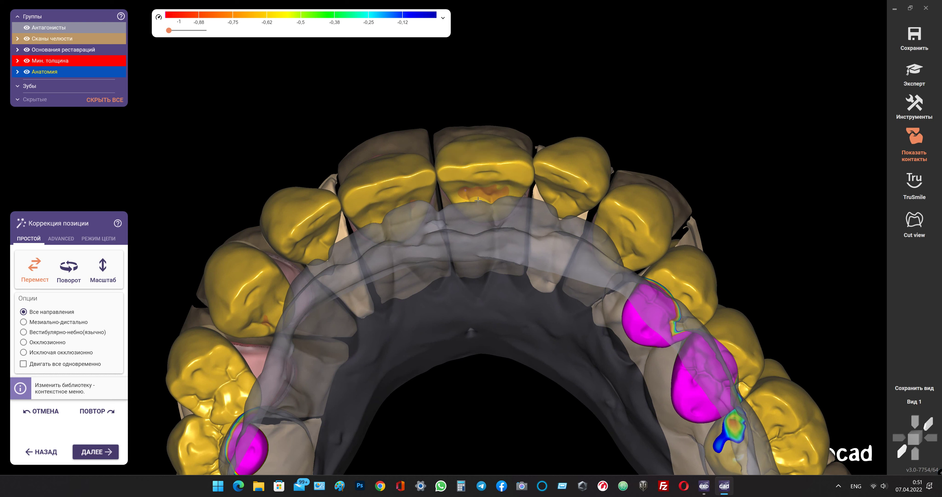
{"action": "left_click_drag", "start_coordinate": [491, 170], "coordinate": [493, 175]}
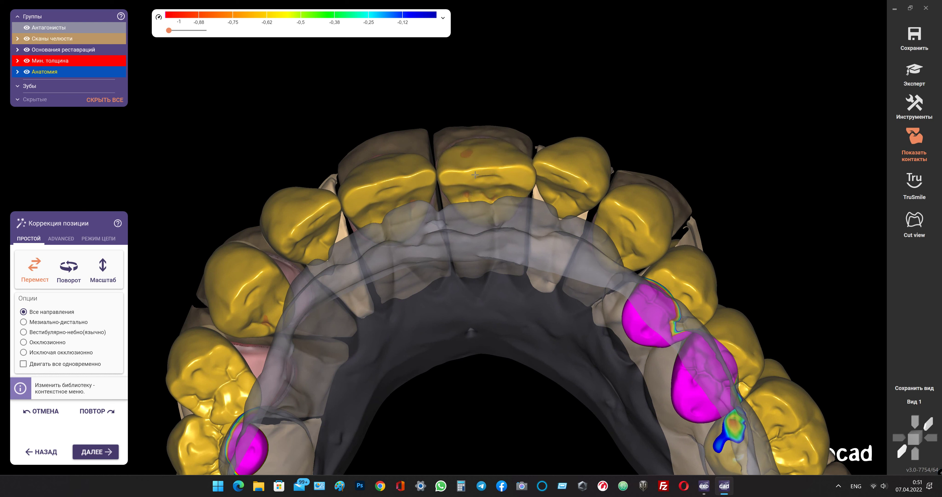
{"action": "left_click_drag", "start_coordinate": [474, 176], "coordinate": [474, 173]}
{"action": "right_click_drag", "start_coordinate": [473, 174], "coordinate": [842, 282]}
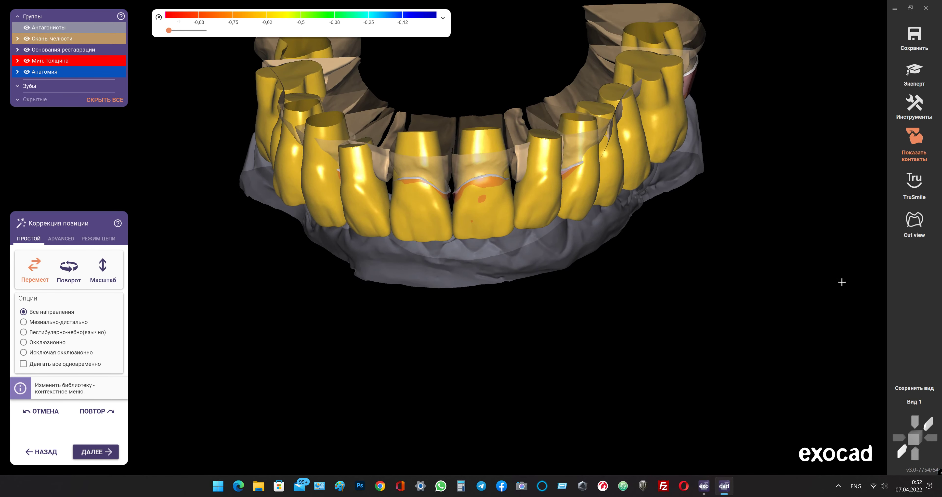
- From the saved frontal view, nudge the right central incisor and reposition the incisor crown
{"action": "left_click", "coordinate": [910, 402]}
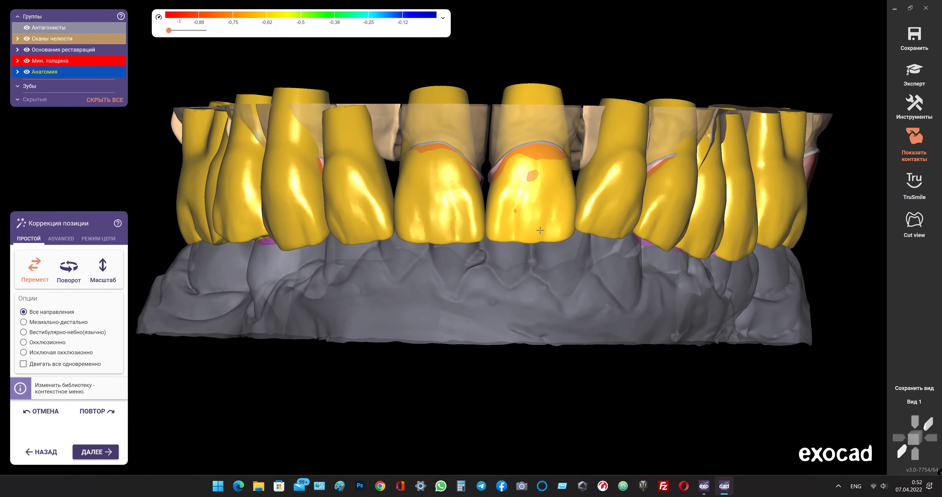
{"action": "left_click_drag", "start_coordinate": [536, 227], "coordinate": [536, 228]}
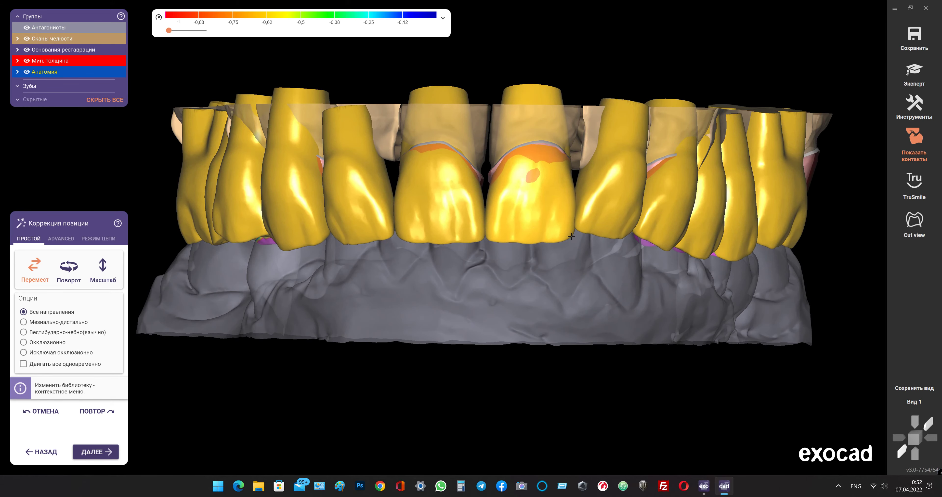
{"action": "right_click_drag", "start_coordinate": [571, 236], "coordinate": [613, 272]}
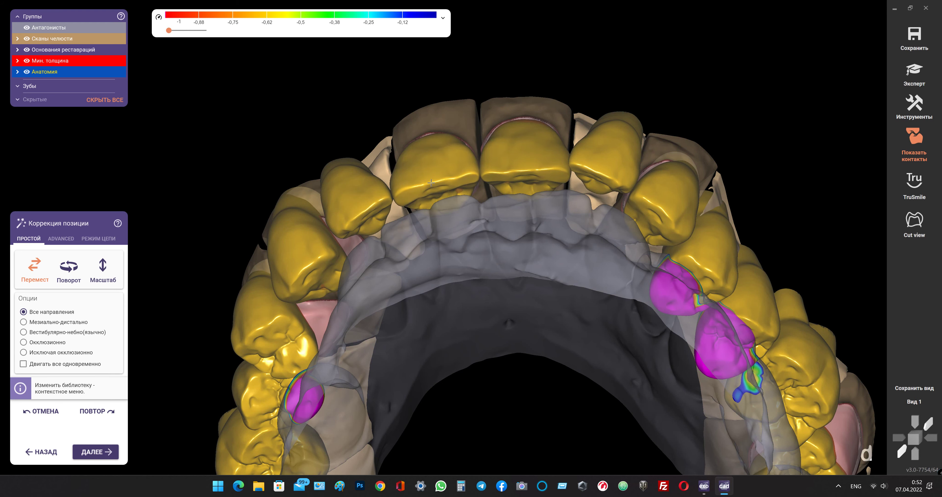
{"action": "right_click_drag", "start_coordinate": [564, 193], "coordinate": [572, 194]}
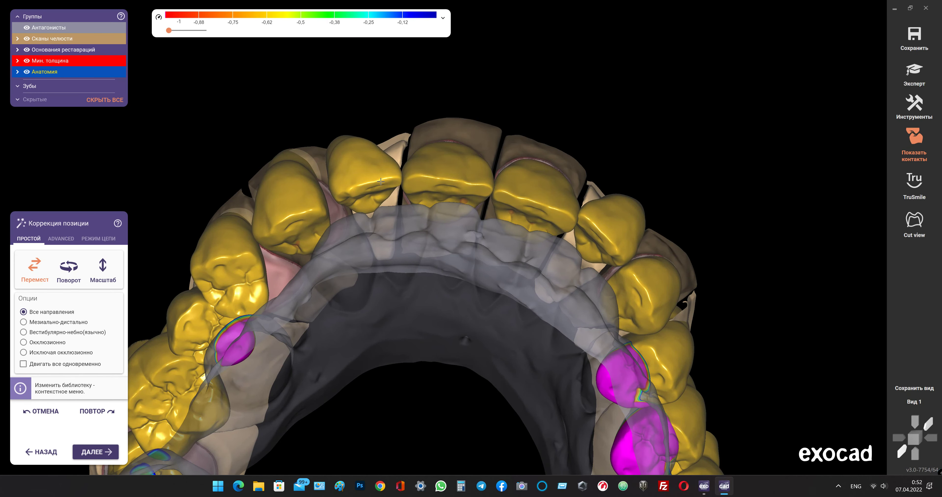
{"action": "mouse_move", "coordinate": [381, 181]}
{"action": "left_mouse_down"}
{"action": "mouse_move", "coordinate": [368, 172]}
{"action": "mouse_move", "coordinate": [379, 201]}
{"action": "left_mouse_up"}
- Rotate the jaw with the arrow keys through side, frontal and occlusal views
{"action": "key", "text": "Down"}
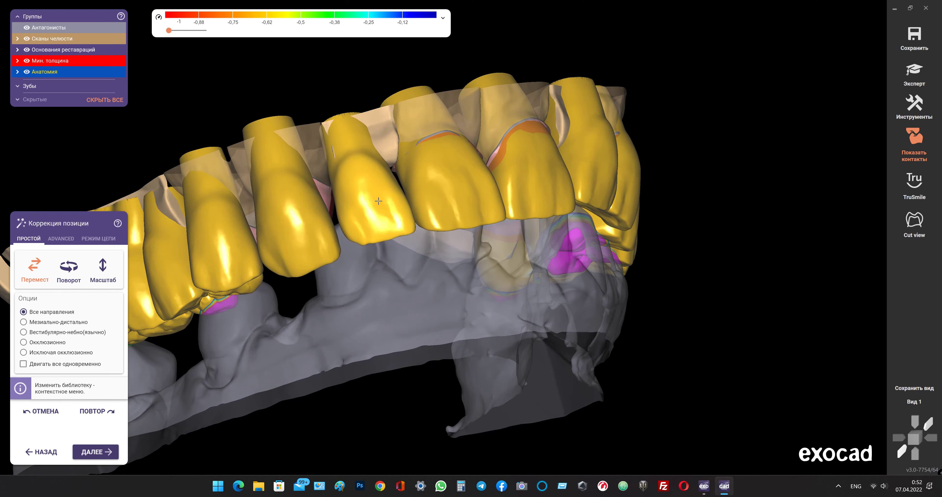
{"action": "key", "text": "Up"}
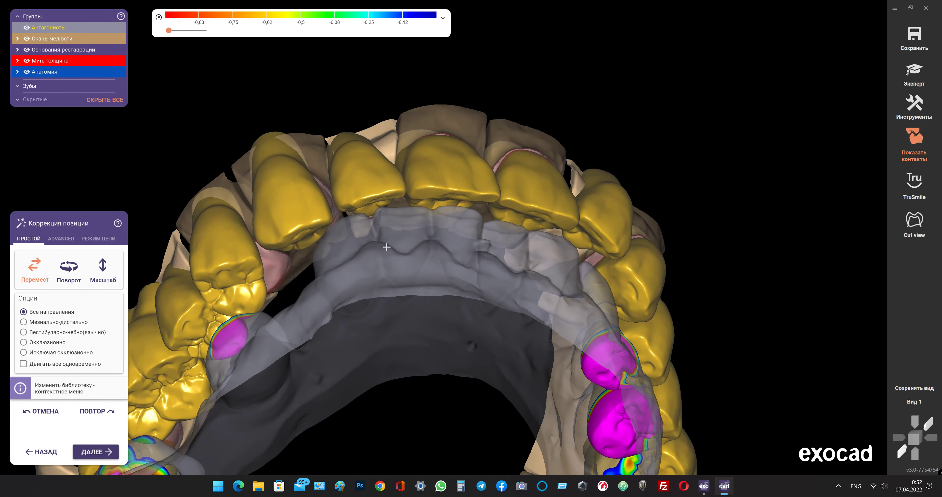
{"action": "key", "text": "Down"}
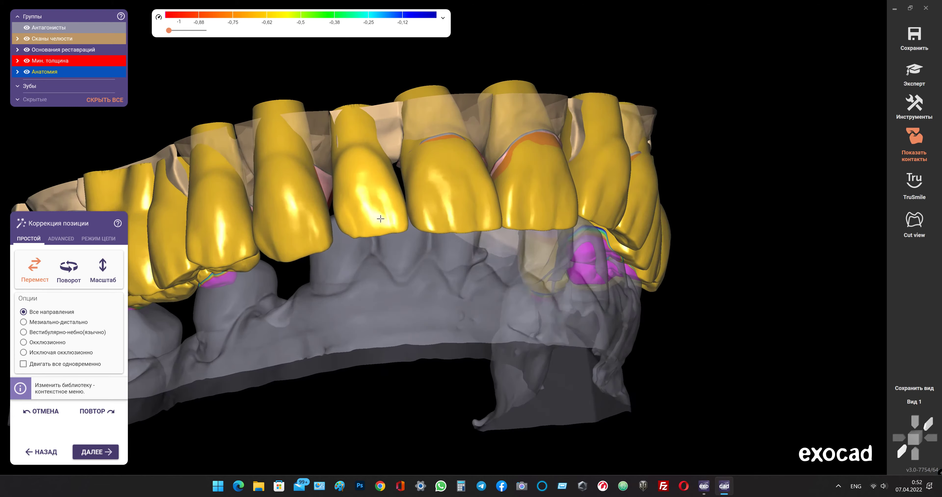
{"action": "key", "text": "Left"}
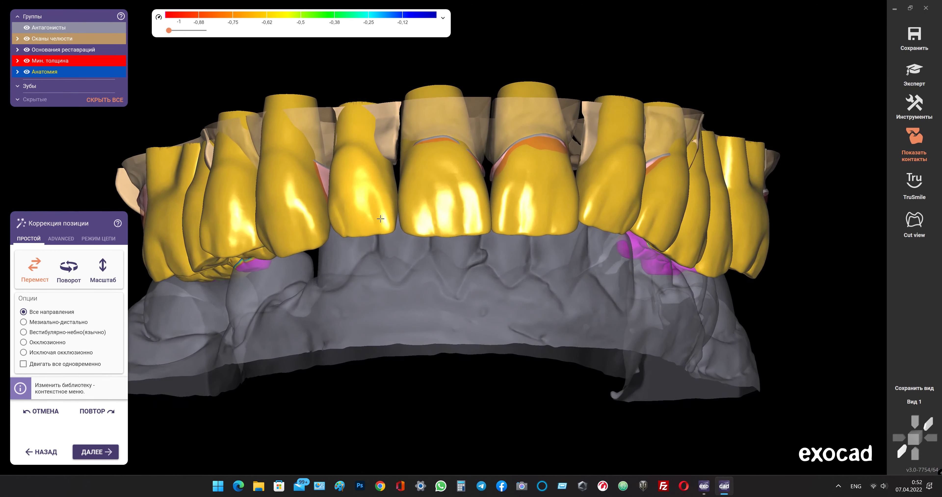
{"action": "key", "text": "Up"}
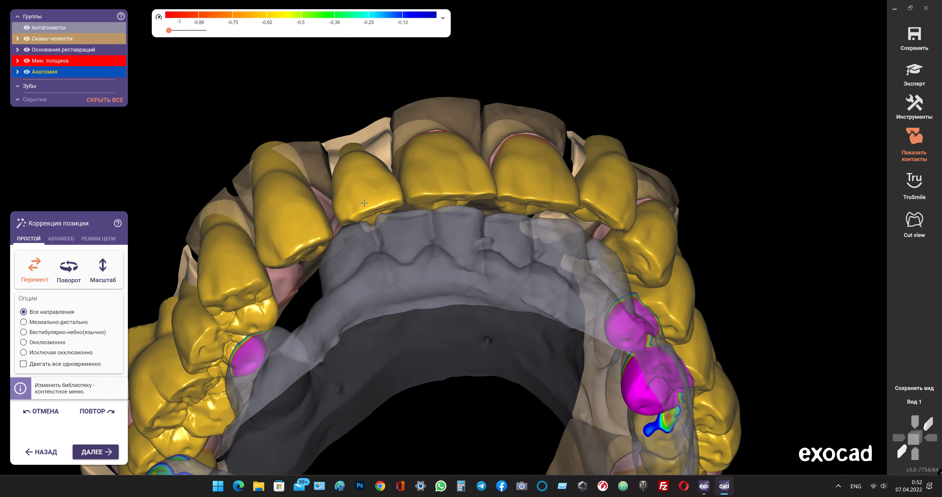
{"action": "key", "text": "Left"}
{"action": "key", "text": "Up"}
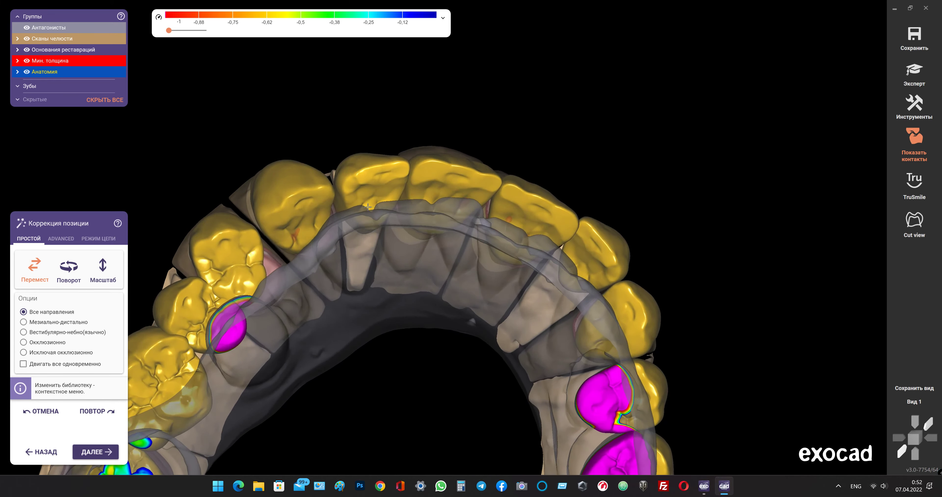
{"action": "key", "text": "Up"}
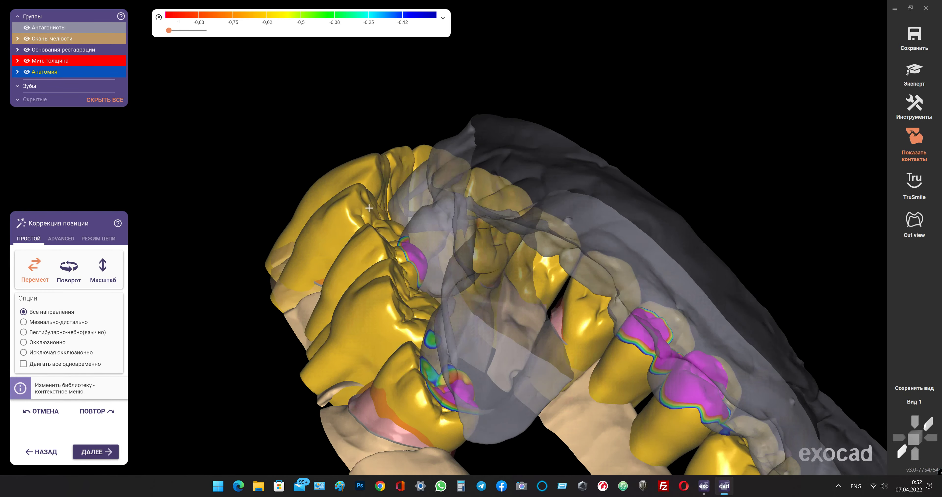
{"action": "key", "text": "Up"}
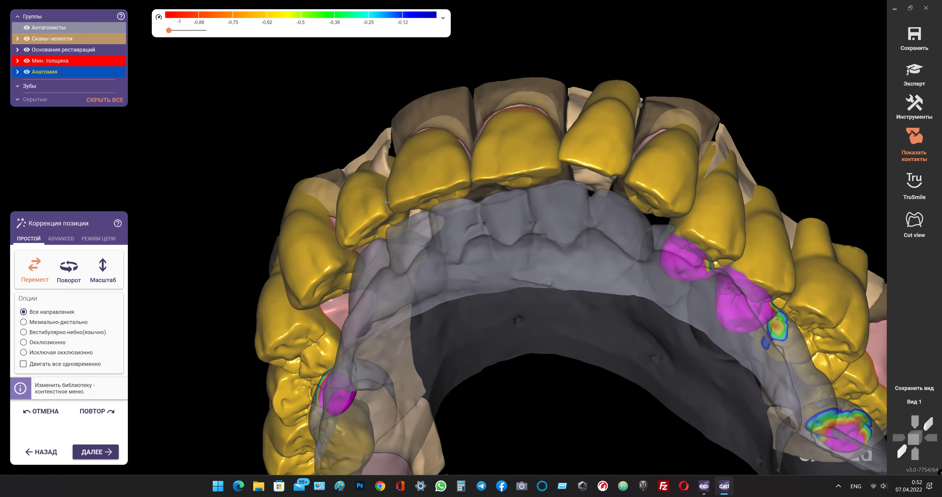
- Shift the incisor crown and raise the central crown, checking occlusal and frontal views
{"action": "left_click_drag", "start_coordinate": [592, 162], "coordinate": [606, 158]}
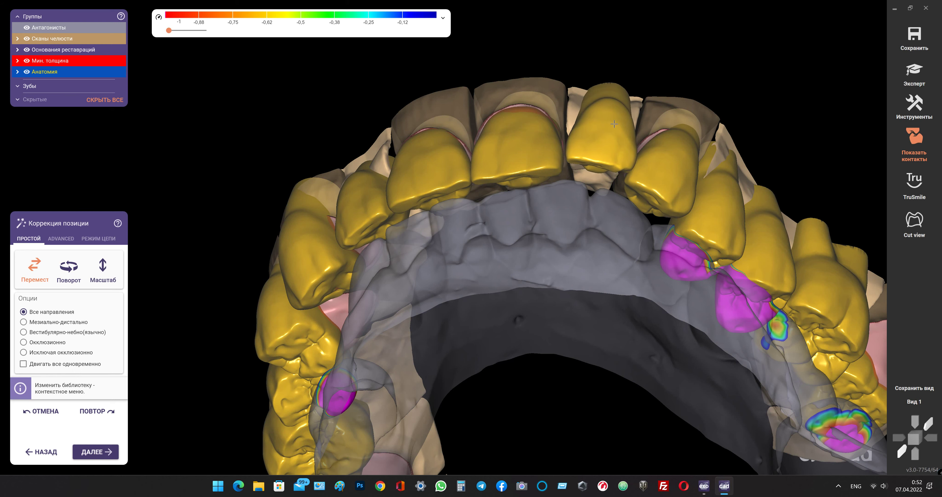
{"action": "left_click_drag", "start_coordinate": [619, 124], "coordinate": [612, 137]}
{"action": "right_click_drag", "start_coordinate": [612, 138], "coordinate": [548, 232]}
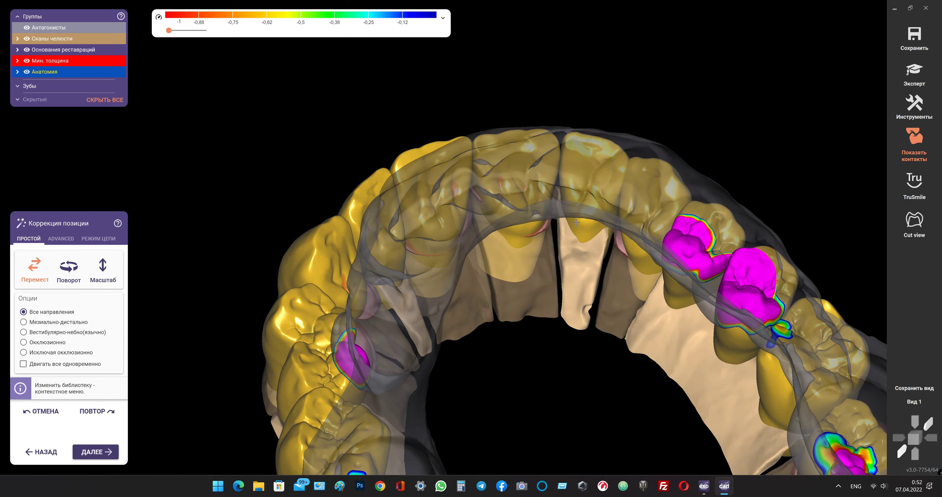
{"action": "right_click_drag", "start_coordinate": [576, 222], "coordinate": [572, 225]}
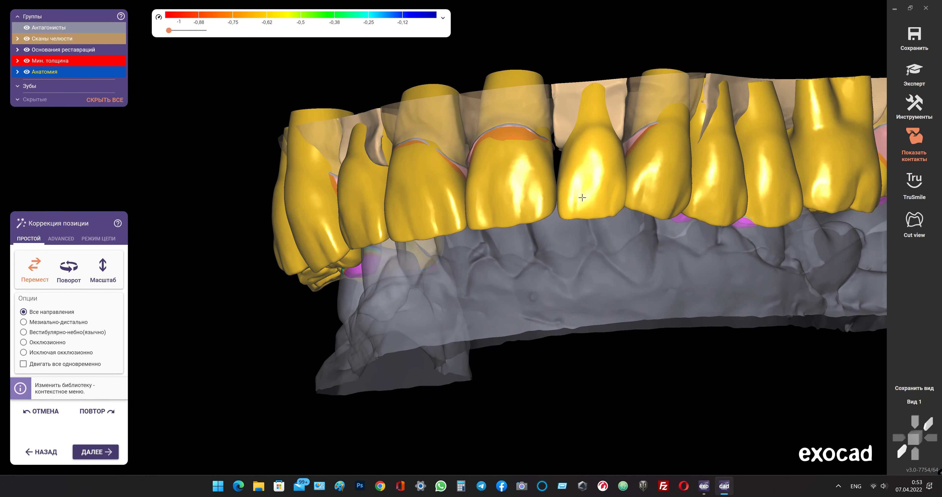
{"action": "left_click_drag", "start_coordinate": [582, 197], "coordinate": [581, 193]}
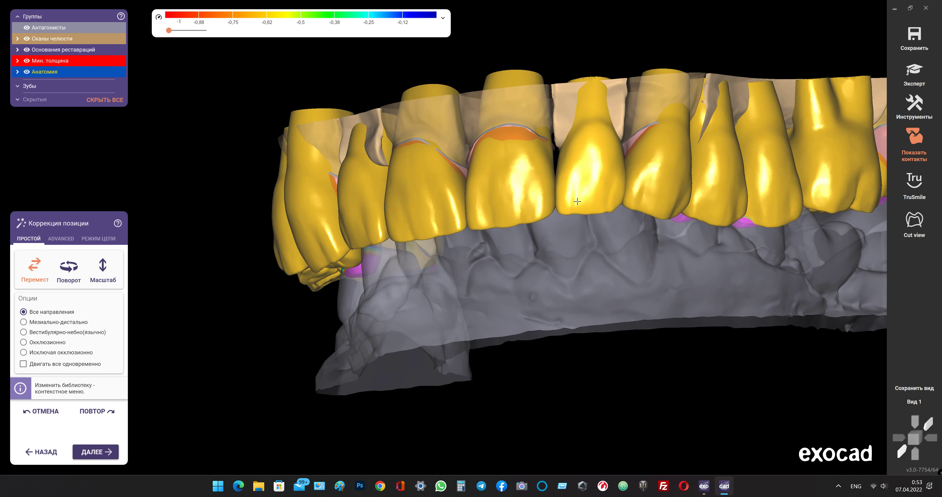
{"action": "left_click_drag", "start_coordinate": [581, 198], "coordinate": [582, 197]}
{"action": "right_click_drag", "start_coordinate": [582, 195], "coordinate": [583, 187]}
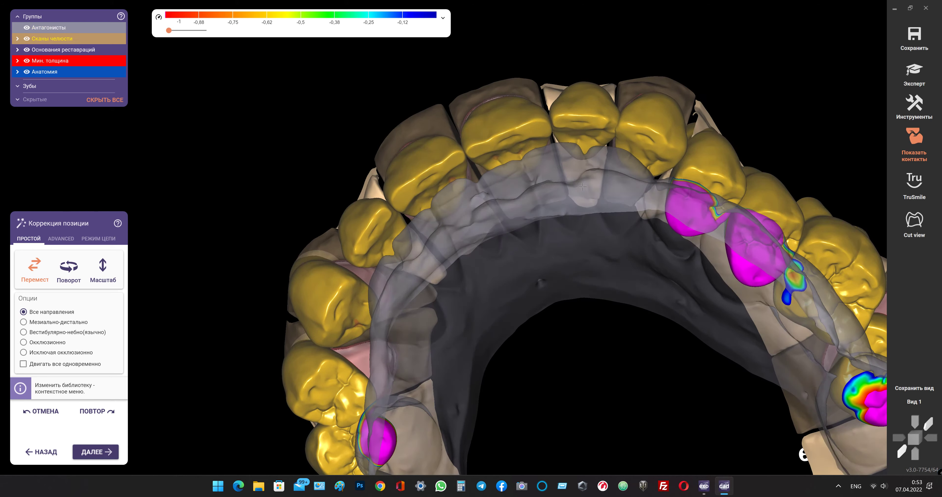
- Lower the selected central crown, then adjust the lateral and central incisors frontally
{"action": "left_click", "coordinate": [588, 145]}
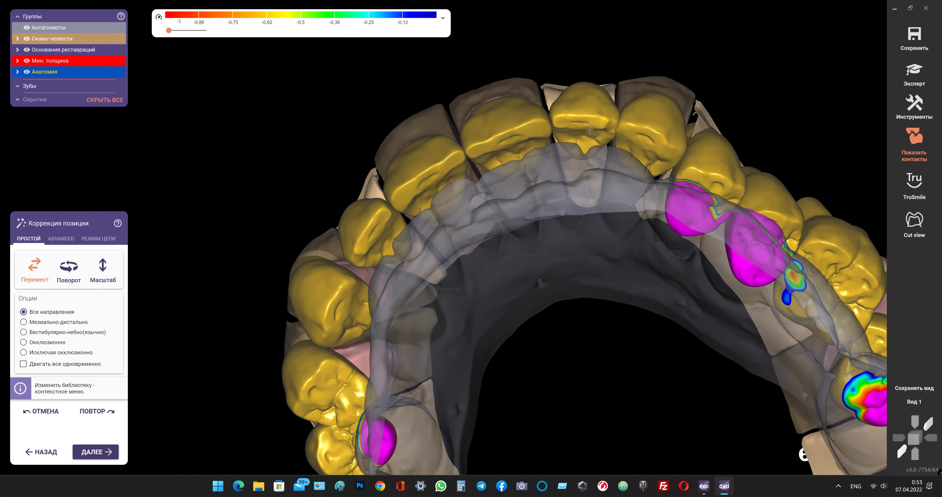
{"action": "left_click_drag", "start_coordinate": [589, 129], "coordinate": [589, 133]}
{"action": "left_click", "coordinate": [914, 438]}
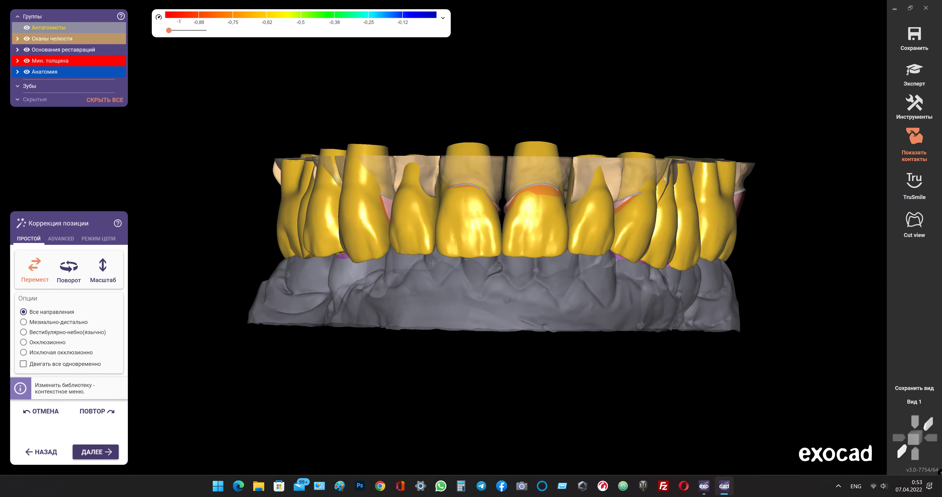
{"action": "left_click_drag", "start_coordinate": [425, 254], "coordinate": [420, 248]}
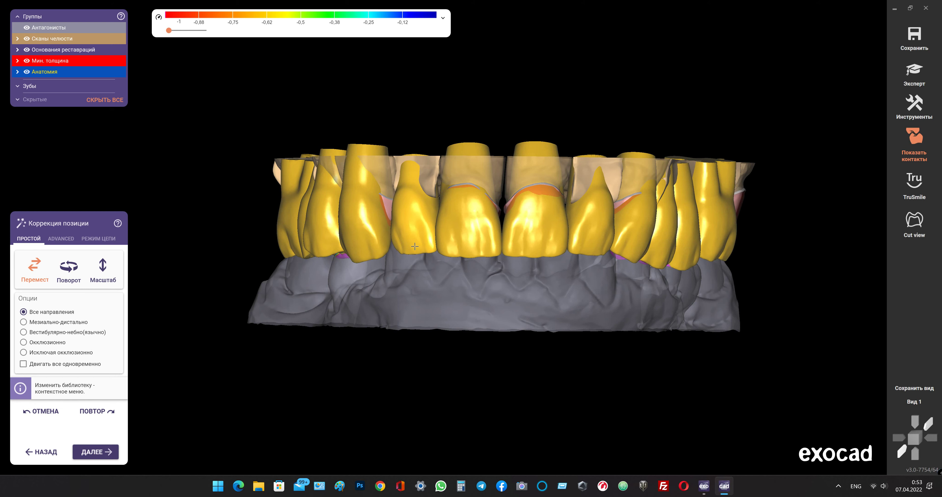
{"action": "right_click_drag", "start_coordinate": [399, 269], "coordinate": [400, 269]}
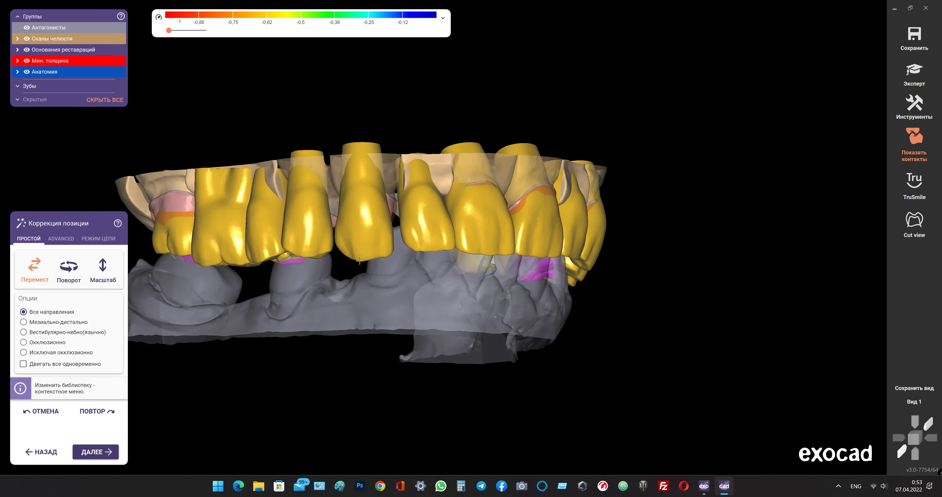
{"action": "left_click_drag", "start_coordinate": [360, 260], "coordinate": [368, 247]}
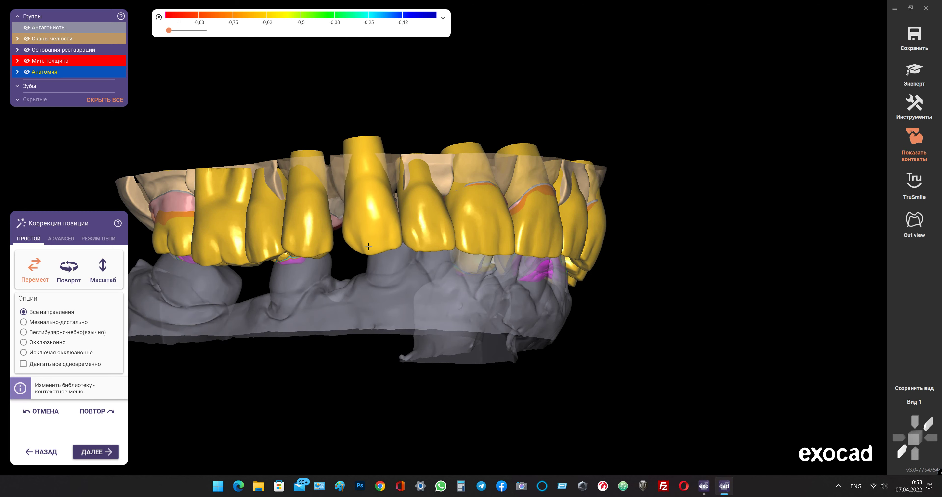
- Shift the central crown sideways and lower it slightly to ease its contact
{"action": "mouse_move", "coordinate": [369, 248]}
{"action": "right_mouse_down"}
{"action": "mouse_move", "coordinate": [368, 206]}
{"action": "mouse_move", "coordinate": [383, 269]}
{"action": "right_mouse_up"}
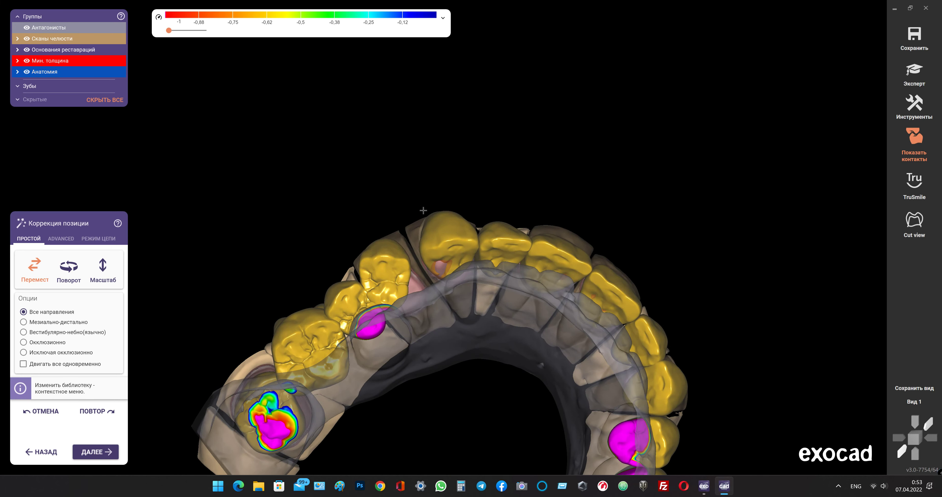
{"action": "left_click_drag", "start_coordinate": [439, 213], "coordinate": [440, 227]}
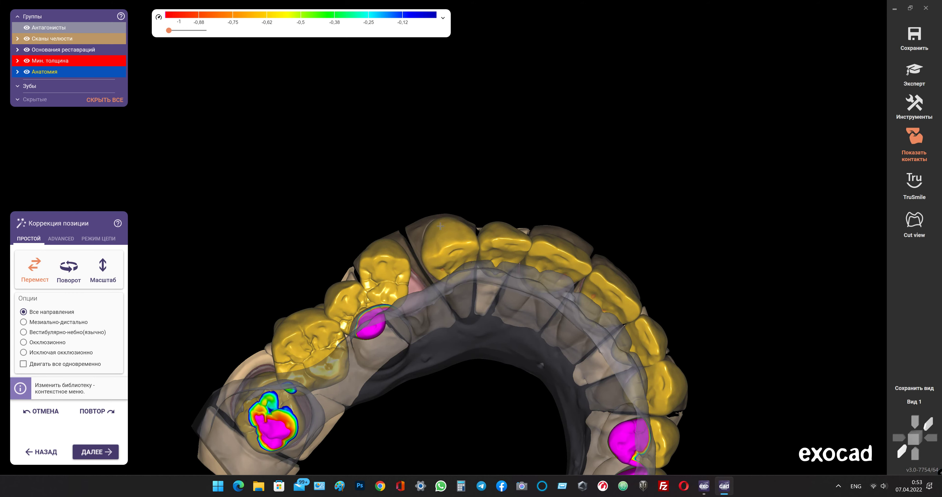
{"action": "right_click_drag", "start_coordinate": [441, 227], "coordinate": [434, 227]}
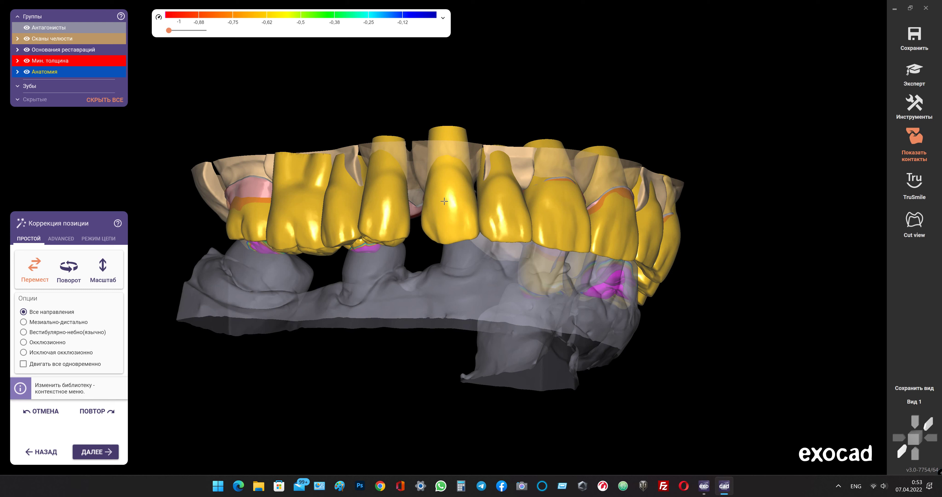
{"action": "left_click_drag", "start_coordinate": [449, 193], "coordinate": [449, 192]}
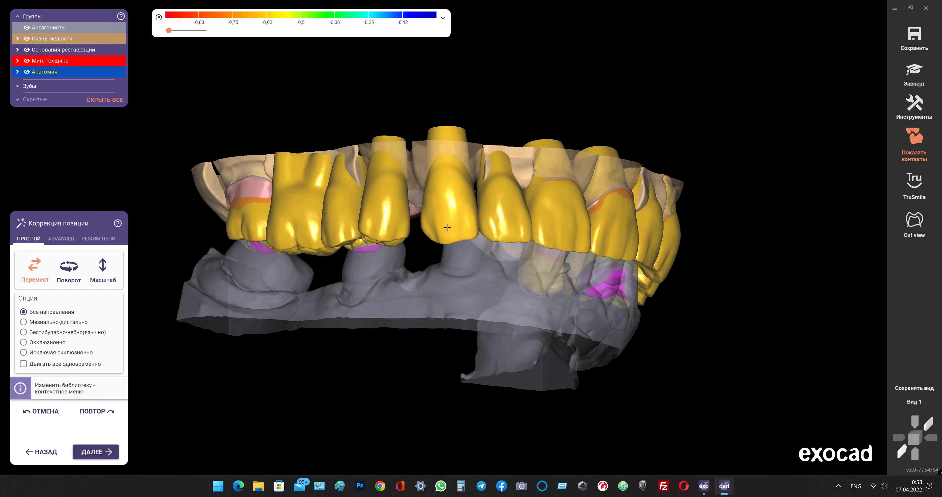
{"action": "left_click_drag", "start_coordinate": [447, 227], "coordinate": [448, 227]}
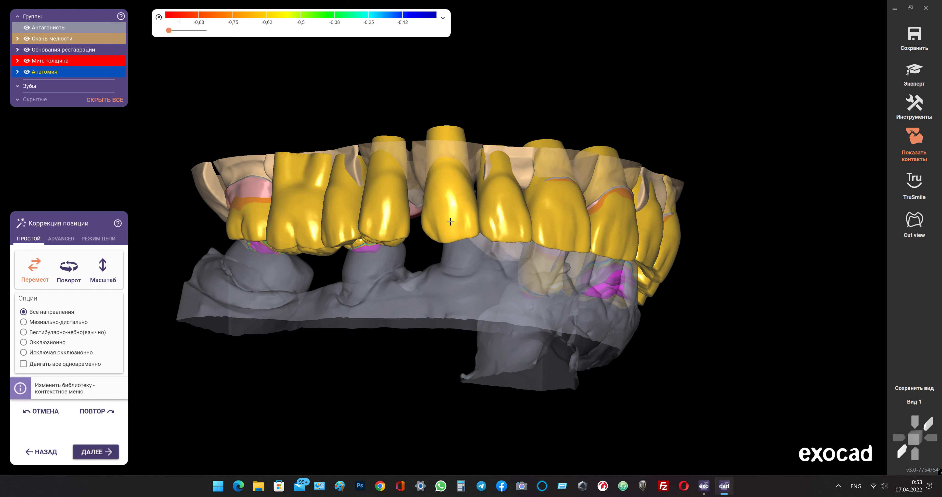
{"action": "left_click_drag", "start_coordinate": [449, 216], "coordinate": [451, 219]}
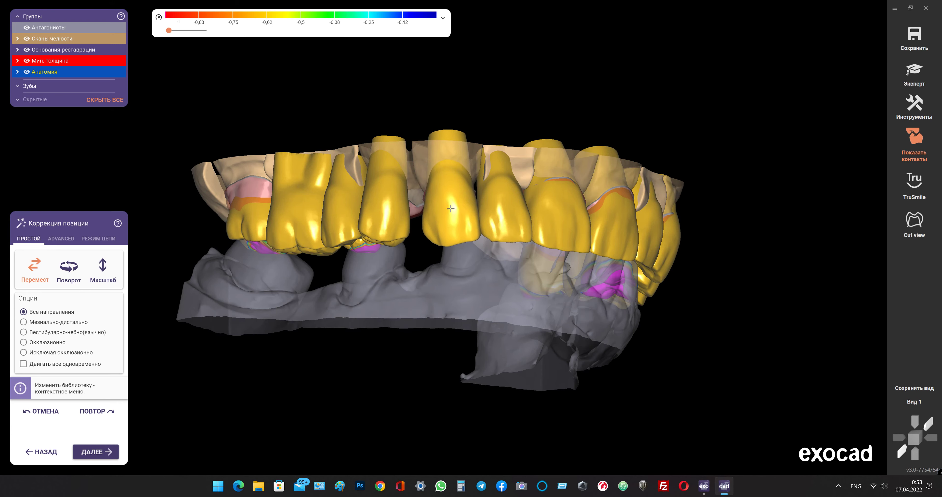
- Move the crown up-left and raise it slightly to shrink its contact area
{"action": "right_click_drag", "start_coordinate": [450, 209], "coordinate": [453, 239]}
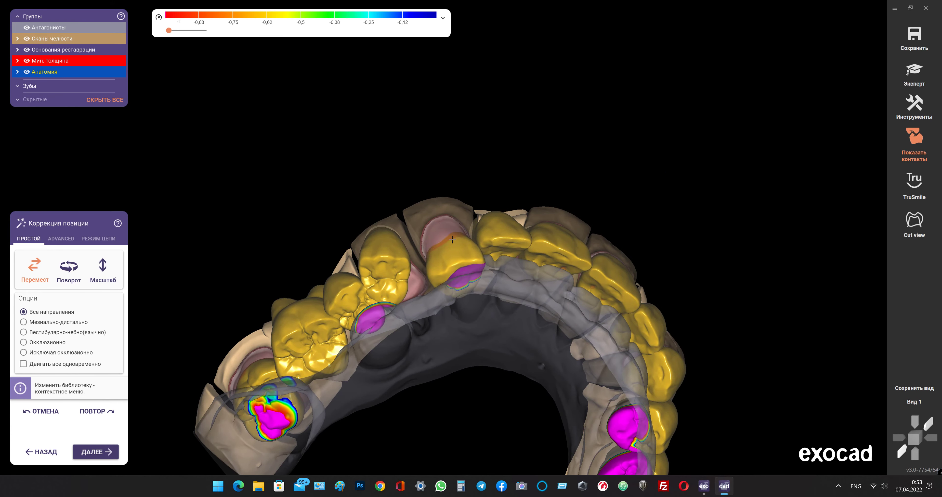
{"action": "left_click_drag", "start_coordinate": [452, 240], "coordinate": [446, 221]}
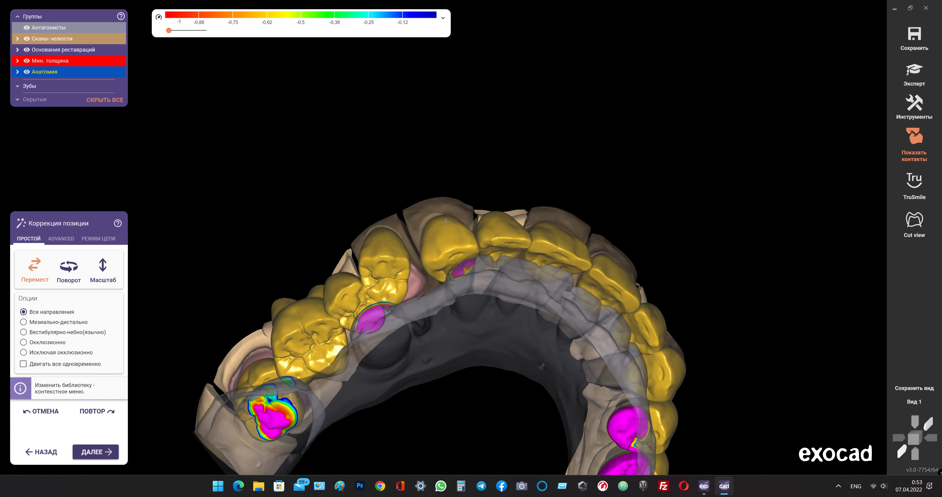
{"action": "right_click_drag", "start_coordinate": [446, 222], "coordinate": [446, 225]}
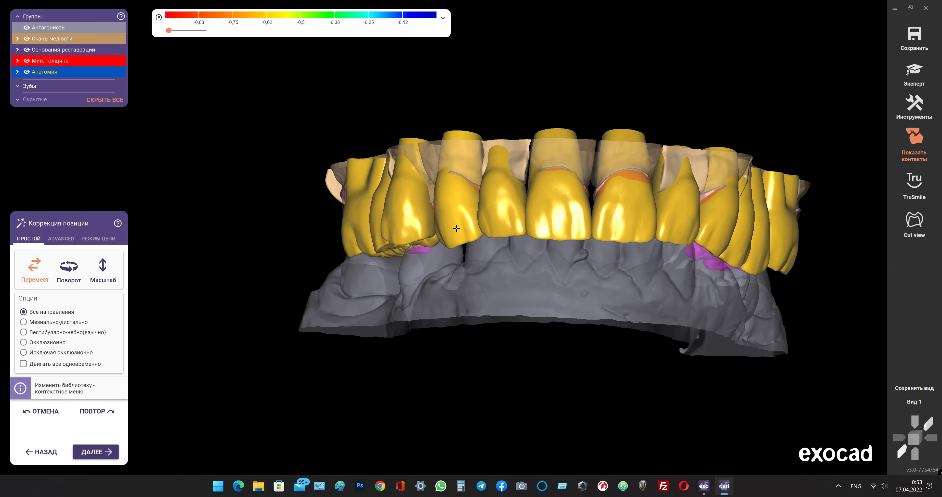
{"action": "left_click_drag", "start_coordinate": [456, 229], "coordinate": [458, 224]}
{"action": "right_click_drag", "start_coordinate": [458, 224], "coordinate": [467, 214]}
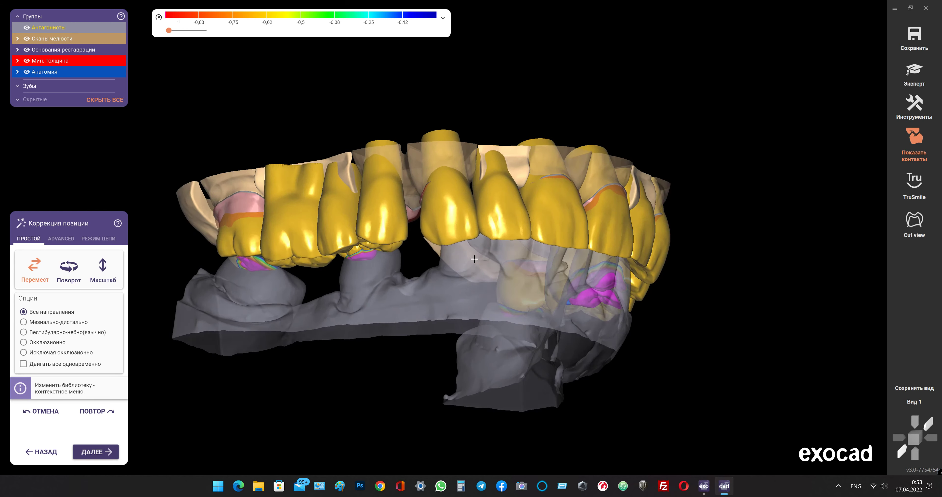
{"action": "left_click_drag", "start_coordinate": [455, 202], "coordinate": [453, 202]}
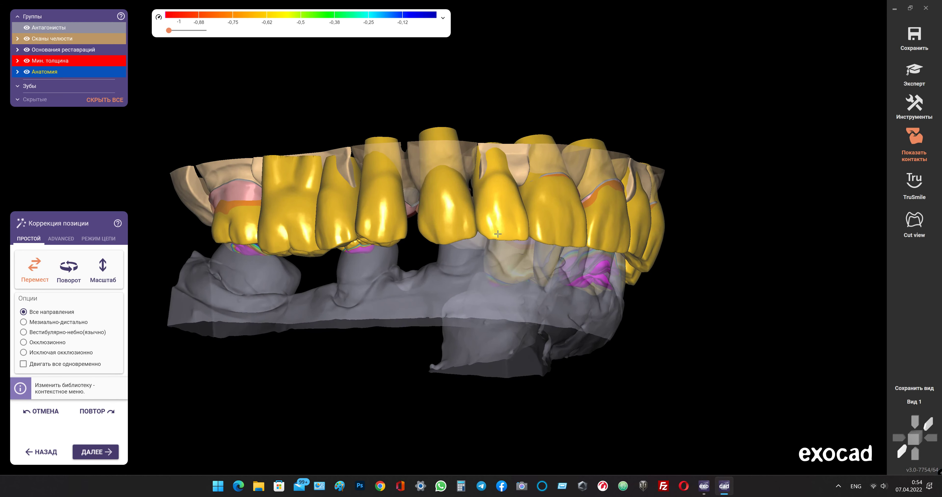
{"action": "right_click_drag", "start_coordinate": [500, 233], "coordinate": [421, 279]}
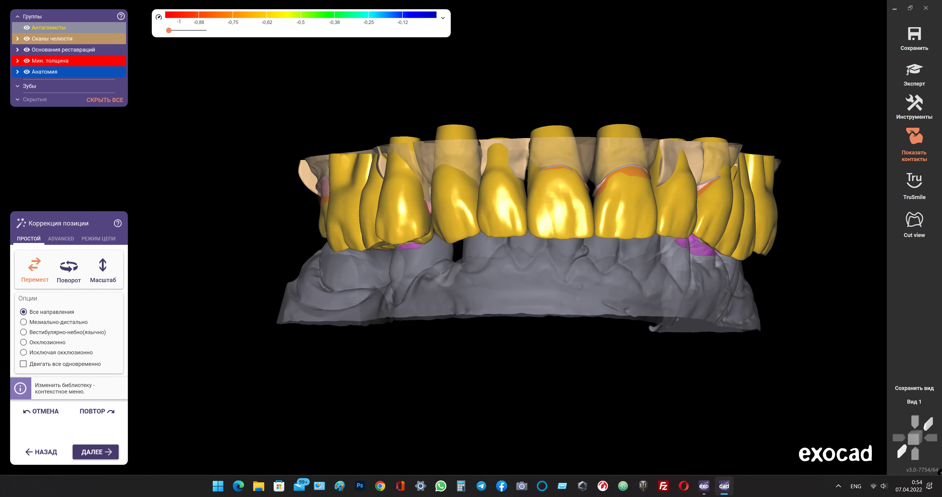
- From the Вид 1 view, raise and shift the central crown while checking biting surfaces
{"action": "left_click", "coordinate": [913, 403]}
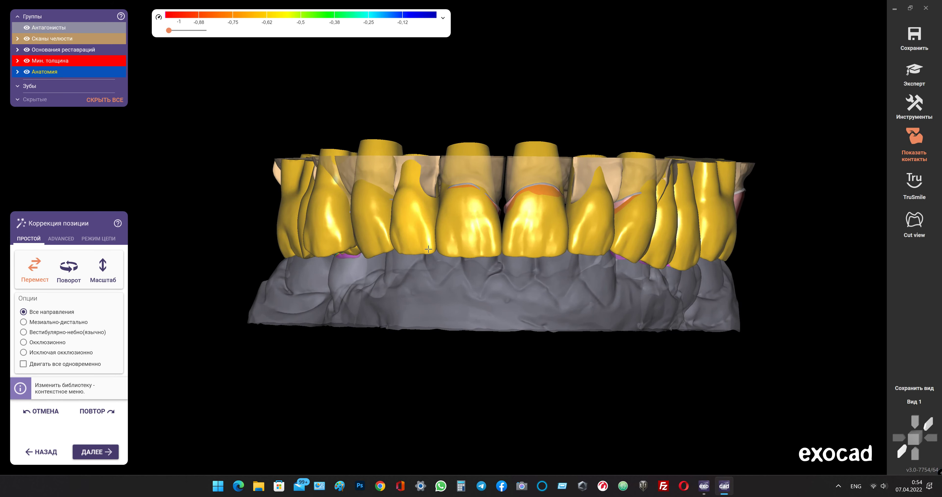
{"action": "left_click_drag", "start_coordinate": [430, 248], "coordinate": [430, 245]}
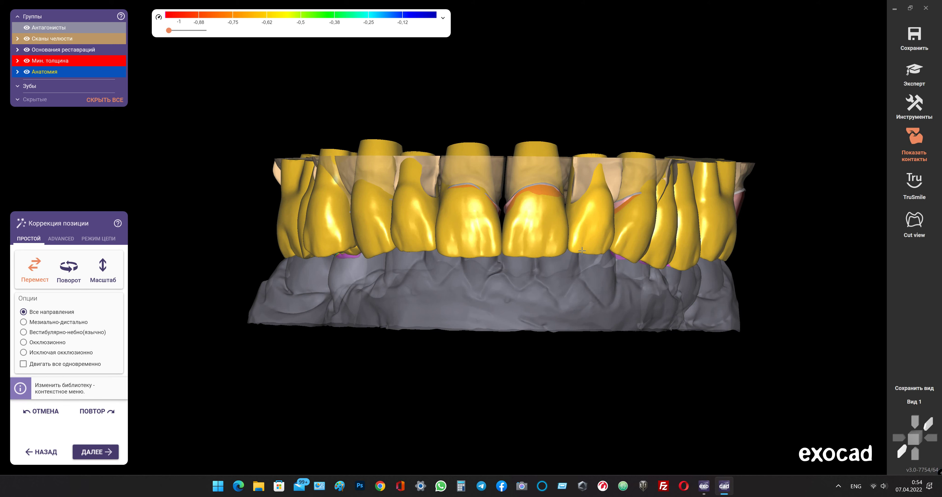
{"action": "right_click_drag", "start_coordinate": [581, 251], "coordinate": [443, 274]}
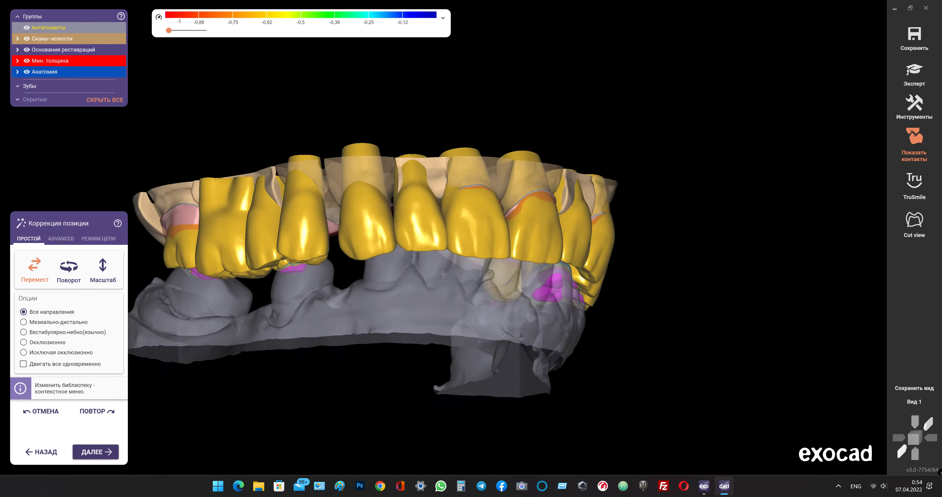
{"action": "left_click_drag", "start_coordinate": [330, 256], "coordinate": [353, 255]}
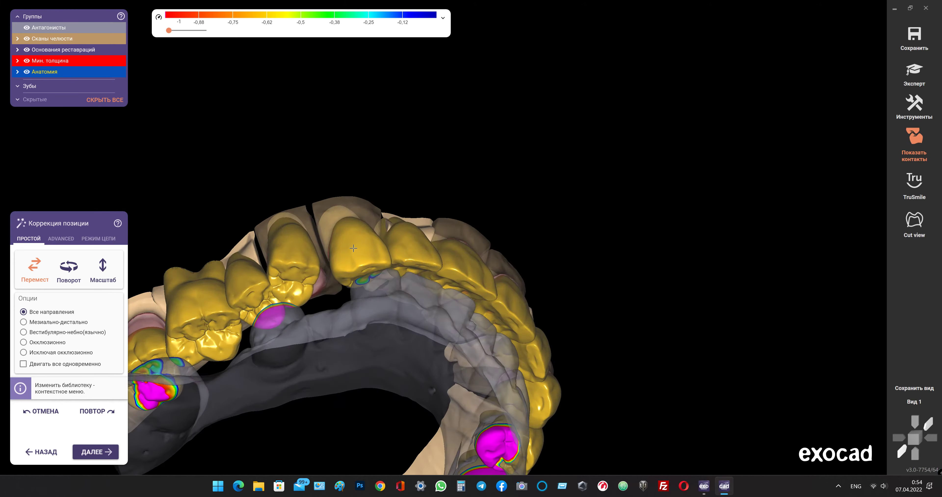
{"action": "right_click_drag", "start_coordinate": [353, 251], "coordinate": [353, 249]}
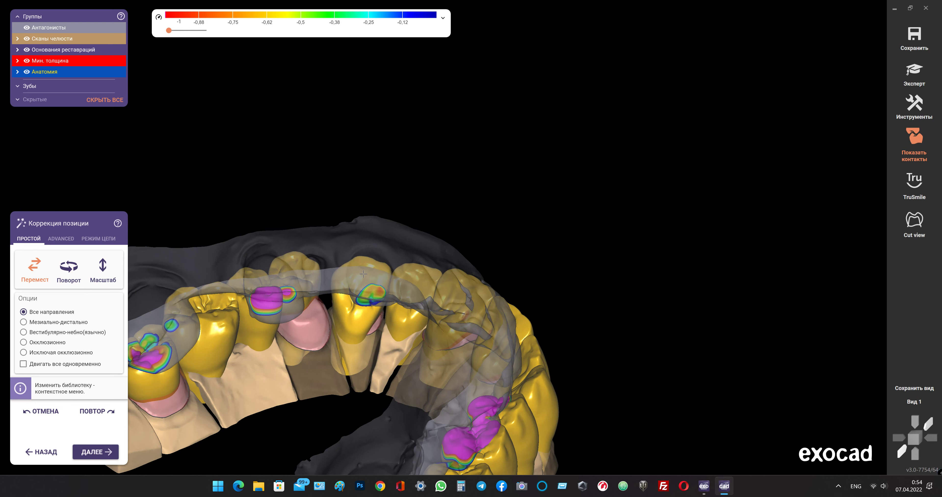
{"action": "left_click_drag", "start_coordinate": [363, 274], "coordinate": [364, 274]}
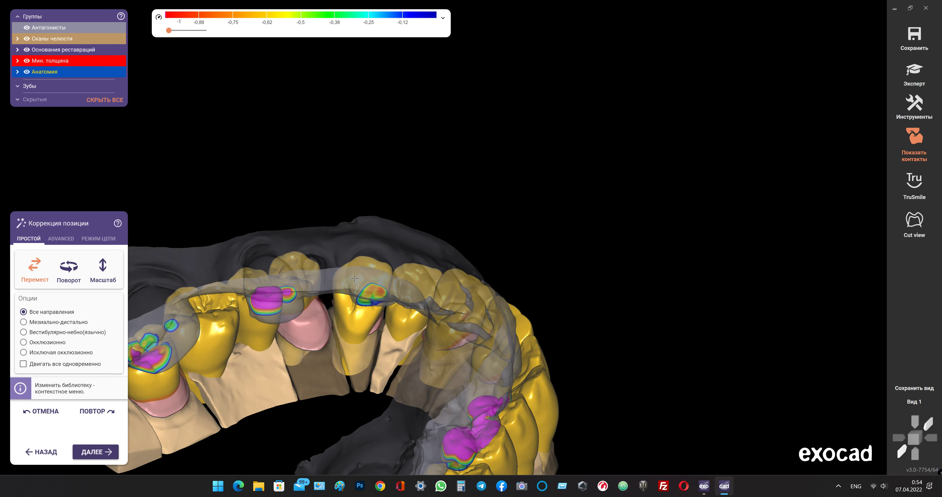
- Move the central crown up-left then down-right from a new orbit angle
{"action": "right_click_drag", "start_coordinate": [188, 277], "coordinate": [256, 281]}
{"action": "left_click_drag", "start_coordinate": [302, 284], "coordinate": [306, 282]}
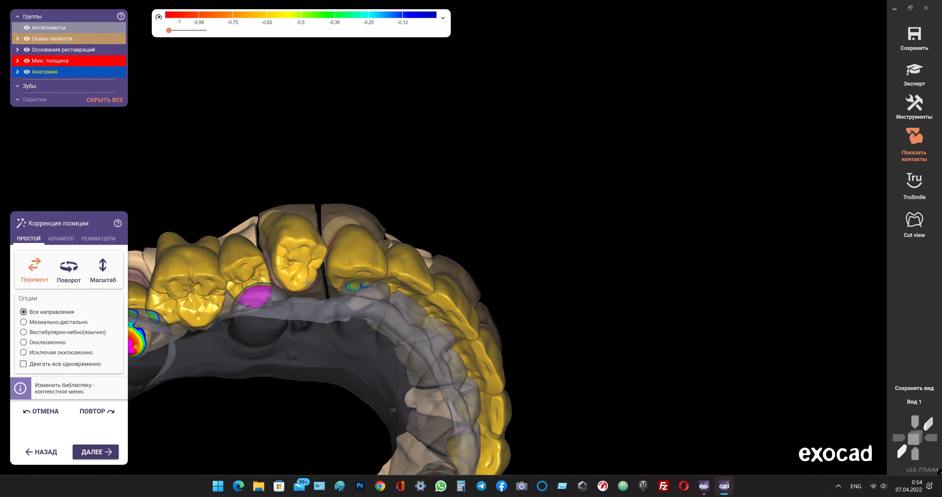
{"action": "left_click_drag", "start_coordinate": [300, 234], "coordinate": [286, 224]}
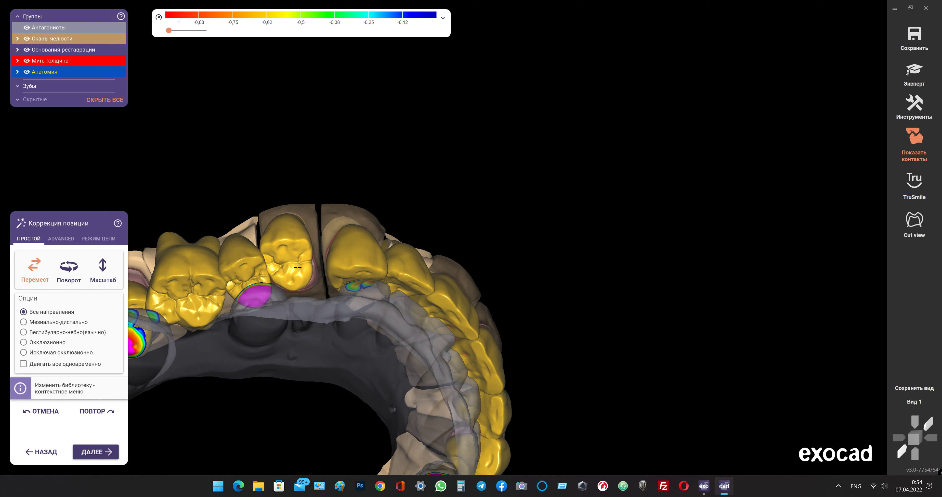
{"action": "left_click_drag", "start_coordinate": [292, 268], "coordinate": [300, 278]}
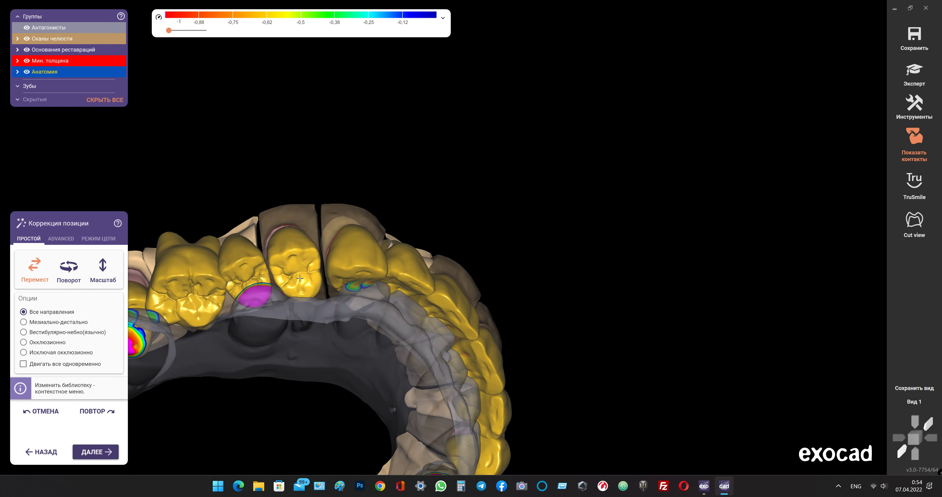
{"action": "right_click_drag", "start_coordinate": [294, 272], "coordinate": [293, 277]}
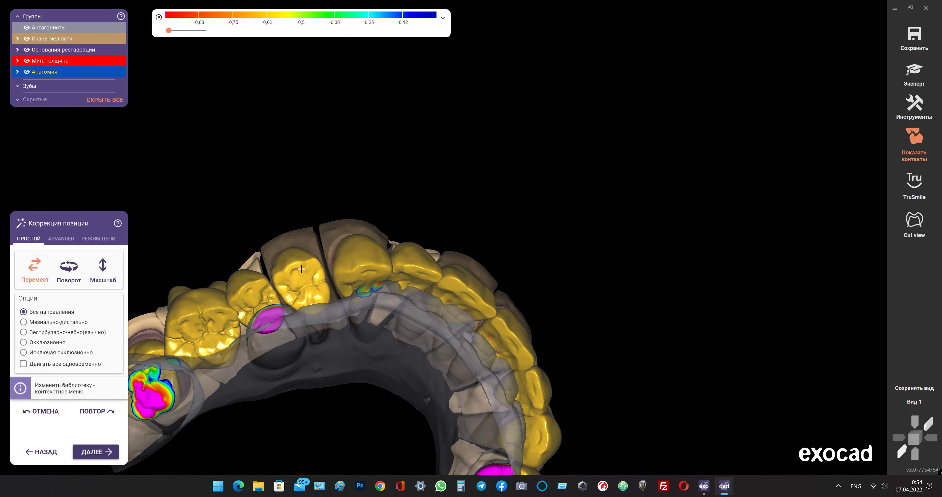
- Shrink a front crown vestibulo-palatally with Масштаб, then restore Перемест in all directions
{"action": "left_click", "coordinate": [103, 269]}
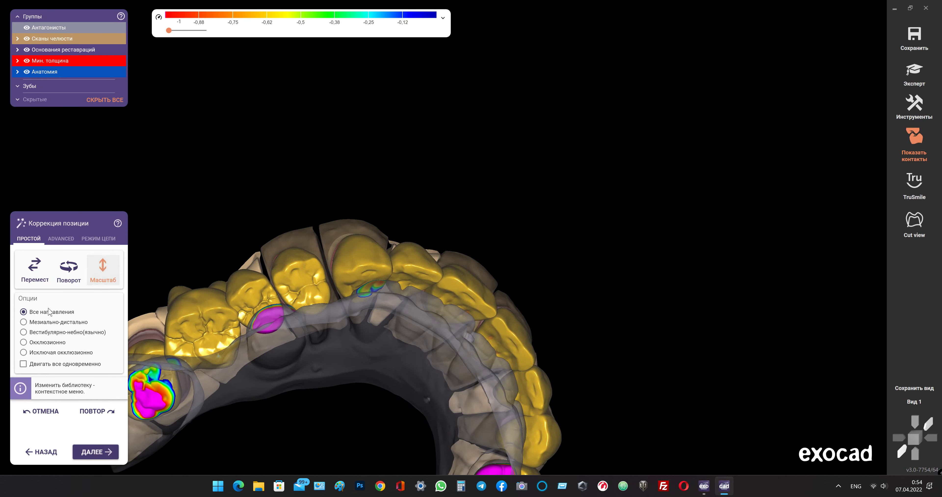
{"action": "left_click", "coordinate": [45, 332]}
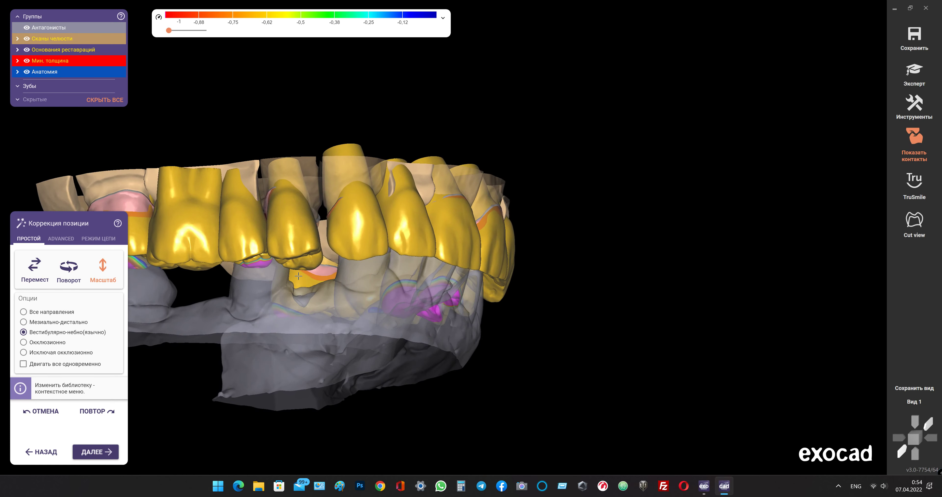
{"action": "left_click_drag", "start_coordinate": [295, 261], "coordinate": [298, 255]}
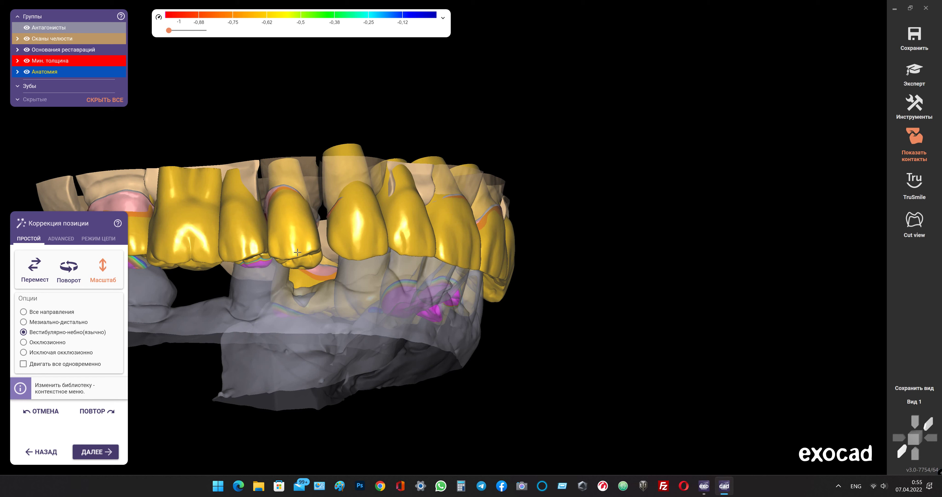
{"action": "key", "text": "ctrl"}
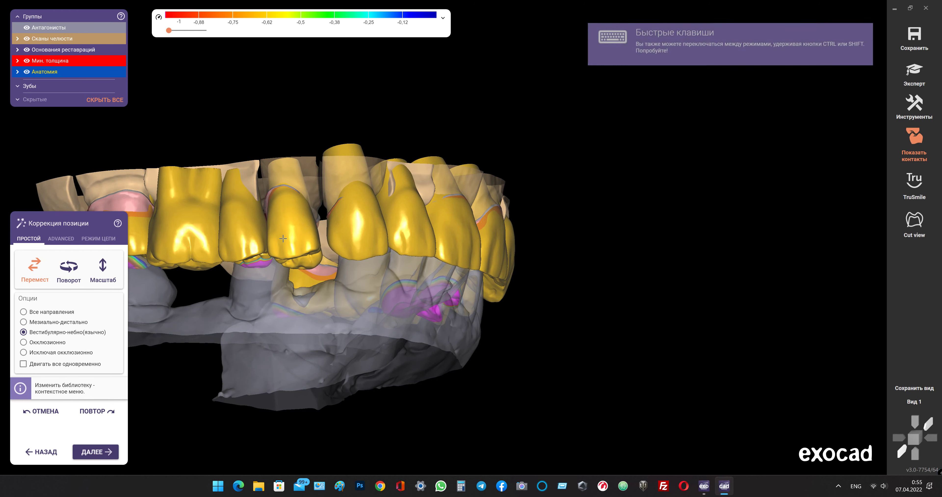
{"action": "left_click", "coordinate": [50, 313]}
- Shift the upper crown slightly to the left
{"action": "left_click_drag", "start_coordinate": [295, 237], "coordinate": [290, 232]}
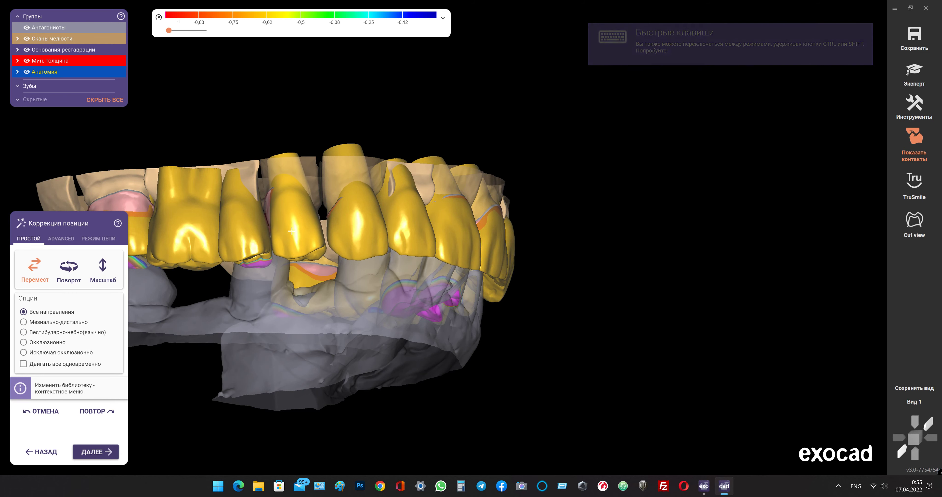
{"action": "right_click_drag", "start_coordinate": [296, 236], "coordinate": [301, 236]}
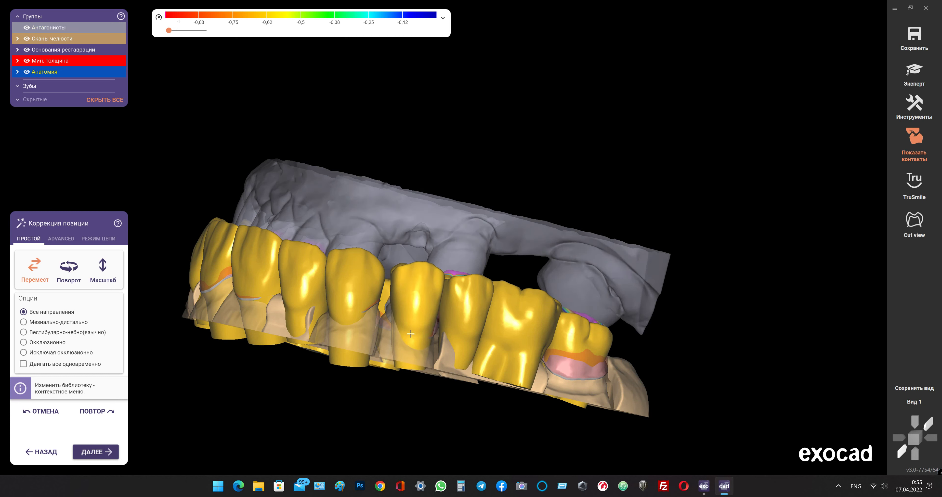
{"action": "left_click_drag", "start_coordinate": [416, 324], "coordinate": [411, 323]}
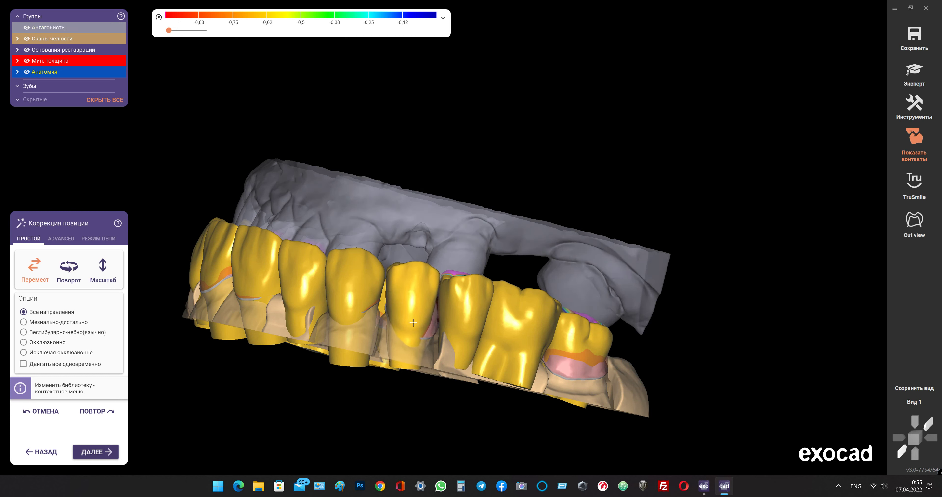
- Widen the front crown slightly with Масштаб limited to Мезиально-дистально
{"action": "left_click", "coordinate": [41, 321]}
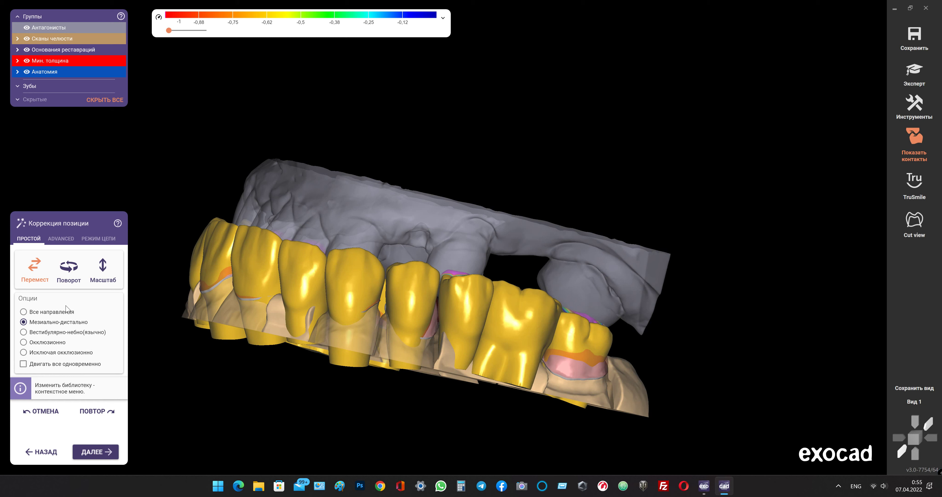
{"action": "left_click", "coordinate": [103, 271]}
{"action": "right_click_drag", "start_coordinate": [389, 345], "coordinate": [457, 373]}
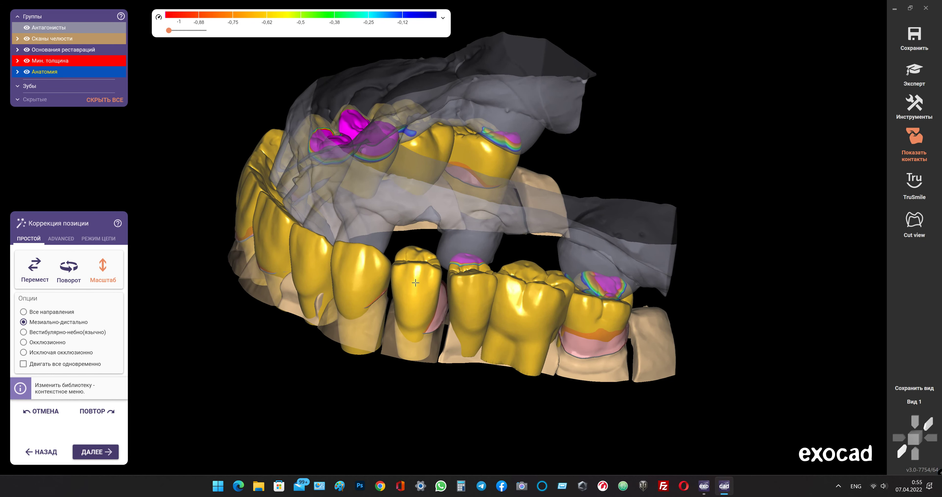
{"action": "left_click_drag", "start_coordinate": [421, 283], "coordinate": [425, 282]}
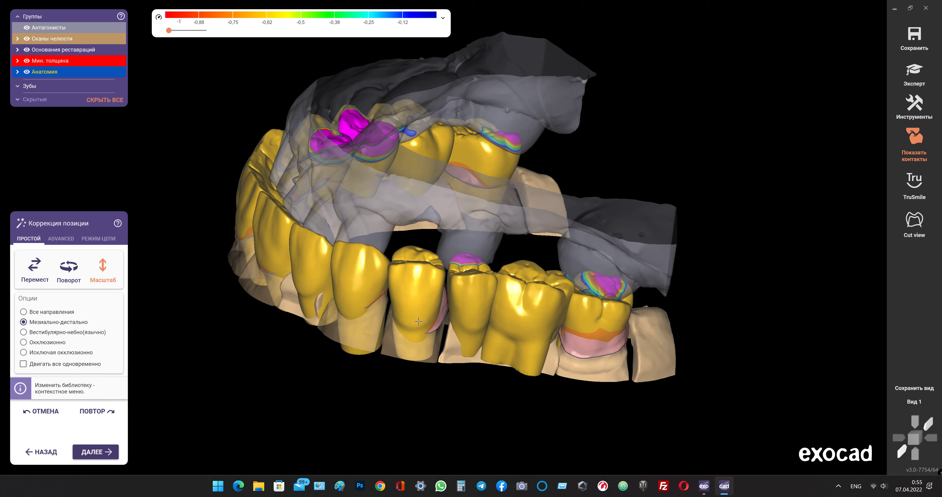
{"action": "right_click_drag", "start_coordinate": [418, 321], "coordinate": [418, 318]}
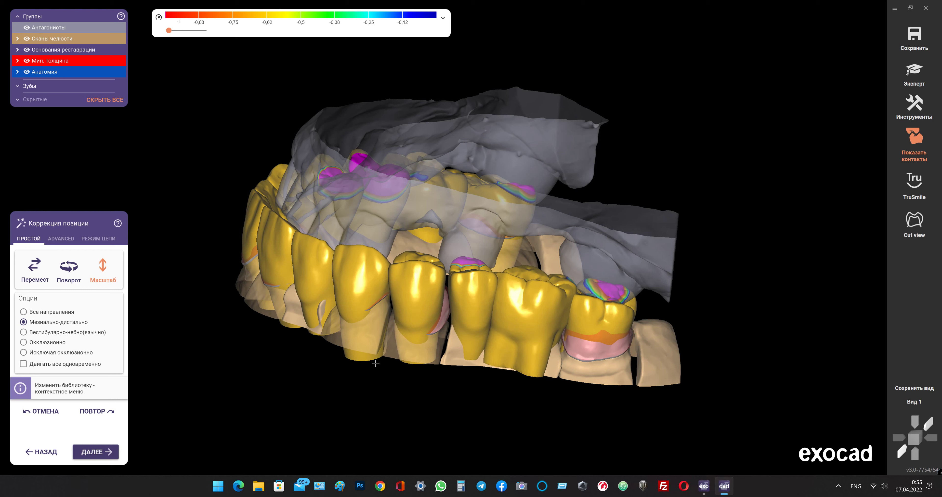
- Move crowns in all directions, raising and shifting the first crown toward its neighbour
{"action": "left_click", "coordinate": [40, 280]}
{"action": "left_click", "coordinate": [41, 312]}
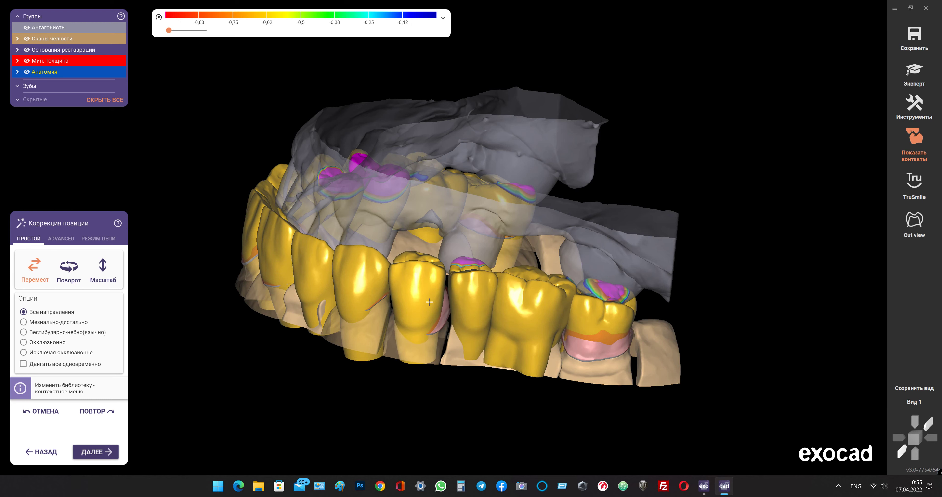
{"action": "right_click_drag", "start_coordinate": [429, 302], "coordinate": [430, 301]}
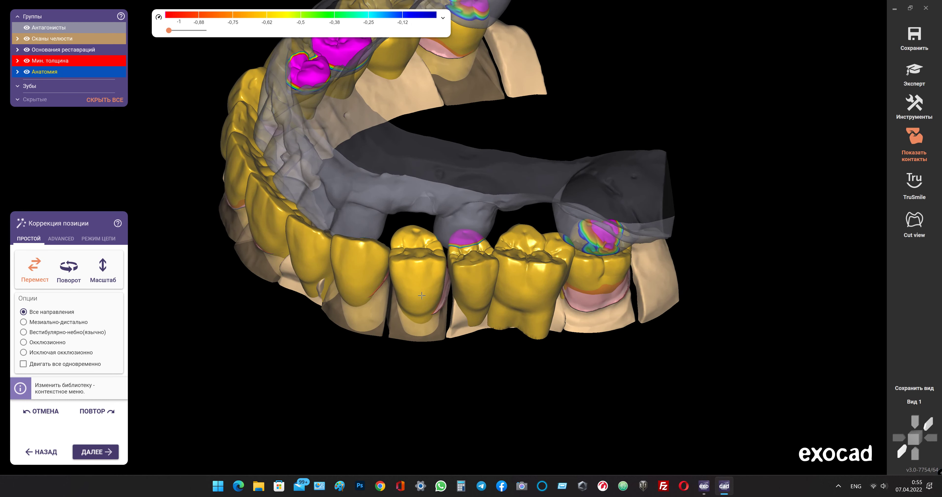
{"action": "left_click_drag", "start_coordinate": [422, 295], "coordinate": [421, 288]}
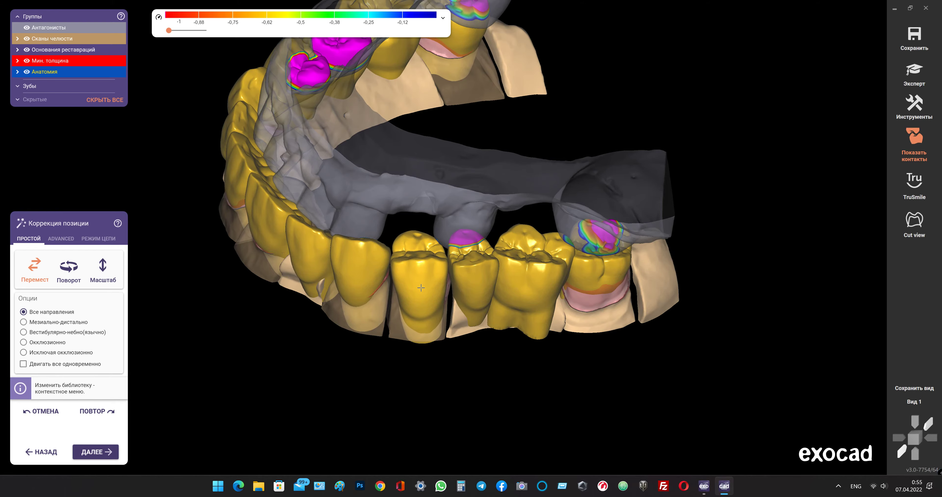
{"action": "right_click_drag", "start_coordinate": [412, 296], "coordinate": [394, 286]}
{"action": "left_click_drag", "start_coordinate": [377, 303], "coordinate": [387, 300]}
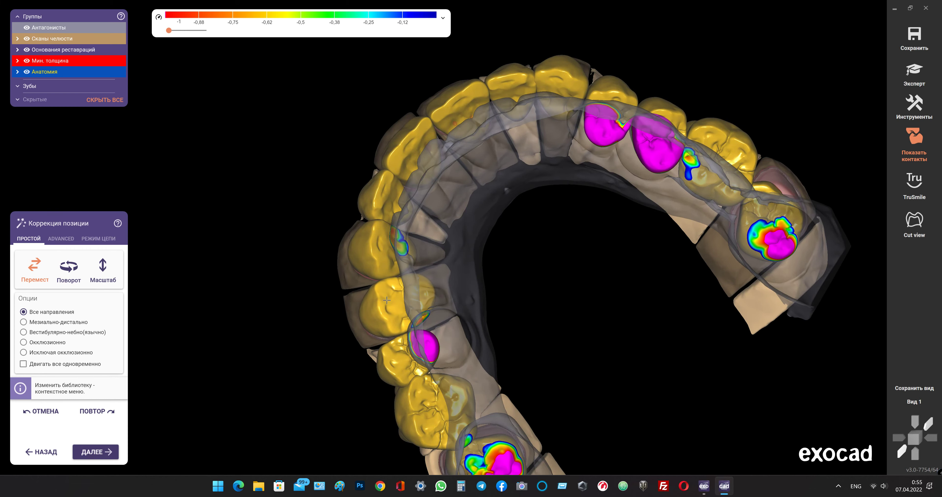
- Reposition the next crowns, moving the molar crown up-right and another down-left
{"action": "mouse_move", "coordinate": [403, 297]}
{"action": "right_mouse_down"}
{"action": "mouse_move", "coordinate": [418, 286]}
{"action": "mouse_move", "coordinate": [452, 339]}
{"action": "right_mouse_up"}
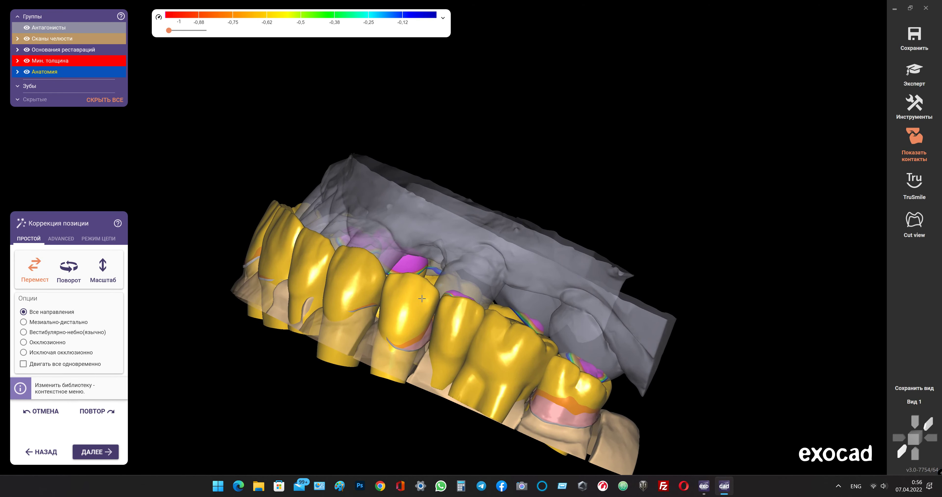
{"action": "left_click_drag", "start_coordinate": [451, 339], "coordinate": [455, 341]}
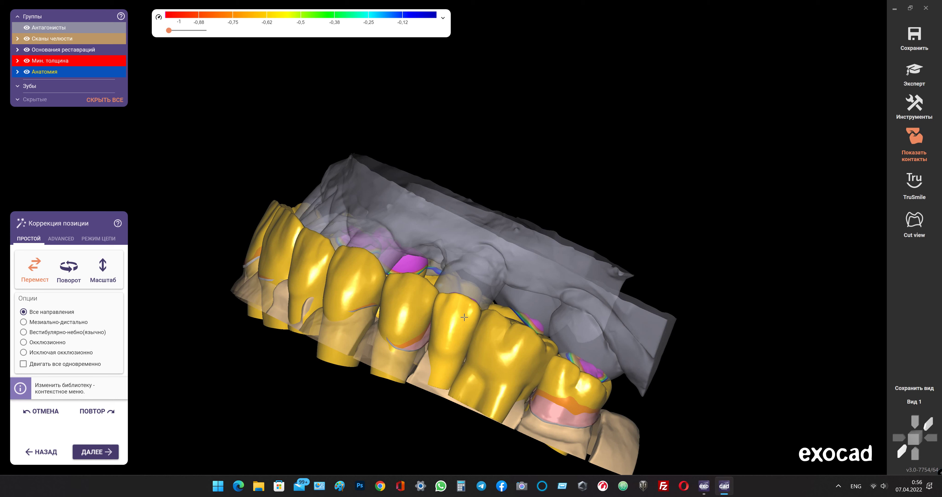
{"action": "left_click_drag", "start_coordinate": [470, 307], "coordinate": [503, 355]}
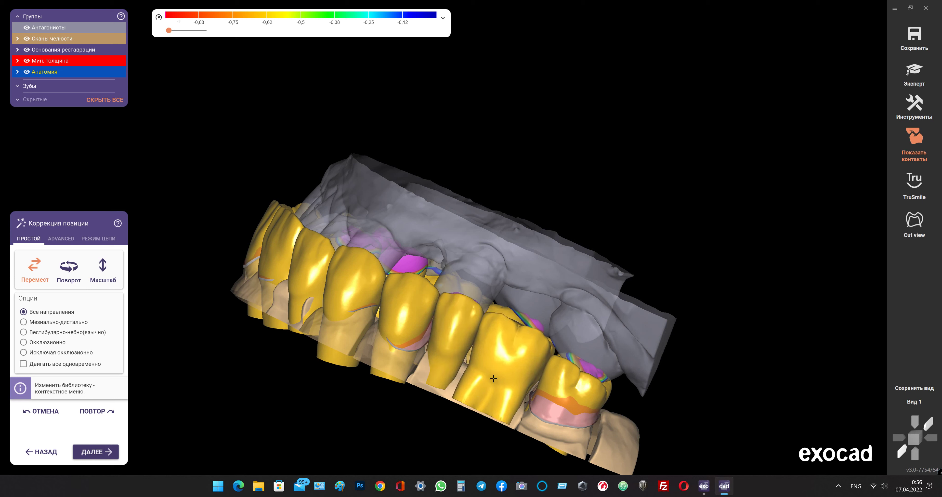
{"action": "left_click_drag", "start_coordinate": [474, 398], "coordinate": [505, 362]}
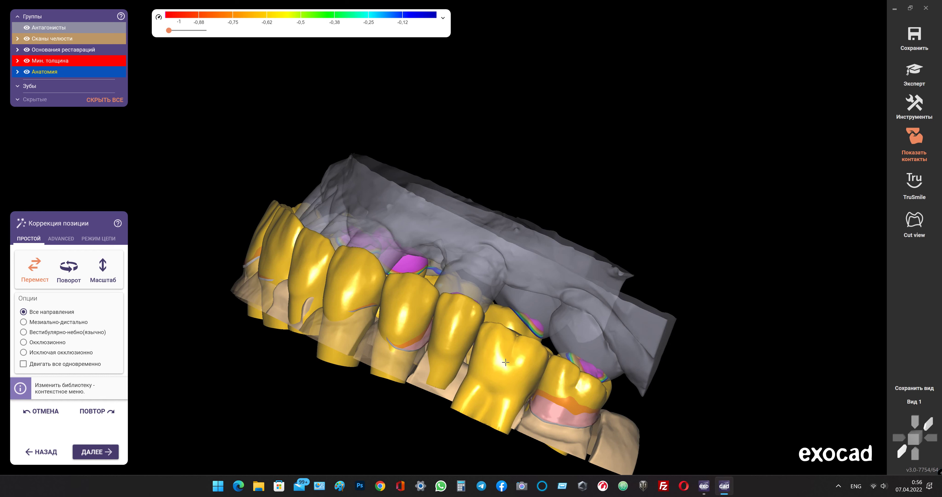
{"action": "mouse_move", "coordinate": [457, 321]}
{"action": "left_mouse_down"}
{"action": "mouse_move", "coordinate": [453, 331]}
{"action": "mouse_move", "coordinate": [415, 314]}
{"action": "left_mouse_up"}
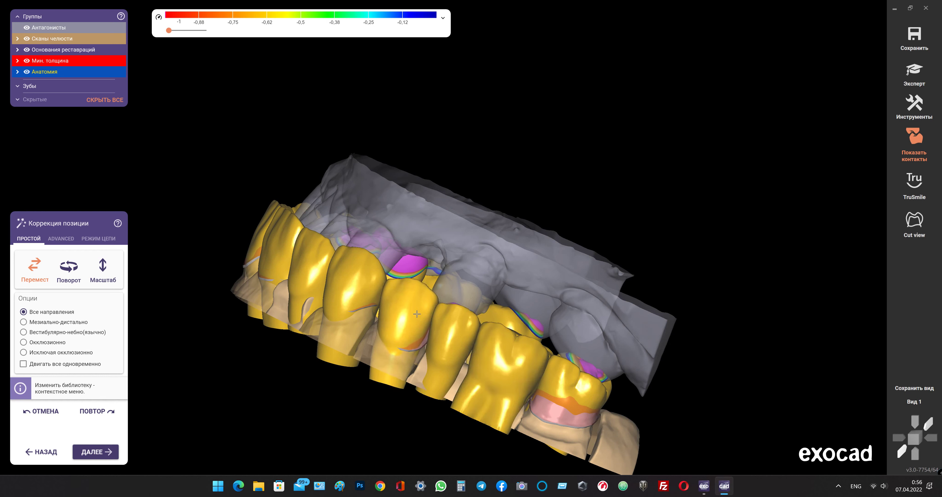
- Adjust crown contacts with the opposing teeth, shifting the upper premolar crown right
{"action": "right_click_drag", "start_coordinate": [418, 337], "coordinate": [427, 337]}
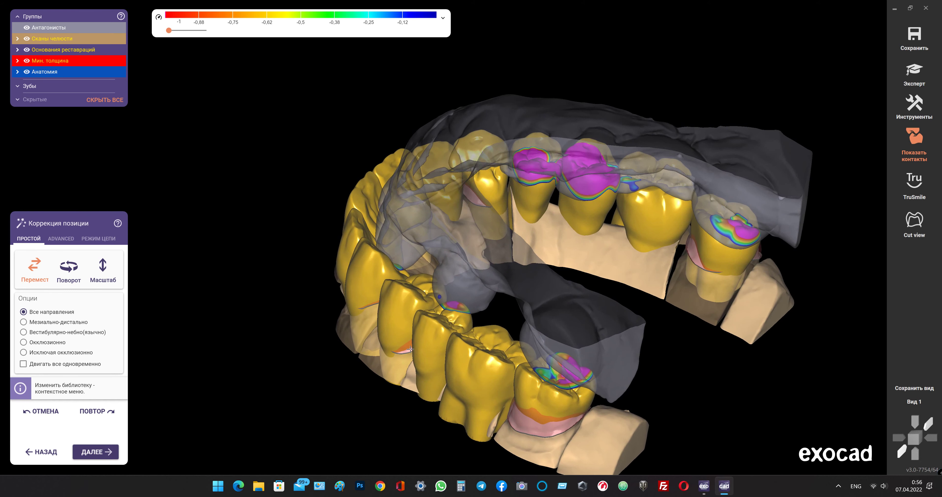
{"action": "left_click_drag", "start_coordinate": [428, 337], "coordinate": [431, 334]}
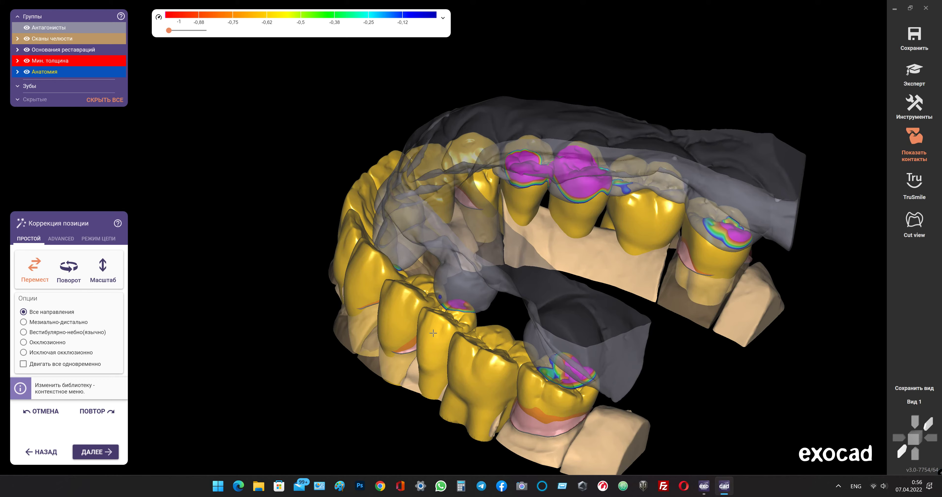
{"action": "right_click_drag", "start_coordinate": [488, 381], "coordinate": [465, 346]}
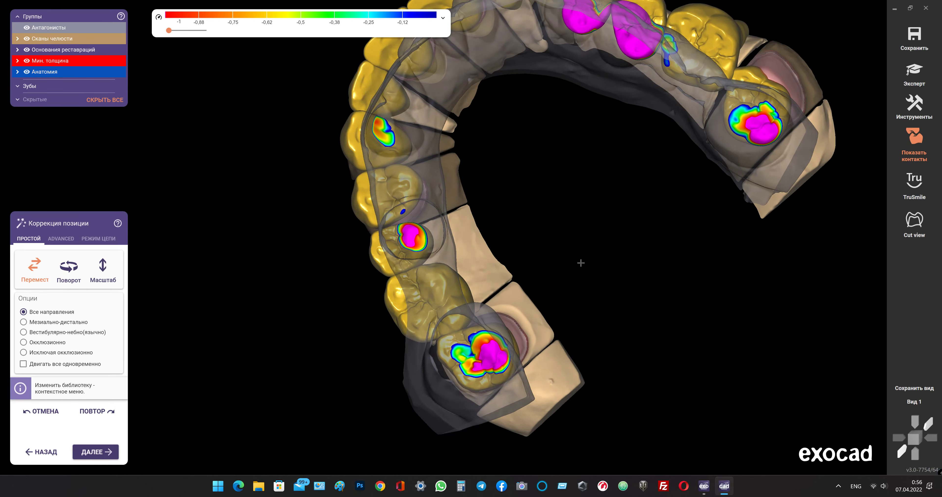
{"action": "right_click_drag", "start_coordinate": [581, 264], "coordinate": [671, 262]}
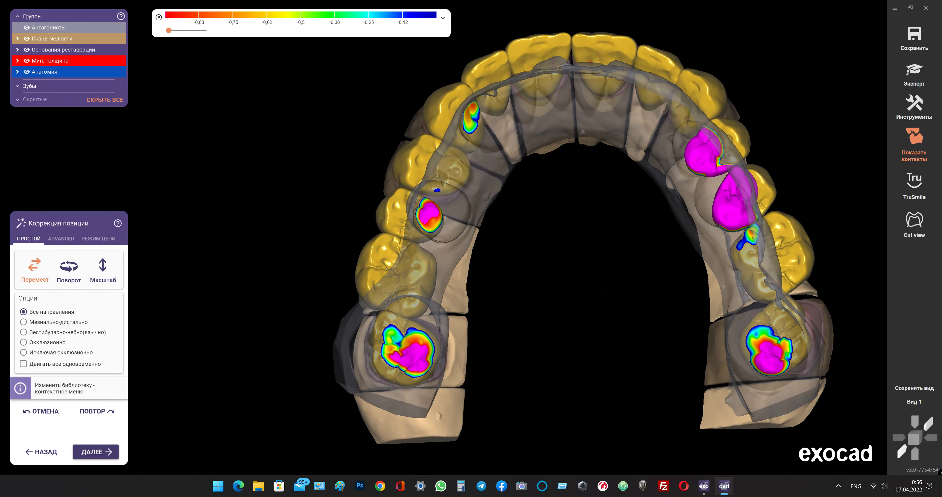
{"action": "left_click_drag", "start_coordinate": [397, 291], "coordinate": [428, 316]}
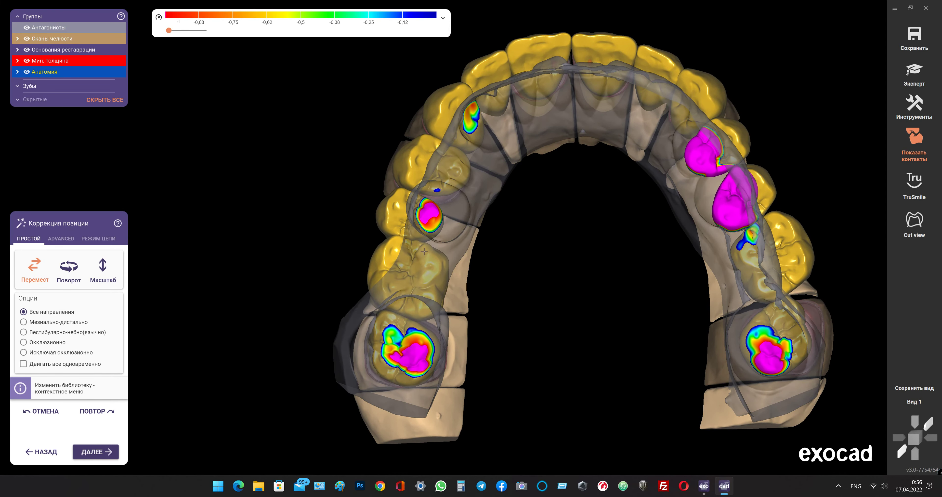
{"action": "left_click_drag", "start_coordinate": [425, 236], "coordinate": [432, 237]}
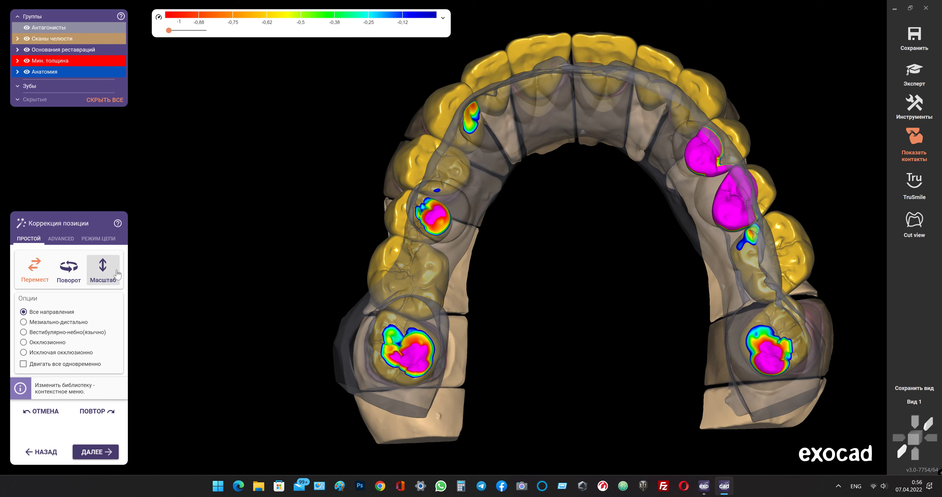
- Enlarge the premolar crown slightly in the mesio-distal direction only
{"action": "left_click", "coordinate": [103, 279]}
{"action": "left_click", "coordinate": [68, 322]}
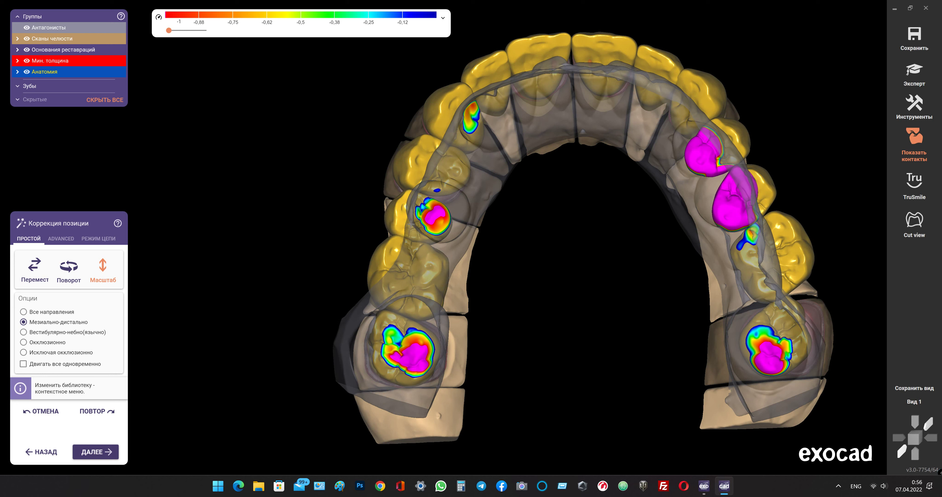
{"action": "left_click_drag", "start_coordinate": [414, 209], "coordinate": [414, 206]}
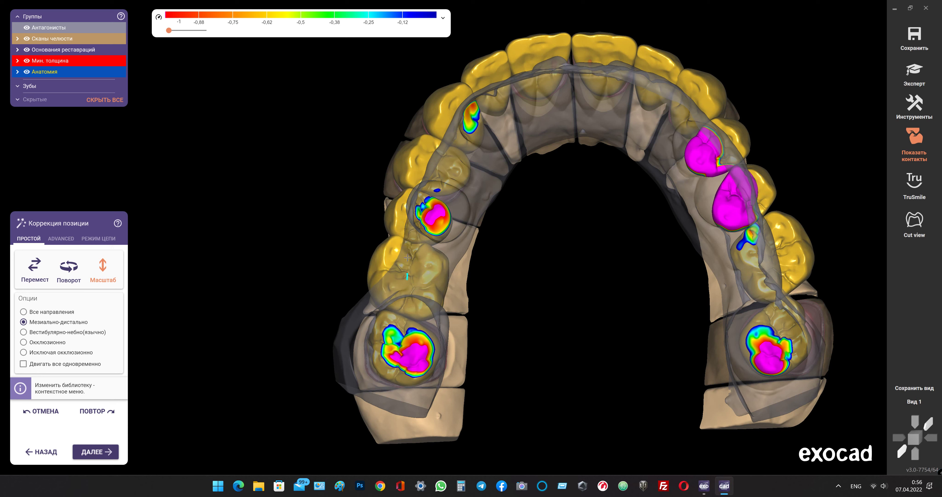
{"action": "left_click_drag", "start_coordinate": [407, 257], "coordinate": [408, 260]}
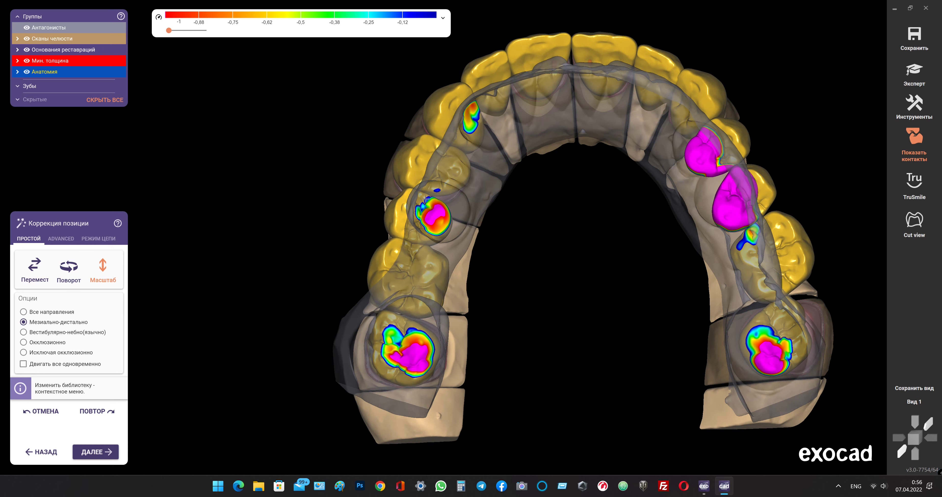
{"action": "left_click_drag", "start_coordinate": [424, 206], "coordinate": [424, 203]}
- Move in all directions again, shifting a crown right and up, then nudging it left
{"action": "left_click", "coordinate": [67, 313]}
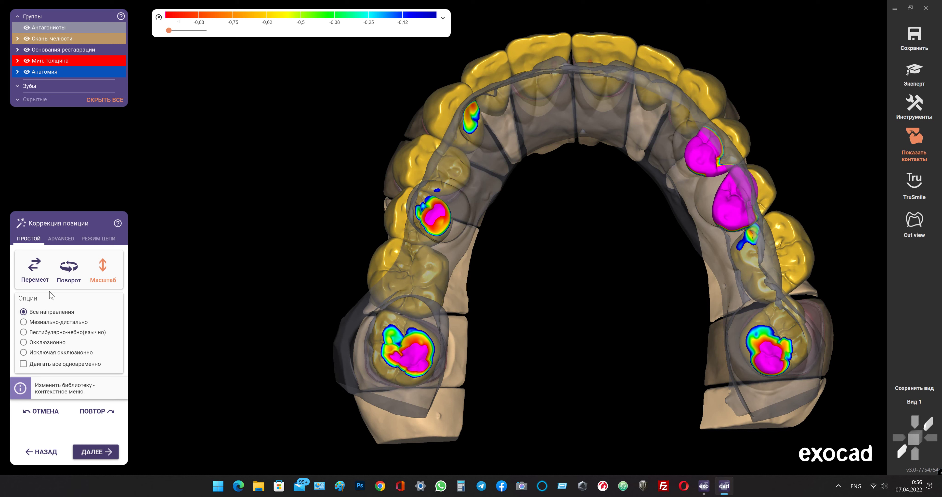
{"action": "left_click", "coordinate": [35, 269]}
{"action": "left_click_drag", "start_coordinate": [398, 274], "coordinate": [425, 241]}
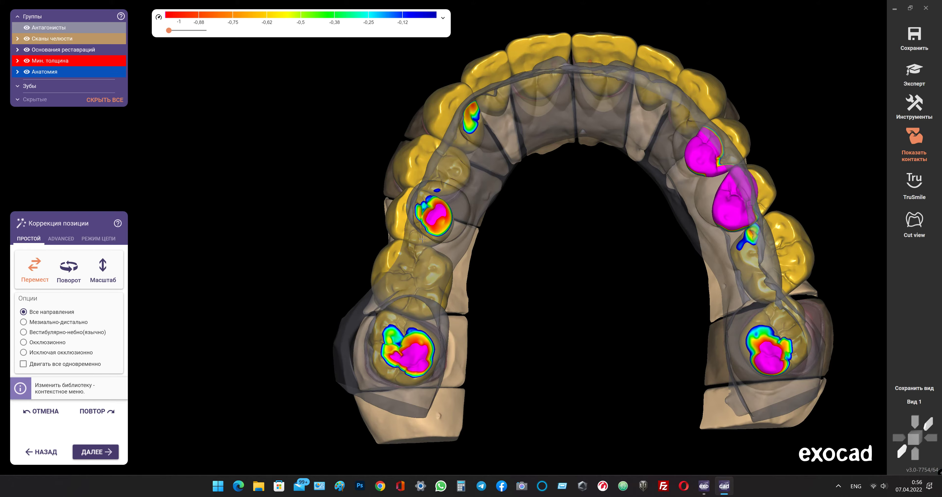
{"action": "mouse_move", "coordinate": [437, 202]}
{"action": "right_mouse_down"}
{"action": "mouse_move", "coordinate": [457, 256]}
{"action": "mouse_move", "coordinate": [393, 203]}
{"action": "mouse_move", "coordinate": [399, 260]}
{"action": "right_mouse_up"}
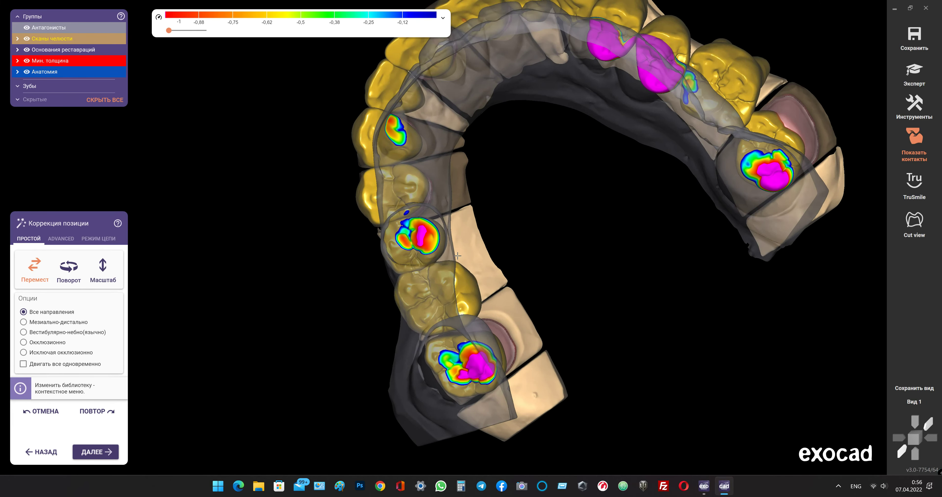
{"action": "left_click_drag", "start_coordinate": [399, 258], "coordinate": [396, 258]}
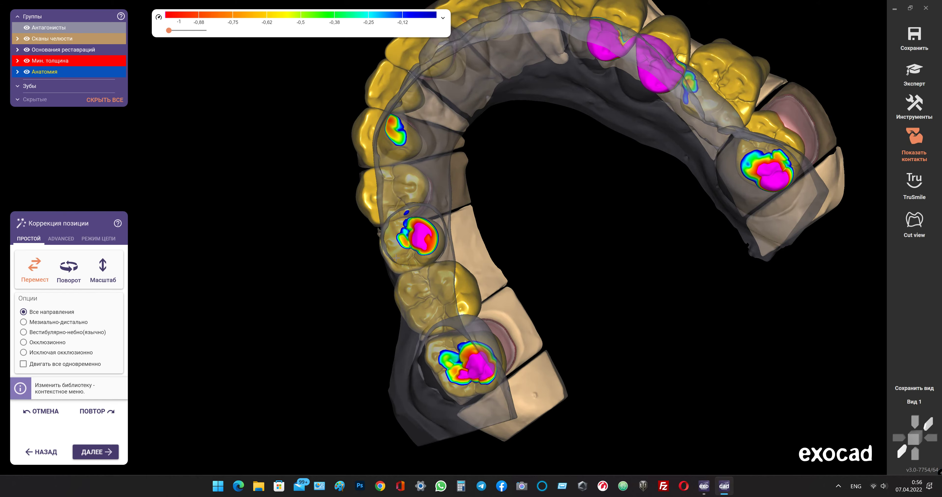
{"action": "mouse_move", "coordinate": [399, 258]}
{"action": "right_mouse_down"}
{"action": "mouse_move", "coordinate": [429, 240]}
{"action": "mouse_move", "coordinate": [417, 246]}
{"action": "right_mouse_up"}
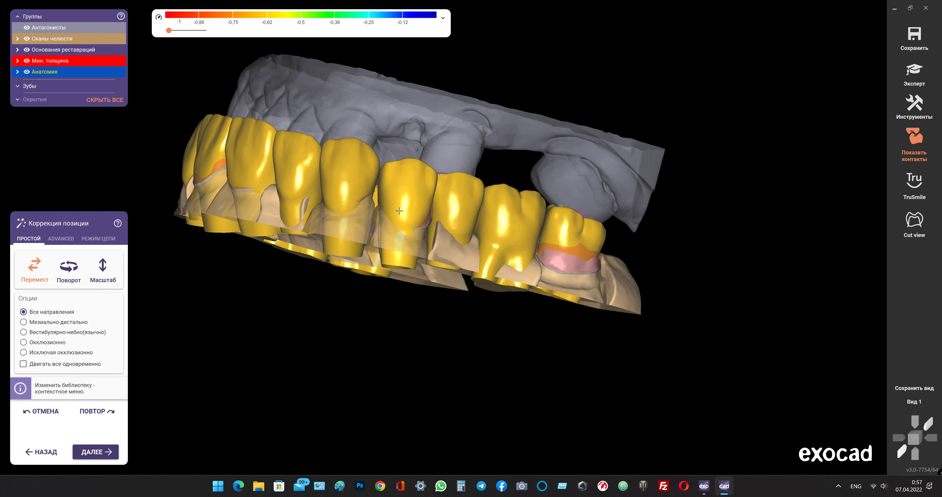
- Raise the central crown and shift the molar to resize its antagonist contact patch
{"action": "left_click_drag", "start_coordinate": [399, 211], "coordinate": [397, 208]}
{"action": "right_click_drag", "start_coordinate": [397, 208], "coordinate": [440, 242]}
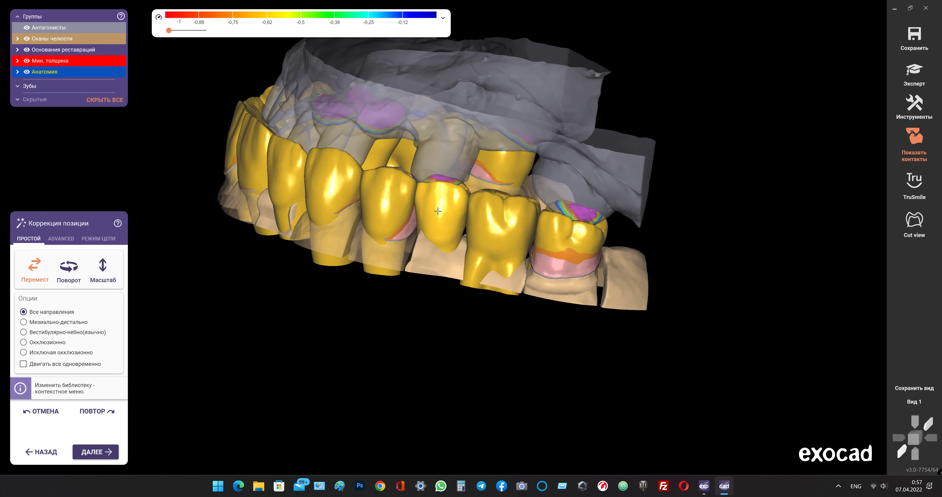
{"action": "left_click_drag", "start_coordinate": [438, 211], "coordinate": [438, 208]}
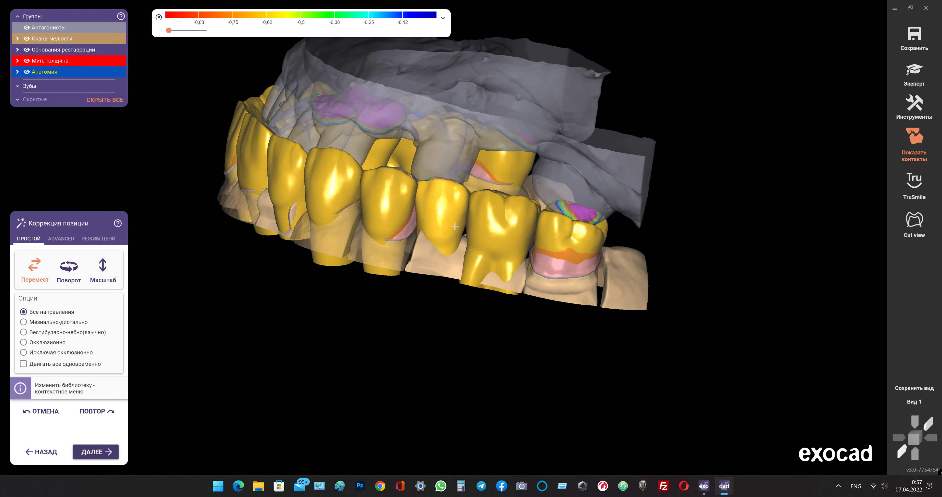
{"action": "left_click_drag", "start_coordinate": [588, 243], "coordinate": [552, 244]}
{"action": "right_click_drag", "start_coordinate": [551, 244], "coordinate": [545, 244]}
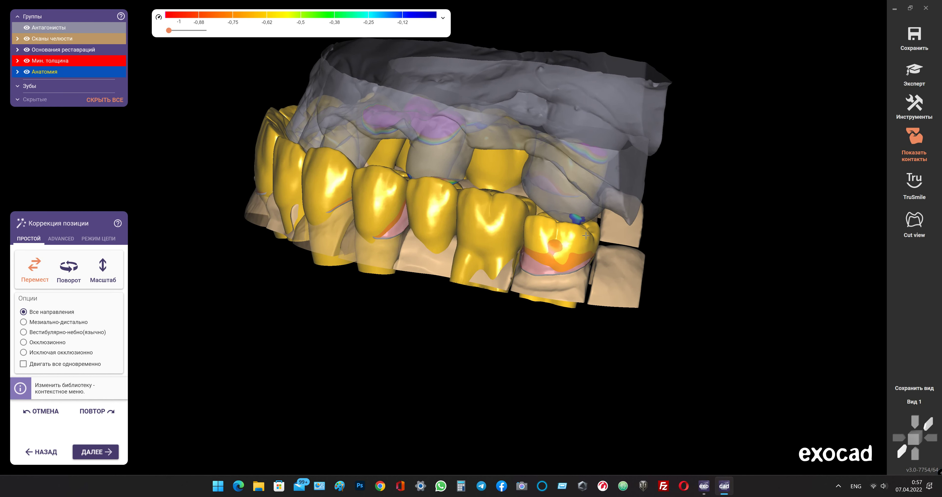
{"action": "mouse_move", "coordinate": [586, 235]}
{"action": "left_mouse_down"}
{"action": "mouse_move", "coordinate": [557, 237]}
{"action": "mouse_move", "coordinate": [569, 236]}
{"action": "left_mouse_up"}
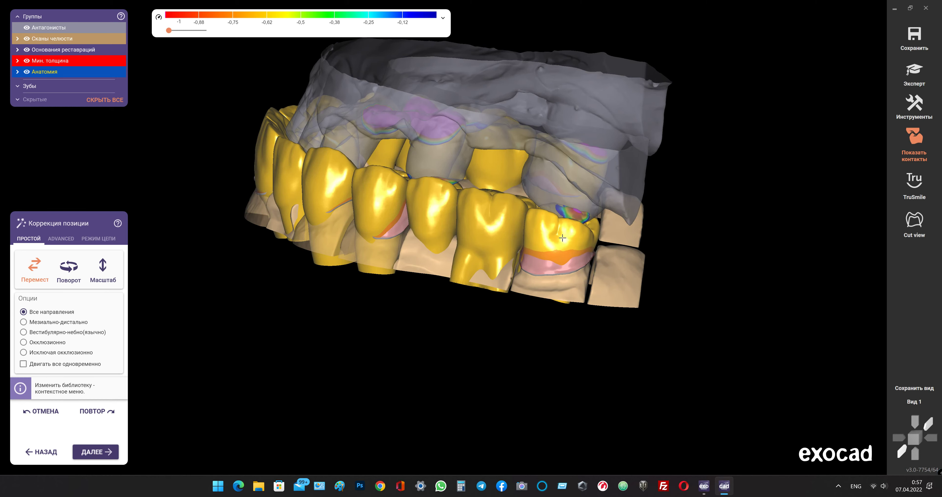
- Nudge the crown beside the molar down and reduce another crown's contact area
{"action": "left_click_drag", "start_coordinate": [503, 232], "coordinate": [503, 236]}
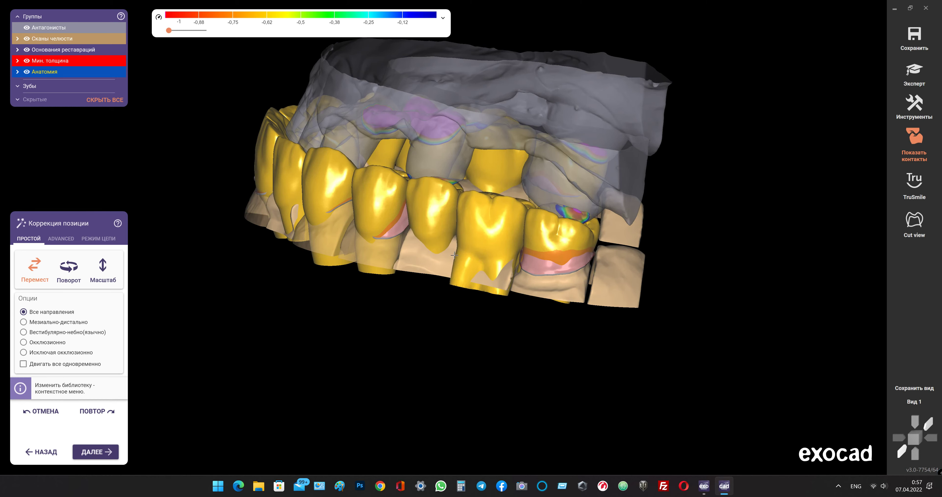
{"action": "right_click_drag", "start_coordinate": [454, 255], "coordinate": [451, 257]}
{"action": "right_click_drag", "start_coordinate": [452, 257], "coordinate": [447, 257]}
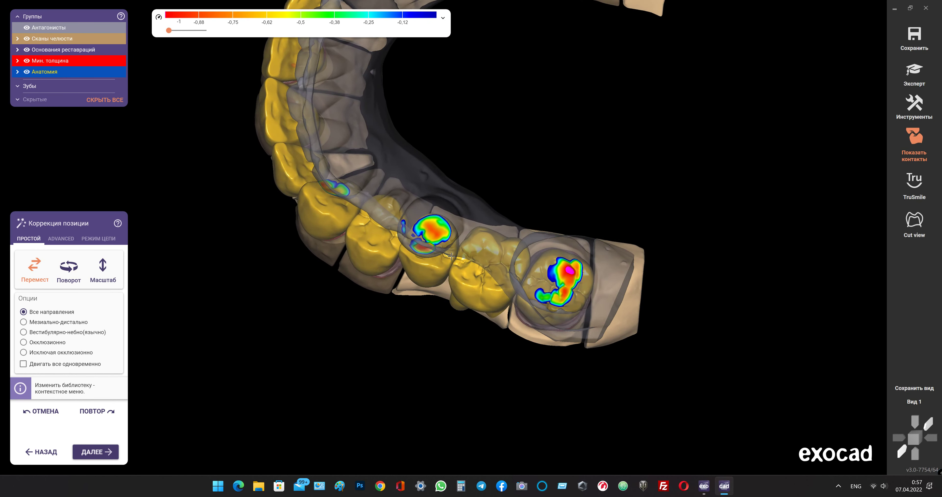
{"action": "mouse_move", "coordinate": [414, 274]}
{"action": "left_mouse_down"}
{"action": "mouse_move", "coordinate": [404, 285]}
{"action": "mouse_move", "coordinate": [418, 281]}
{"action": "left_mouse_up"}
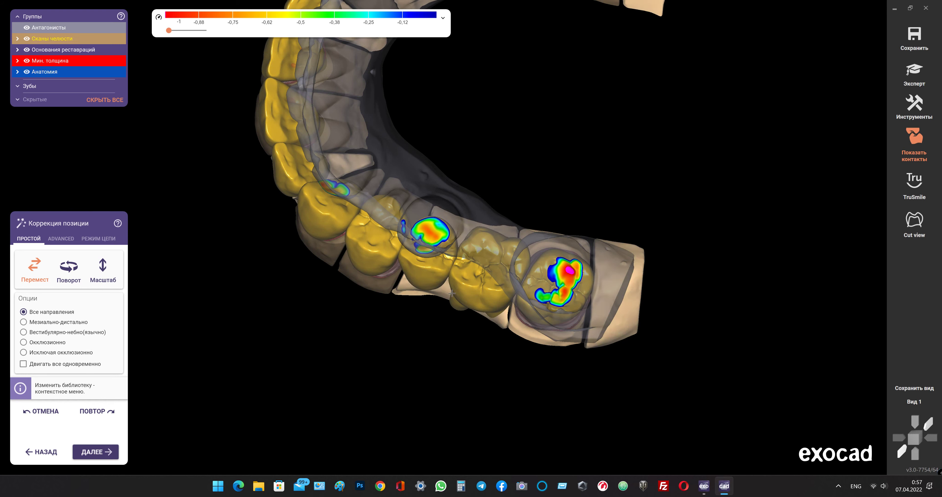
{"action": "right_click_drag", "start_coordinate": [458, 296], "coordinate": [686, 341]}
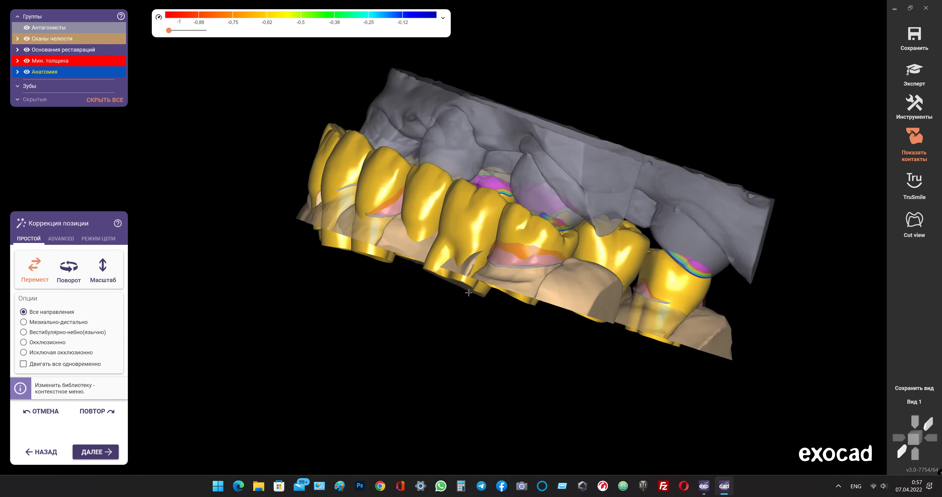
- From the frontal view, raise and shift front crowns until they lightly contact opposing teeth
{"action": "left_click", "coordinate": [915, 422]}
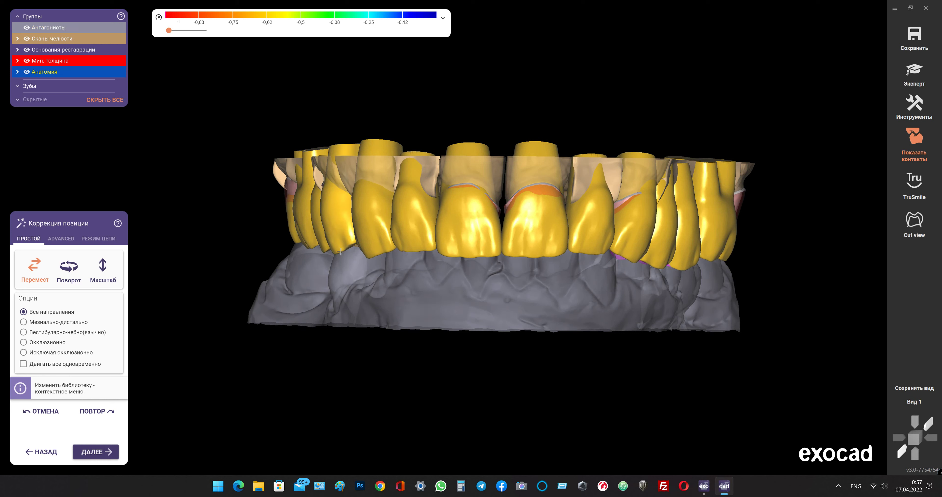
{"action": "left_click_drag", "start_coordinate": [369, 232], "coordinate": [369, 229]}
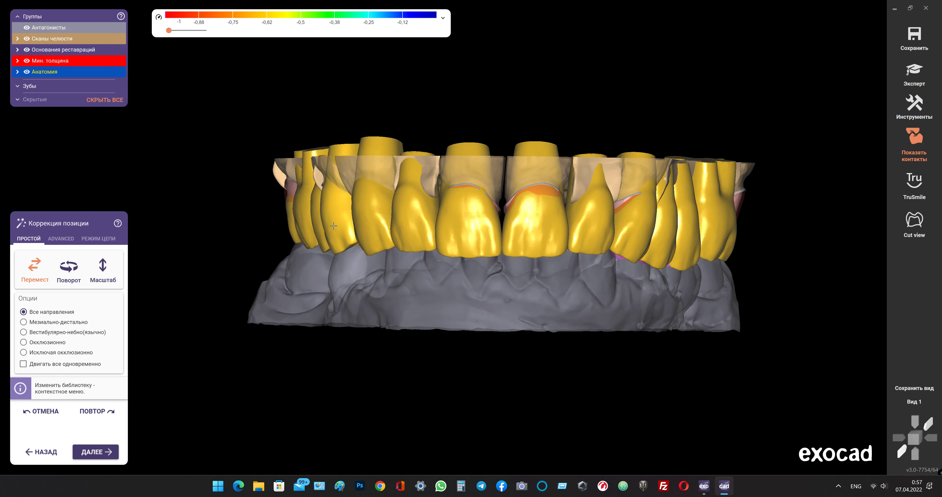
{"action": "left_click_drag", "start_coordinate": [327, 205], "coordinate": [331, 205]}
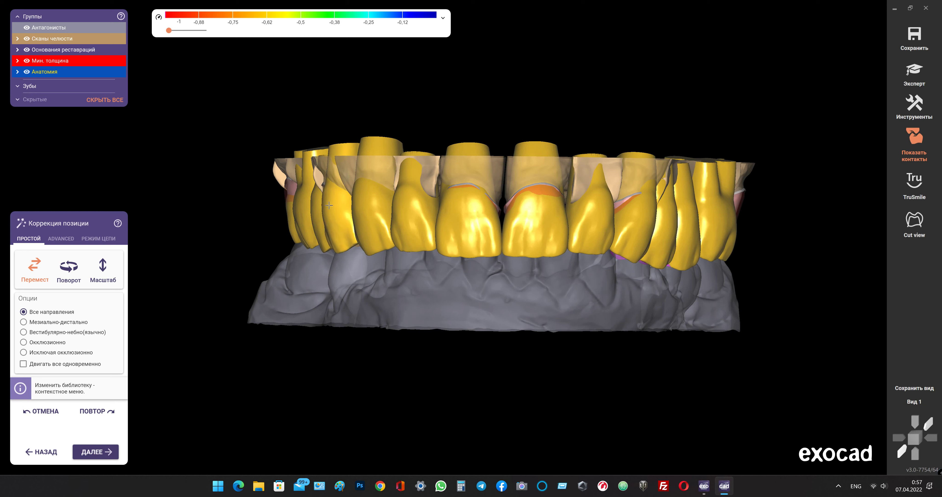
{"action": "left_click_drag", "start_coordinate": [328, 207], "coordinate": [315, 206]}
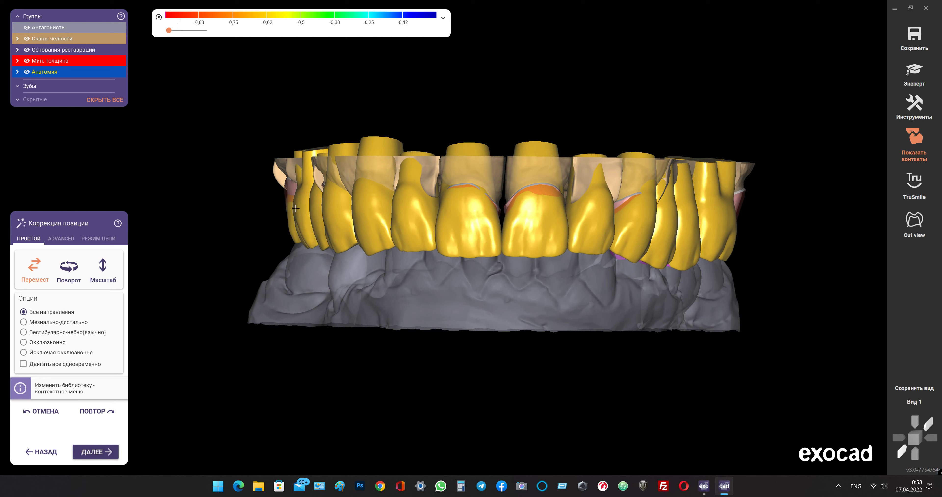
{"action": "left_click_drag", "start_coordinate": [296, 208], "coordinate": [297, 207]}
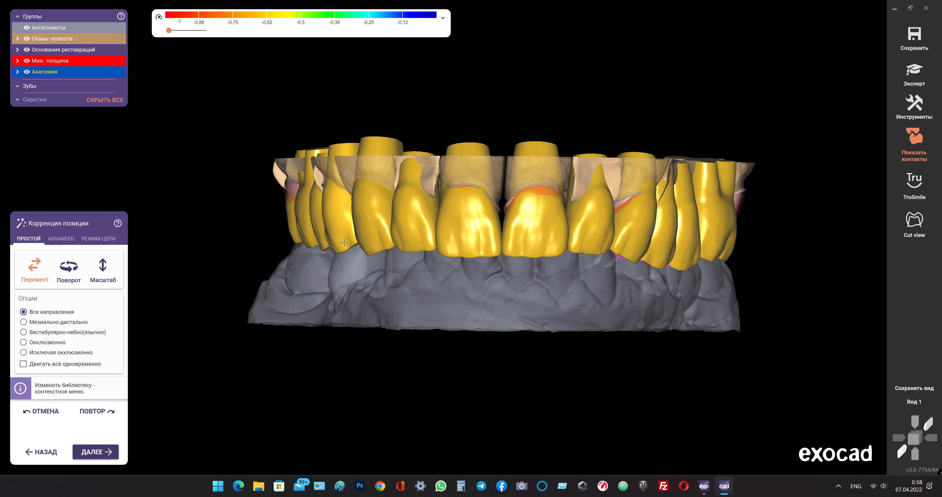
{"action": "left_click_drag", "start_coordinate": [341, 241], "coordinate": [319, 238]}
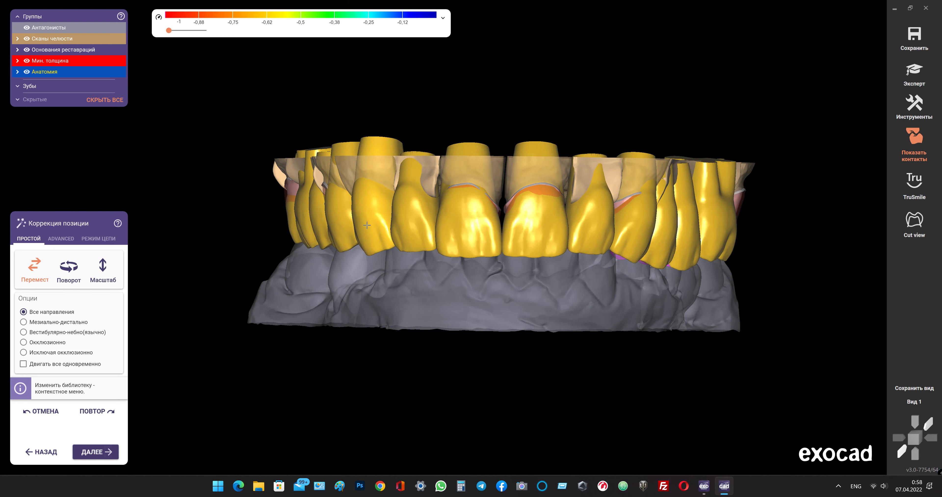
- Nudge a crown up-right and shift another left over the pink gingiva area
{"action": "left_click_drag", "start_coordinate": [367, 225], "coordinate": [369, 211]}
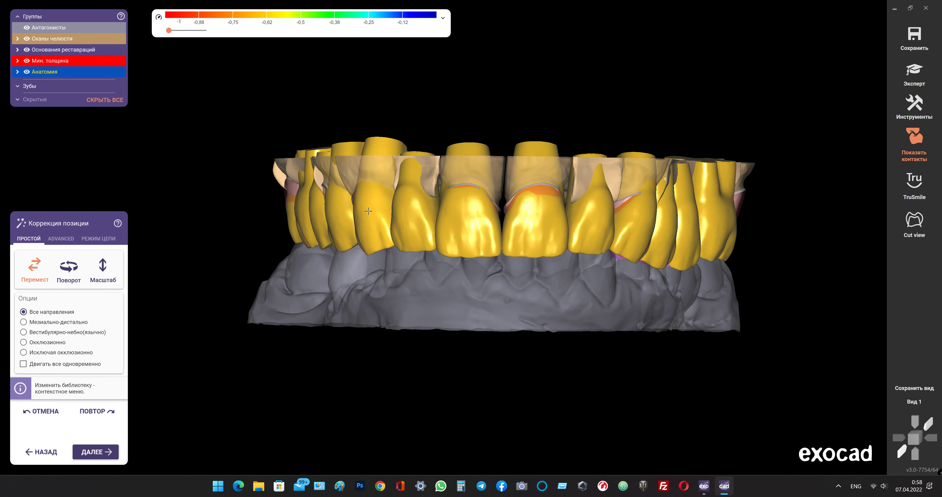
{"action": "right_click_drag", "start_coordinate": [372, 218], "coordinate": [376, 215]}
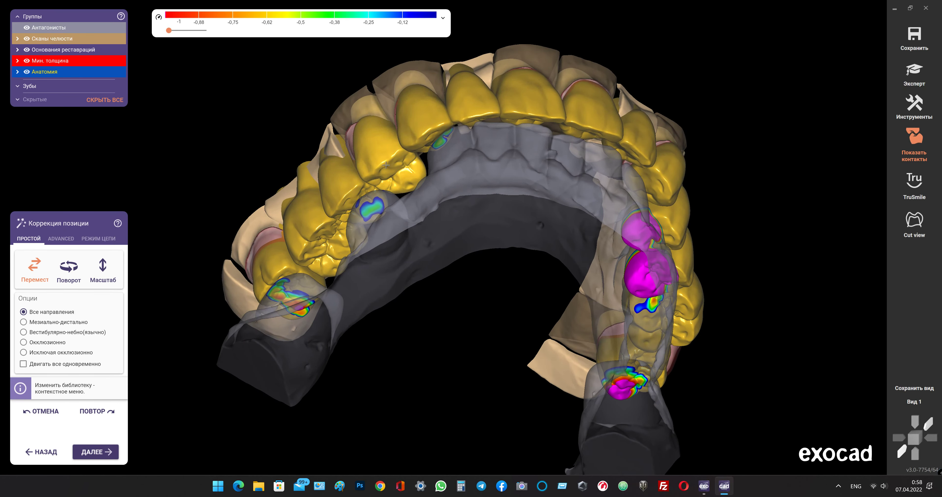
{"action": "right_click_drag", "start_coordinate": [408, 124], "coordinate": [388, 165]}
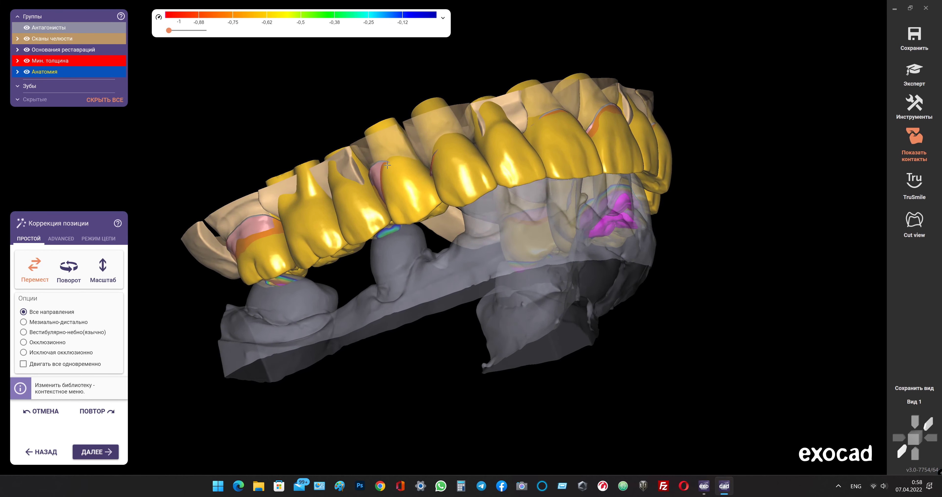
{"action": "left_click_drag", "start_coordinate": [413, 178], "coordinate": [409, 178]}
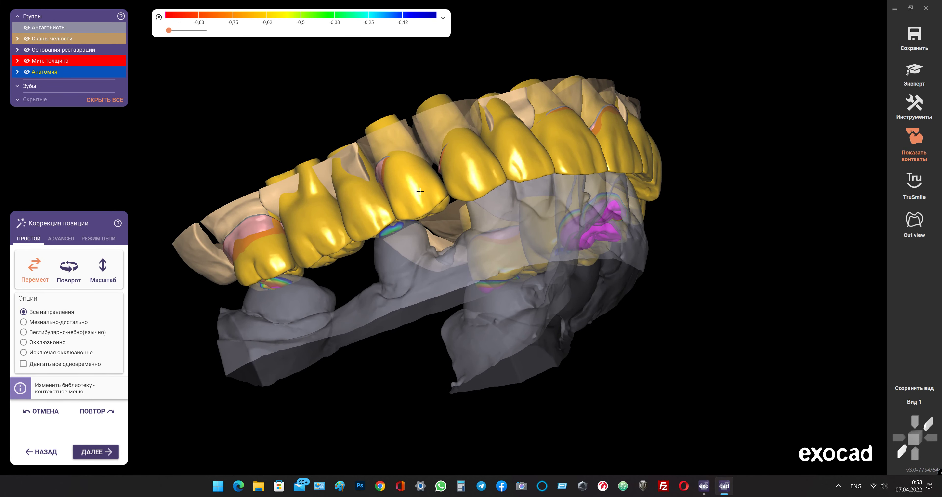
{"action": "right_click_drag", "start_coordinate": [420, 192], "coordinate": [421, 189]}
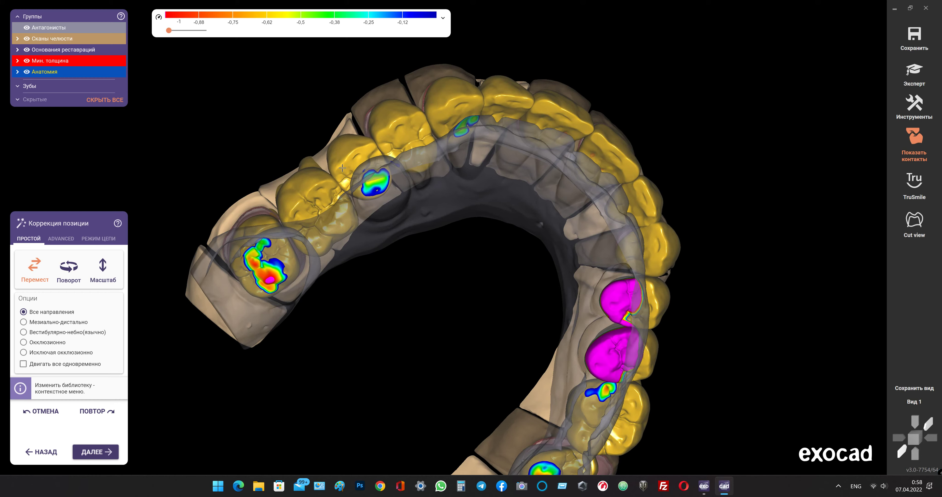
{"action": "right_click_drag", "start_coordinate": [316, 210], "coordinate": [315, 218]}
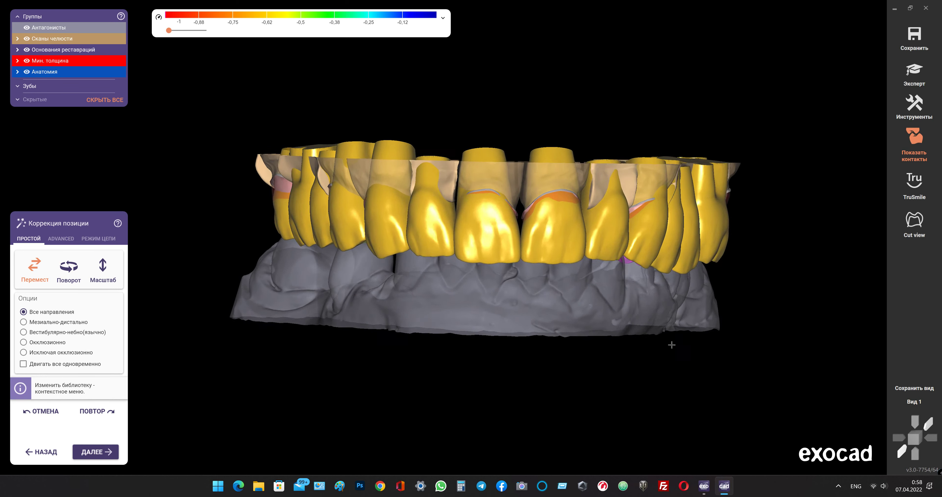
- Raise and fine-tune crown heights from the frontal and tilted views
{"action": "right_click_drag", "start_coordinate": [671, 342], "coordinate": [402, 313]}
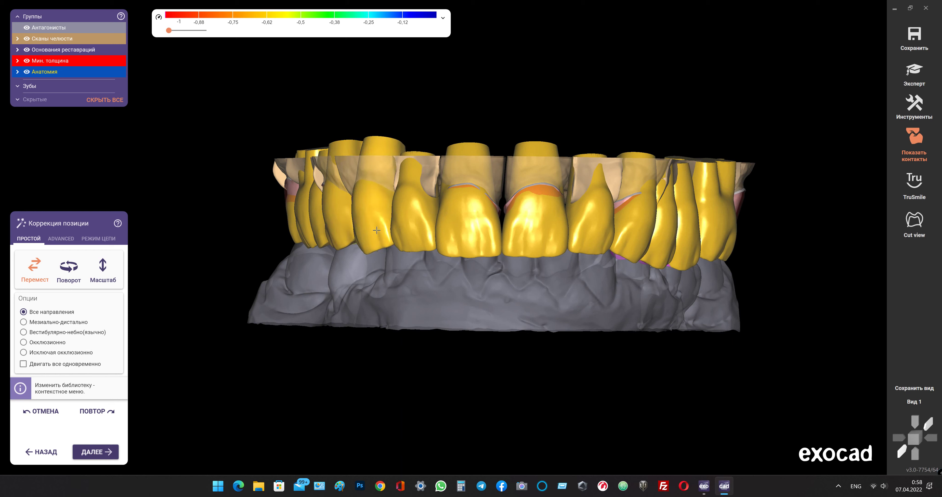
{"action": "left_click_drag", "start_coordinate": [377, 231], "coordinate": [375, 228]}
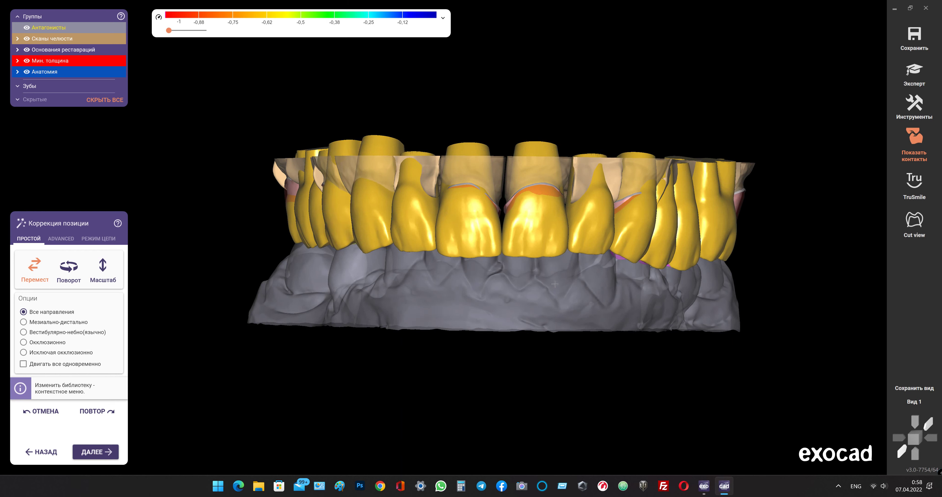
{"action": "mouse_move", "coordinate": [554, 279]}
{"action": "right_mouse_down"}
{"action": "mouse_move", "coordinate": [491, 241]}
{"action": "mouse_move", "coordinate": [499, 241]}
{"action": "right_mouse_up"}
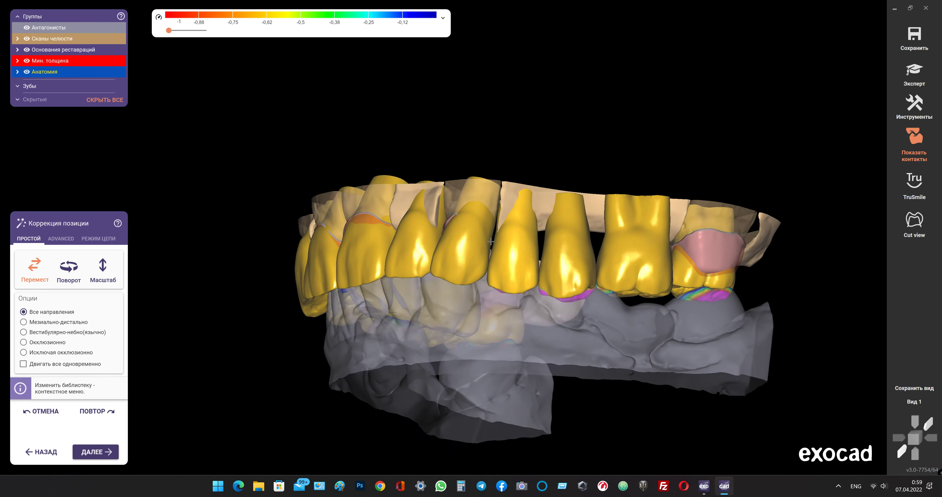
{"action": "left_click_drag", "start_coordinate": [521, 251], "coordinate": [521, 239]}
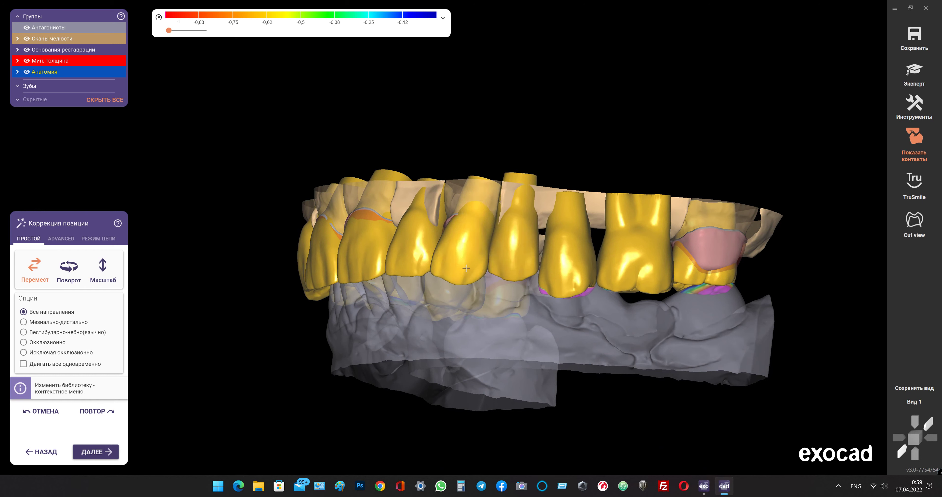
{"action": "left_click_drag", "start_coordinate": [468, 278], "coordinate": [469, 256]}
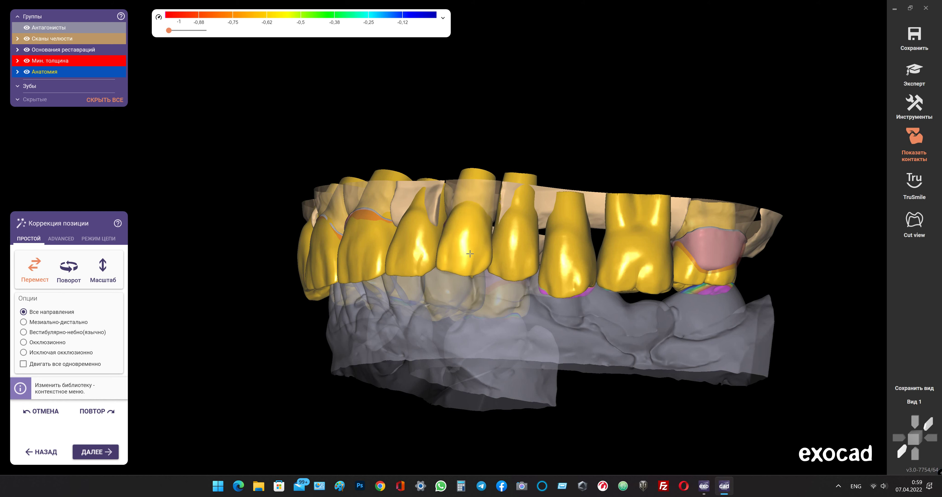
- Lower then slightly raise a crown while checking occlusal contacts
{"action": "right_click_drag", "start_coordinate": [470, 253], "coordinate": [478, 248]}
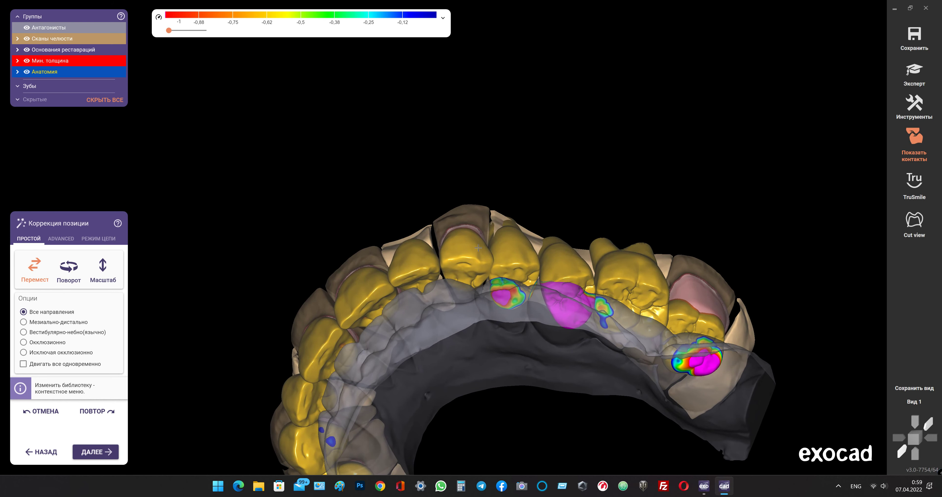
{"action": "left_click_drag", "start_coordinate": [479, 248], "coordinate": [473, 252]}
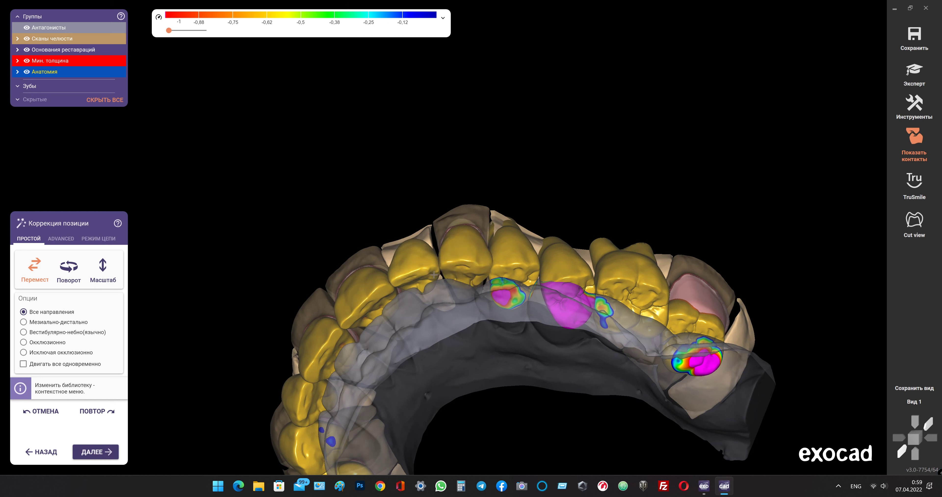
{"action": "left_click_drag", "start_coordinate": [413, 272], "coordinate": [414, 271]}
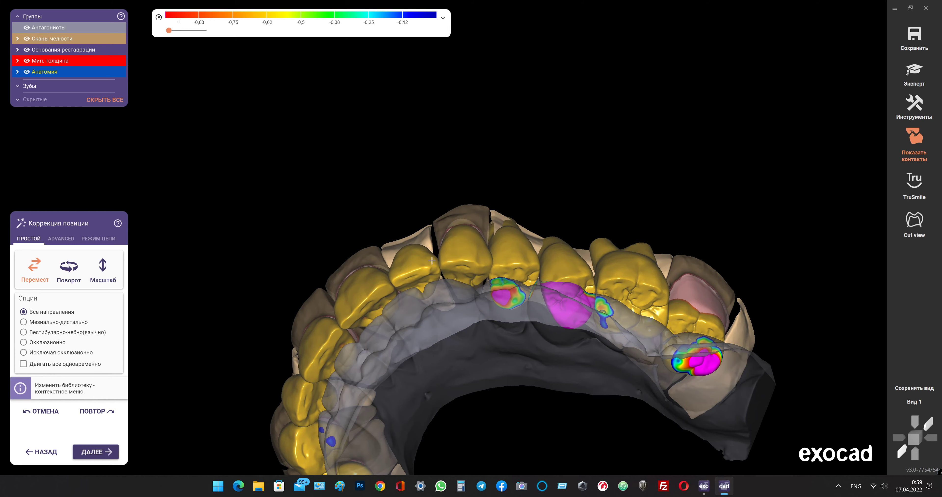
{"action": "right_click_drag", "start_coordinate": [432, 261], "coordinate": [433, 262]}
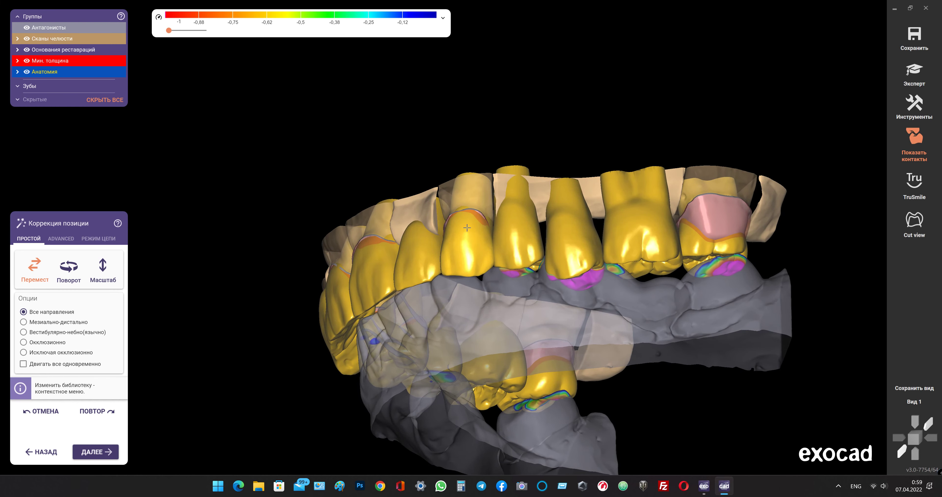
- Lower an upper crown to strengthen contact and move the central incisor up and right
{"action": "left_click_drag", "start_coordinate": [510, 205], "coordinate": [506, 207]}
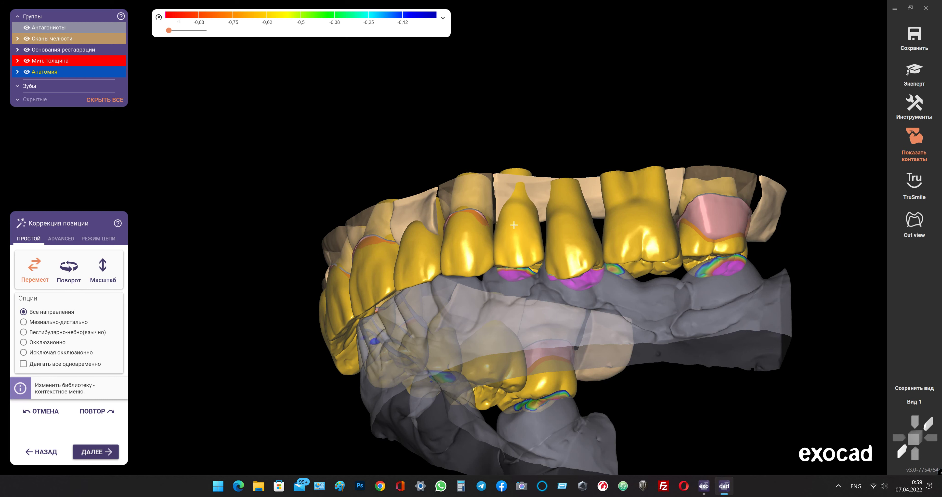
{"action": "right_click_drag", "start_coordinate": [513, 222], "coordinate": [546, 238]}
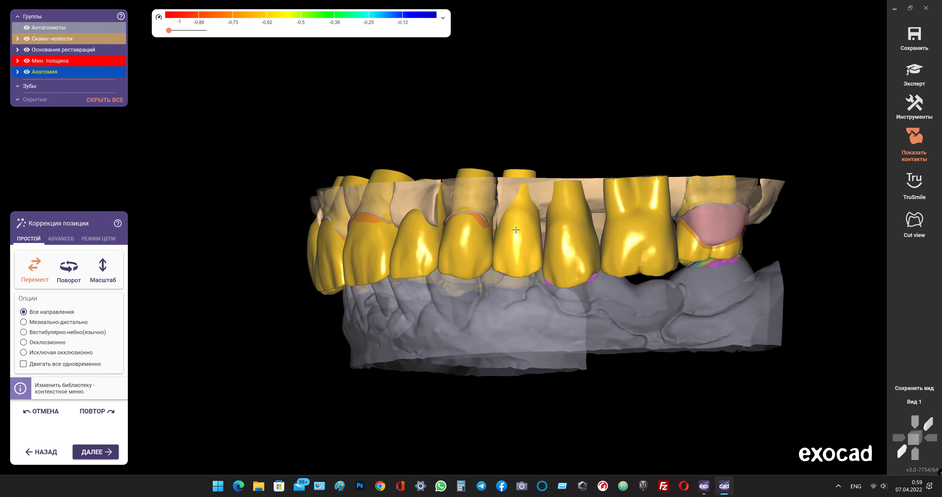
{"action": "left_click_drag", "start_coordinate": [545, 238], "coordinate": [572, 224]}
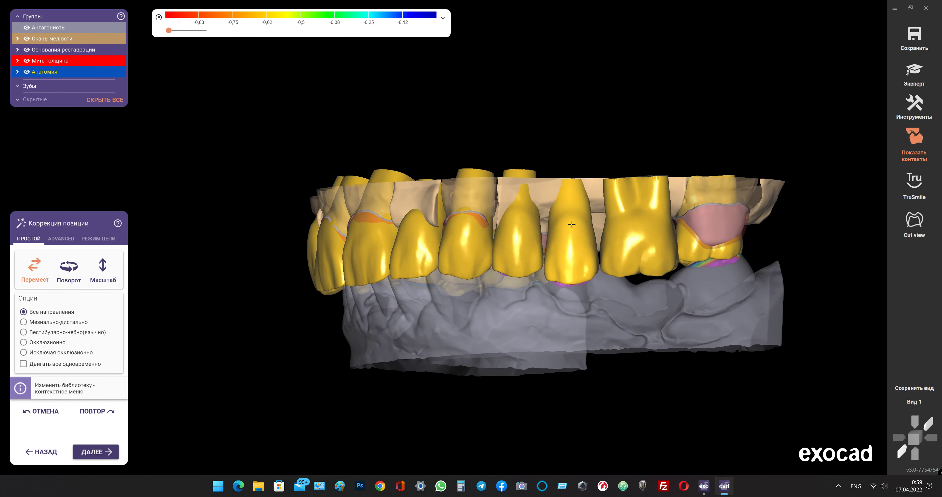
{"action": "mouse_move", "coordinate": [558, 271]}
{"action": "left_mouse_down"}
{"action": "mouse_move", "coordinate": [564, 249]}
{"action": "mouse_move", "coordinate": [556, 259]}
{"action": "left_mouse_up"}
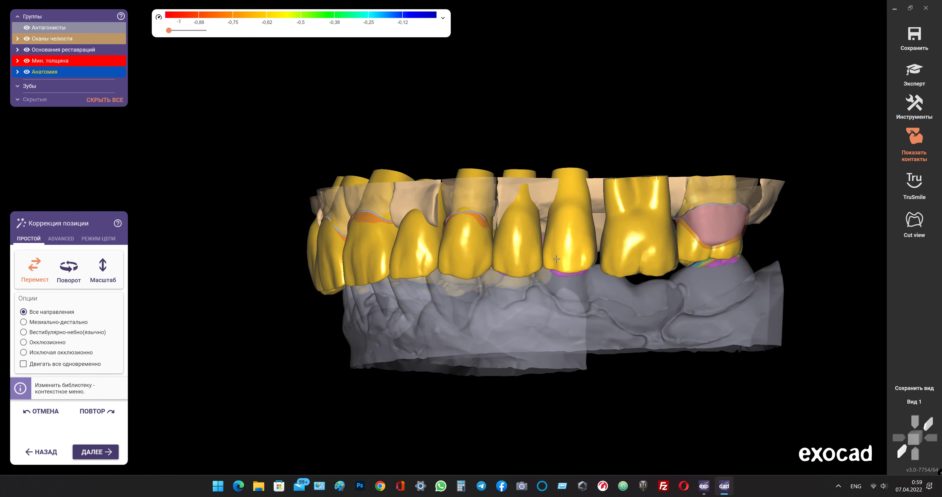
- Move the right molar crown up toward its neighbours and check the occlusal contact map
{"action": "right_click_drag", "start_coordinate": [556, 259], "coordinate": [560, 259]}
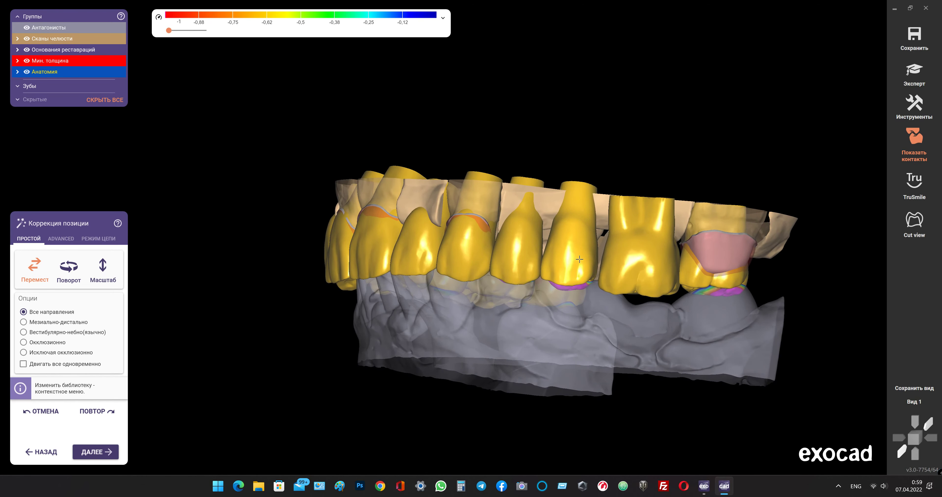
{"action": "left_click_drag", "start_coordinate": [622, 249], "coordinate": [631, 248]}
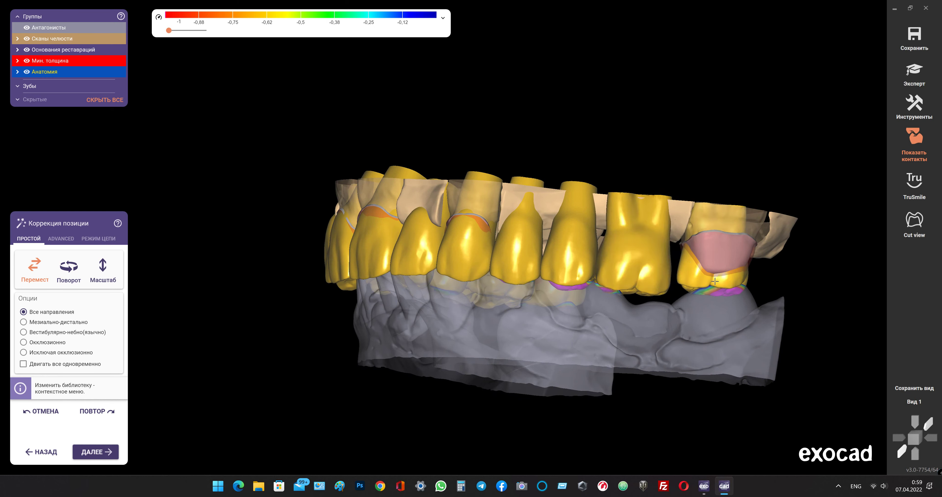
{"action": "right_click_drag", "start_coordinate": [715, 281], "coordinate": [661, 300]}
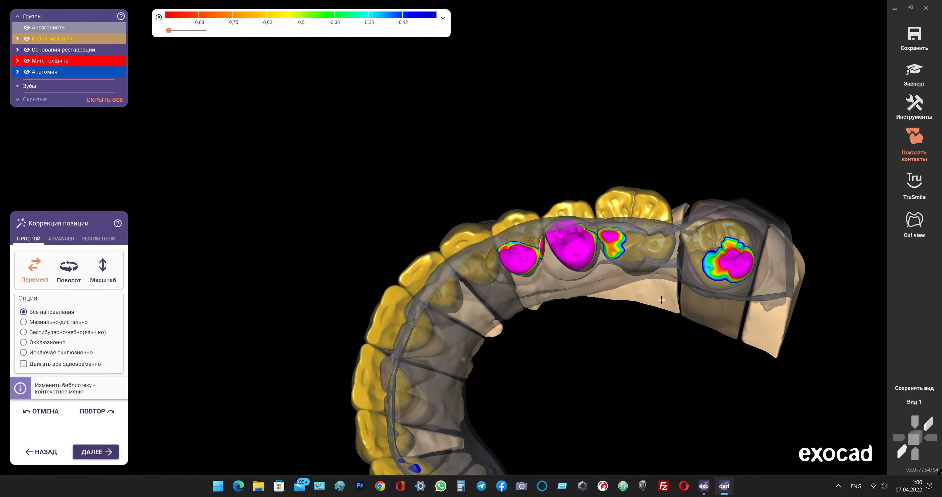
- Nudge the molar and magenta-contact crowns back and forth to reshape their contacts
{"action": "left_click_drag", "start_coordinate": [644, 248], "coordinate": [646, 264]}
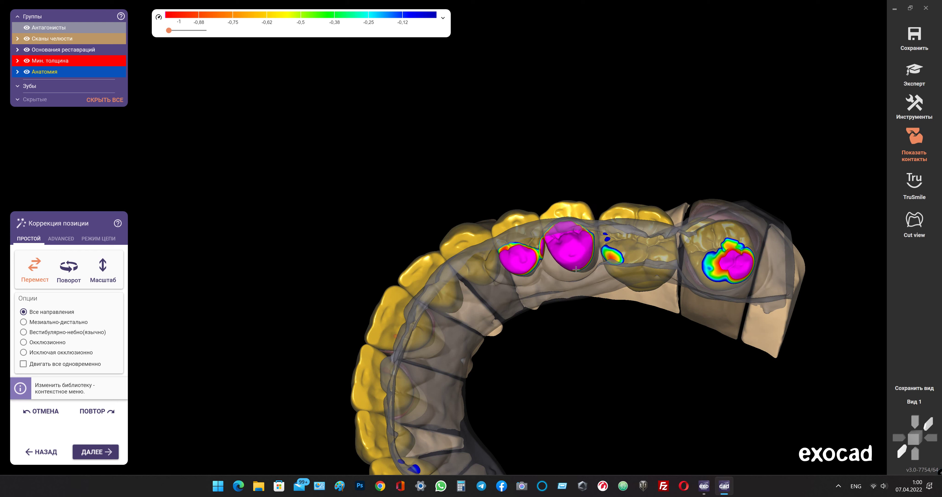
{"action": "mouse_move", "coordinate": [563, 209]}
{"action": "left_mouse_down"}
{"action": "mouse_move", "coordinate": [572, 207]}
{"action": "mouse_move", "coordinate": [572, 232]}
{"action": "left_mouse_up"}
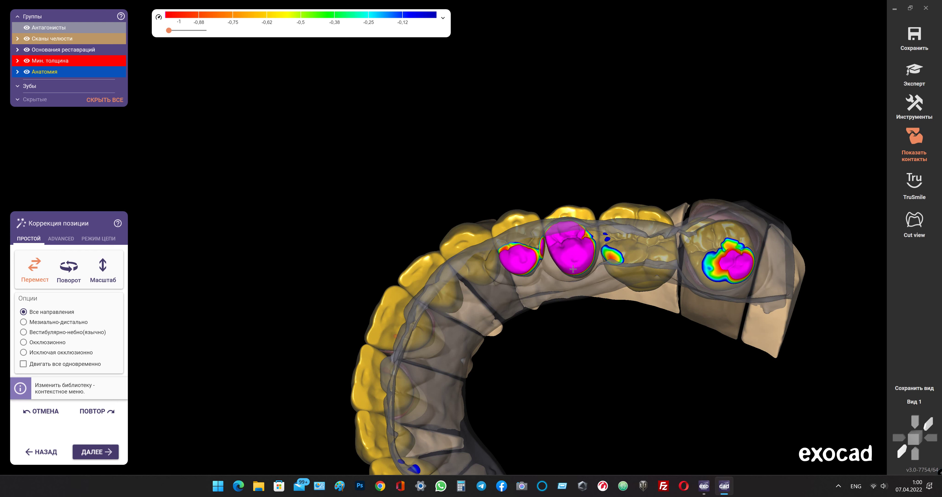
{"action": "left_click_drag", "start_coordinate": [573, 269], "coordinate": [571, 270]}
{"action": "left_click_drag", "start_coordinate": [580, 212], "coordinate": [585, 213]}
{"action": "left_click_drag", "start_coordinate": [531, 249], "coordinate": [532, 249]}
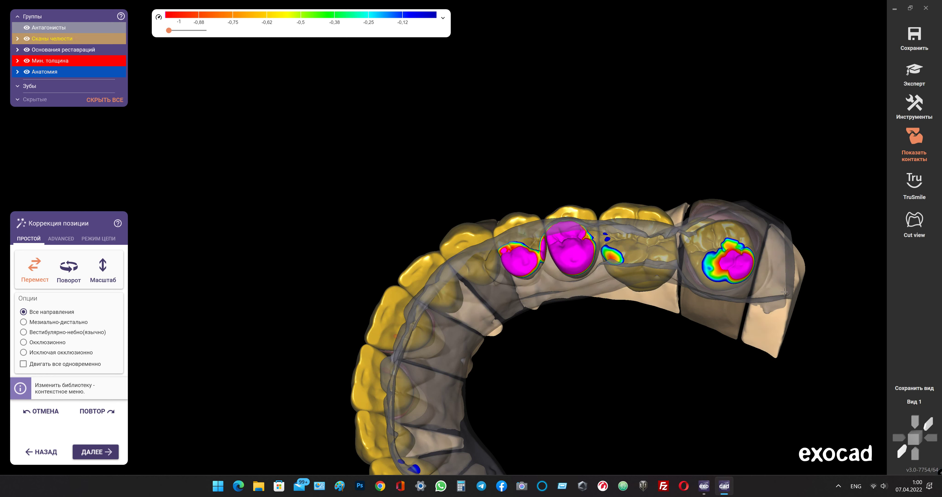
- Move the right molar against its antagonist and shift a crown up-left
{"action": "left_click_drag", "start_coordinate": [734, 294], "coordinate": [703, 284]}
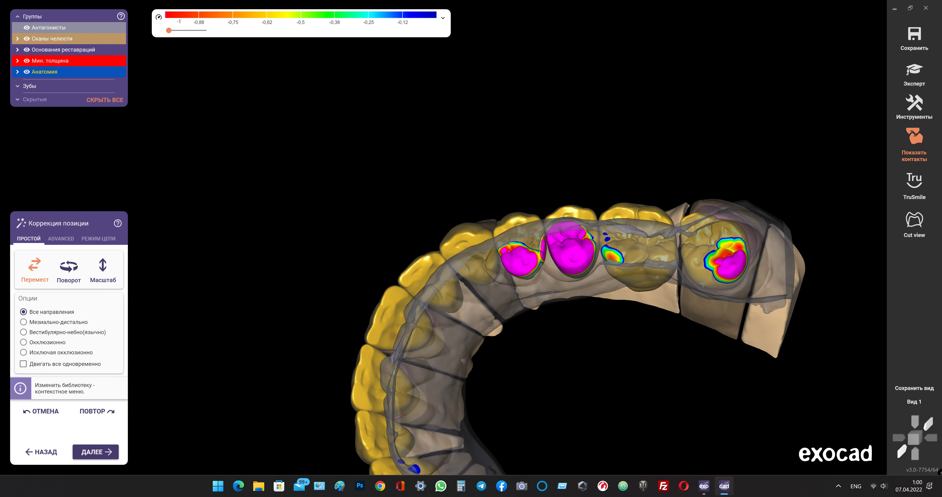
{"action": "left_click_drag", "start_coordinate": [731, 234], "coordinate": [720, 239]}
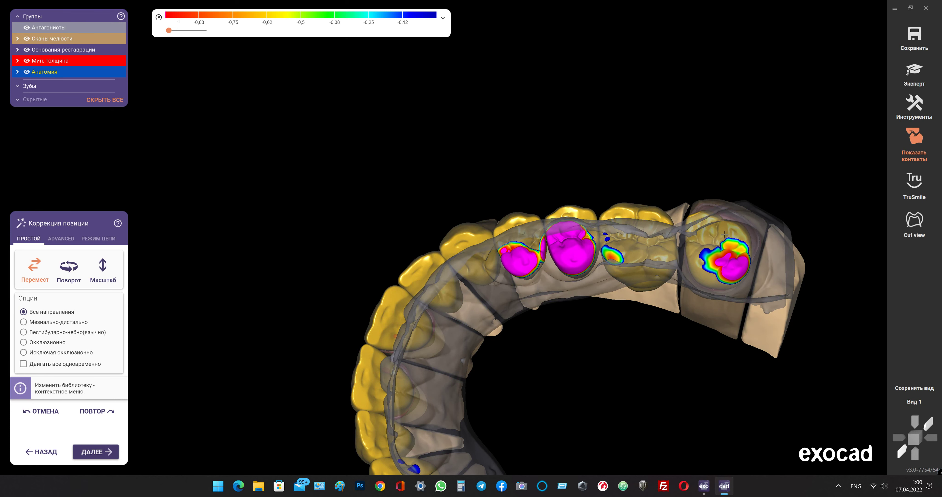
{"action": "right_click_drag", "start_coordinate": [720, 239], "coordinate": [710, 244]}
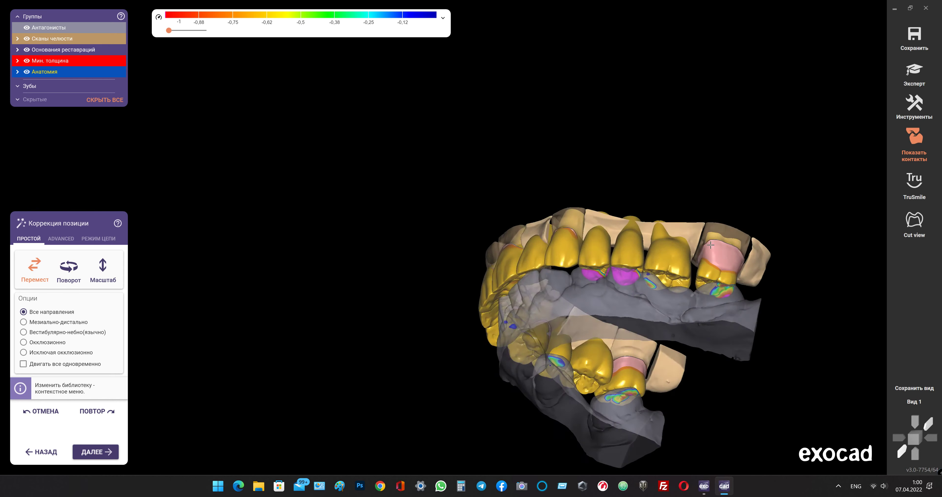
{"action": "left_click_drag", "start_coordinate": [710, 243], "coordinate": [707, 256]}
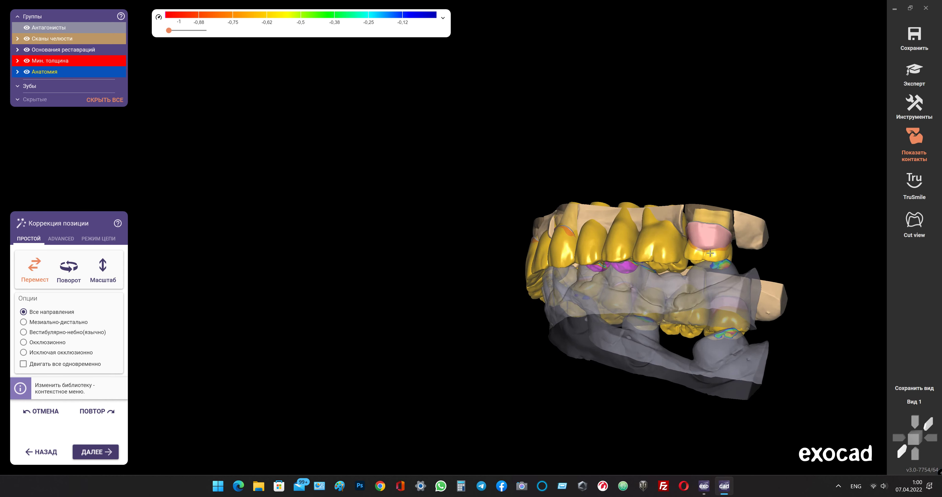
{"action": "right_click_drag", "start_coordinate": [707, 256], "coordinate": [565, 287]}
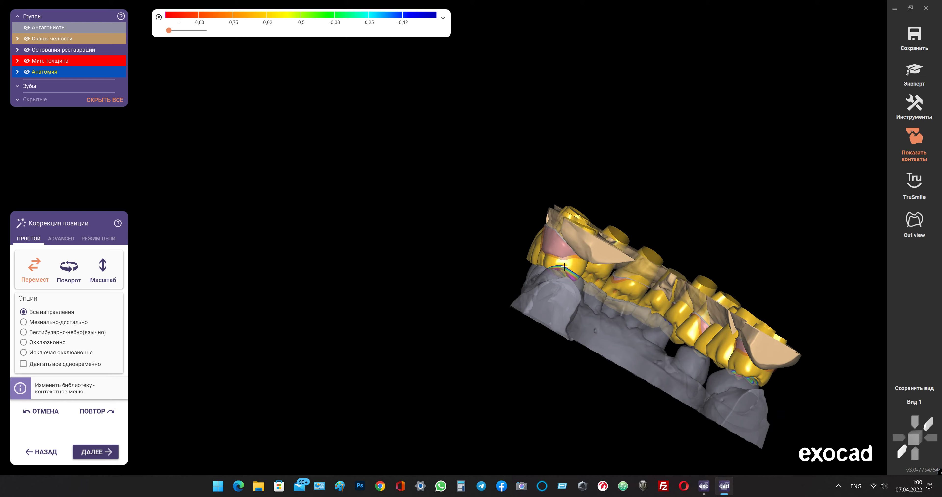
{"action": "left_click_drag", "start_coordinate": [565, 267], "coordinate": [559, 264]}
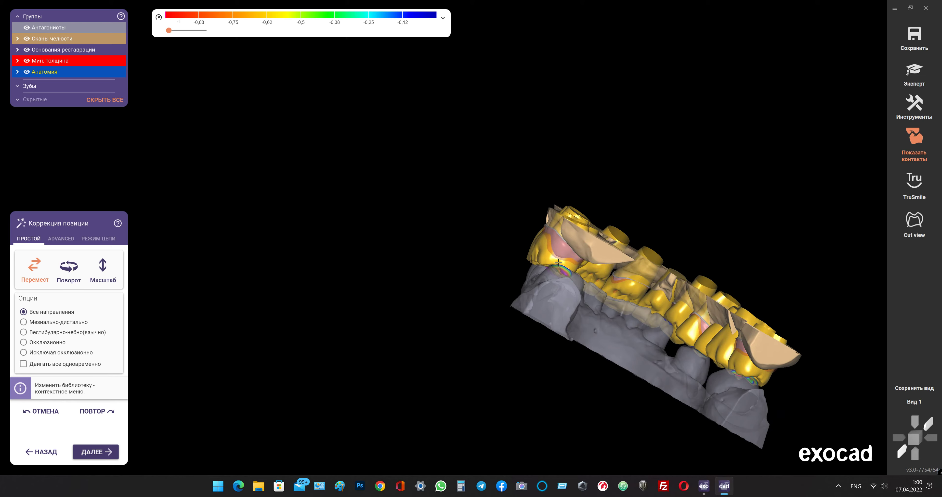
- Zoom on the upper molar, nudge it, and shift the premolar left to clear contacts
{"action": "key", "text": "Down"}
{"action": "right_click_drag", "start_coordinate": [558, 262], "coordinate": [639, 192]}
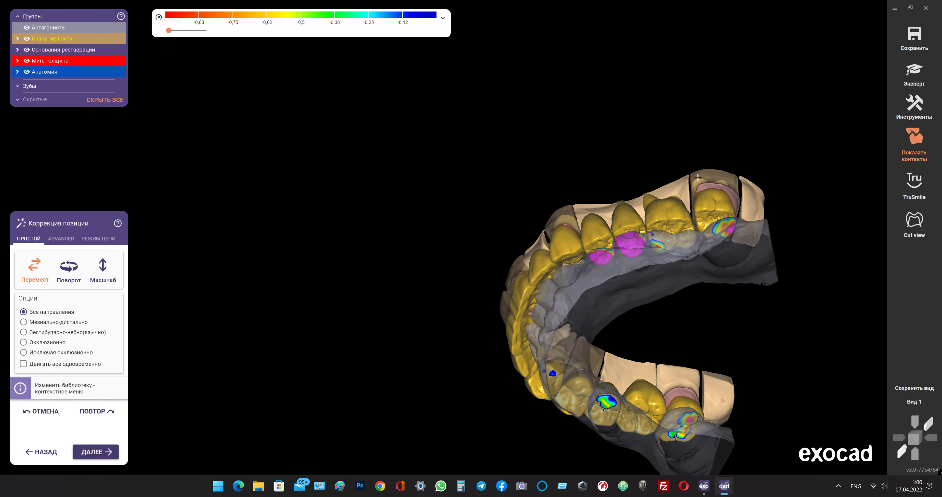
{"action": "double_click", "coordinate": [698, 196]}
{"action": "scroll", "coordinate": [355, 269], "scroll_direction": "up", "scroll_amount": 3}
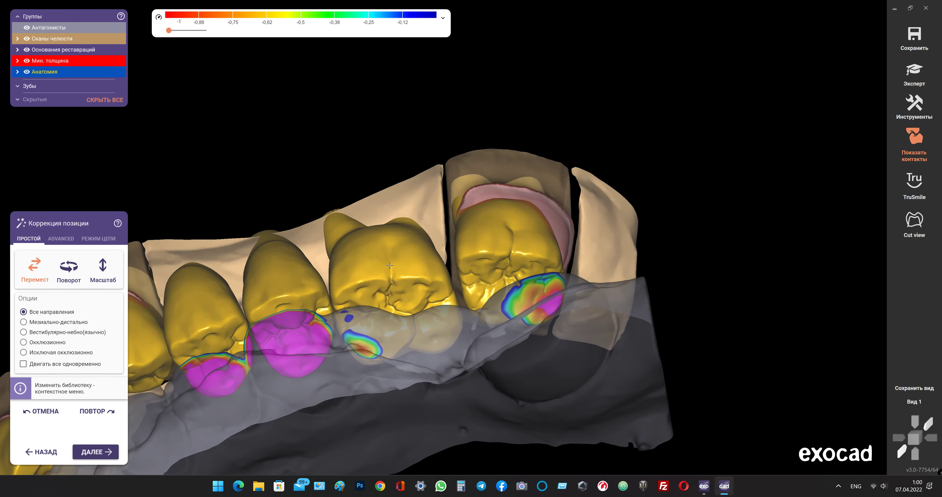
{"action": "left_click_drag", "start_coordinate": [482, 242], "coordinate": [475, 245]}
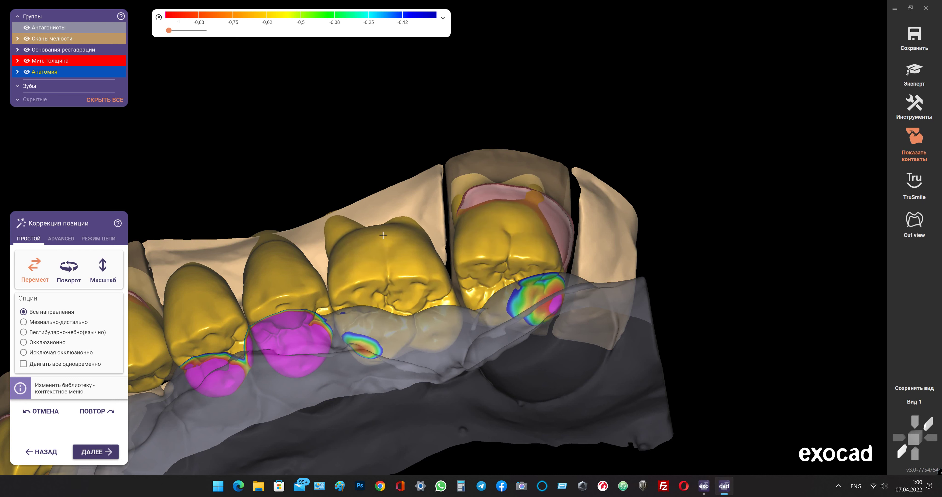
{"action": "left_click_drag", "start_coordinate": [389, 235], "coordinate": [385, 244]}
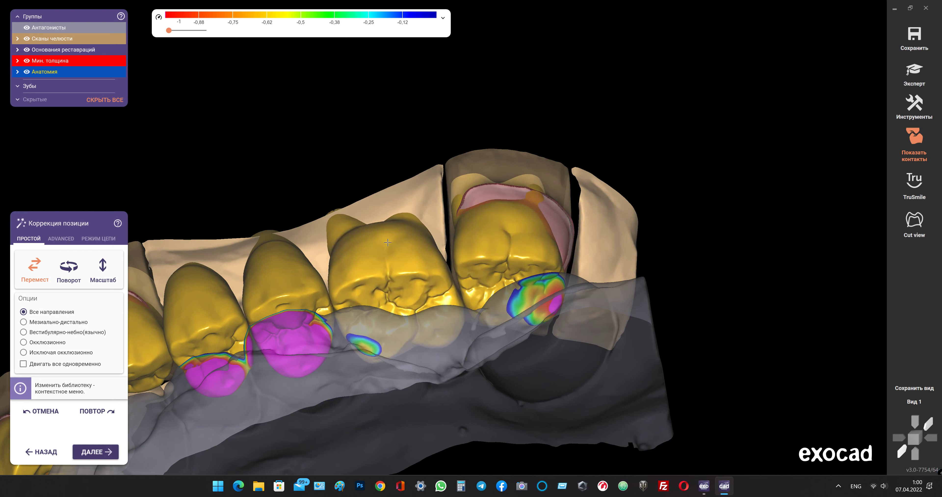
- Use advanced position correction to raise the molar slightly and shrink its contact
{"action": "left_click", "coordinate": [69, 239]}
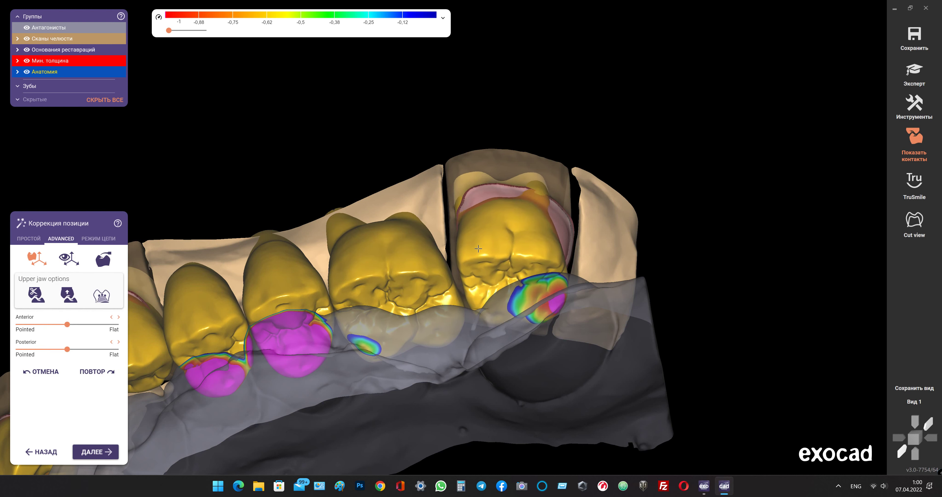
{"action": "left_click_drag", "start_coordinate": [478, 248], "coordinate": [480, 252]}
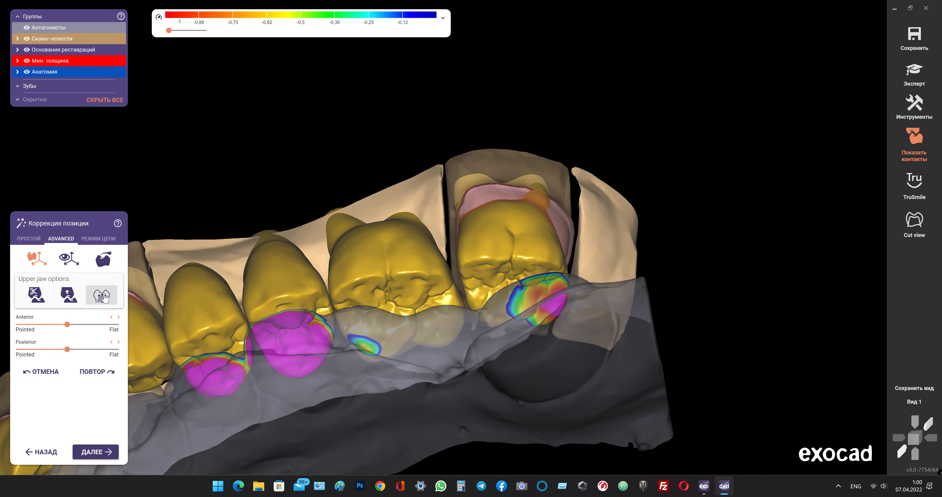
{"action": "left_click", "coordinate": [105, 297]}
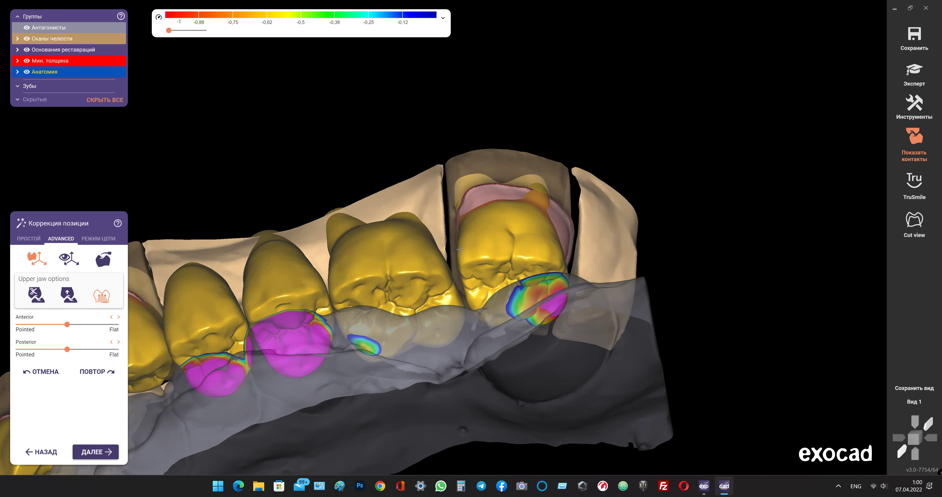
{"action": "left_click_drag", "start_coordinate": [460, 249], "coordinate": [469, 246]}
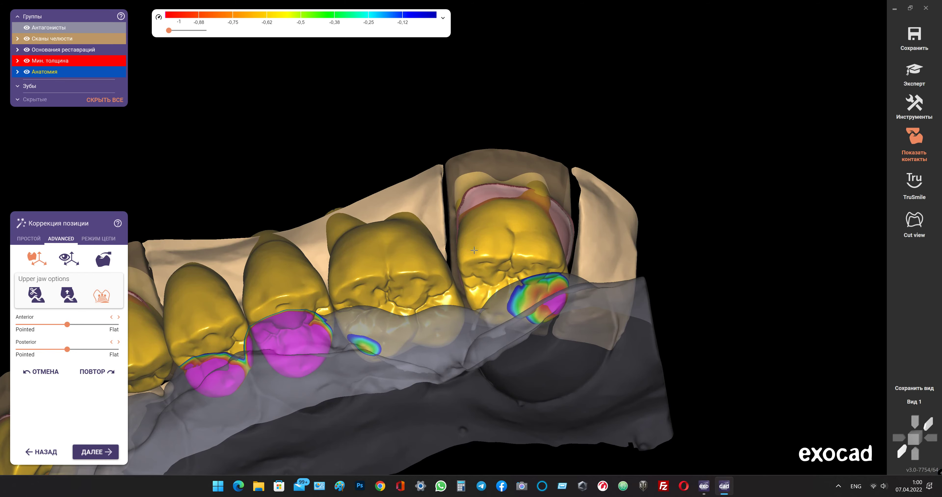
{"action": "right_click_drag", "start_coordinate": [474, 250], "coordinate": [474, 248]}
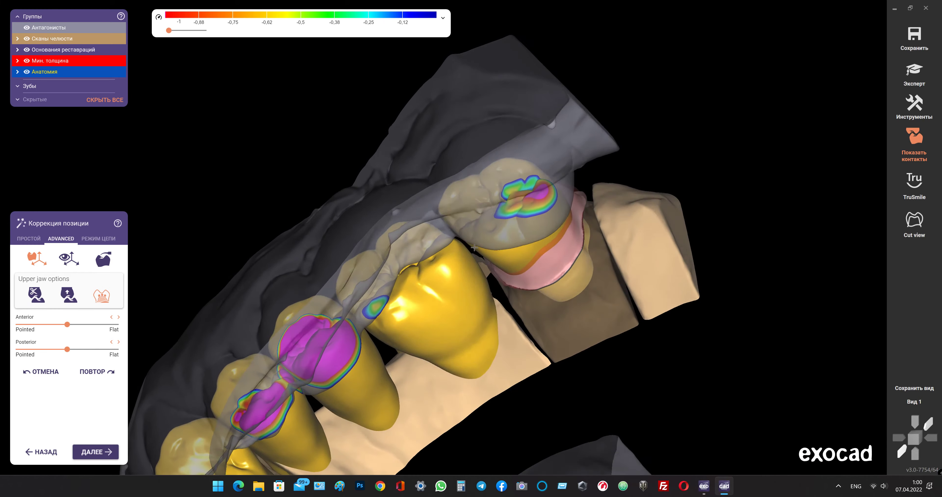
- Reshape the fourth crown, extending its edge upward over the pink area
{"action": "left_click", "coordinate": [106, 261]}
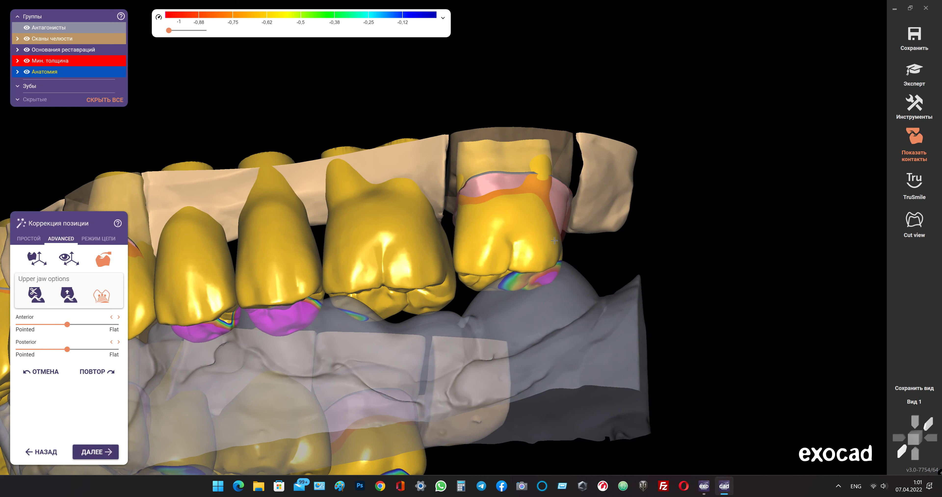
{"action": "left_click_drag", "start_coordinate": [496, 202], "coordinate": [468, 192]}
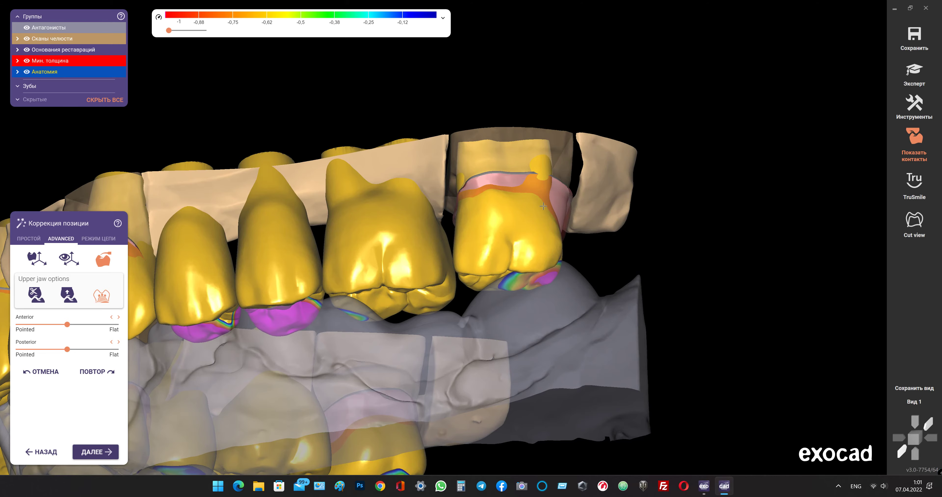
{"action": "mouse_move", "coordinate": [548, 211]}
{"action": "right_mouse_down"}
{"action": "mouse_move", "coordinate": [466, 248]}
{"action": "mouse_move", "coordinate": [475, 164]}
{"action": "right_mouse_up"}
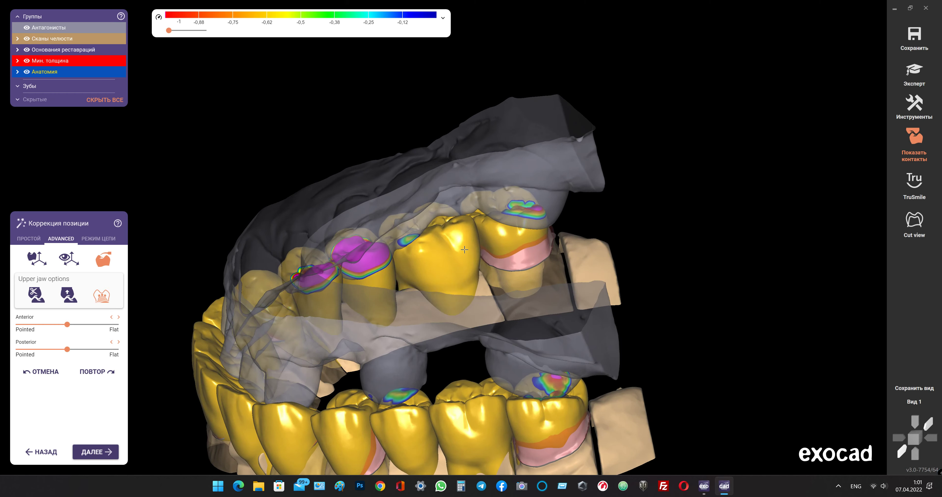
- With anatomic morphing, reshape the molar so its contact shrinks to small spots
{"action": "left_click", "coordinate": [69, 258]}
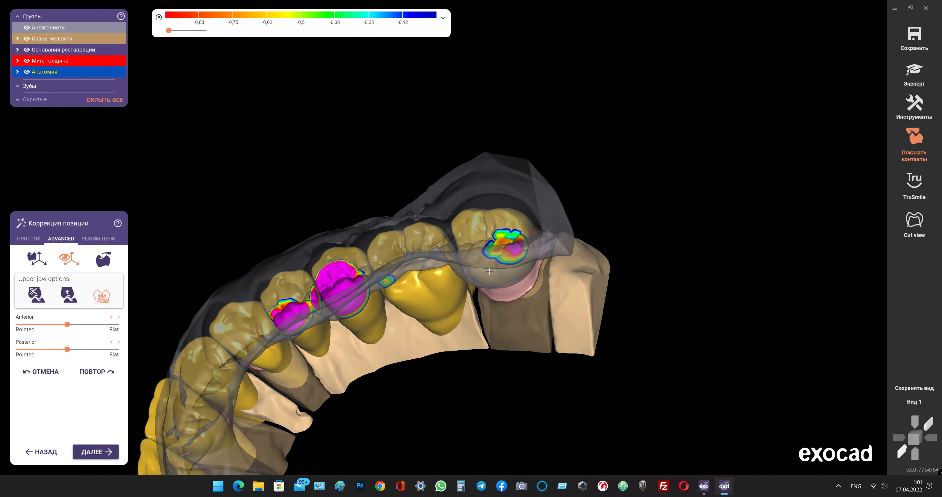
{"action": "left_click_drag", "start_coordinate": [488, 271], "coordinate": [491, 272]}
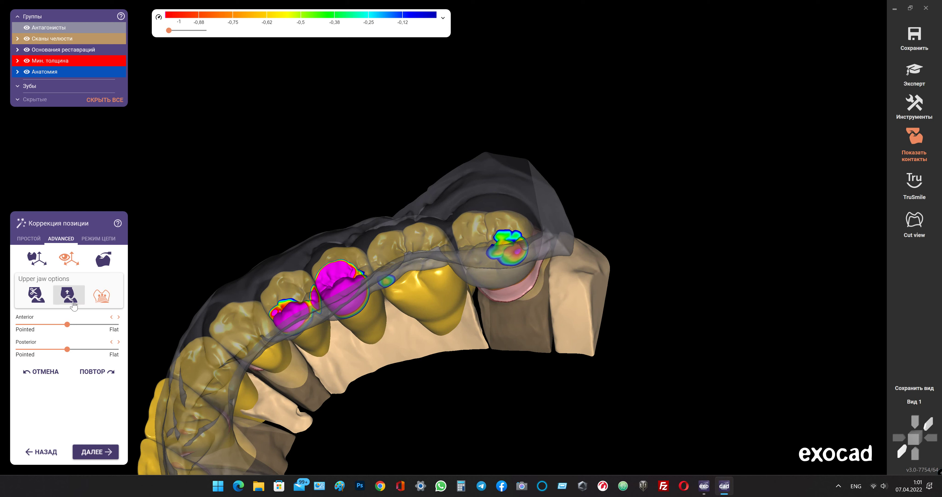
{"action": "left_click", "coordinate": [69, 294]}
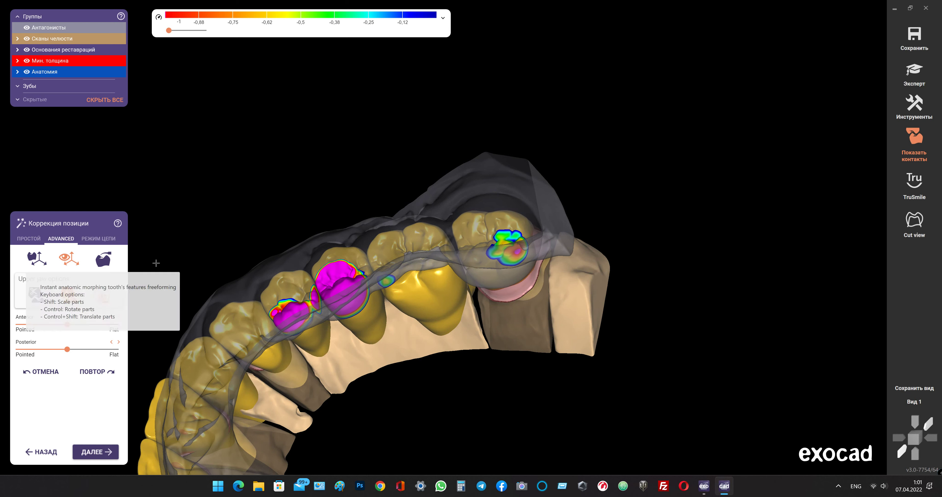
{"action": "left_click_drag", "start_coordinate": [473, 299], "coordinate": [503, 282]}
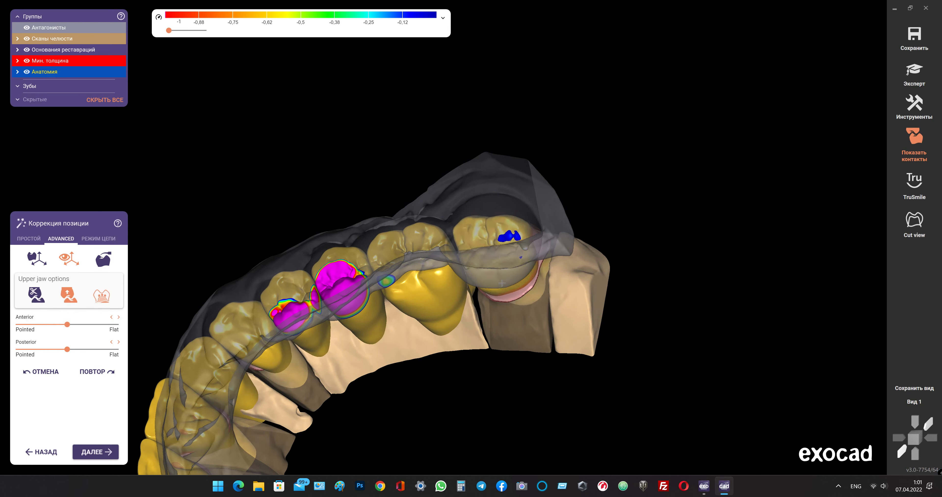
{"action": "mouse_move", "coordinate": [503, 281]}
{"action": "right_mouse_down"}
{"action": "mouse_move", "coordinate": [468, 282]}
{"action": "mouse_move", "coordinate": [486, 270]}
{"action": "right_mouse_up"}
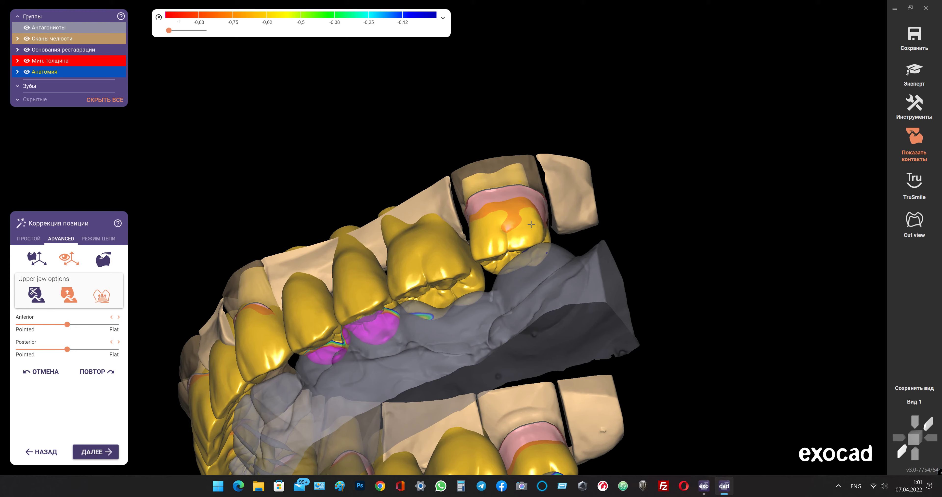
- Raise the molar crown out of the lower tooth
{"action": "left_click_drag", "start_coordinate": [531, 224], "coordinate": [530, 217]}
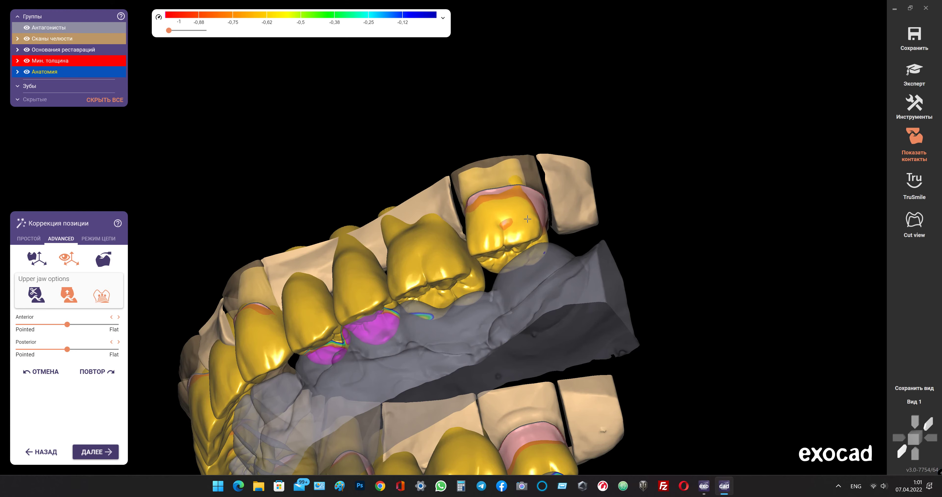
{"action": "mouse_move", "coordinate": [529, 218]}
{"action": "right_mouse_down"}
{"action": "mouse_move", "coordinate": [509, 242]}
{"action": "mouse_move", "coordinate": [499, 238]}
{"action": "right_mouse_up"}
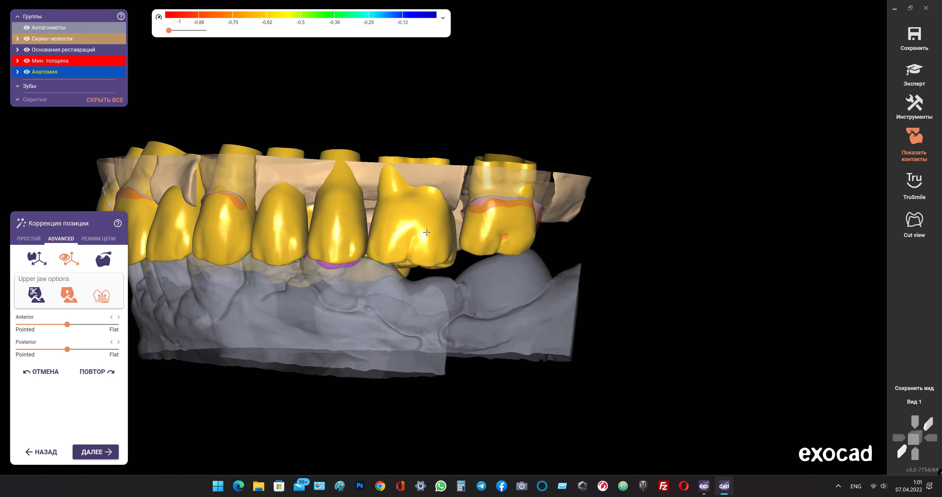
{"action": "right_click_drag", "start_coordinate": [426, 233], "coordinate": [424, 233]}
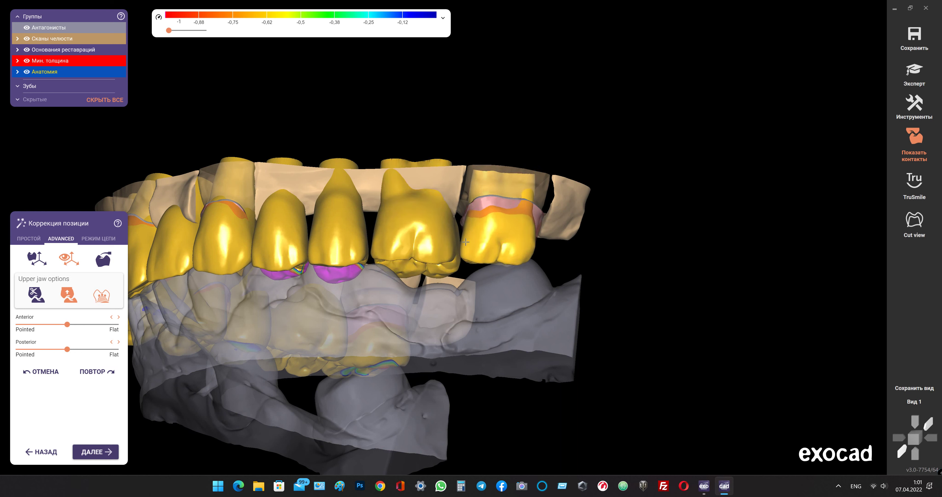
{"action": "left_click_drag", "start_coordinate": [465, 242], "coordinate": [465, 234]}
{"action": "right_click_drag", "start_coordinate": [511, 225], "coordinate": [424, 293]}
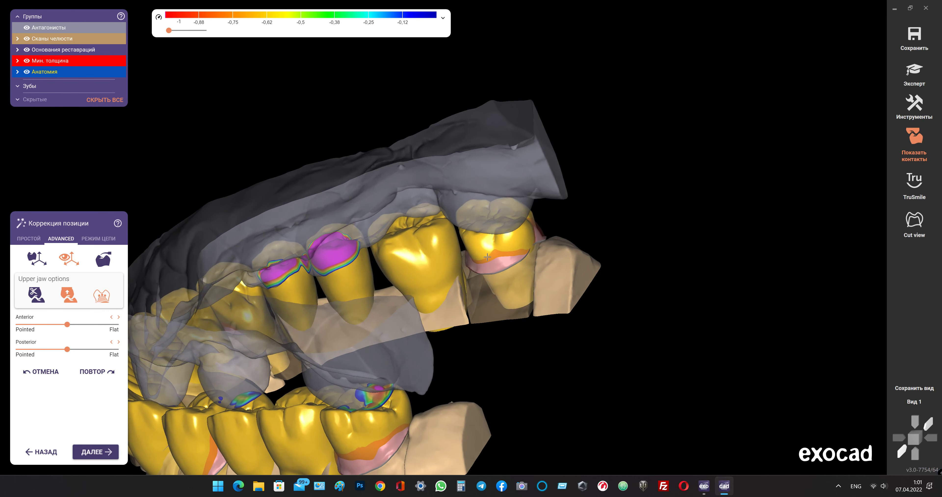
- Nudge crowns out of opposing contact, lowering the central upper crown and raising its neighbour
{"action": "left_click_drag", "start_coordinate": [424, 293], "coordinate": [422, 294]}
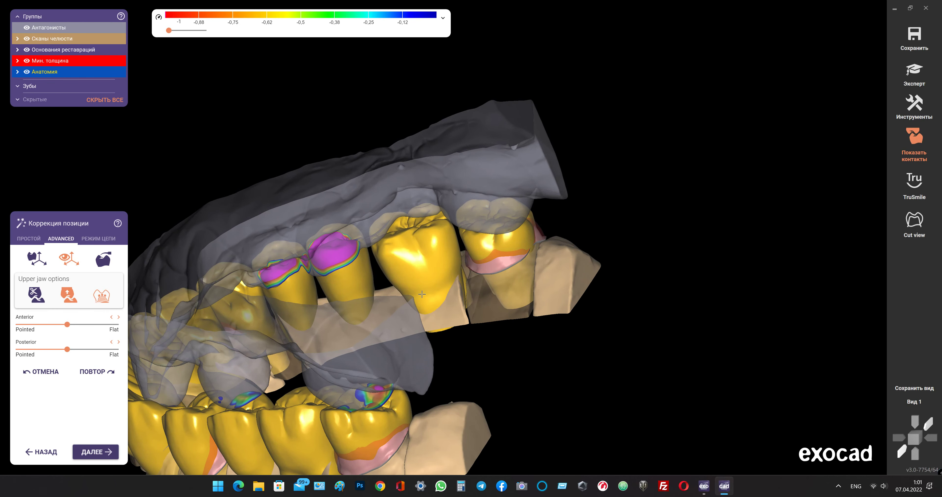
{"action": "left_click_drag", "start_coordinate": [446, 246], "coordinate": [450, 249]}
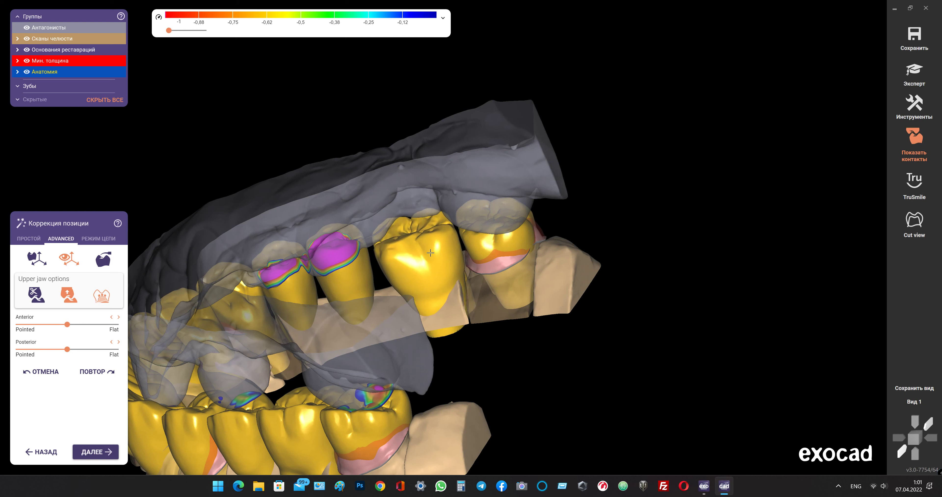
{"action": "left_click_drag", "start_coordinate": [350, 268], "coordinate": [353, 267]}
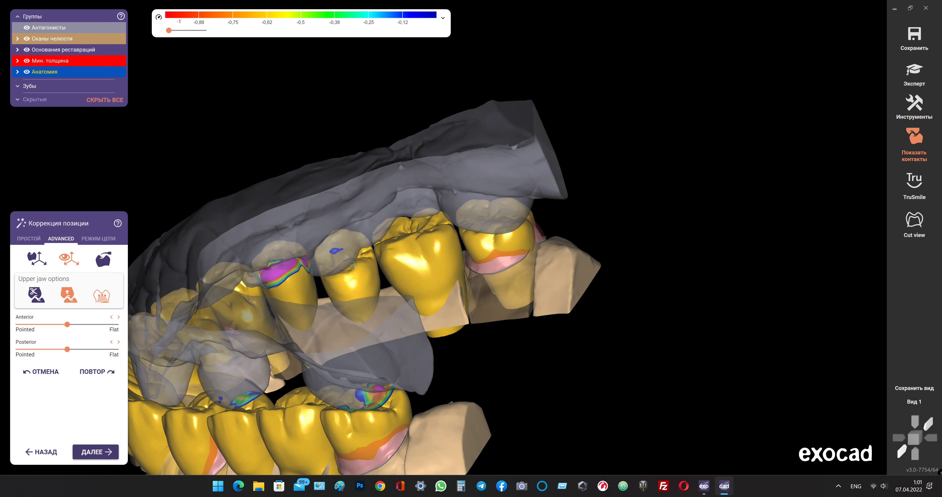
{"action": "right_click_drag", "start_coordinate": [354, 265], "coordinate": [346, 255]}
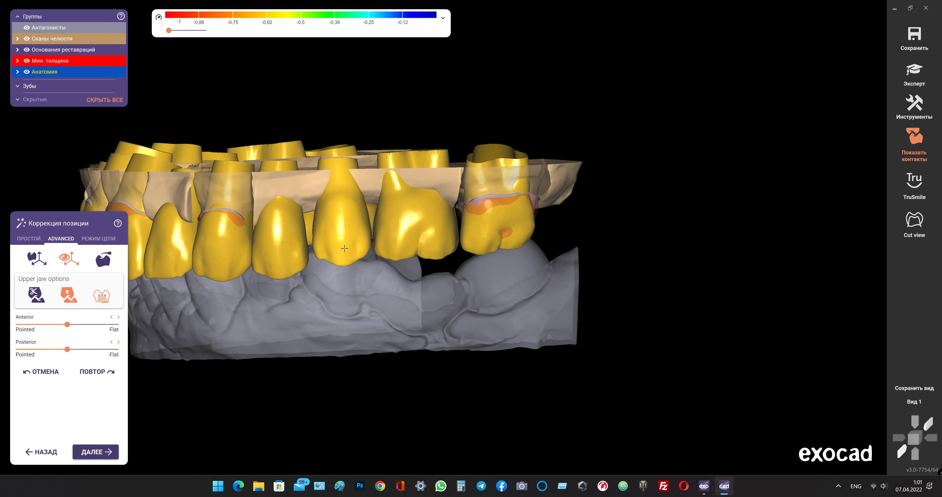
{"action": "mouse_move", "coordinate": [344, 249]}
{"action": "left_mouse_down"}
{"action": "mouse_move", "coordinate": [345, 259]}
{"action": "mouse_move", "coordinate": [350, 229]}
{"action": "left_mouse_up"}
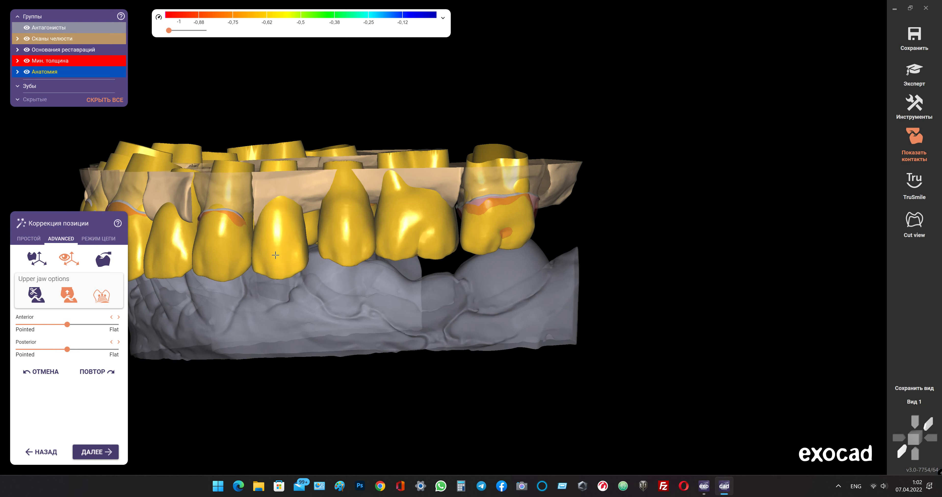
{"action": "left_click_drag", "start_coordinate": [282, 255], "coordinate": [248, 252]}
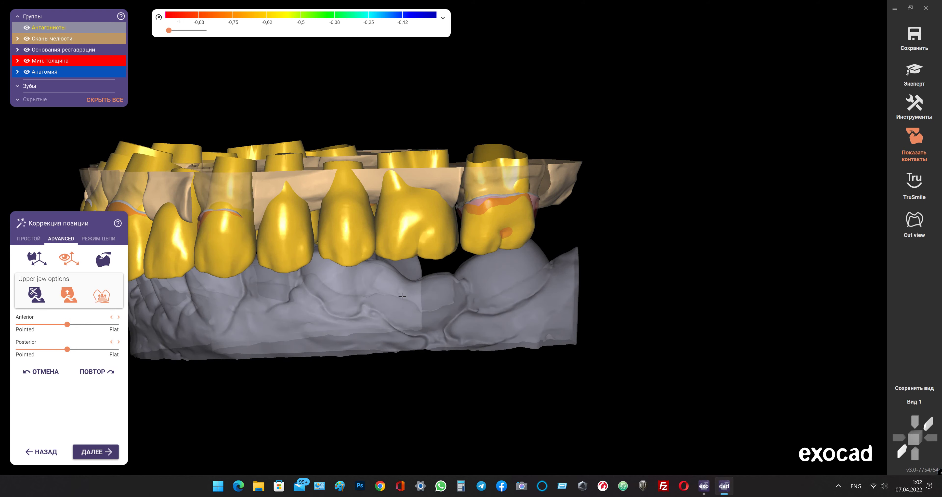
- Raise the central crown slightly over its contact and shift it up and right
{"action": "right_click_drag", "start_coordinate": [335, 285], "coordinate": [266, 266]}
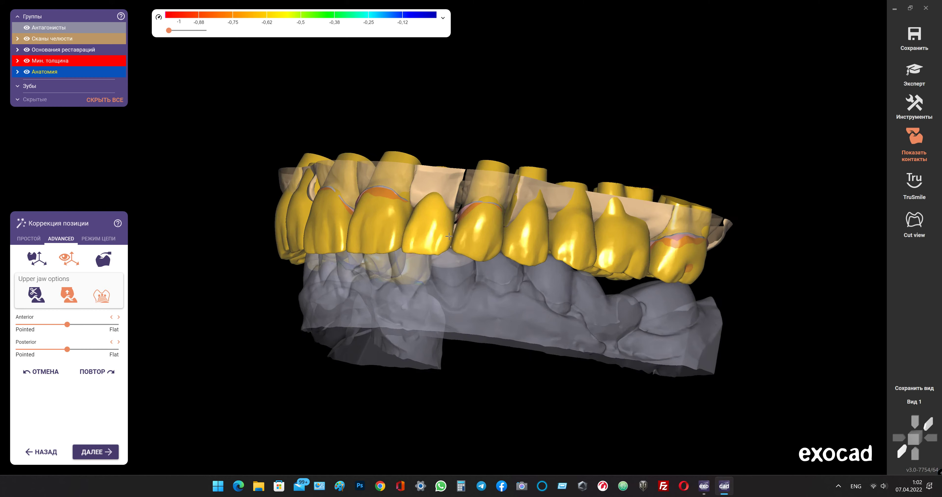
{"action": "scroll", "coordinate": [497, 236], "scroll_direction": "up", "scroll_amount": 3}
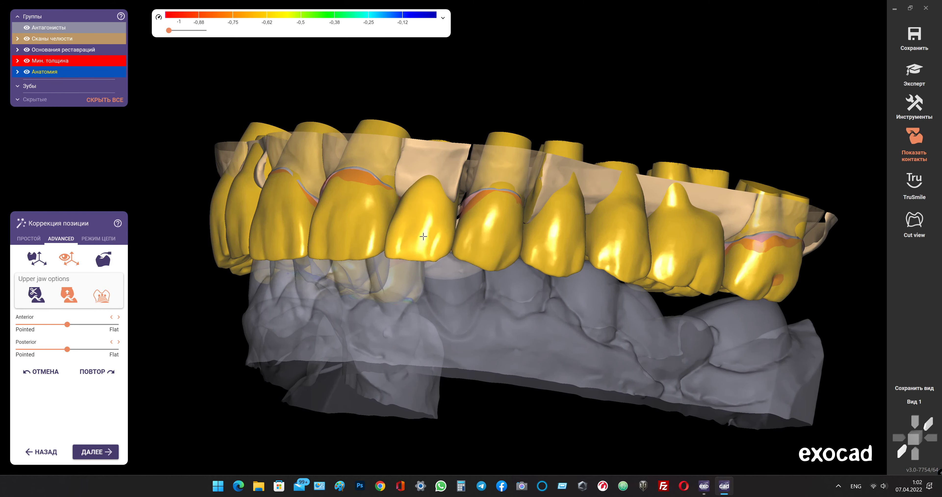
{"action": "mouse_move", "coordinate": [466, 240]}
{"action": "right_mouse_down"}
{"action": "mouse_move", "coordinate": [339, 274]}
{"action": "mouse_move", "coordinate": [326, 230]}
{"action": "right_mouse_up"}
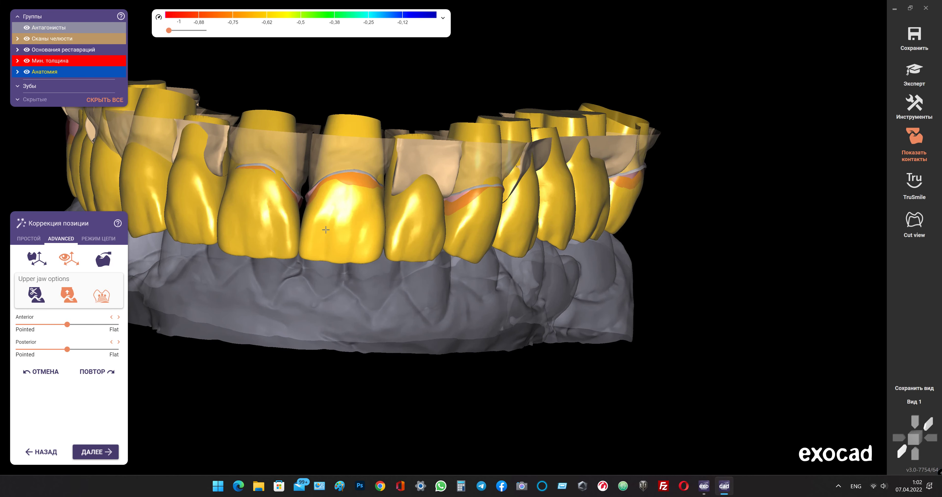
{"action": "left_click_drag", "start_coordinate": [326, 230], "coordinate": [325, 229]}
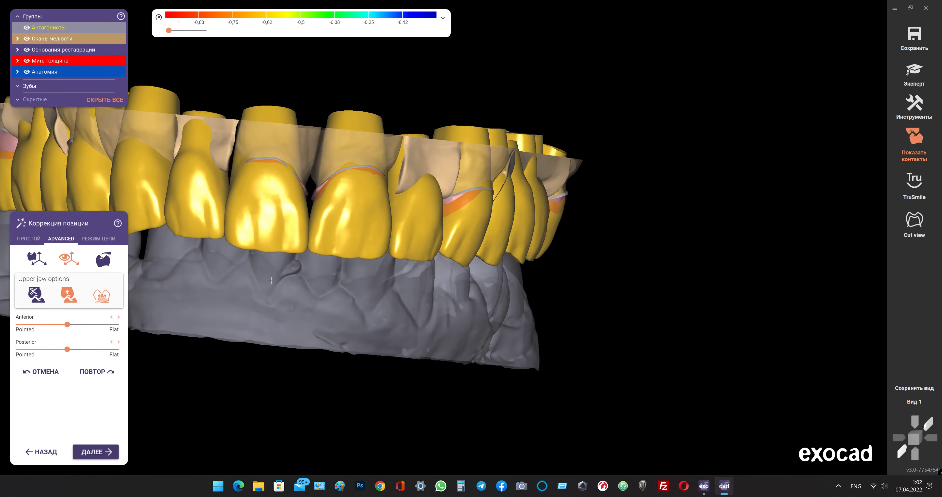
{"action": "right_click_drag", "start_coordinate": [291, 249], "coordinate": [273, 252]}
{"action": "left_click_drag", "start_coordinate": [279, 239], "coordinate": [279, 237]}
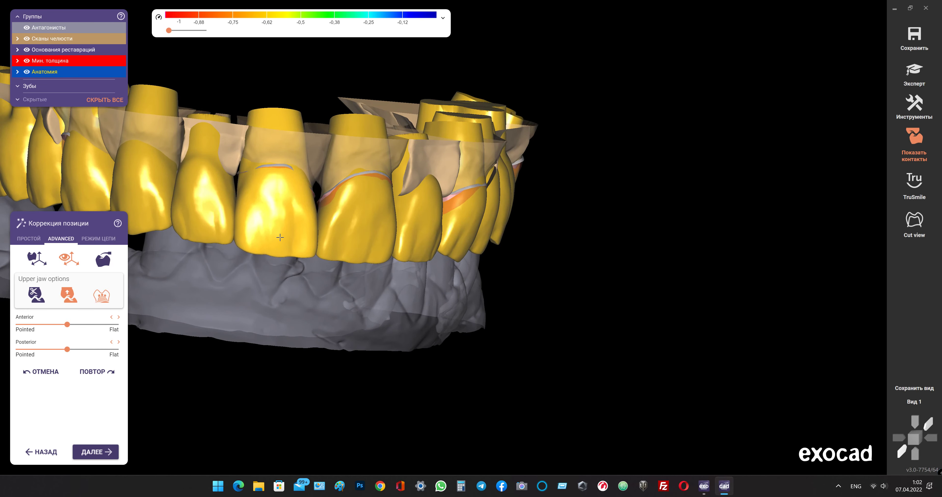
- From the 'Вид 1' frontal view, shift front crowns slightly left and nudge the next crown
{"action": "left_click", "coordinate": [912, 403]}
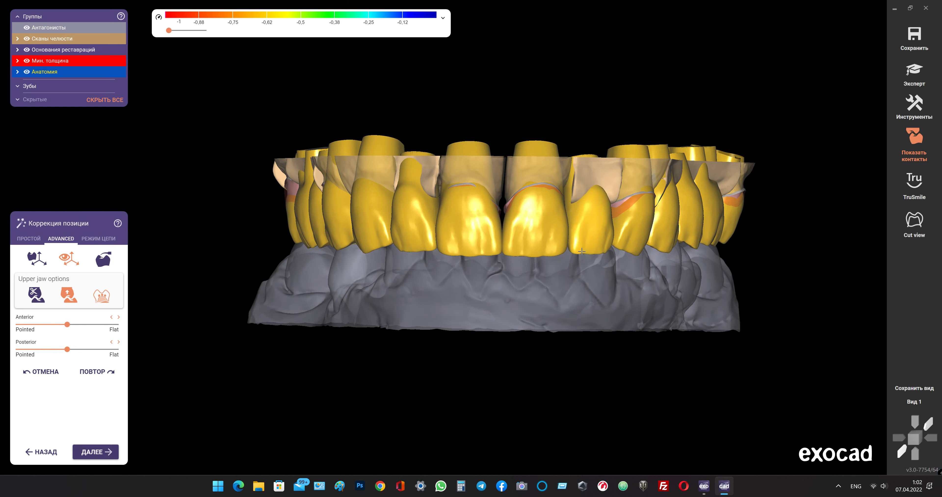
{"action": "right_click_drag", "start_coordinate": [579, 251], "coordinate": [488, 268]}
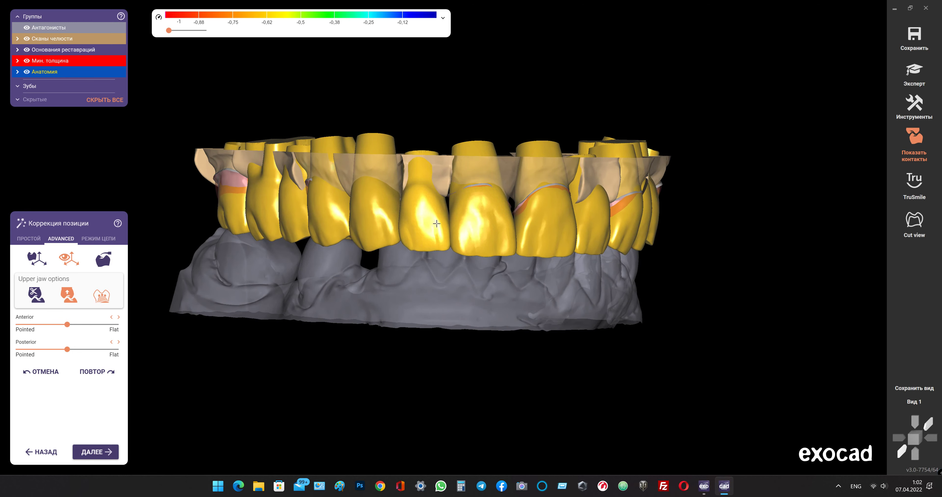
{"action": "scroll", "coordinate": [435, 224], "scroll_direction": "up", "scroll_amount": 1}
{"action": "right_click_drag", "start_coordinate": [434, 223], "coordinate": [402, 212]}
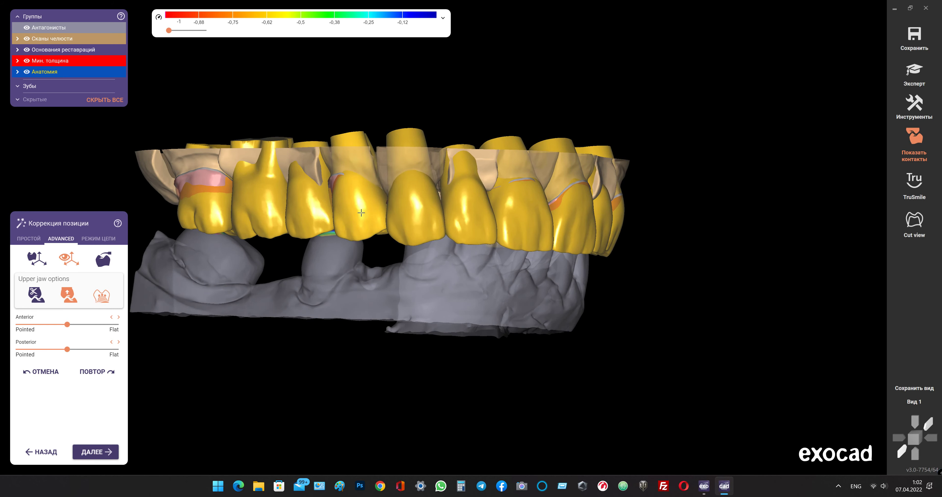
{"action": "left_click_drag", "start_coordinate": [361, 213], "coordinate": [358, 213]}
{"action": "right_click_drag", "start_coordinate": [354, 216], "coordinate": [359, 222]}
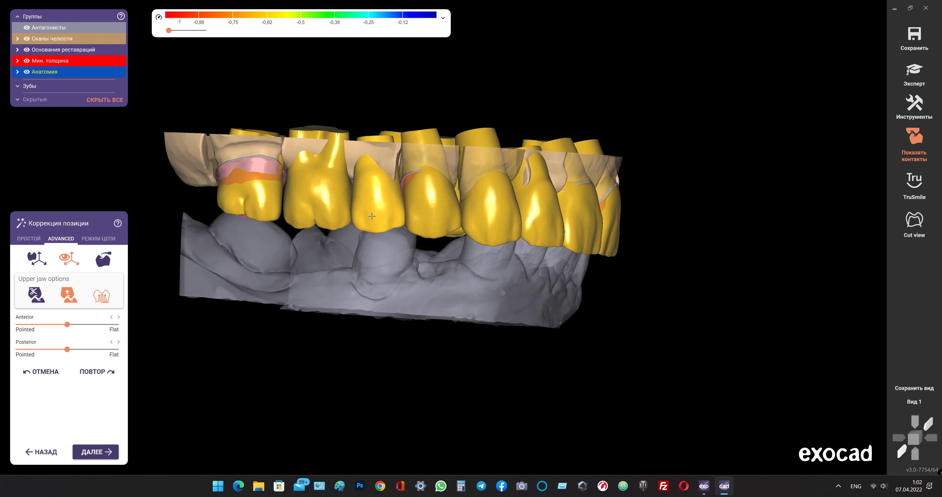
{"action": "right_click_drag", "start_coordinate": [300, 255], "coordinate": [308, 256]}
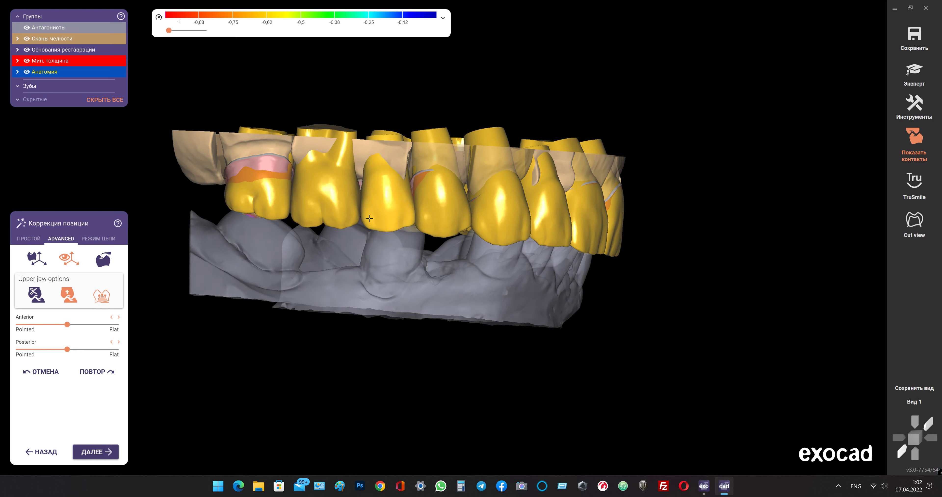
{"action": "left_click_drag", "start_coordinate": [384, 220], "coordinate": [427, 222]}
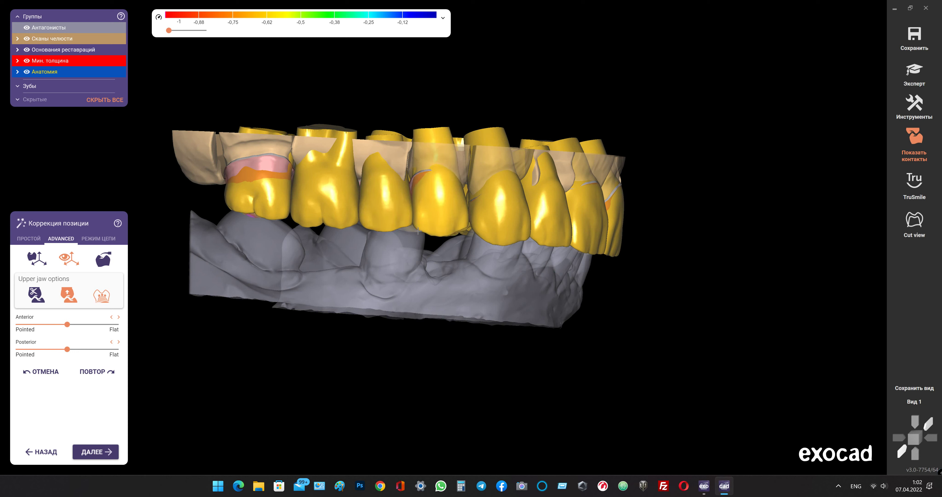
{"action": "left_click_drag", "start_coordinate": [488, 234], "coordinate": [488, 235]}
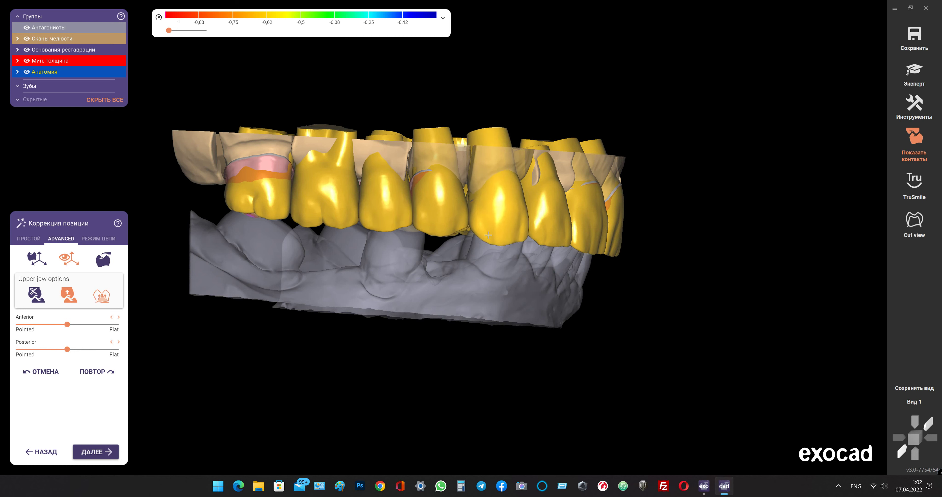
{"action": "right_click_drag", "start_coordinate": [488, 235], "coordinate": [465, 245]}
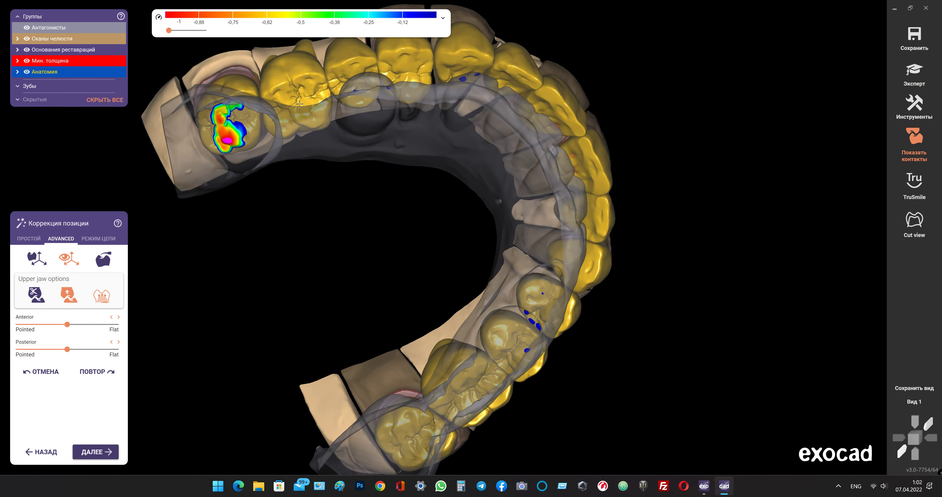
- Lift the back crown clear of the lower tooth and shift another crown up-right
{"action": "mouse_move", "coordinate": [358, 160]}
{"action": "right_mouse_down"}
{"action": "mouse_move", "coordinate": [372, 259]}
{"action": "mouse_move", "coordinate": [385, 254]}
{"action": "right_mouse_up"}
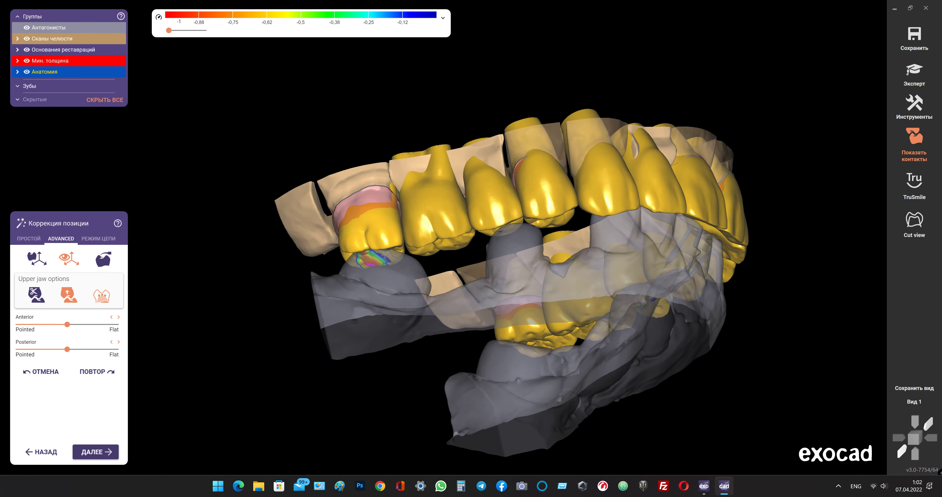
{"action": "left_click_drag", "start_coordinate": [380, 235], "coordinate": [379, 232]}
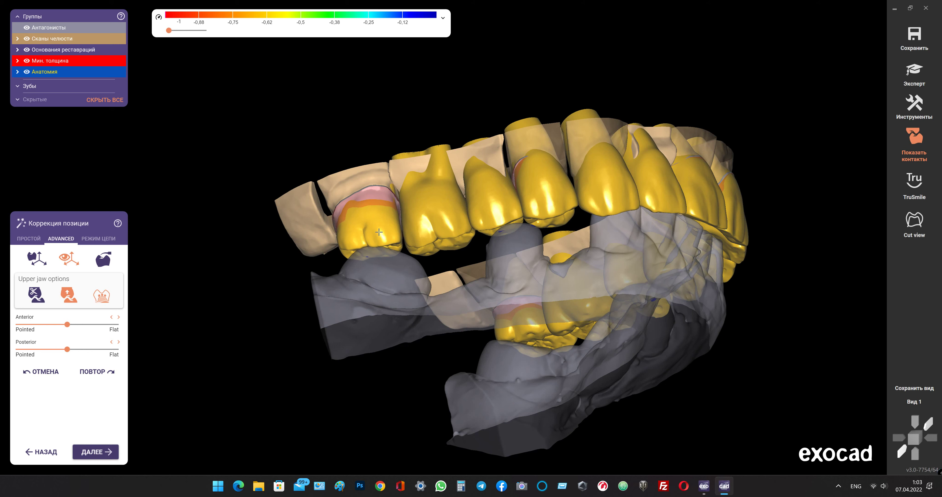
{"action": "right_click_drag", "start_coordinate": [379, 232], "coordinate": [413, 241]}
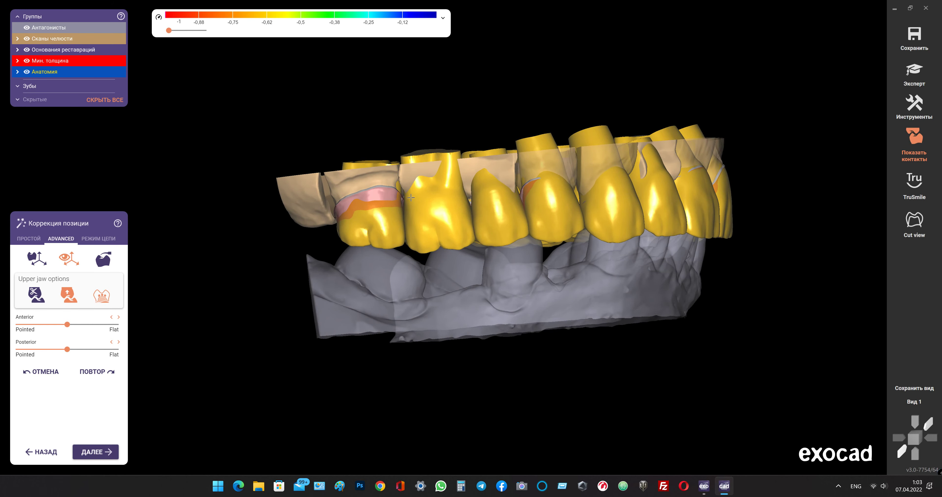
{"action": "left_click_drag", "start_coordinate": [410, 197], "coordinate": [412, 196]}
{"action": "mouse_move", "coordinate": [378, 230]}
{"action": "right_mouse_down"}
{"action": "mouse_move", "coordinate": [391, 224]}
{"action": "mouse_move", "coordinate": [828, 415]}
{"action": "right_mouse_up"}
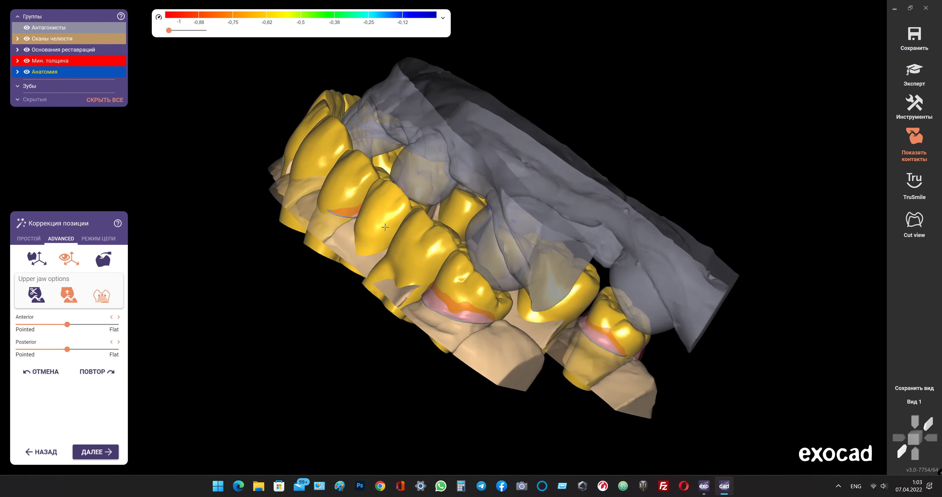
- From the 'Вид 1' view, nudge a crown slightly right and down
{"action": "left_click", "coordinate": [915, 404]}
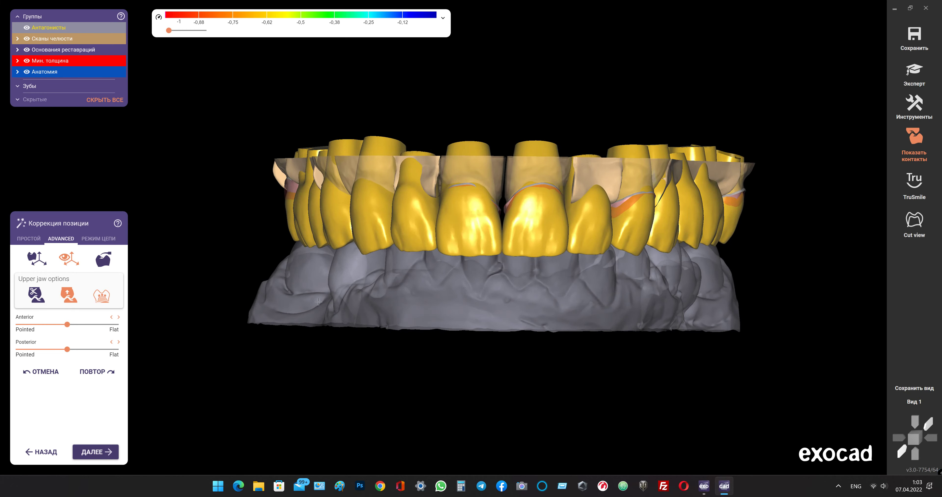
{"action": "mouse_move", "coordinate": [318, 302]}
{"action": "right_mouse_down"}
{"action": "mouse_move", "coordinate": [423, 184]}
{"action": "mouse_move", "coordinate": [437, 236]}
{"action": "right_mouse_up"}
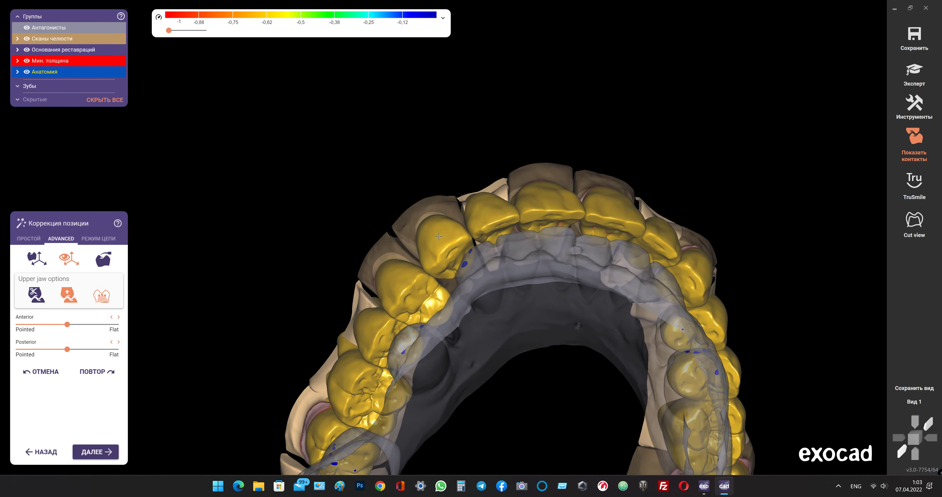
{"action": "left_click_drag", "start_coordinate": [438, 237], "coordinate": [441, 238]}
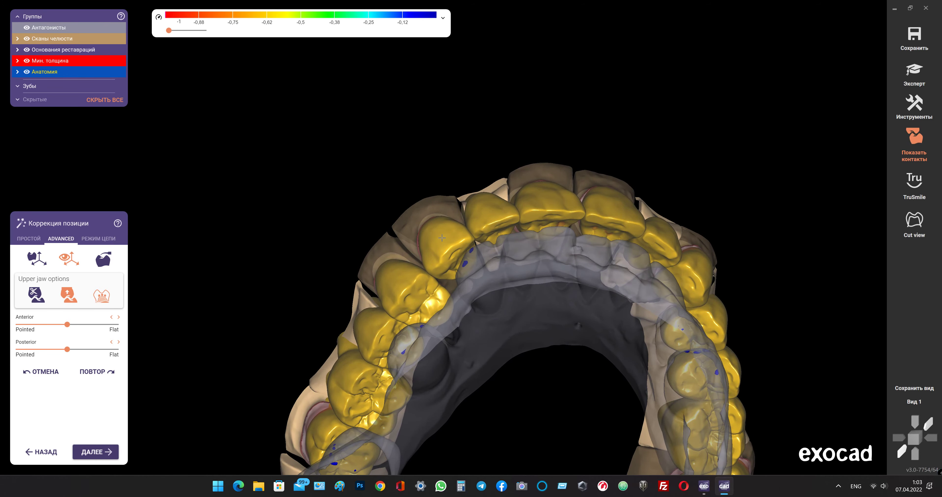
{"action": "mouse_move", "coordinate": [442, 238]}
{"action": "right_mouse_down"}
{"action": "mouse_move", "coordinate": [395, 231]}
{"action": "mouse_move", "coordinate": [442, 256]}
{"action": "right_mouse_up"}
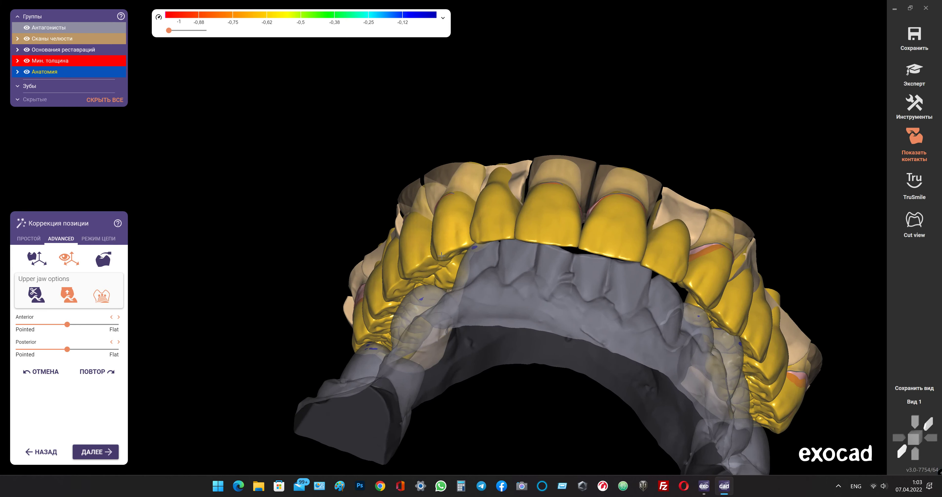
{"action": "left_click", "coordinate": [912, 403]}
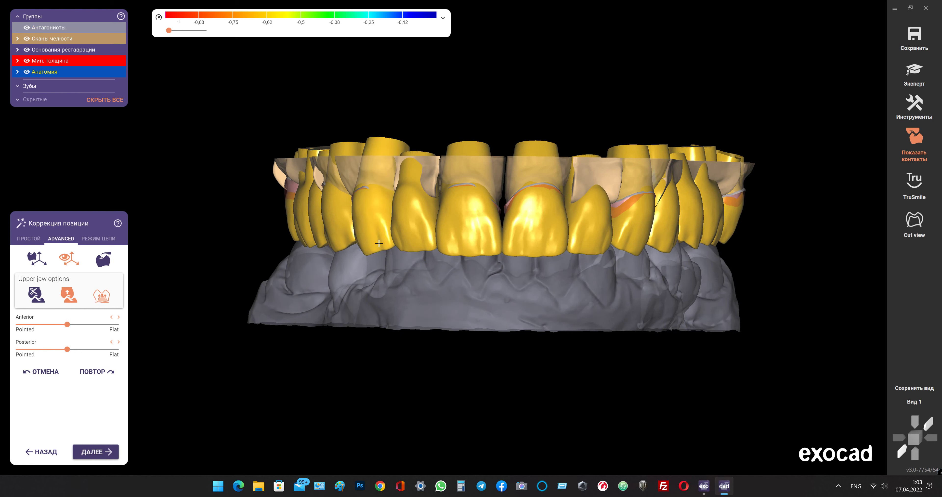
- Nudge individual upper crowns up, down, left and right, checking from an oblique view and the saved front view
{"action": "left_click_drag", "start_coordinate": [379, 243], "coordinate": [376, 237]}
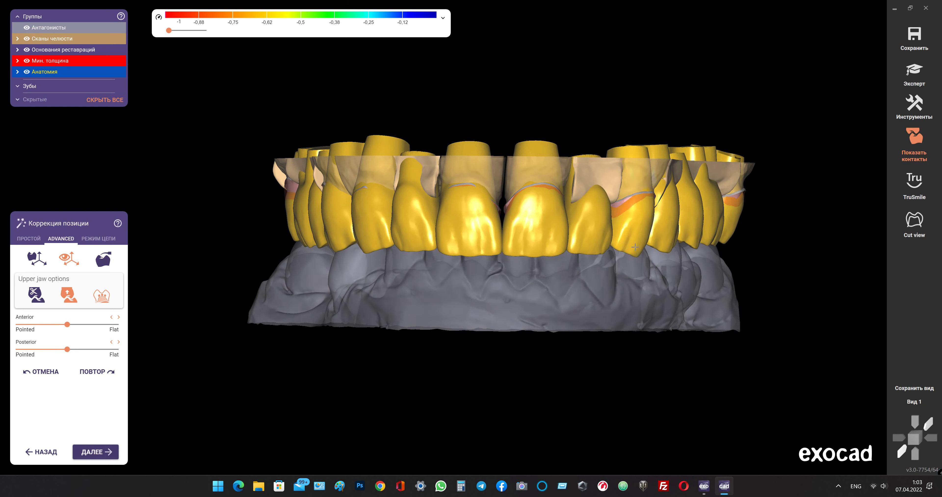
{"action": "left_click_drag", "start_coordinate": [635, 247], "coordinate": [634, 248]}
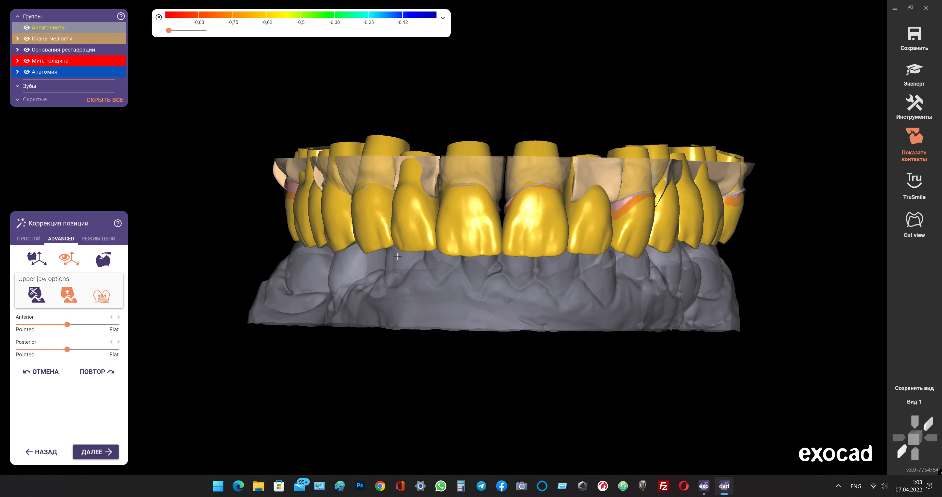
{"action": "right_click_drag", "start_coordinate": [376, 217], "coordinate": [379, 217]}
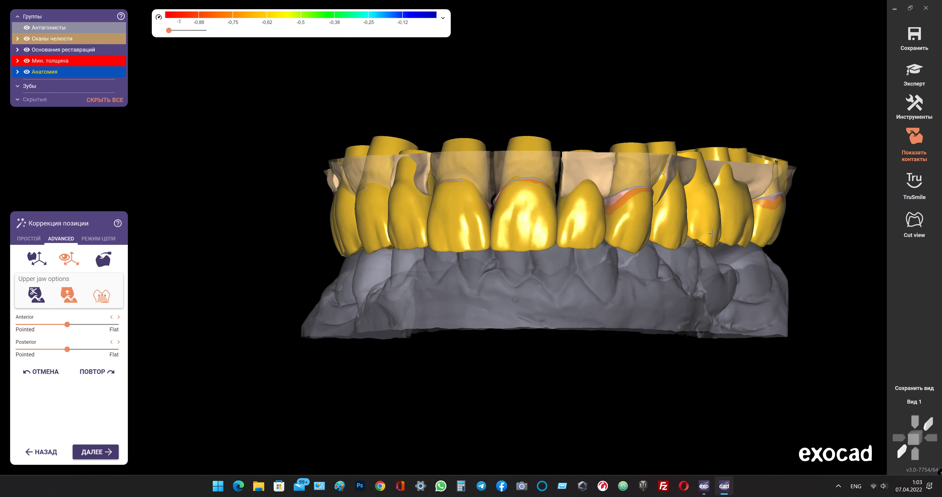
{"action": "left_click_drag", "start_coordinate": [711, 234], "coordinate": [707, 236]}
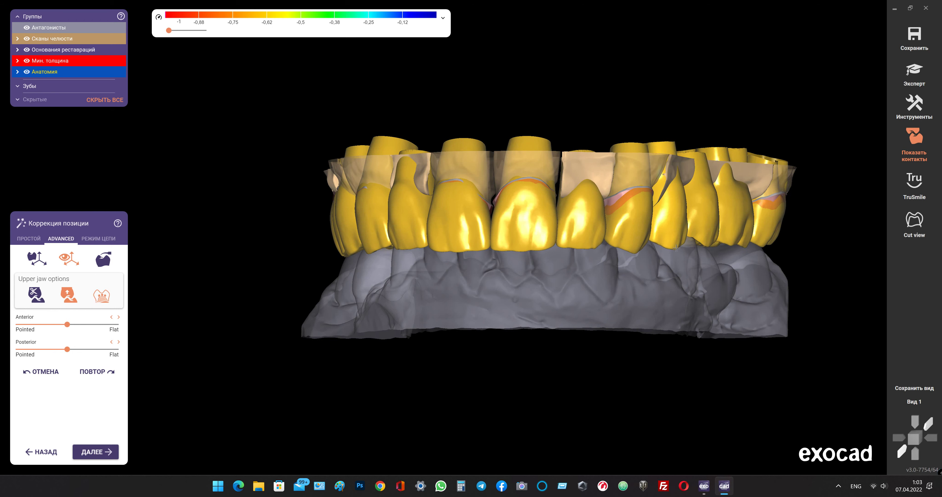
{"action": "mouse_move", "coordinate": [707, 236]}
{"action": "right_mouse_down"}
{"action": "mouse_move", "coordinate": [727, 264]}
{"action": "mouse_move", "coordinate": [676, 245]}
{"action": "right_mouse_up"}
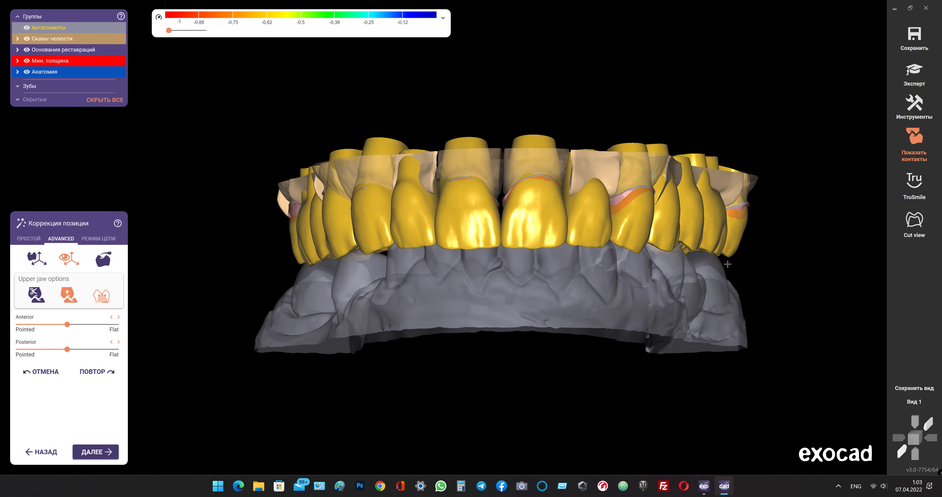
{"action": "left_click_drag", "start_coordinate": [676, 245], "coordinate": [674, 245]}
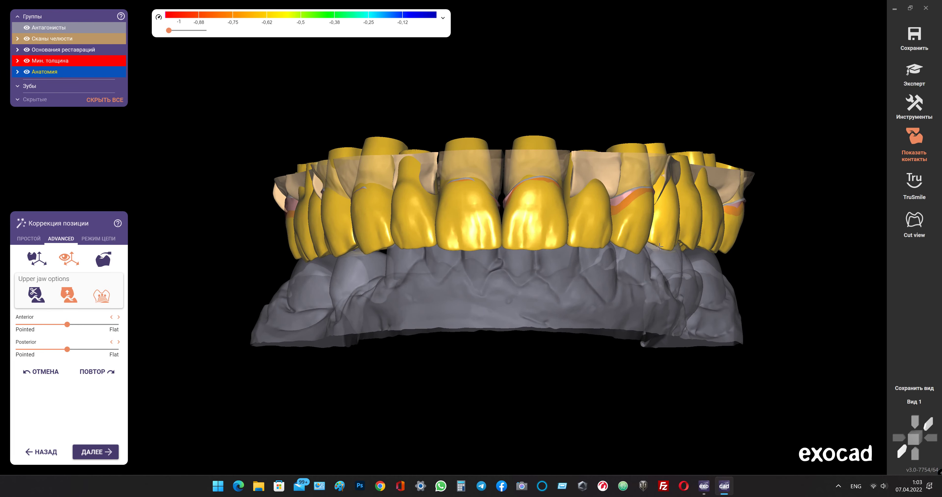
{"action": "left_click_drag", "start_coordinate": [641, 248], "coordinate": [644, 247]}
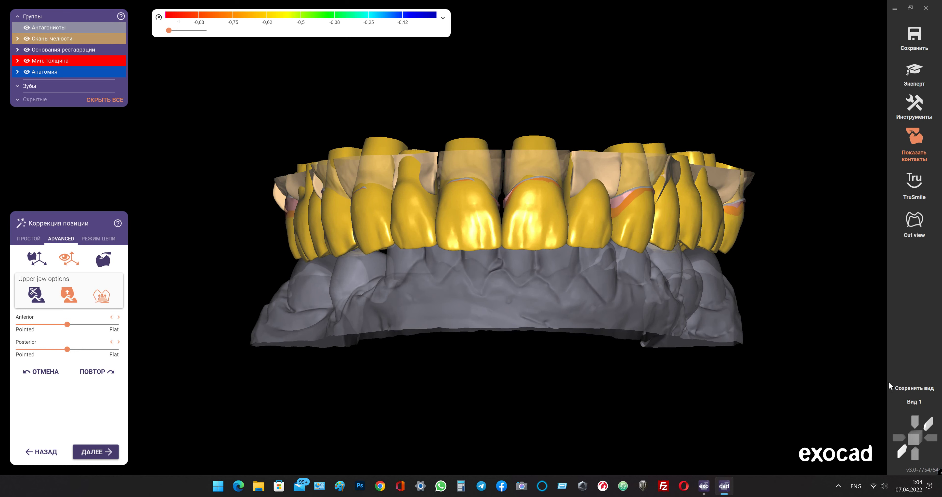
{"action": "left_click", "coordinate": [914, 401]}
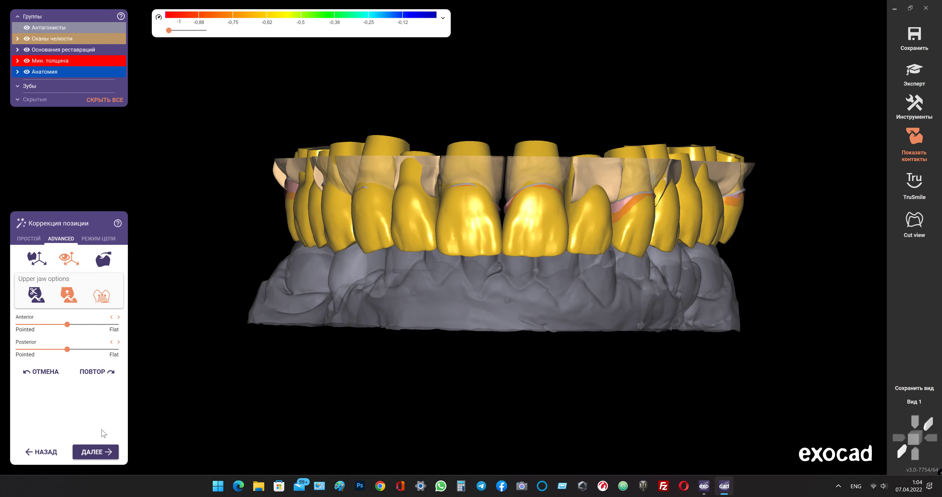
- Advance from position correction to Коррекция and show the АДАПТ gingiva adaptation options
{"action": "left_click", "coordinate": [103, 452]}
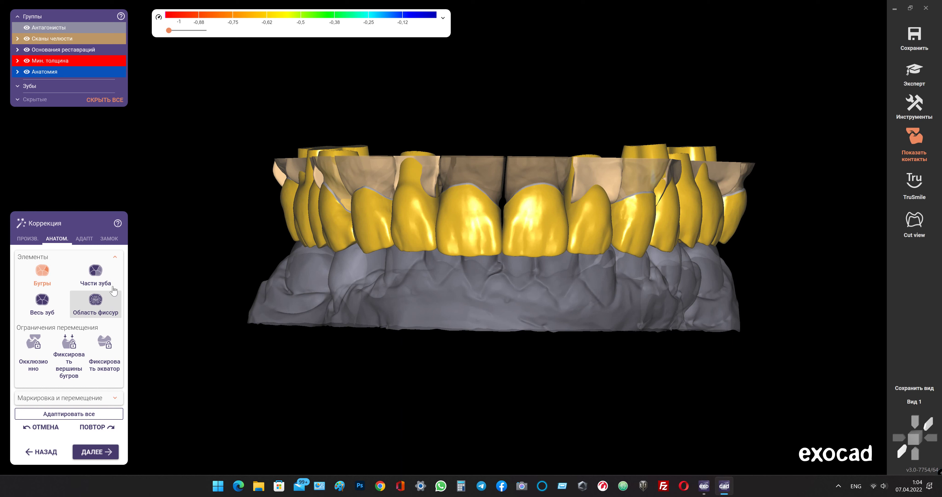
{"action": "left_click", "coordinate": [83, 239]}
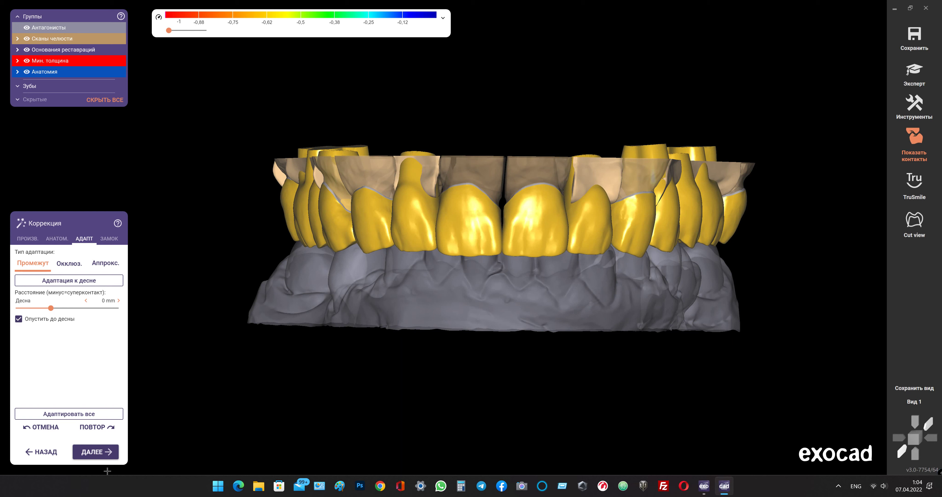
- Adapt all crowns and run Адаптация к десне to cut away their intersections with the gingiva
{"action": "left_click", "coordinate": [99, 413]}
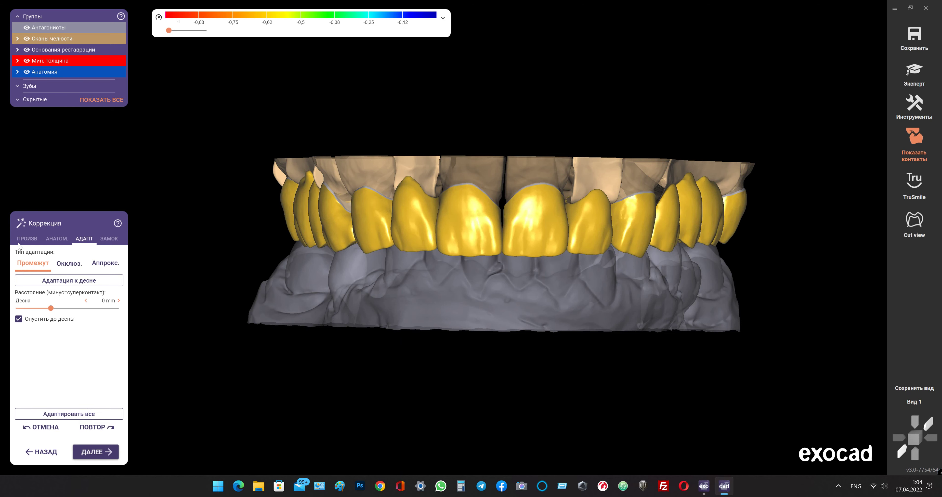
{"action": "left_click", "coordinate": [60, 281]}
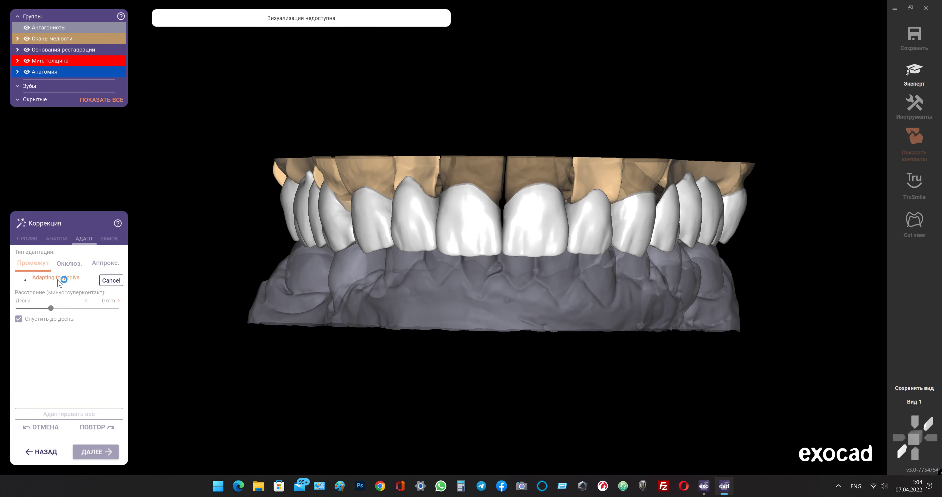
{"action": "left_click", "coordinate": [26, 238]}
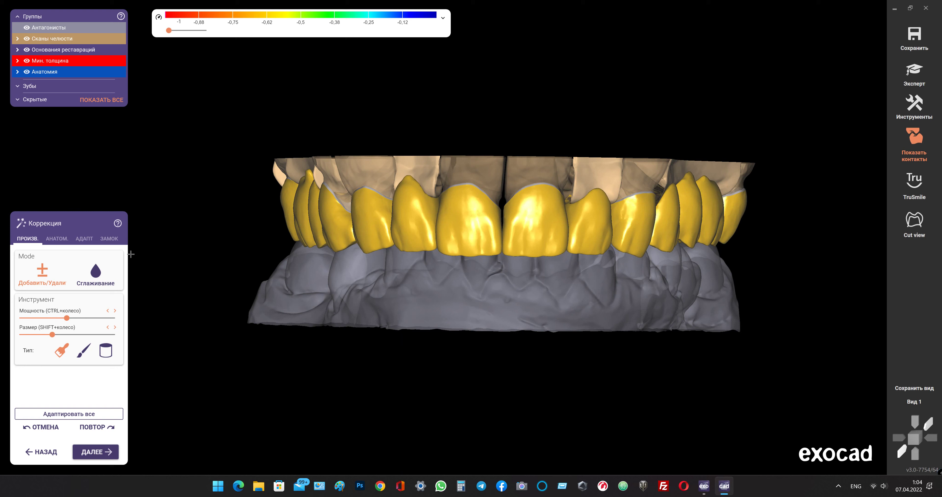
- In Сглаживание mode, smooth down a crown's cusp tip, right slope and top cusp
{"action": "left_click", "coordinate": [95, 273]}
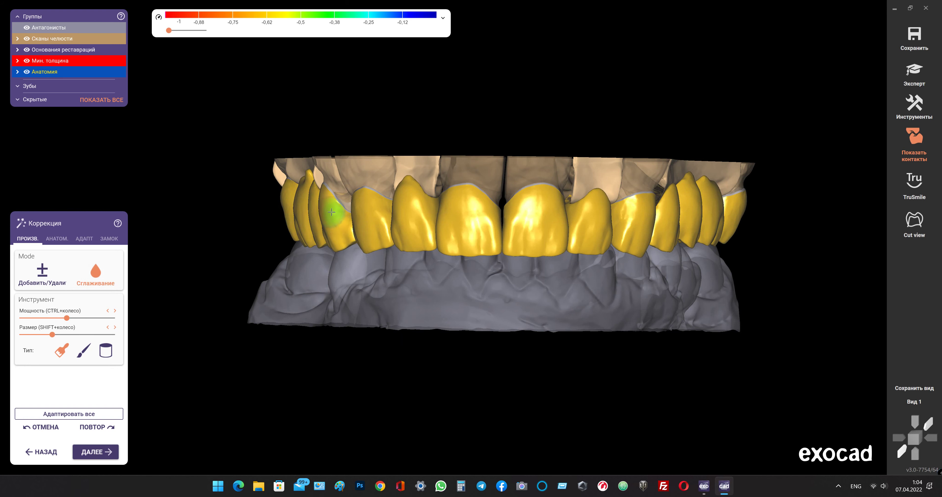
{"action": "mouse_move", "coordinate": [290, 208]}
{"action": "right_mouse_down"}
{"action": "mouse_move", "coordinate": [255, 208]}
{"action": "mouse_move", "coordinate": [304, 208]}
{"action": "mouse_move", "coordinate": [351, 229]}
{"action": "right_mouse_up"}
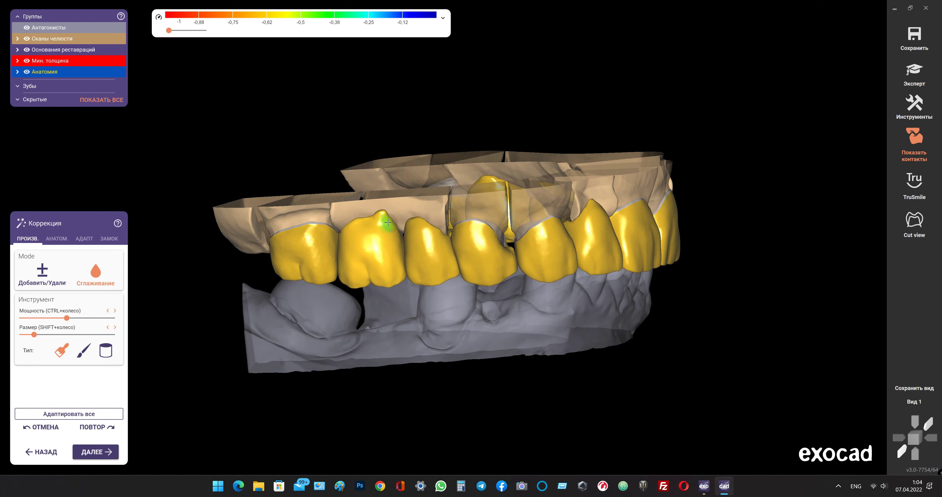
{"action": "scroll", "coordinate": [388, 222], "scroll_direction": "up", "scroll_amount": 1}
{"action": "scroll", "coordinate": [388, 222], "scroll_direction": "up", "scroll_amount": 3}
{"action": "scroll", "coordinate": [388, 222], "scroll_direction": "up", "scroll_amount": 3}
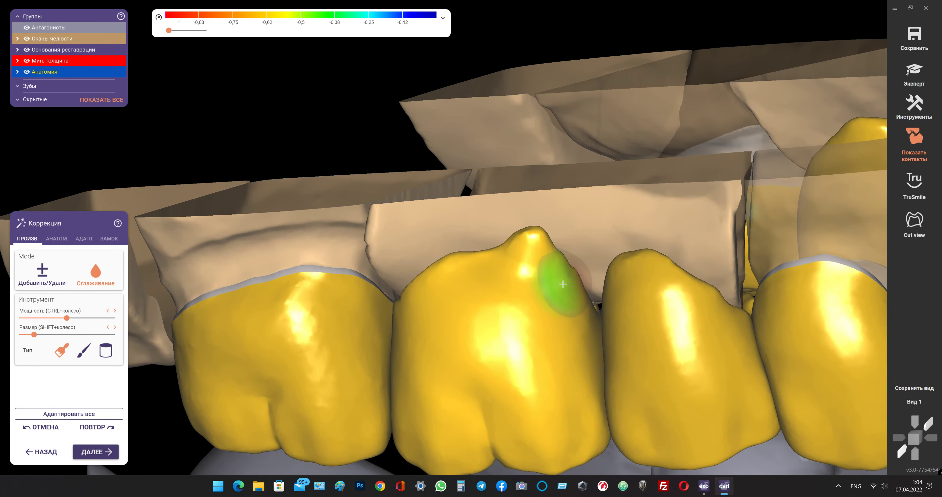
{"action": "left_click_drag", "start_coordinate": [562, 284], "coordinate": [528, 249]}
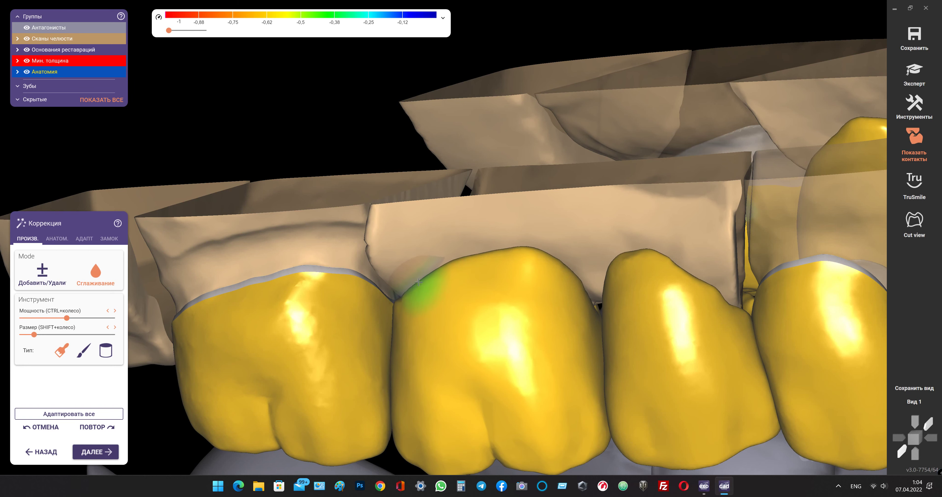
{"action": "mouse_move", "coordinate": [504, 249]}
{"action": "left_mouse_down"}
{"action": "mouse_move", "coordinate": [575, 293]}
{"action": "mouse_move", "coordinate": [508, 252]}
{"action": "left_mouse_up"}
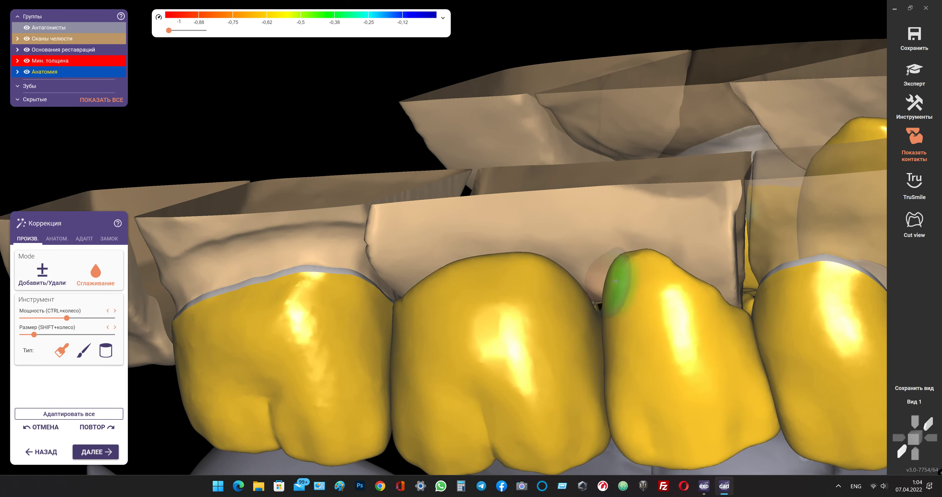
{"action": "mouse_move", "coordinate": [615, 281]}
{"action": "left_mouse_down"}
{"action": "mouse_move", "coordinate": [638, 258]}
{"action": "mouse_move", "coordinate": [628, 280]}
{"action": "left_mouse_up"}
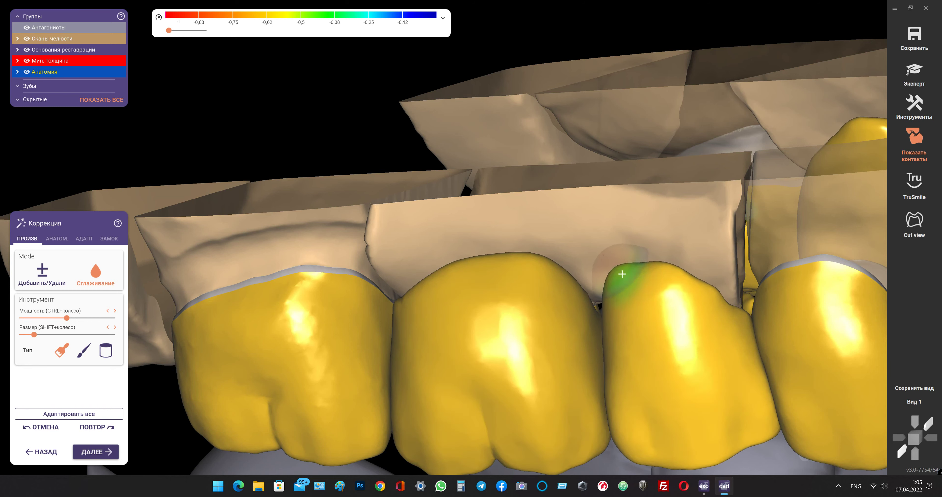
- Lower and round the front crown's tip and smooth the bulge on the neighbouring crown tip
{"action": "scroll", "coordinate": [624, 276], "scroll_direction": "down", "scroll_amount": 2}
{"action": "scroll", "coordinate": [627, 279], "scroll_direction": "down", "scroll_amount": 2}
{"action": "scroll", "coordinate": [631, 282], "scroll_direction": "down", "scroll_amount": 2}
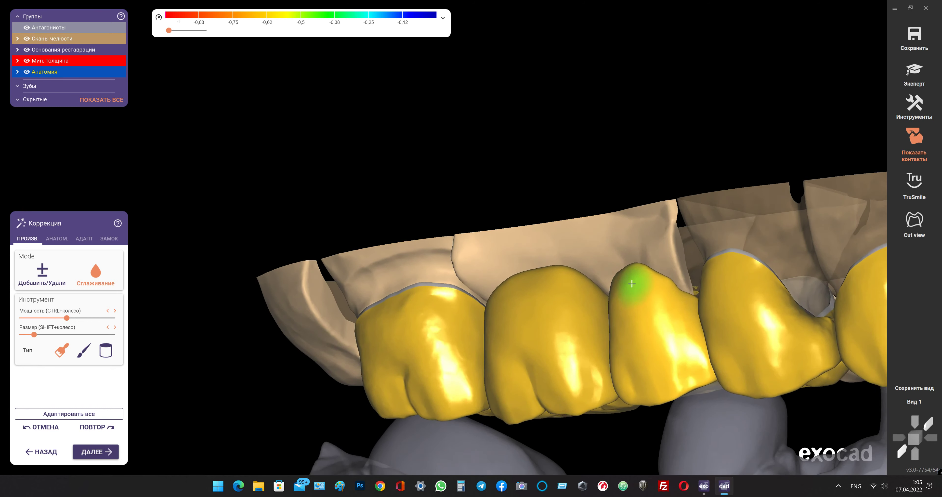
{"action": "right_click_drag", "start_coordinate": [631, 284], "coordinate": [670, 287]}
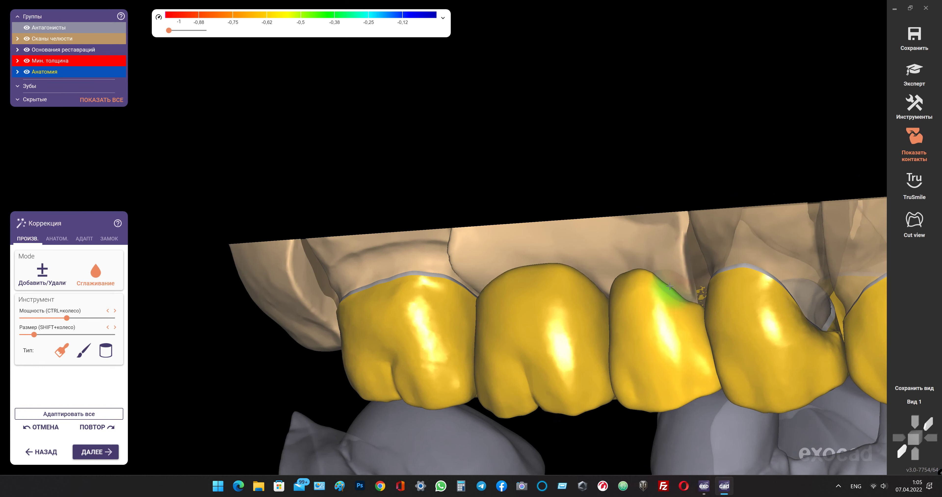
{"action": "mouse_move", "coordinate": [557, 289]}
{"action": "right_mouse_down"}
{"action": "mouse_move", "coordinate": [610, 219]}
{"action": "mouse_move", "coordinate": [576, 283]}
{"action": "right_mouse_up"}
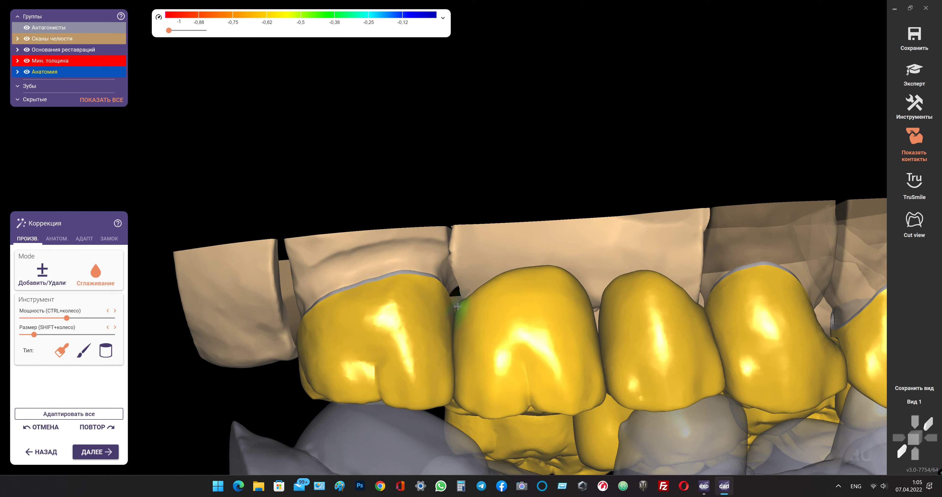
{"action": "mouse_move", "coordinate": [635, 290]}
{"action": "right_mouse_down"}
{"action": "mouse_move", "coordinate": [673, 290]}
{"action": "mouse_move", "coordinate": [653, 295]}
{"action": "mouse_move", "coordinate": [633, 252]}
{"action": "mouse_move", "coordinate": [620, 258]}
{"action": "mouse_move", "coordinate": [631, 252]}
{"action": "right_mouse_up"}
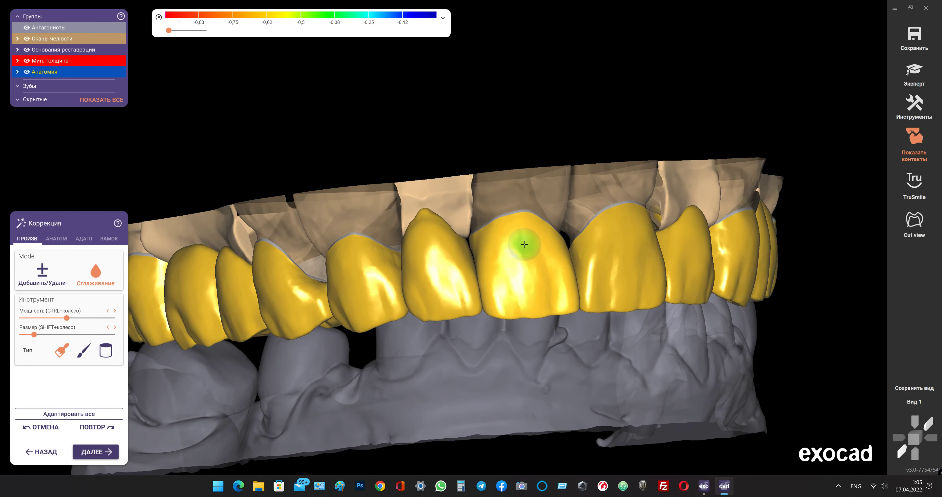
{"action": "scroll", "coordinate": [430, 221], "scroll_direction": "up", "scroll_amount": 3}
{"action": "scroll", "coordinate": [430, 221], "scroll_direction": "up", "scroll_amount": 3}
{"action": "left_click", "coordinate": [417, 201]}
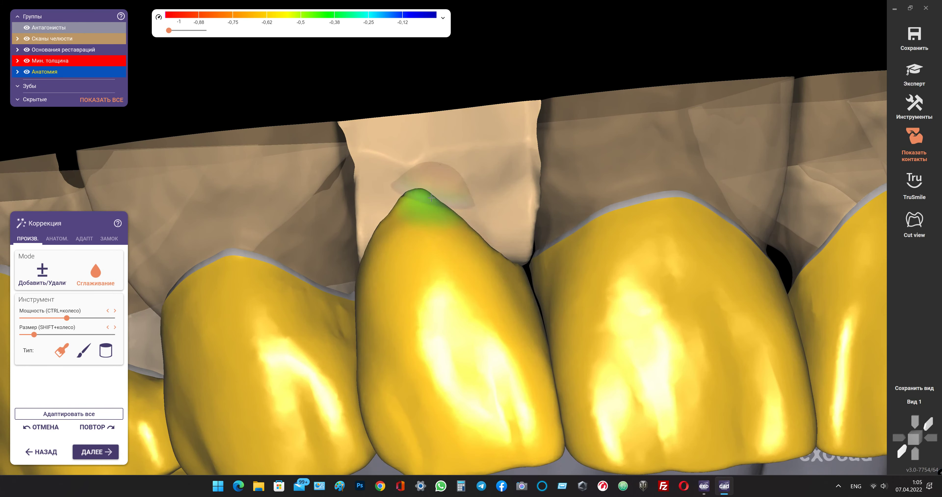
{"action": "left_click_drag", "start_coordinate": [418, 200], "coordinate": [359, 262]}
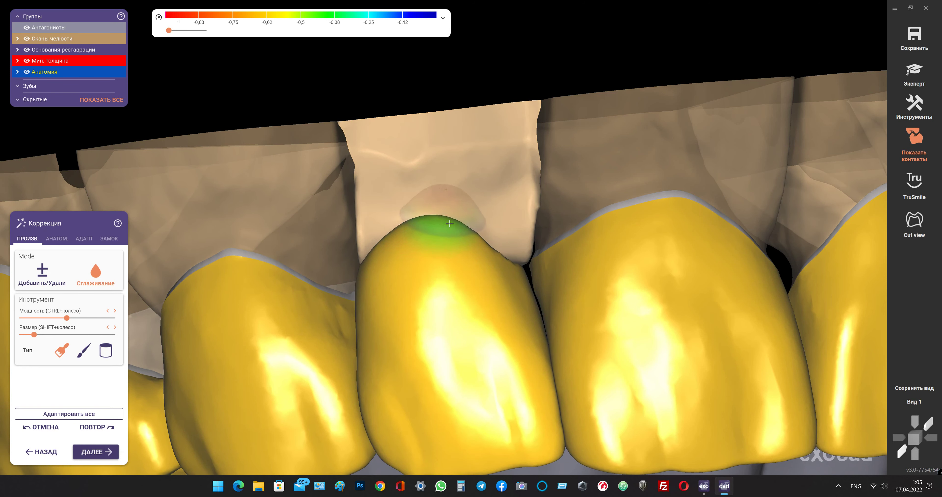
{"action": "left_click_drag", "start_coordinate": [468, 235], "coordinate": [379, 261]}
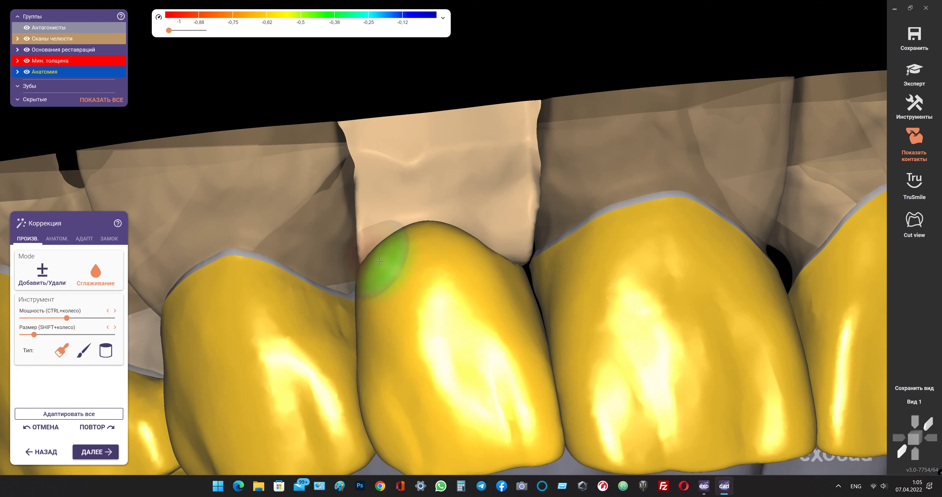
- Orbit out to view the whole crown row from an angle
{"action": "right_click_drag", "start_coordinate": [377, 261], "coordinate": [348, 265]}
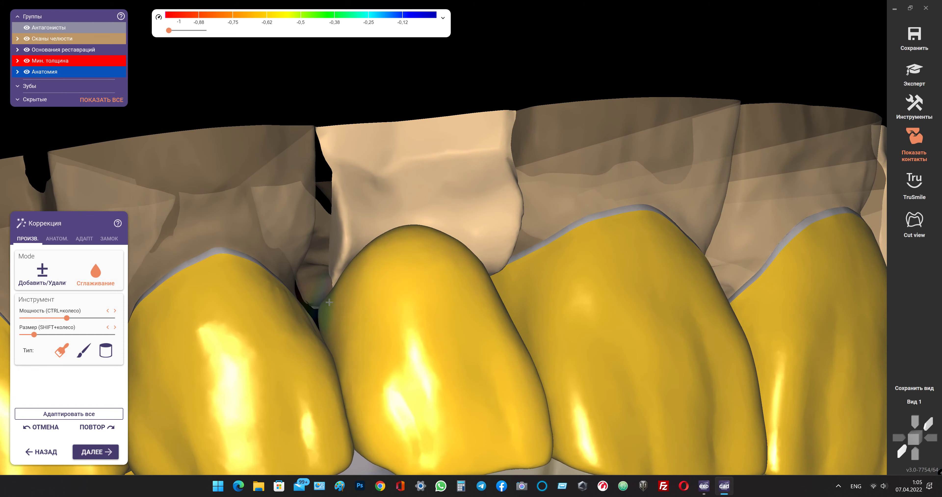
{"action": "scroll", "coordinate": [422, 249], "scroll_direction": "down", "scroll_amount": 3}
{"action": "scroll", "coordinate": [422, 248], "scroll_direction": "down", "scroll_amount": 4}
{"action": "right_click_drag", "start_coordinate": [422, 249], "coordinate": [641, 234]}
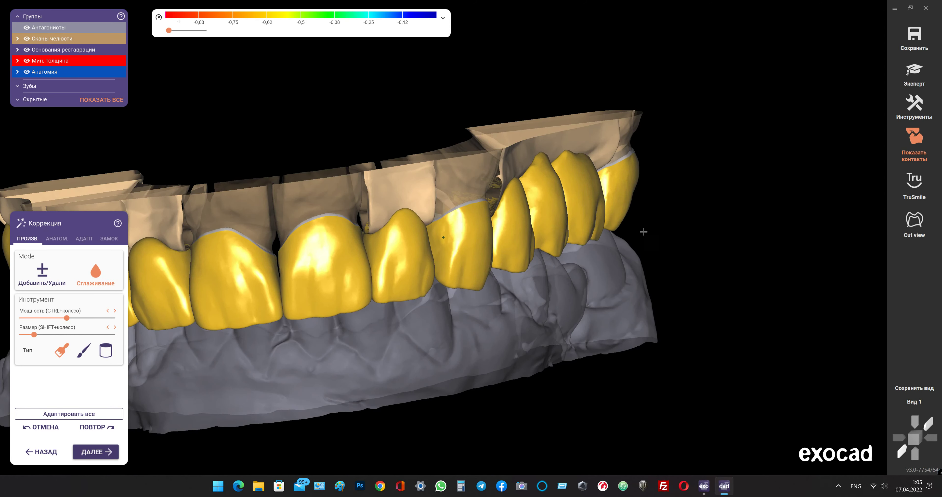
{"action": "scroll", "coordinate": [641, 234], "scroll_direction": "up", "scroll_amount": 3}
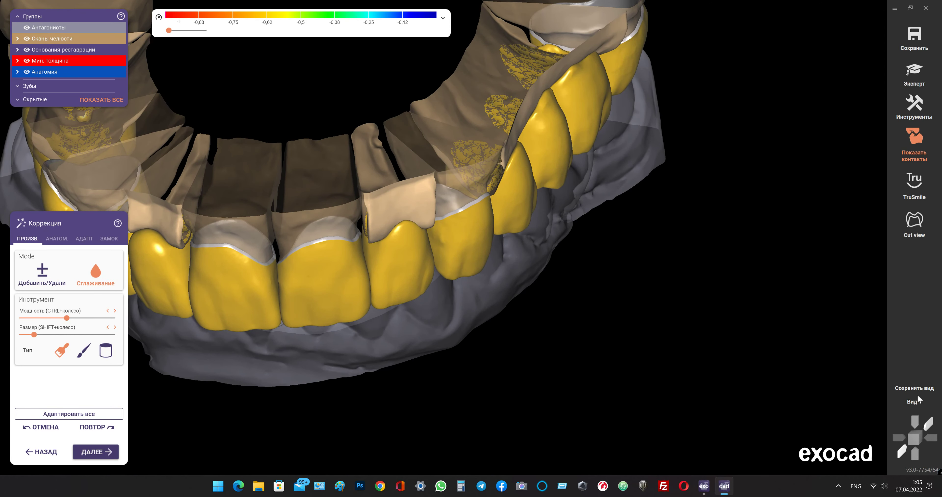
- From the saved frontal view, smooth the central crown's top edge
{"action": "left_click", "coordinate": [914, 401]}
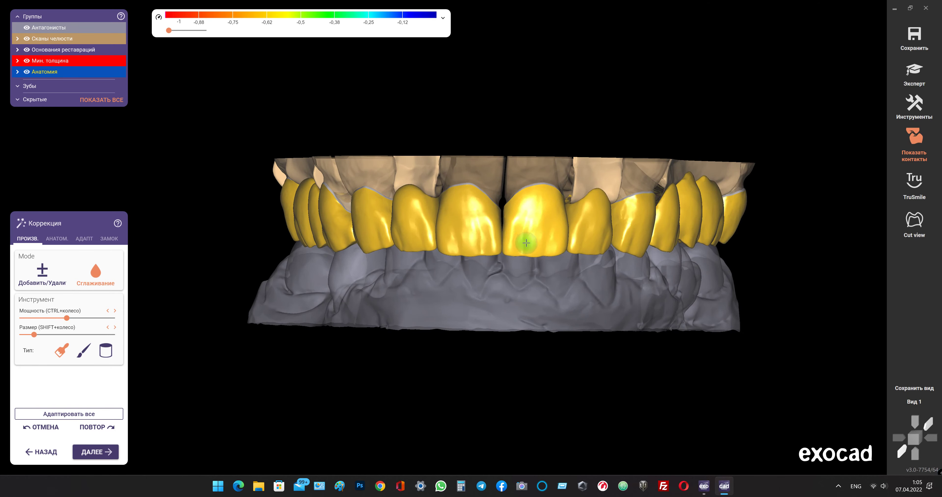
{"action": "scroll", "coordinate": [603, 207], "scroll_direction": "up", "scroll_amount": 2}
{"action": "scroll", "coordinate": [603, 207], "scroll_direction": "up", "scroll_amount": 1}
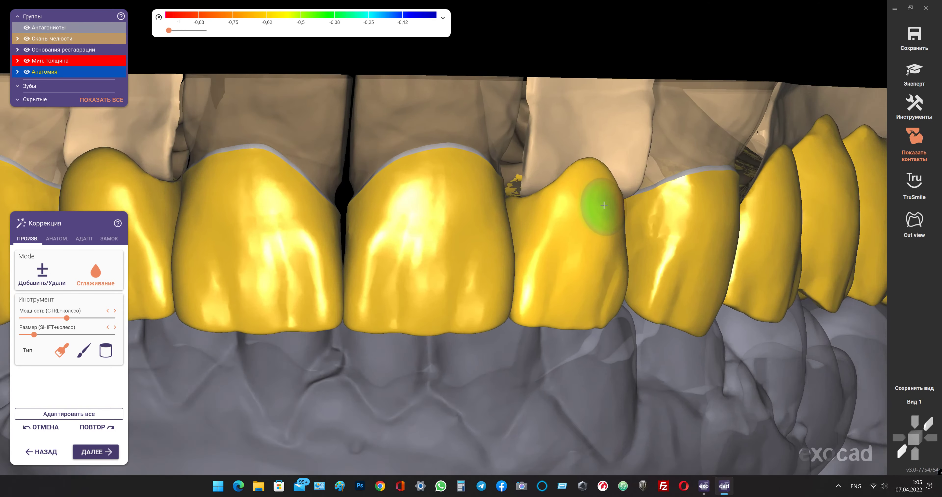
{"action": "scroll", "coordinate": [607, 201], "scroll_direction": "up", "scroll_amount": 1}
{"action": "scroll", "coordinate": [610, 198], "scroll_direction": "up", "scroll_amount": 1}
{"action": "mouse_move", "coordinate": [611, 197]}
{"action": "left_mouse_down"}
{"action": "mouse_move", "coordinate": [571, 168]}
{"action": "mouse_move", "coordinate": [530, 220]}
{"action": "left_mouse_up"}
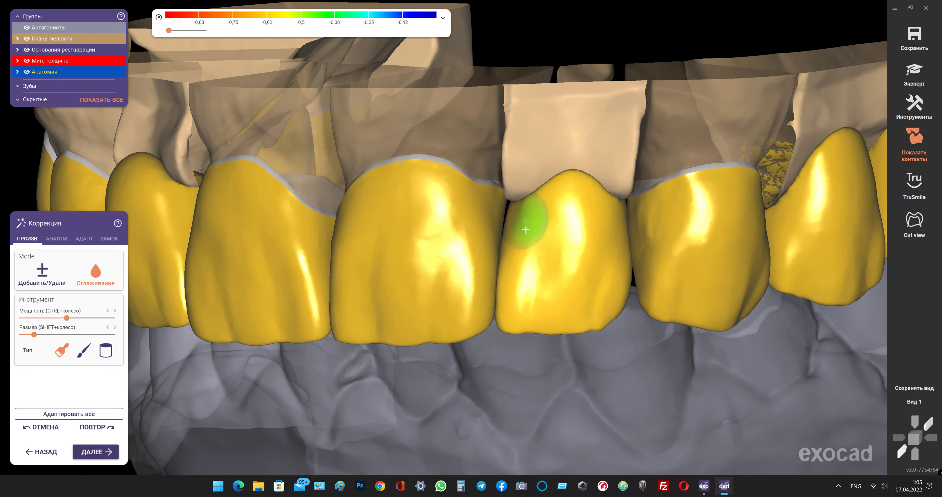
- Bring the front teeth into an oblique close-up and smooth the front crown's upper corner
{"action": "left_click", "coordinate": [913, 401]}
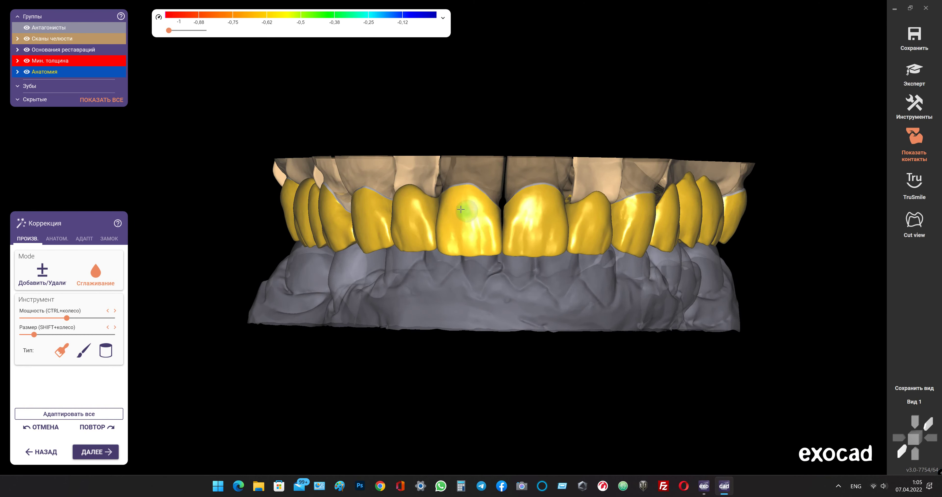
{"action": "scroll", "coordinate": [460, 209], "scroll_direction": "up", "scroll_amount": 2}
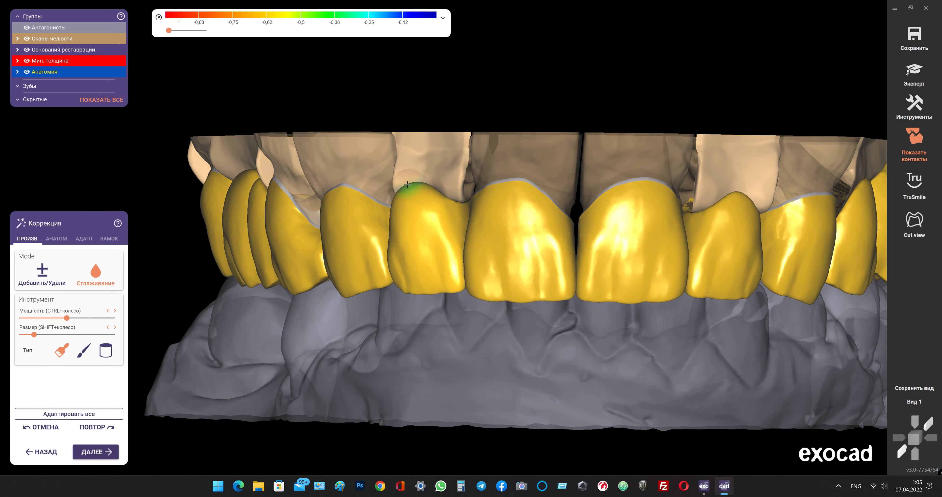
{"action": "scroll", "coordinate": [400, 193], "scroll_direction": "up", "scroll_amount": 2}
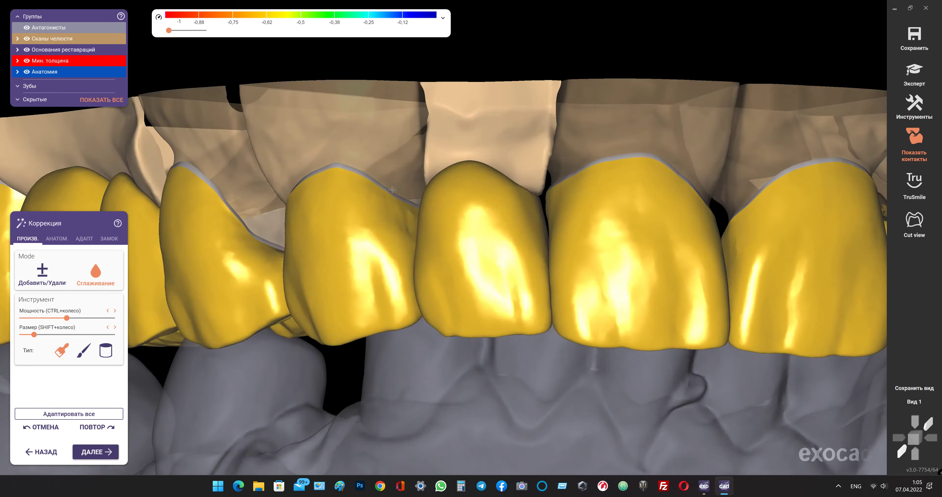
{"action": "scroll", "coordinate": [392, 190], "scroll_direction": "up", "scroll_amount": 2}
{"action": "right_click_drag", "start_coordinate": [392, 190], "coordinate": [522, 259]}
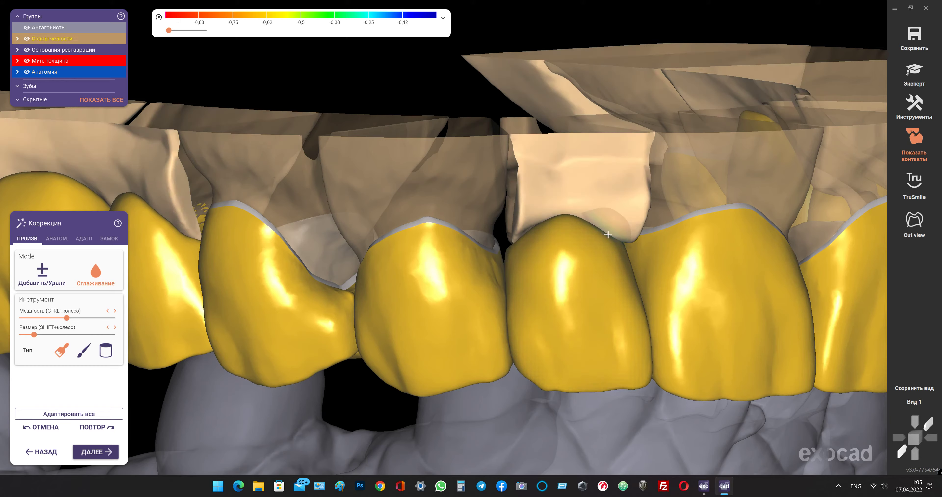
{"action": "left_click", "coordinate": [908, 402]}
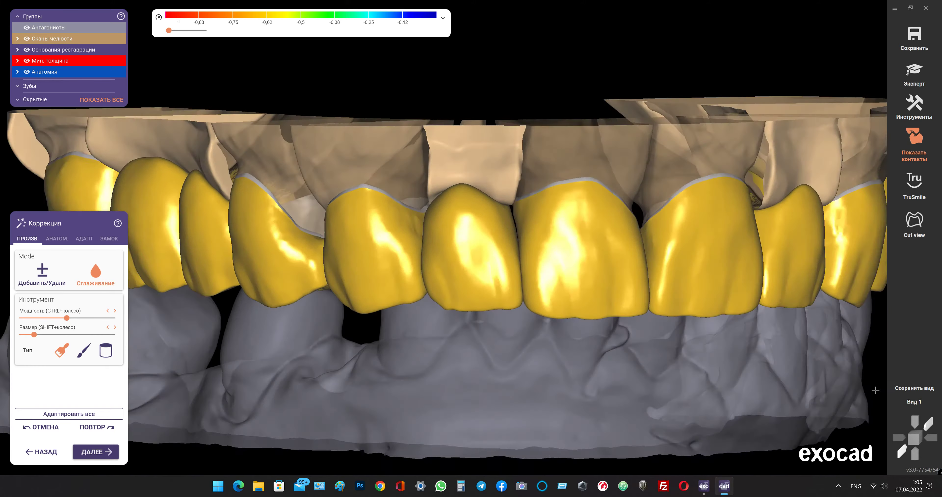
{"action": "scroll", "coordinate": [670, 239], "scroll_direction": "up", "scroll_amount": 1}
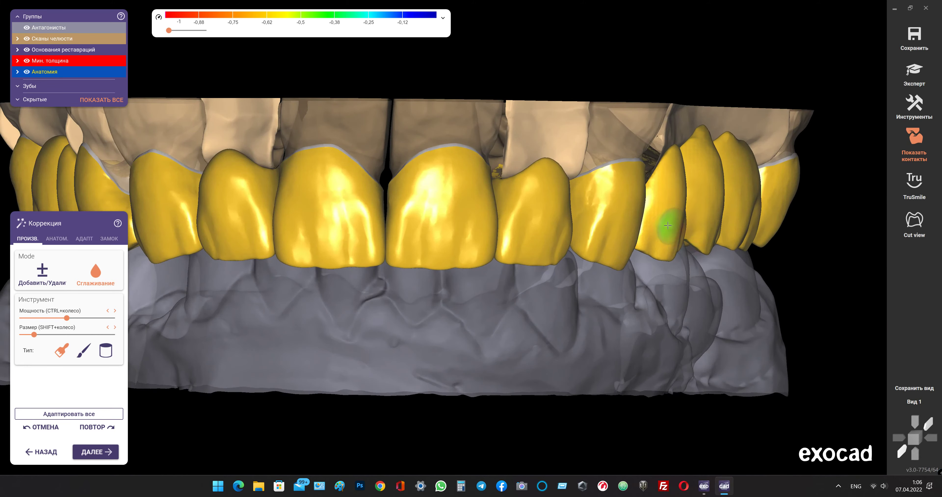
{"action": "mouse_move", "coordinate": [670, 238]}
{"action": "right_mouse_down"}
{"action": "mouse_move", "coordinate": [679, 214]}
{"action": "mouse_move", "coordinate": [662, 225]}
{"action": "right_mouse_up"}
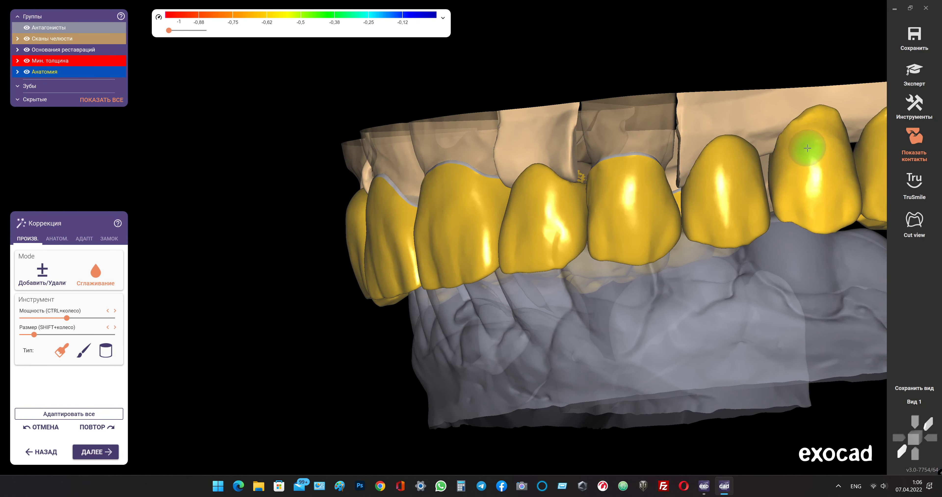
{"action": "mouse_move", "coordinate": [799, 138]}
{"action": "right_mouse_down"}
{"action": "mouse_move", "coordinate": [694, 230]}
{"action": "mouse_move", "coordinate": [578, 241]}
{"action": "right_mouse_up"}
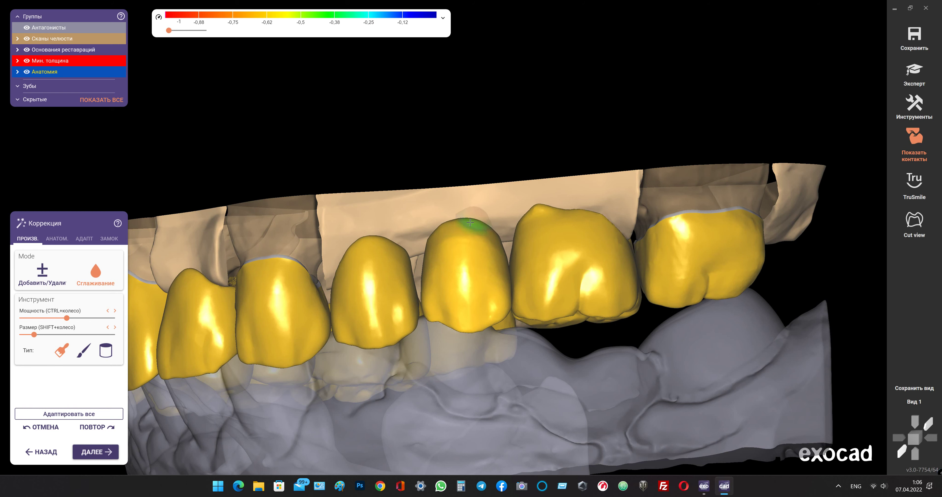
{"action": "scroll", "coordinate": [437, 229], "scroll_direction": "up", "scroll_amount": 2}
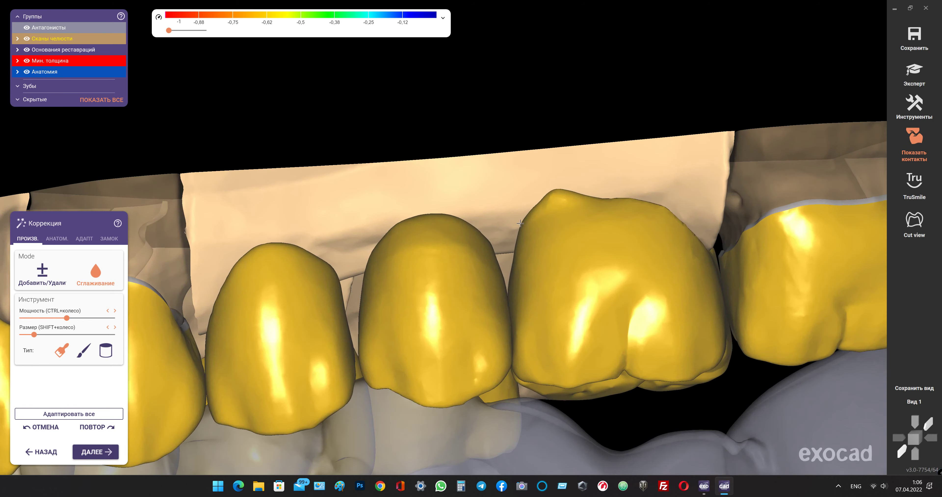
{"action": "mouse_move", "coordinate": [523, 235]}
{"action": "left_mouse_down"}
{"action": "mouse_move", "coordinate": [569, 202]}
{"action": "mouse_move", "coordinate": [671, 218]}
{"action": "left_mouse_up"}
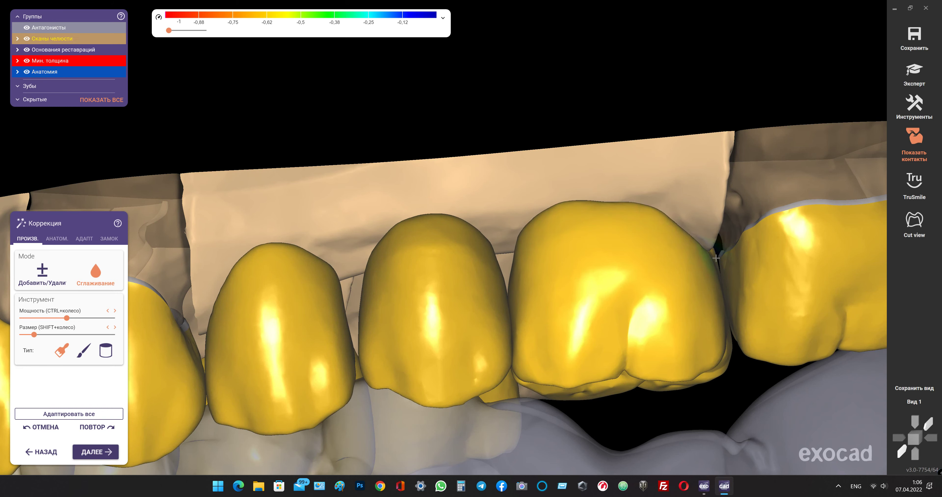
- Check the smoothed upper arch from the front and from underneath
{"action": "scroll", "coordinate": [609, 273], "scroll_direction": "down", "scroll_amount": 2}
{"action": "scroll", "coordinate": [600, 219], "scroll_direction": "down", "scroll_amount": 2}
{"action": "scroll", "coordinate": [615, 280], "scroll_direction": "down", "scroll_amount": 2}
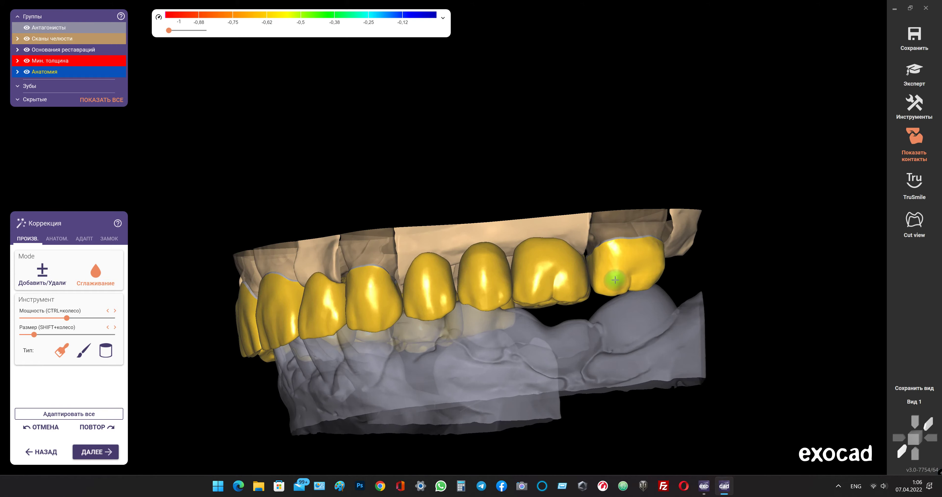
{"action": "left_click", "coordinate": [914, 402]}
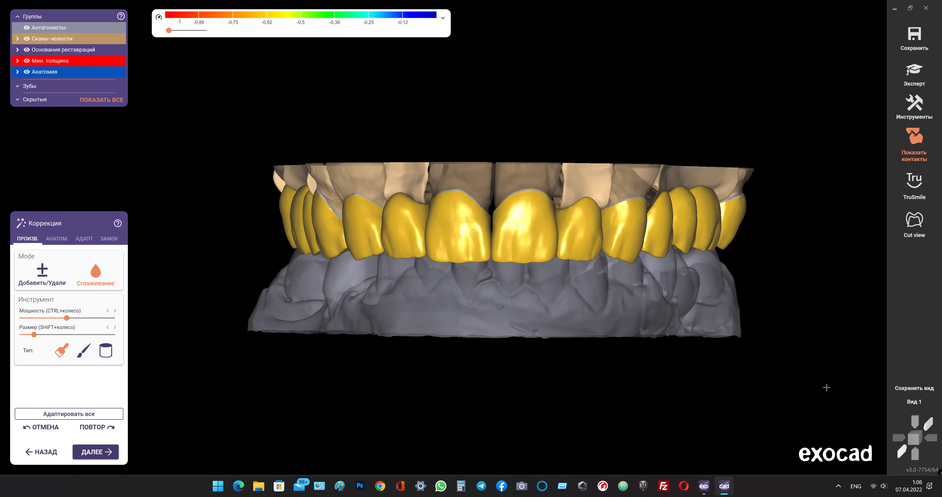
{"action": "mouse_move", "coordinate": [470, 220]}
{"action": "right_mouse_down"}
{"action": "mouse_move", "coordinate": [487, 250]}
{"action": "mouse_move", "coordinate": [420, 298]}
{"action": "right_mouse_up"}
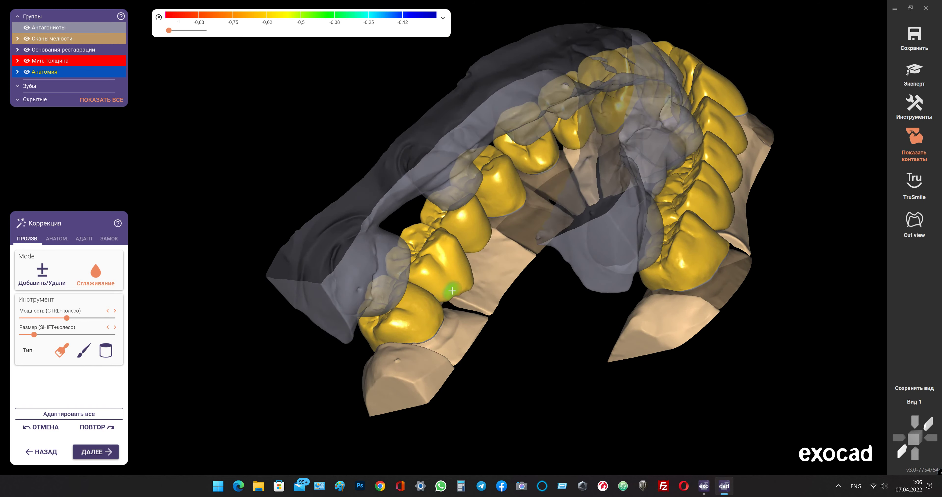
- Hide the antagonist model and orbit around the upper crowns and bases
{"action": "scroll", "coordinate": [425, 277], "scroll_direction": "up", "scroll_amount": 2}
{"action": "scroll", "coordinate": [435, 233], "scroll_direction": "up", "scroll_amount": 4}
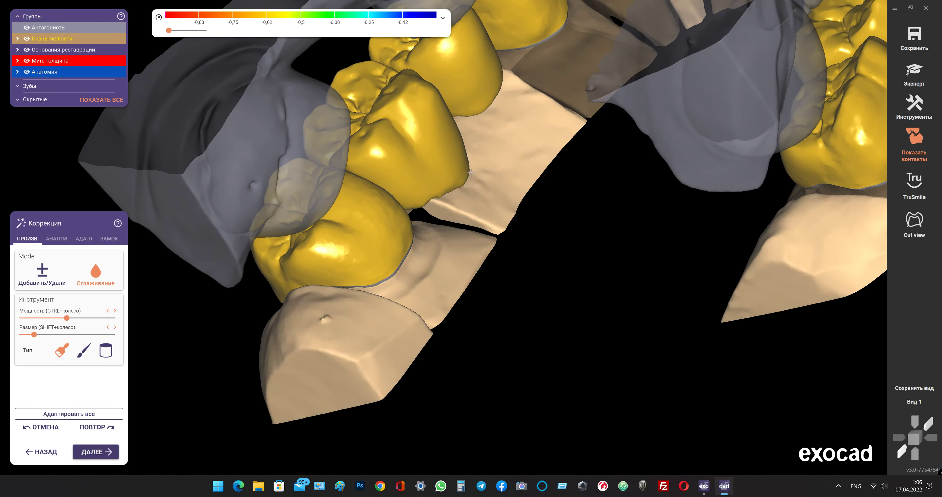
{"action": "right_click_drag", "start_coordinate": [438, 220], "coordinate": [329, 175]}
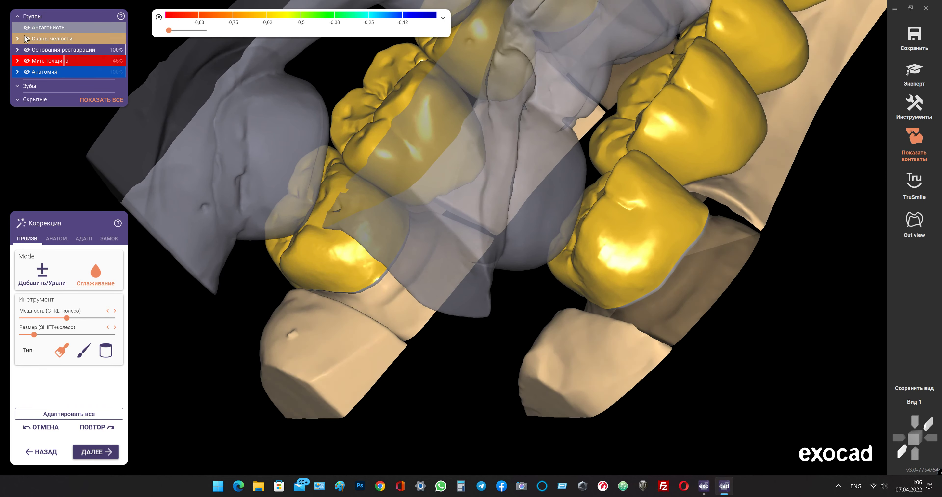
{"action": "left_click", "coordinate": [26, 27]}
{"action": "scroll", "coordinate": [509, 203], "scroll_direction": "up", "scroll_amount": 2}
{"action": "right_click_drag", "start_coordinate": [509, 204], "coordinate": [455, 193]}
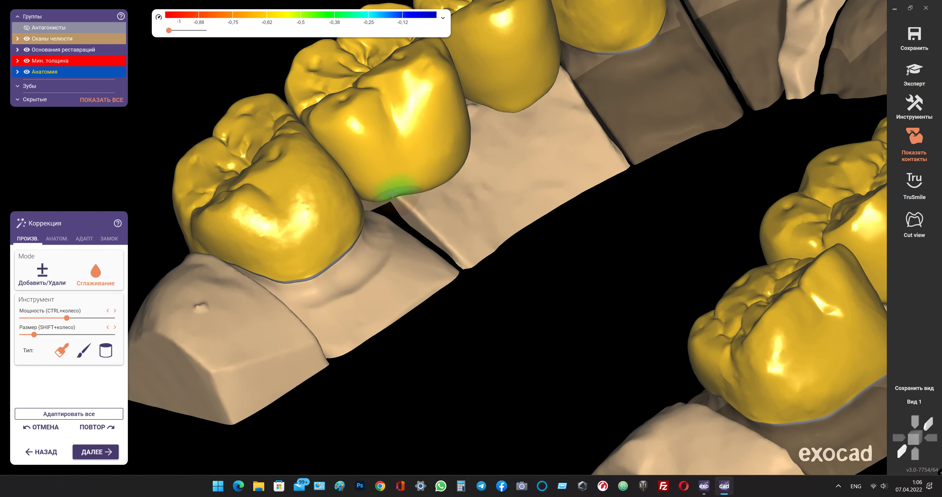
- From a close side view, smooth a crown's surface near its lower edge
{"action": "scroll", "coordinate": [369, 198], "scroll_direction": "down", "scroll_amount": 5}
{"action": "right_click_drag", "start_coordinate": [369, 199], "coordinate": [486, 135]}
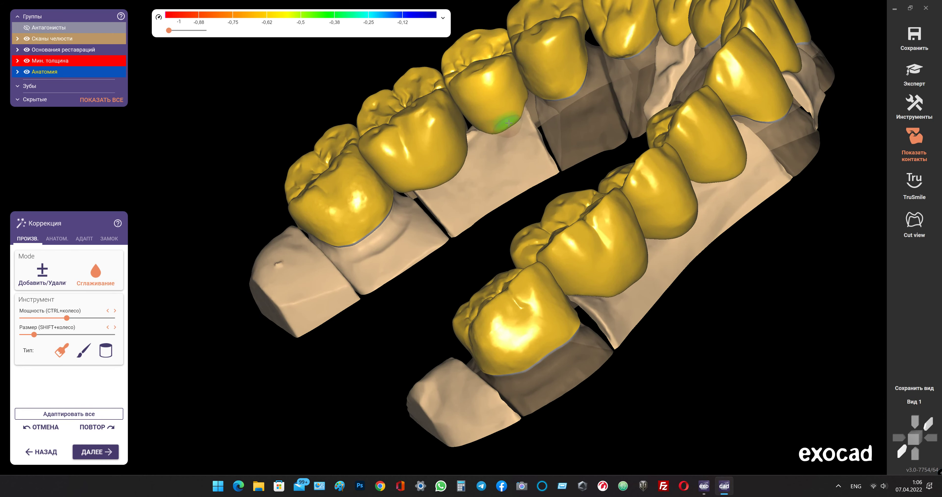
{"action": "right_click_drag", "start_coordinate": [524, 91], "coordinate": [570, 79]}
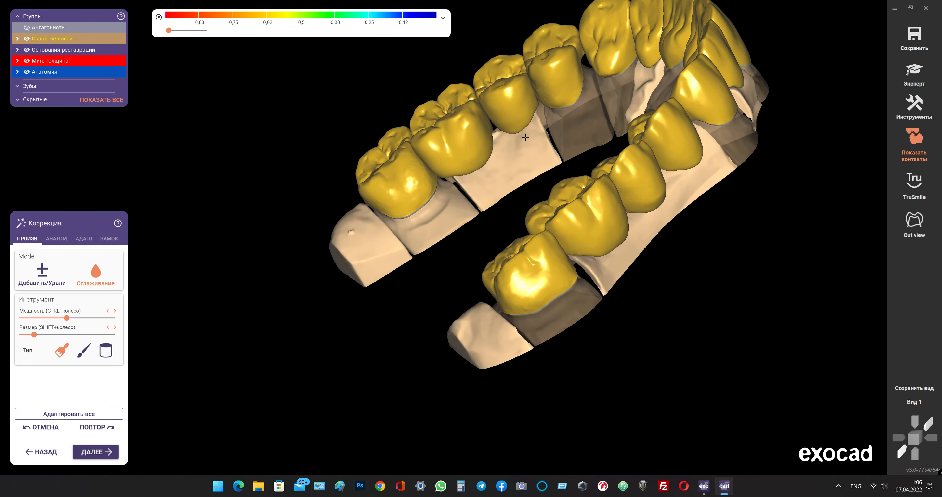
{"action": "scroll", "coordinate": [569, 79], "scroll_direction": "up", "scroll_amount": 4}
{"action": "scroll", "coordinate": [599, 73], "scroll_direction": "up", "scroll_amount": 3}
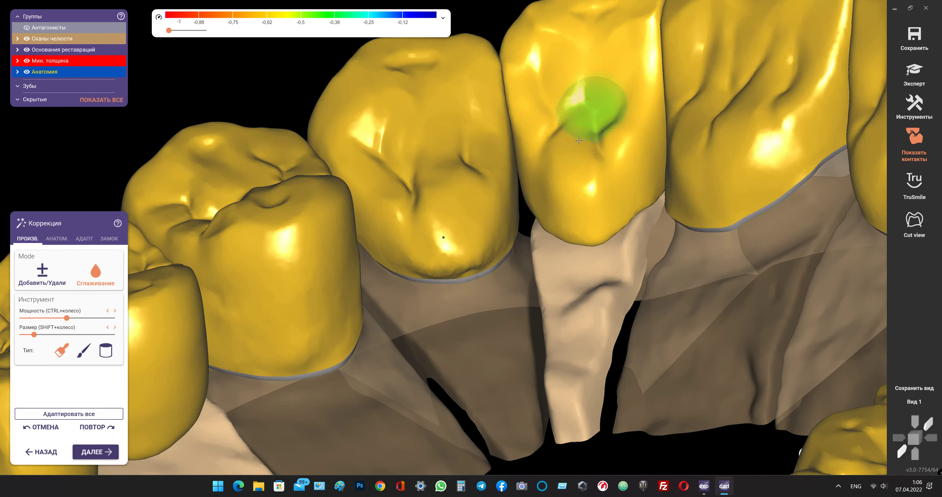
{"action": "right_click_drag", "start_coordinate": [627, 105], "coordinate": [458, 158]}
{"action": "scroll", "coordinate": [442, 253], "scroll_direction": "up", "scroll_amount": 2}
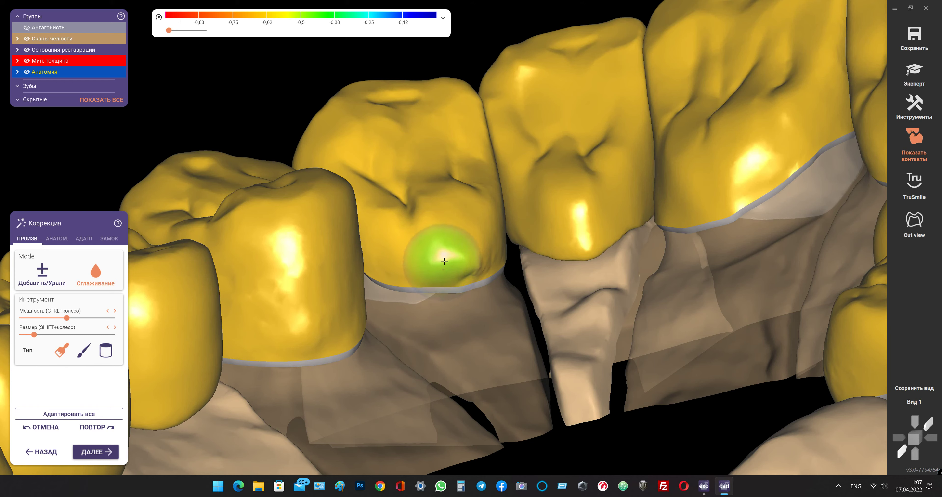
{"action": "mouse_move", "coordinate": [484, 247]}
{"action": "left_mouse_down"}
{"action": "mouse_move", "coordinate": [432, 245]}
{"action": "mouse_move", "coordinate": [471, 254]}
{"action": "left_mouse_up"}
- Smooth another crown's surface down to its margin, then review the arch from new angles
{"action": "scroll", "coordinate": [473, 253], "scroll_direction": "down", "scroll_amount": 3}
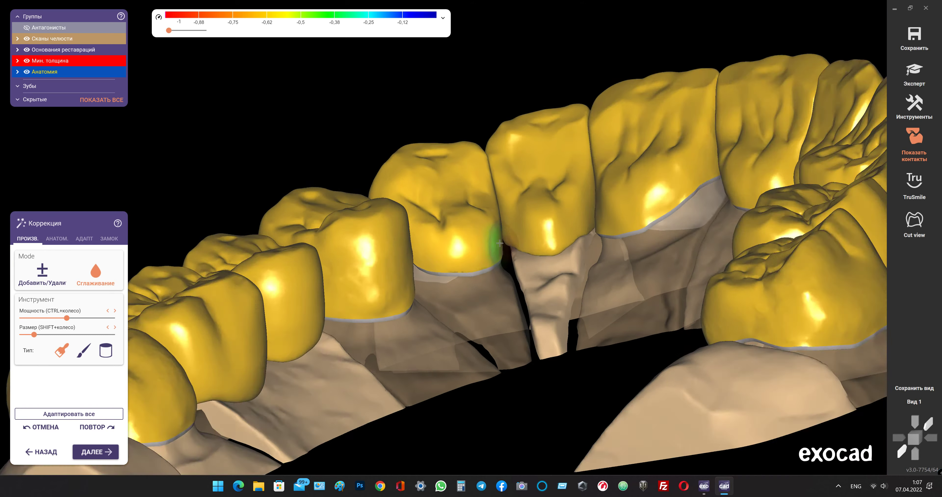
{"action": "mouse_move", "coordinate": [476, 253]}
{"action": "right_mouse_down"}
{"action": "mouse_move", "coordinate": [502, 244]}
{"action": "mouse_move", "coordinate": [458, 254]}
{"action": "right_mouse_up"}
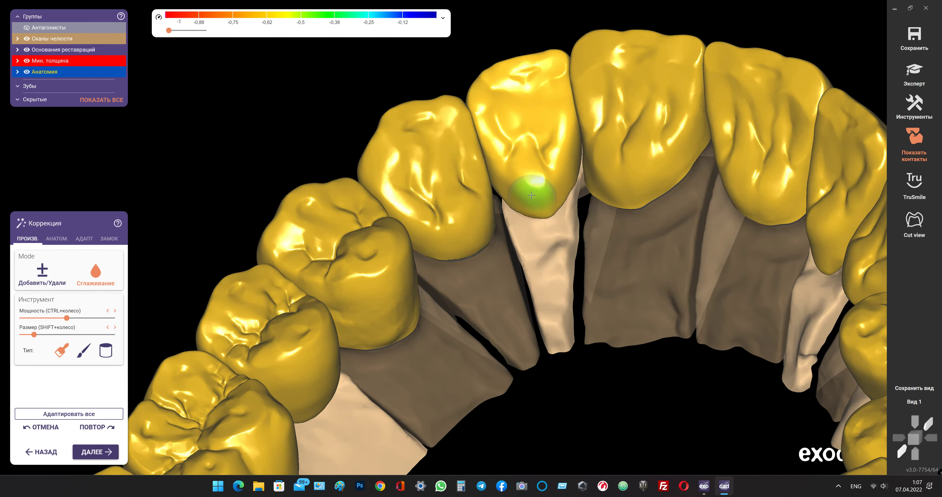
{"action": "left_click_drag", "start_coordinate": [514, 184], "coordinate": [526, 211]}
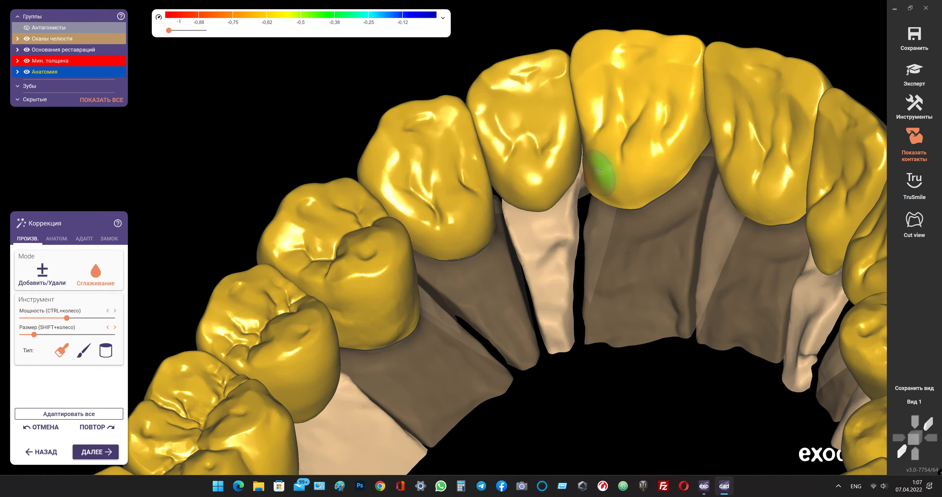
{"action": "mouse_move", "coordinate": [651, 178]}
{"action": "right_mouse_down"}
{"action": "mouse_move", "coordinate": [704, 223]}
{"action": "mouse_move", "coordinate": [873, 163]}
{"action": "mouse_move", "coordinate": [679, 210]}
{"action": "mouse_move", "coordinate": [688, 218]}
{"action": "mouse_move", "coordinate": [599, 199]}
{"action": "right_mouse_up"}
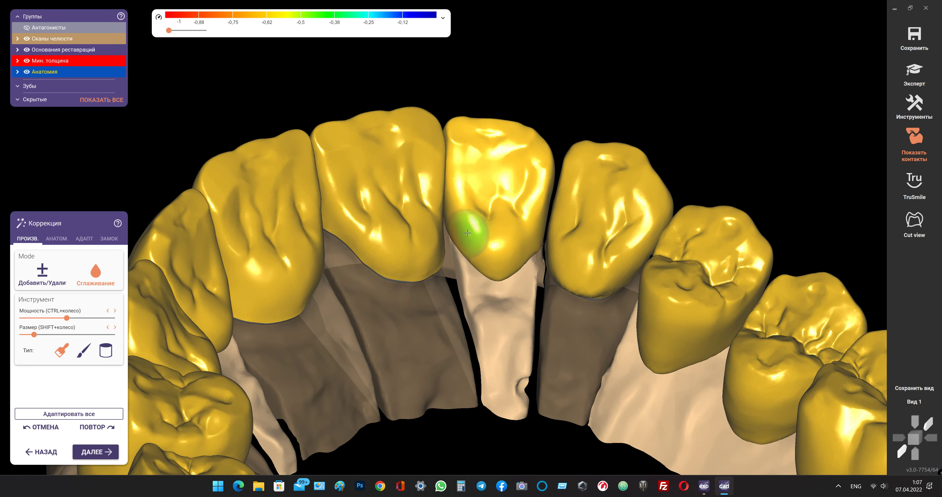
{"action": "mouse_move", "coordinate": [560, 281]}
{"action": "right_mouse_down"}
{"action": "mouse_move", "coordinate": [567, 269]}
{"action": "mouse_move", "coordinate": [570, 284]}
{"action": "right_mouse_up"}
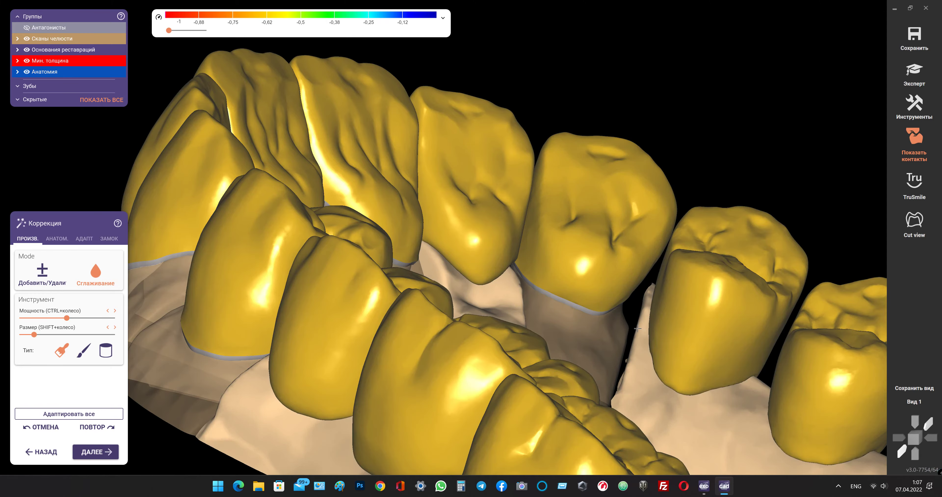
{"action": "scroll", "coordinate": [681, 350], "scroll_direction": "up", "scroll_amount": 3}
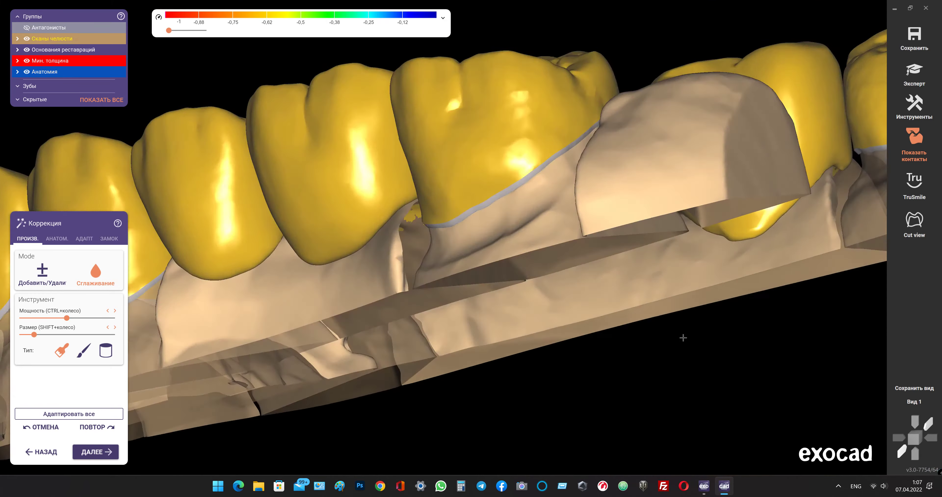
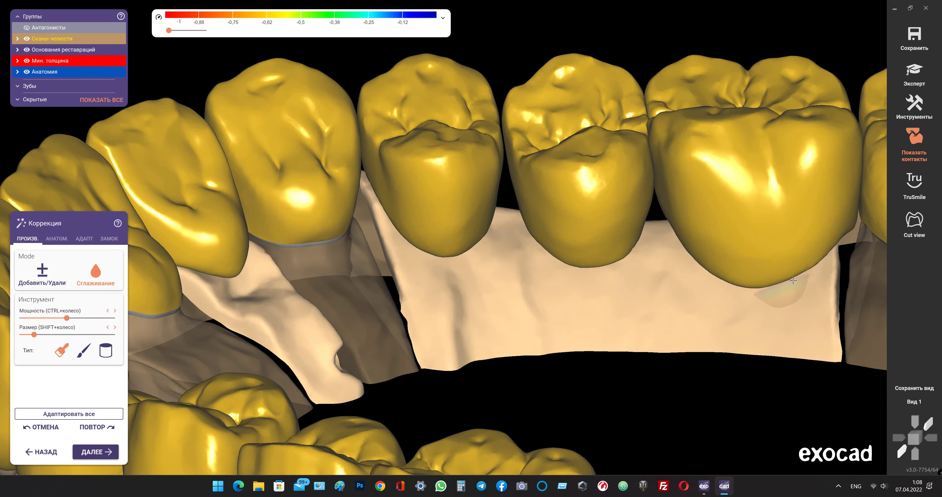
- Enlarge the smoothing brush and view the arch from above, the biting side and the front
{"action": "scroll", "coordinate": [836, 264], "scroll_direction": "down", "scroll_amount": 5}
{"action": "scroll", "coordinate": [828, 250], "scroll_direction": "up", "scroll_amount": 4}
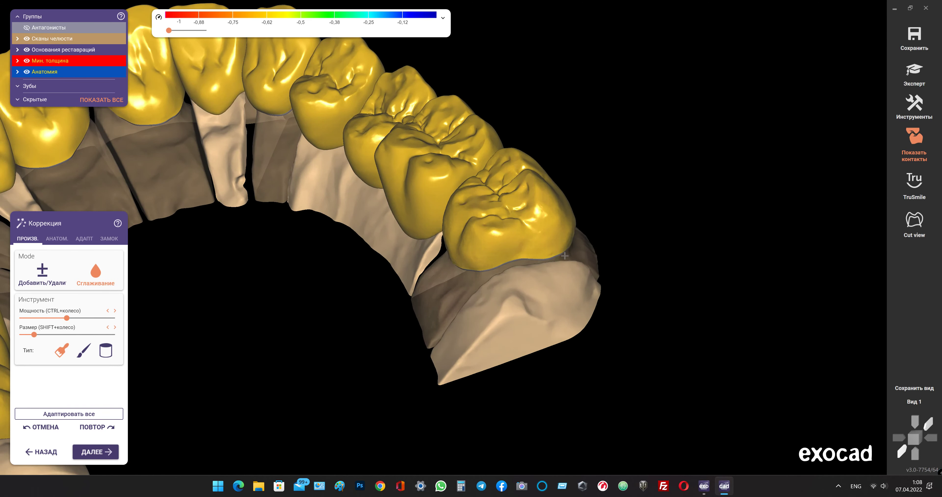
{"action": "right_click_drag", "start_coordinate": [541, 247], "coordinate": [622, 347]}
{"action": "left_click", "coordinate": [913, 403]}
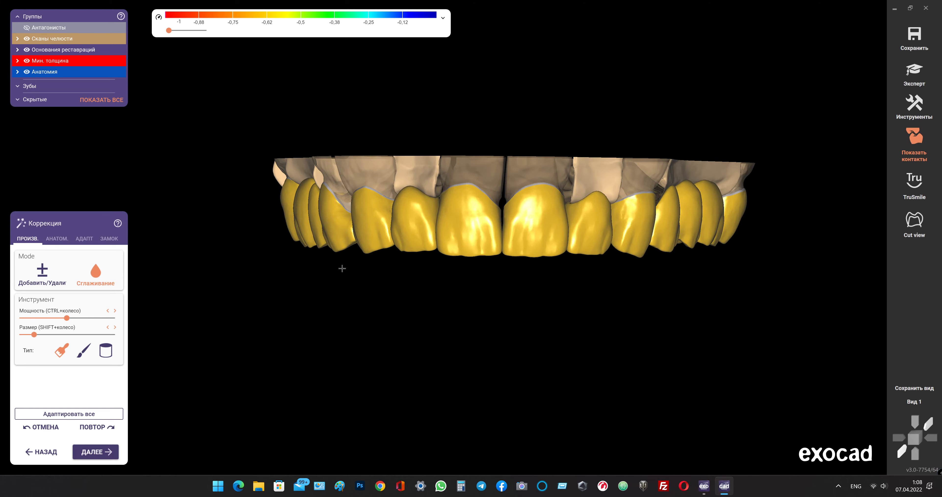
{"action": "right_click_drag", "start_coordinate": [339, 263], "coordinate": [339, 264]}
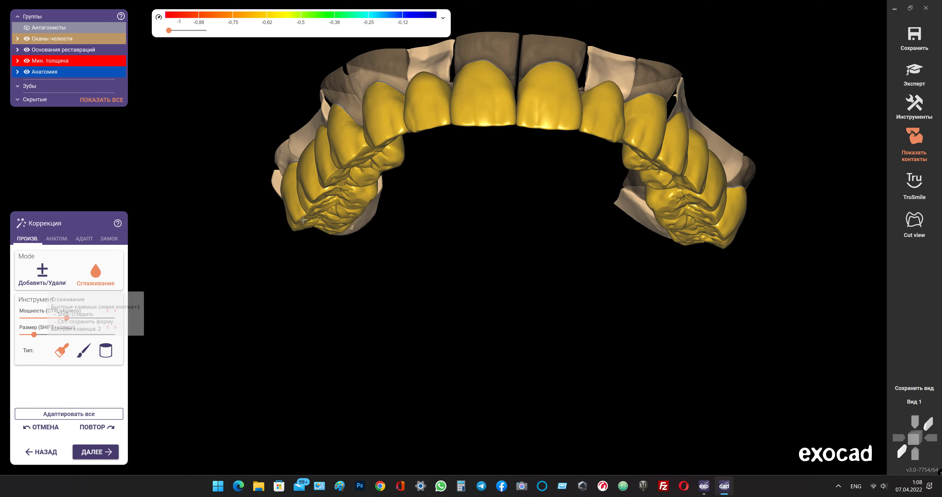
{"action": "mouse_move", "coordinate": [464, 91]}
{"action": "right_mouse_down"}
{"action": "mouse_move", "coordinate": [473, 246]}
{"action": "mouse_move", "coordinate": [371, 195]}
{"action": "right_mouse_up"}
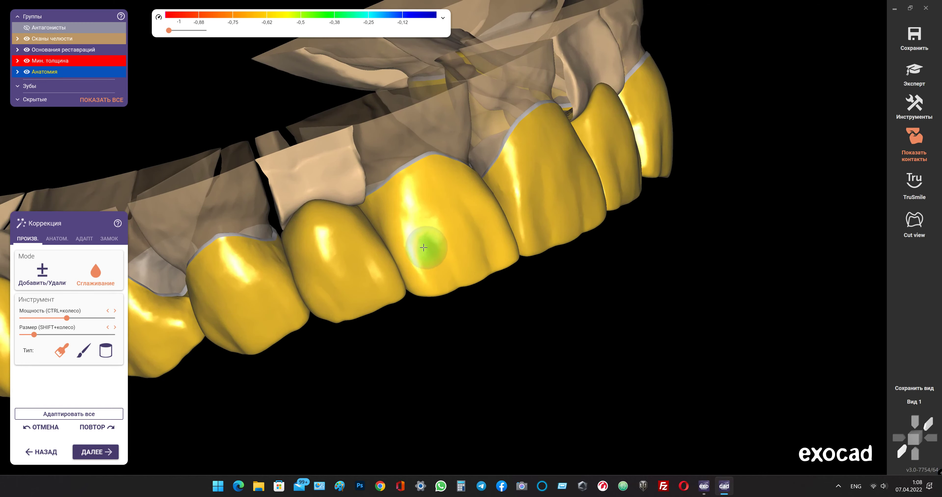
{"action": "scroll", "coordinate": [411, 234], "scroll_direction": "up", "scroll_amount": 5}
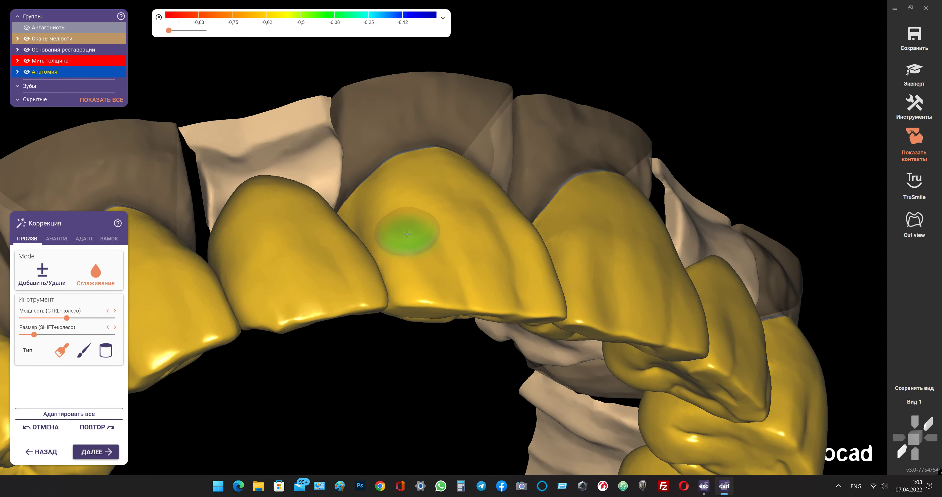
{"action": "scroll", "coordinate": [407, 234], "scroll_direction": "up", "scroll_amount": 2, "text": "shift"}
{"action": "right_click_drag", "start_coordinate": [401, 231], "coordinate": [489, 182]}
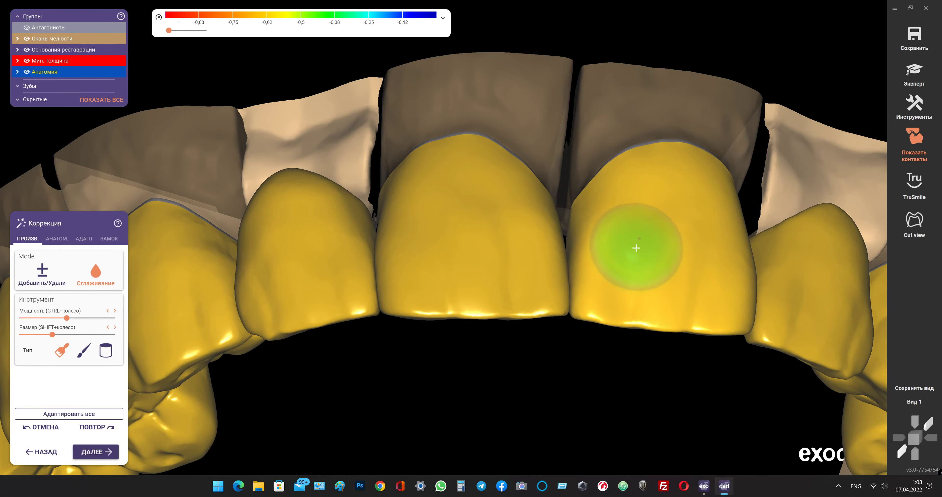
- Orbit past the incisors to the side teeth and smooth the back molar crown surface
{"action": "mouse_move", "coordinate": [799, 273]}
{"action": "right_mouse_down"}
{"action": "mouse_move", "coordinate": [726, 303]}
{"action": "mouse_move", "coordinate": [558, 315]}
{"action": "right_mouse_up"}
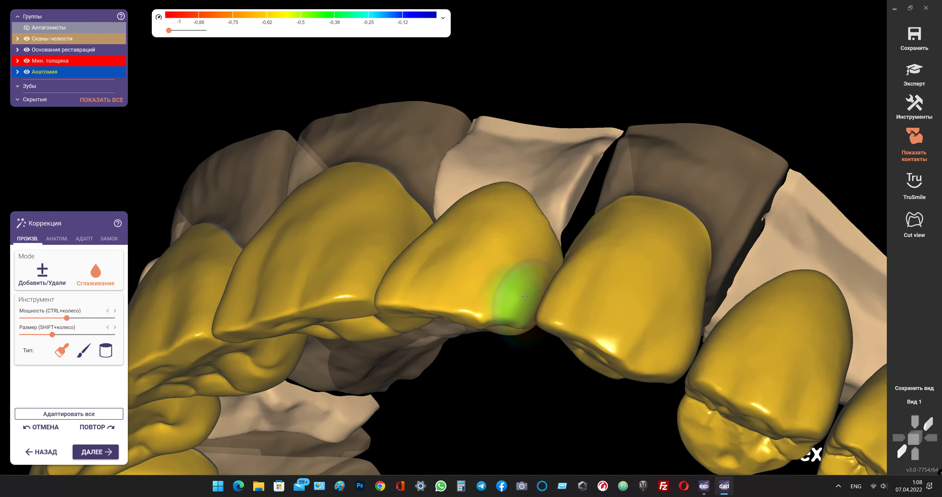
{"action": "scroll", "coordinate": [496, 242], "scroll_direction": "down", "scroll_amount": 3}
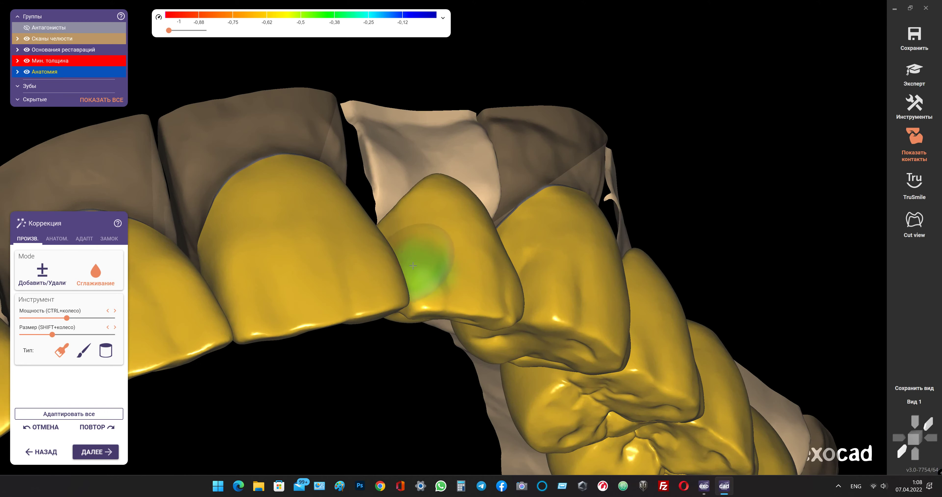
{"action": "mouse_move", "coordinate": [376, 212]}
{"action": "right_mouse_down"}
{"action": "mouse_move", "coordinate": [537, 202]}
{"action": "mouse_move", "coordinate": [568, 241]}
{"action": "right_mouse_up"}
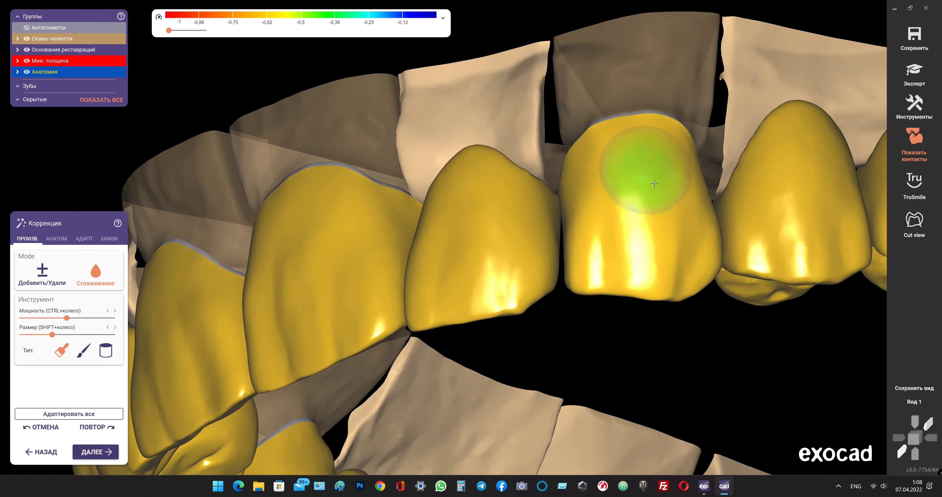
{"action": "right_click_drag", "start_coordinate": [662, 147], "coordinate": [729, 188]}
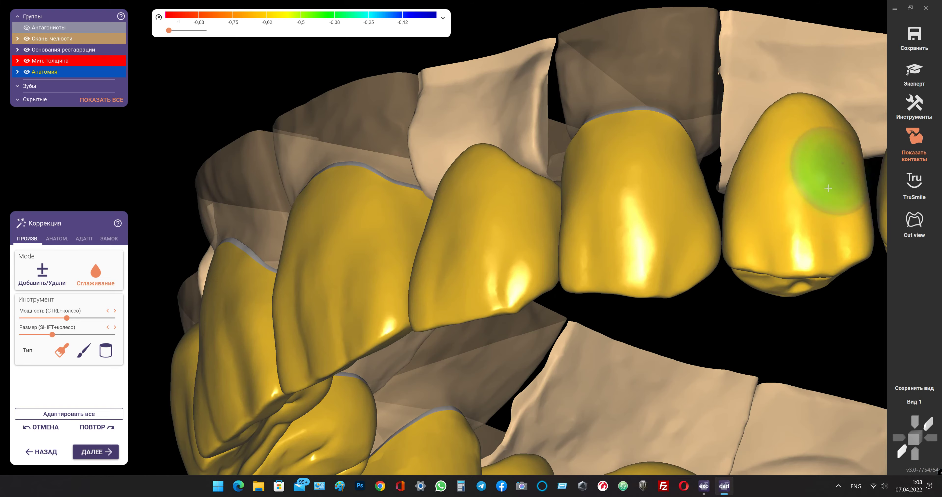
{"action": "mouse_move", "coordinate": [851, 202]}
{"action": "right_mouse_down"}
{"action": "mouse_move", "coordinate": [726, 253]}
{"action": "mouse_move", "coordinate": [706, 146]}
{"action": "mouse_move", "coordinate": [569, 203]}
{"action": "right_mouse_up"}
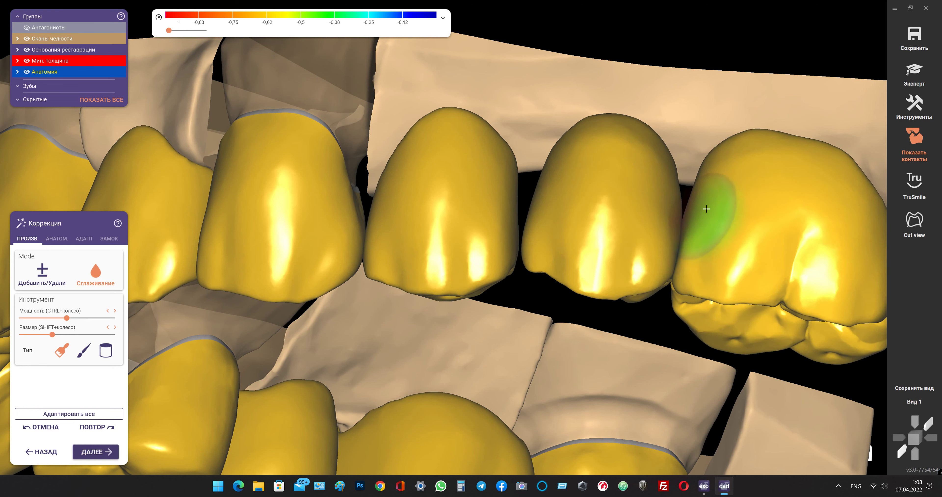
{"action": "right_click_drag", "start_coordinate": [826, 237], "coordinate": [711, 249]}
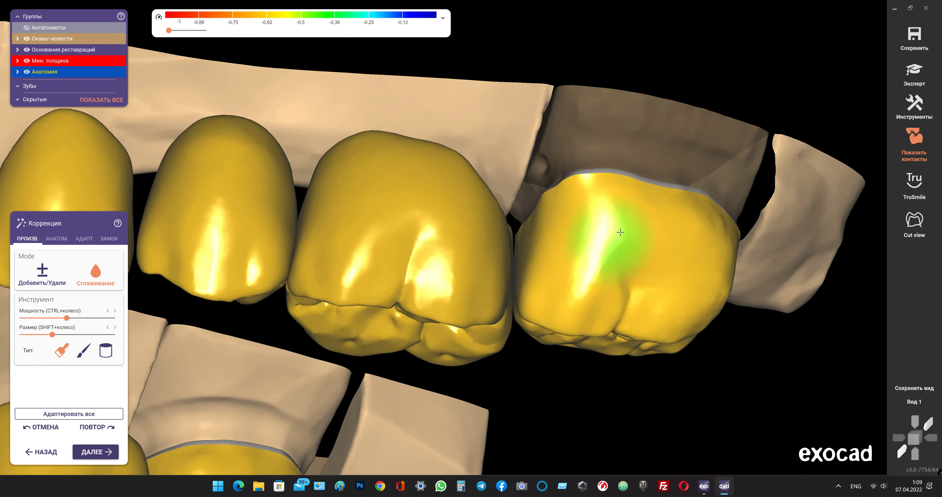
{"action": "right_click_drag", "start_coordinate": [662, 216], "coordinate": [723, 283]}
{"action": "left_click", "coordinate": [723, 283]}
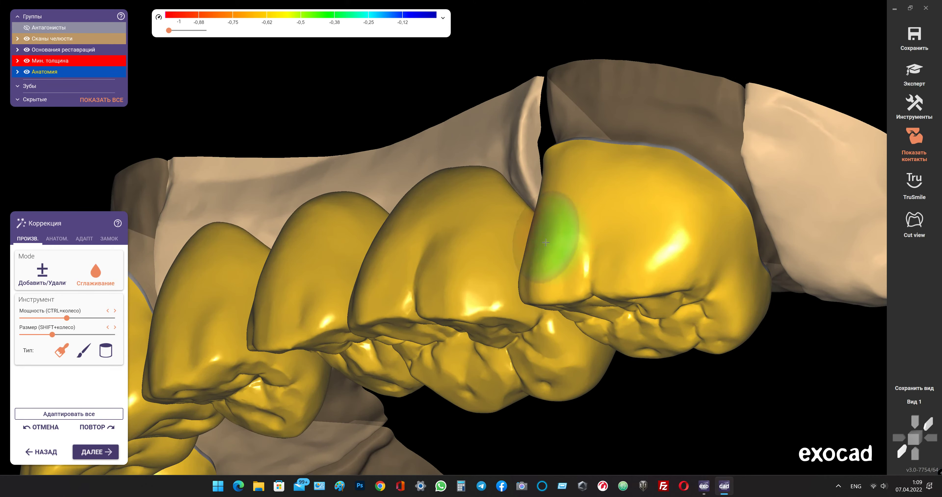
{"action": "mouse_move", "coordinate": [610, 241]}
{"action": "right_mouse_down"}
{"action": "mouse_move", "coordinate": [538, 253]}
{"action": "mouse_move", "coordinate": [624, 273]}
{"action": "right_mouse_up"}
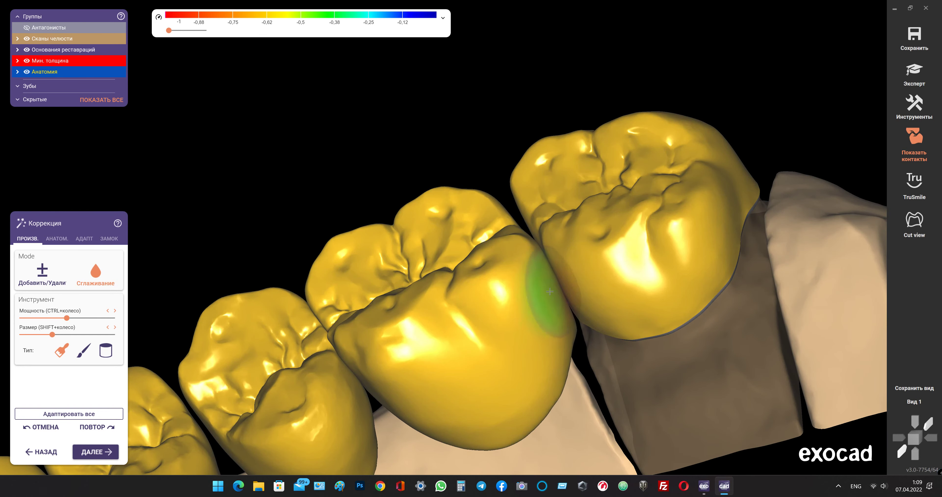
- Smooth the lower surfaces of the left and middle back crowns with back-and-forth passes
{"action": "mouse_move", "coordinate": [378, 390]}
{"action": "right_mouse_down"}
{"action": "mouse_move", "coordinate": [399, 336]}
{"action": "mouse_move", "coordinate": [401, 384]}
{"action": "mouse_move", "coordinate": [403, 290]}
{"action": "right_mouse_up"}
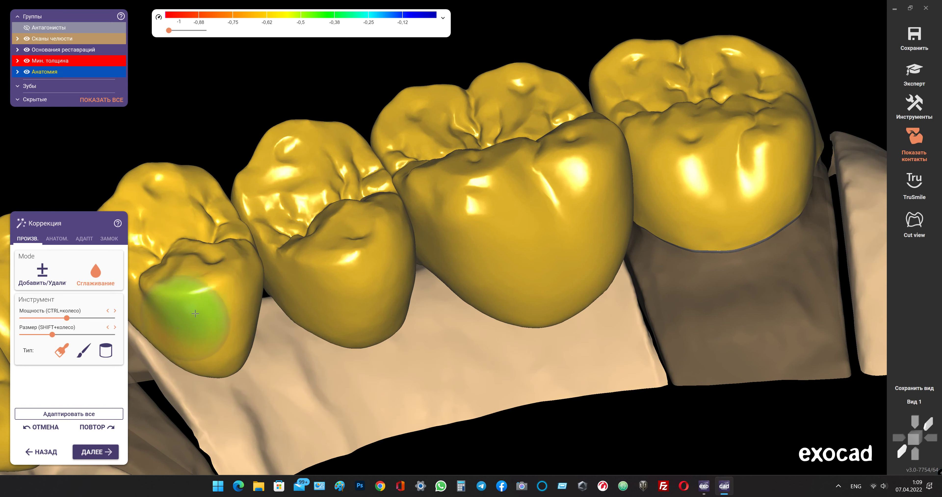
{"action": "right_click_drag", "start_coordinate": [185, 209], "coordinate": [295, 273]}
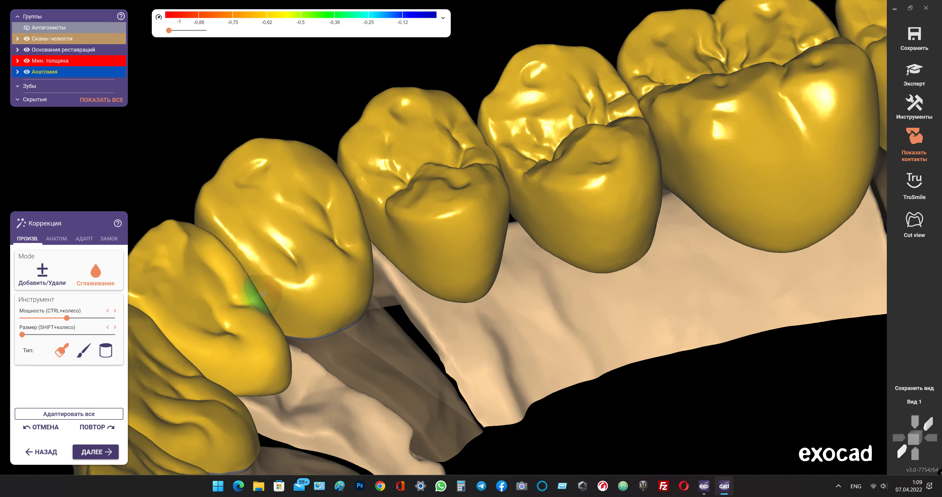
{"action": "scroll", "coordinate": [362, 293], "scroll_direction": "up", "scroll_amount": 3}
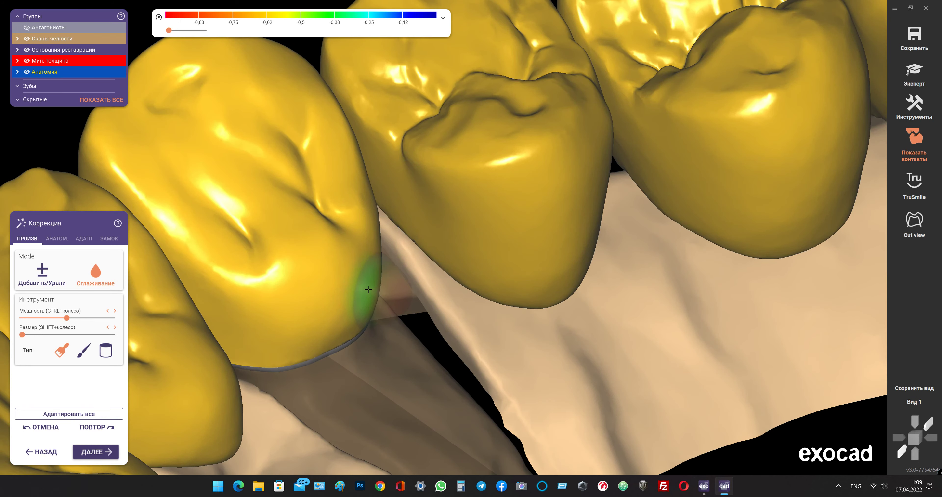
{"action": "mouse_move", "coordinate": [369, 290]}
{"action": "left_mouse_down"}
{"action": "mouse_move", "coordinate": [322, 325]}
{"action": "mouse_move", "coordinate": [263, 332]}
{"action": "mouse_move", "coordinate": [289, 273]}
{"action": "mouse_move", "coordinate": [351, 264]}
{"action": "mouse_move", "coordinate": [265, 292]}
{"action": "mouse_move", "coordinate": [330, 282]}
{"action": "mouse_move", "coordinate": [357, 225]}
{"action": "mouse_move", "coordinate": [269, 308]}
{"action": "mouse_move", "coordinate": [253, 283]}
{"action": "mouse_move", "coordinate": [337, 277]}
{"action": "mouse_move", "coordinate": [364, 261]}
{"action": "left_mouse_up"}
{"action": "mouse_move", "coordinate": [369, 296]}
{"action": "left_mouse_down"}
{"action": "mouse_move", "coordinate": [349, 205]}
{"action": "mouse_move", "coordinate": [322, 290]}
{"action": "mouse_move", "coordinate": [235, 309]}
{"action": "mouse_move", "coordinate": [237, 339]}
{"action": "mouse_move", "coordinate": [368, 252]}
{"action": "mouse_move", "coordinate": [336, 319]}
{"action": "left_mouse_up"}
{"action": "mouse_move", "coordinate": [336, 319]}
{"action": "right_mouse_down"}
{"action": "mouse_move", "coordinate": [332, 311]}
{"action": "mouse_move", "coordinate": [442, 268]}
{"action": "mouse_move", "coordinate": [430, 242]}
{"action": "right_mouse_up"}
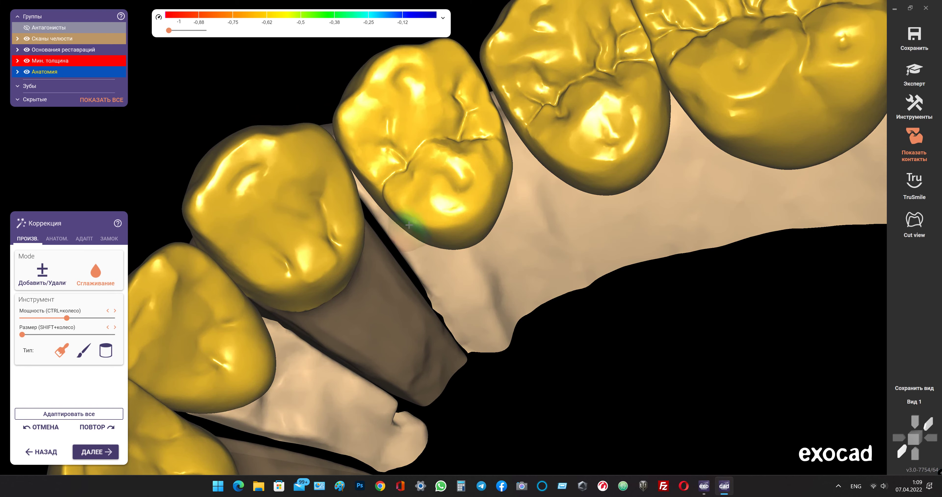
{"action": "mouse_move", "coordinate": [417, 229]}
{"action": "left_mouse_down"}
{"action": "mouse_move", "coordinate": [473, 210]}
{"action": "mouse_move", "coordinate": [503, 173]}
{"action": "left_mouse_up"}
{"action": "right_click_drag", "start_coordinate": [502, 172], "coordinate": [518, 212]}
{"action": "mouse_move", "coordinate": [467, 217]}
{"action": "left_mouse_down"}
{"action": "mouse_move", "coordinate": [409, 227]}
{"action": "mouse_move", "coordinate": [446, 237]}
{"action": "mouse_move", "coordinate": [465, 272]}
{"action": "mouse_move", "coordinate": [491, 278]}
{"action": "mouse_move", "coordinate": [393, 247]}
{"action": "mouse_move", "coordinate": [384, 217]}
{"action": "left_mouse_up"}
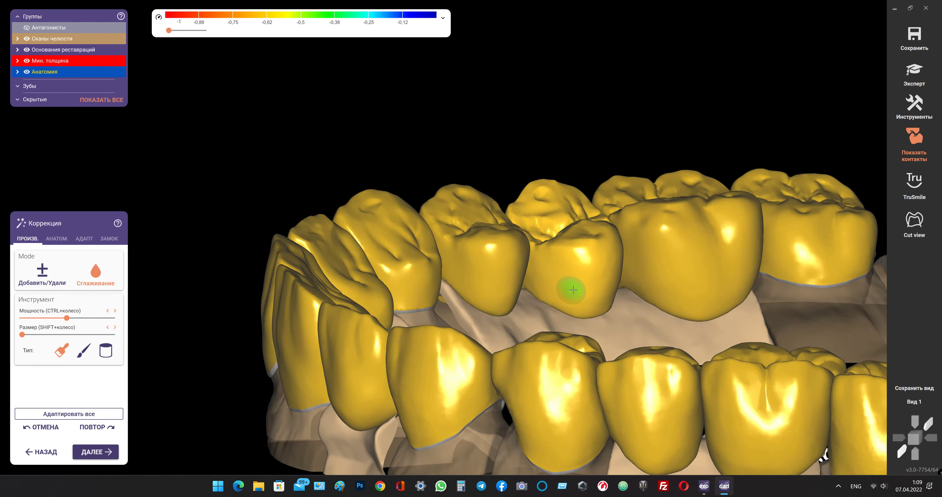
{"action": "mouse_move", "coordinate": [569, 285]}
{"action": "right_mouse_down"}
{"action": "mouse_move", "coordinate": [632, 258]}
{"action": "mouse_move", "coordinate": [631, 199]}
{"action": "right_mouse_up"}
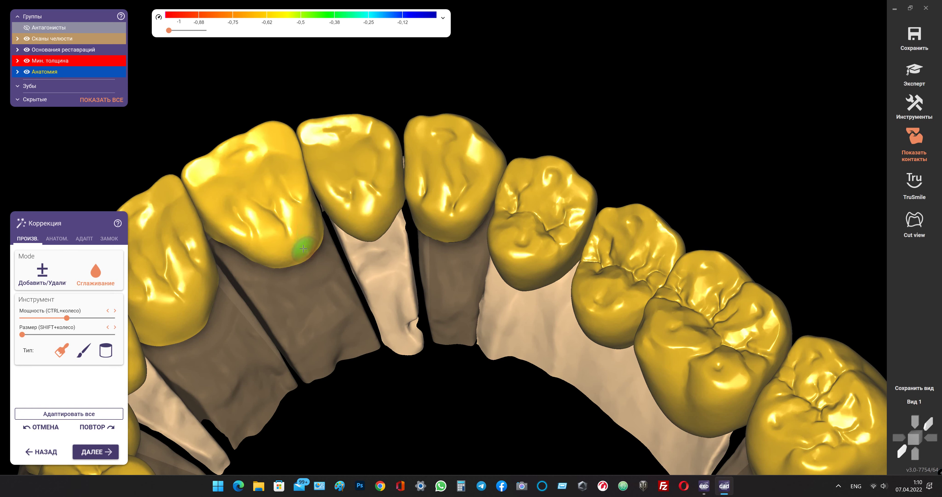
- With a bigger Сглаживание brush, smooth the front crown's lower-left edge, then orbit the arch
{"action": "scroll", "coordinate": [301, 247], "scroll_direction": "up", "scroll_amount": 3, "text": "shift"}
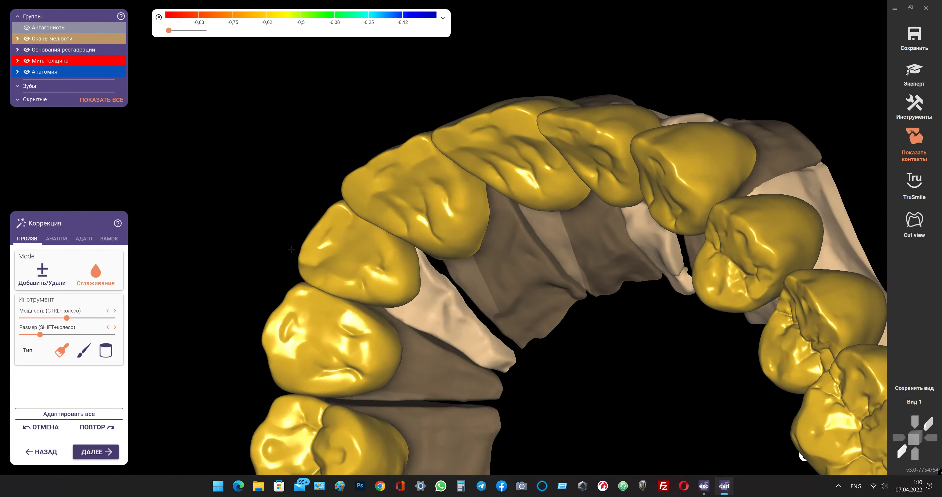
{"action": "mouse_move", "coordinate": [291, 249]}
{"action": "right_mouse_down"}
{"action": "mouse_move", "coordinate": [366, 238]}
{"action": "mouse_move", "coordinate": [353, 202]}
{"action": "right_mouse_up"}
{"action": "left_click_drag", "start_coordinate": [453, 226], "coordinate": [412, 261]}
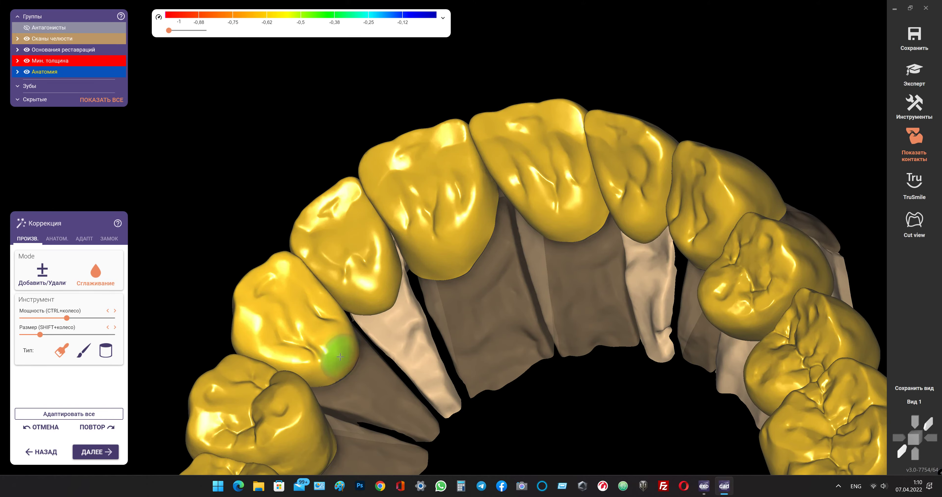
{"action": "right_click_drag", "start_coordinate": [348, 298], "coordinate": [481, 231]}
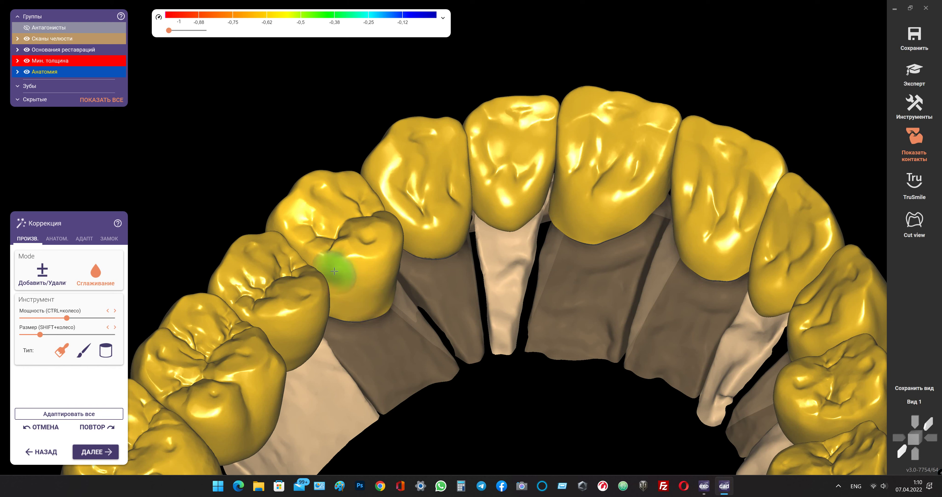
{"action": "mouse_move", "coordinate": [383, 267]}
{"action": "right_mouse_down"}
{"action": "mouse_move", "coordinate": [408, 262]}
{"action": "mouse_move", "coordinate": [389, 251]}
{"action": "right_mouse_up"}
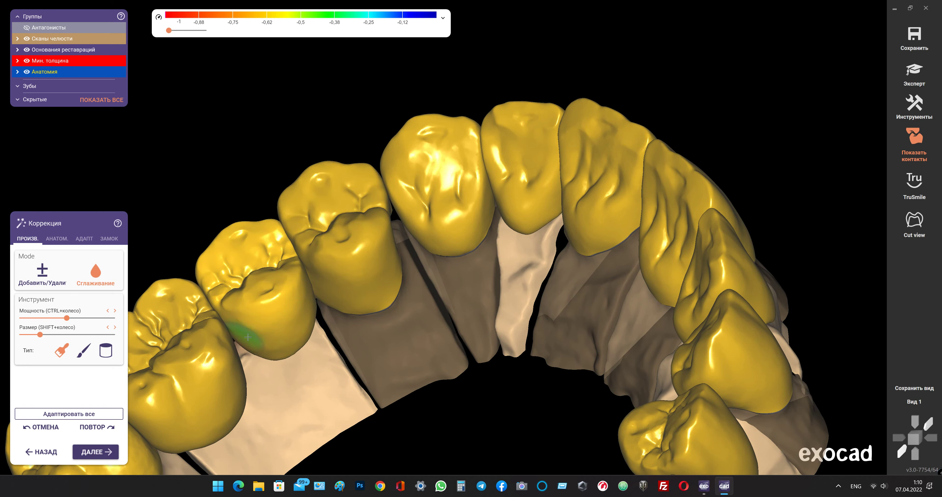
{"action": "mouse_move", "coordinate": [203, 391]}
{"action": "right_mouse_down"}
{"action": "mouse_move", "coordinate": [494, 179]}
{"action": "mouse_move", "coordinate": [475, 215]}
{"action": "right_mouse_up"}
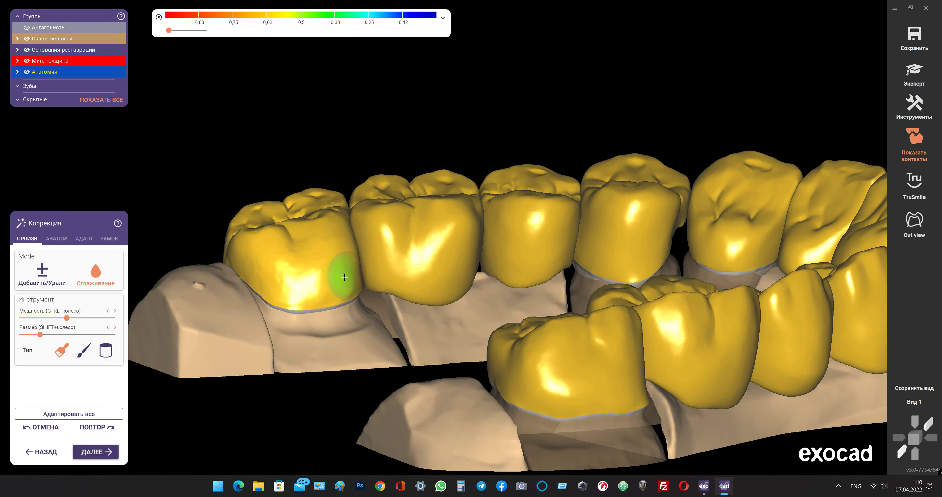
- Smooth the side crowns' lower surfaces across onto their neighbouring crowns near the connectors
{"action": "mouse_move", "coordinate": [344, 277]}
{"action": "left_mouse_down"}
{"action": "mouse_move", "coordinate": [301, 291]}
{"action": "mouse_move", "coordinate": [253, 272]}
{"action": "mouse_move", "coordinate": [320, 252]}
{"action": "mouse_move", "coordinate": [351, 272]}
{"action": "left_mouse_up"}
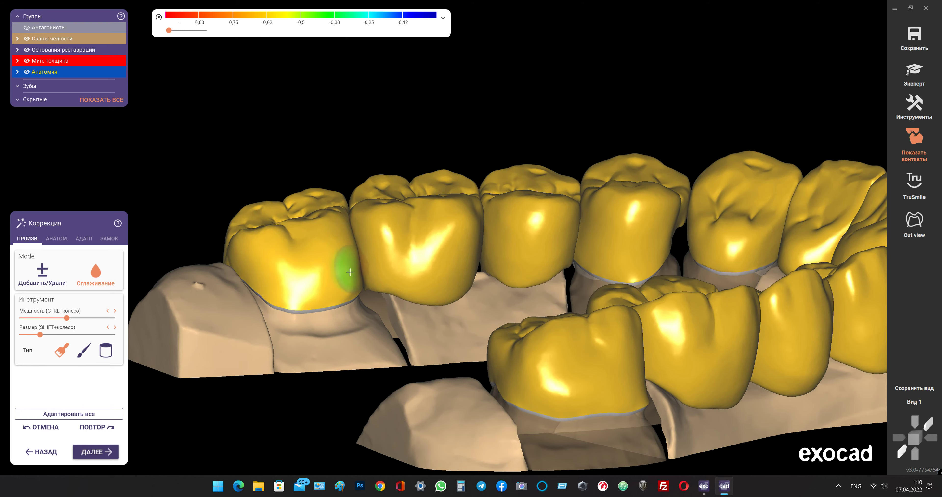
{"action": "mouse_move", "coordinate": [298, 294]}
{"action": "right_mouse_down"}
{"action": "mouse_move", "coordinate": [332, 252]}
{"action": "mouse_move", "coordinate": [309, 294]}
{"action": "mouse_move", "coordinate": [263, 242]}
{"action": "mouse_move", "coordinate": [305, 263]}
{"action": "right_mouse_up"}
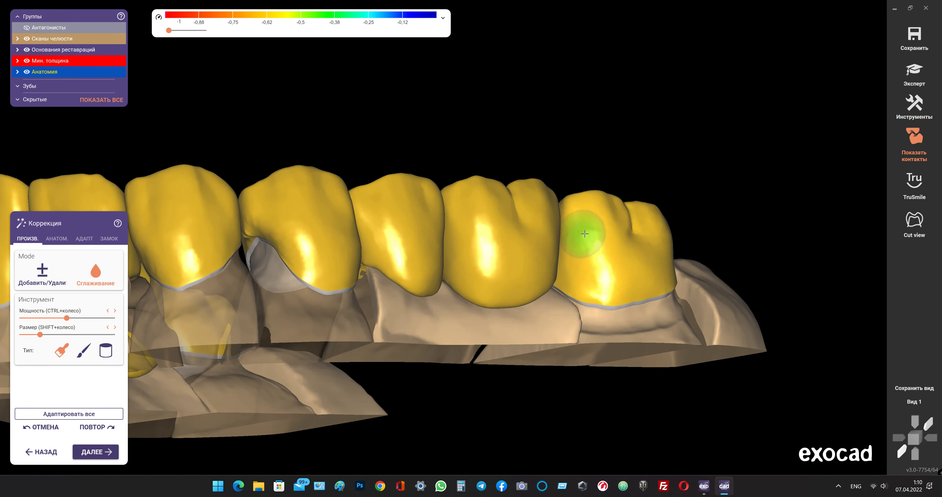
{"action": "left_click_drag", "start_coordinate": [595, 277], "coordinate": [579, 286]}
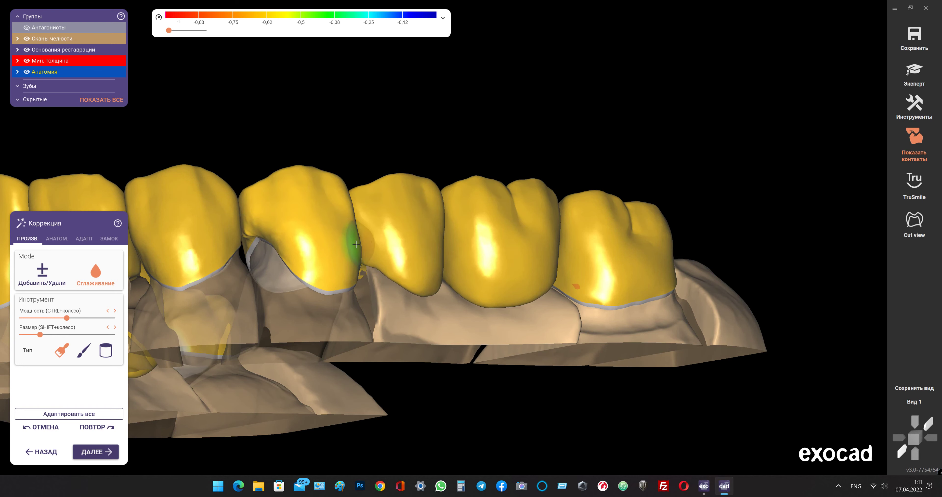
{"action": "mouse_move", "coordinate": [430, 269]}
{"action": "right_mouse_down"}
{"action": "mouse_move", "coordinate": [298, 261]}
{"action": "mouse_move", "coordinate": [287, 245]}
{"action": "mouse_move", "coordinate": [431, 270]}
{"action": "right_mouse_up"}
{"action": "scroll", "coordinate": [285, 242], "scroll_direction": "up", "scroll_amount": 5}
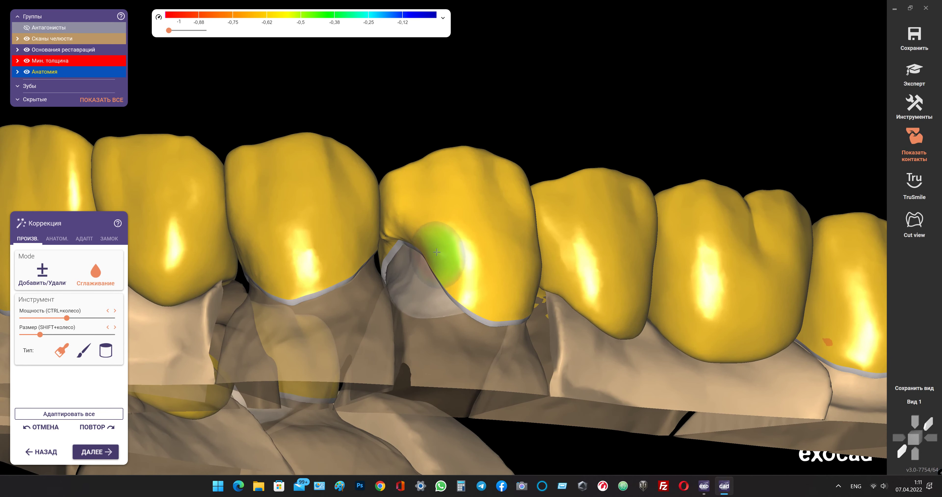
{"action": "right_click_drag", "start_coordinate": [505, 269], "coordinate": [504, 267]}
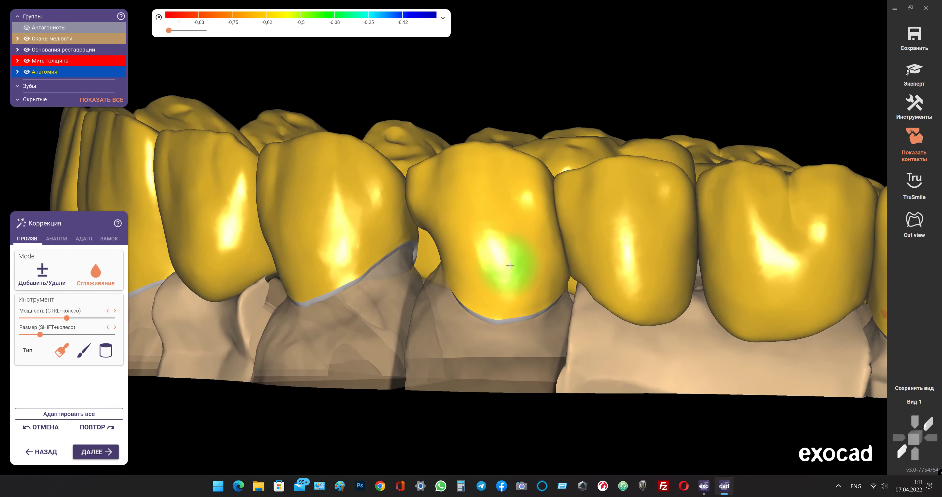
{"action": "right_click_drag", "start_coordinate": [567, 210], "coordinate": [580, 226]}
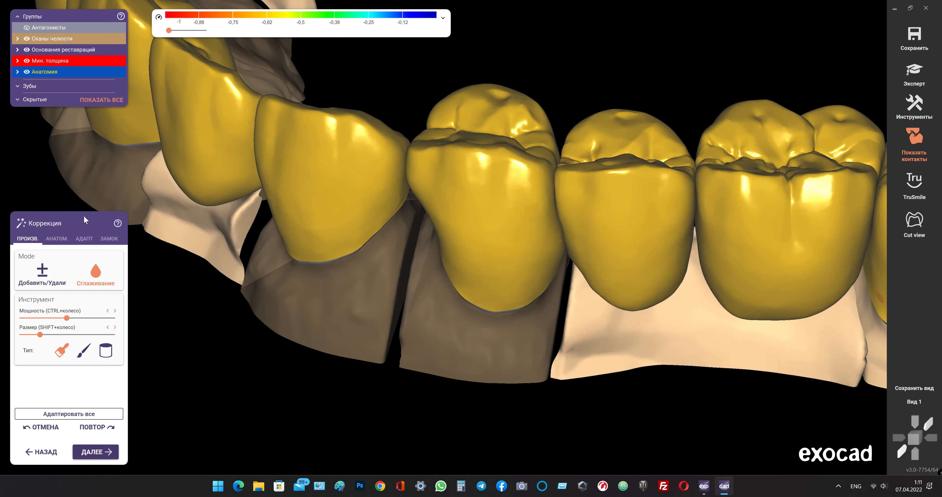
- In АНАТОМ. with Части зуба, bulge the front crowns' contact surfaces toward neighbours, then reselect Бугры
{"action": "left_click", "coordinate": [57, 240]}
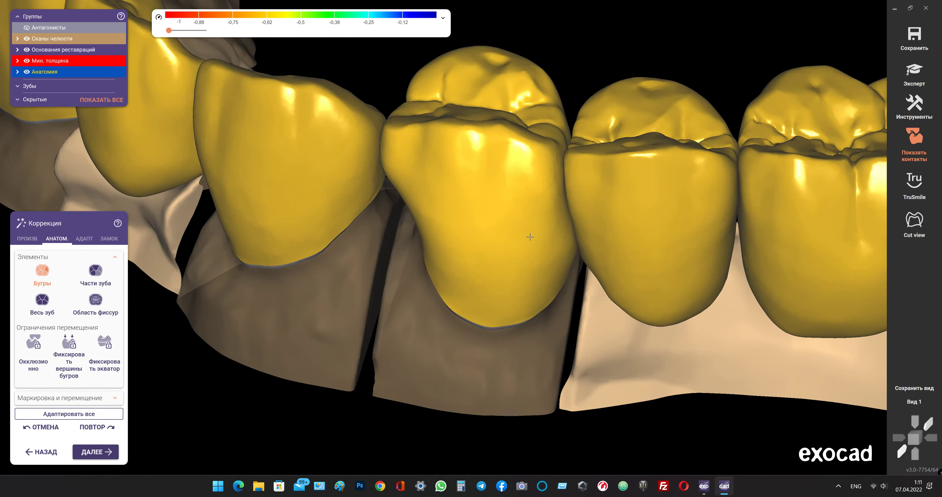
{"action": "right_click_drag", "start_coordinate": [512, 245], "coordinate": [532, 233]}
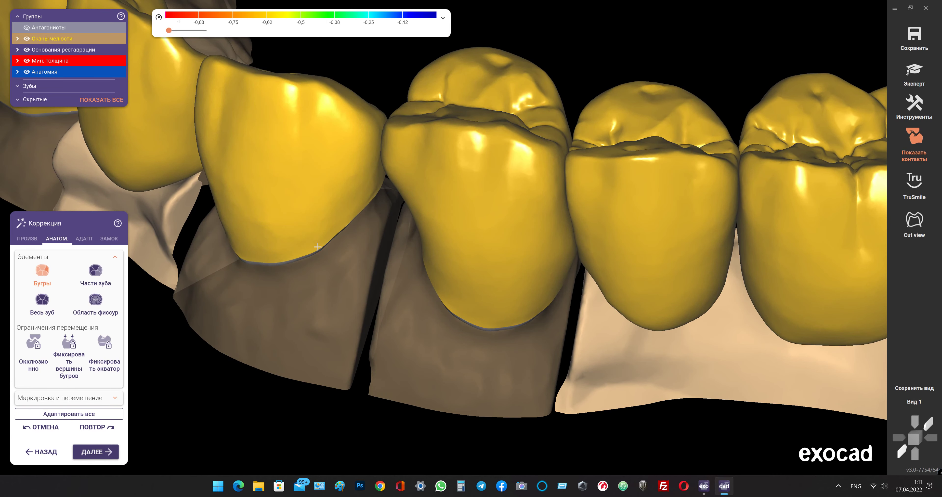
{"action": "left_click", "coordinate": [115, 281]}
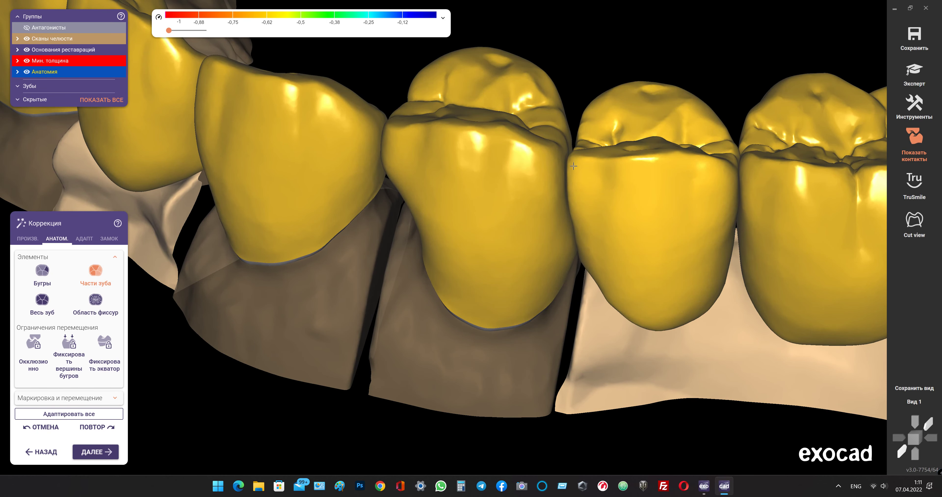
{"action": "left_click_drag", "start_coordinate": [573, 167], "coordinate": [580, 168]}
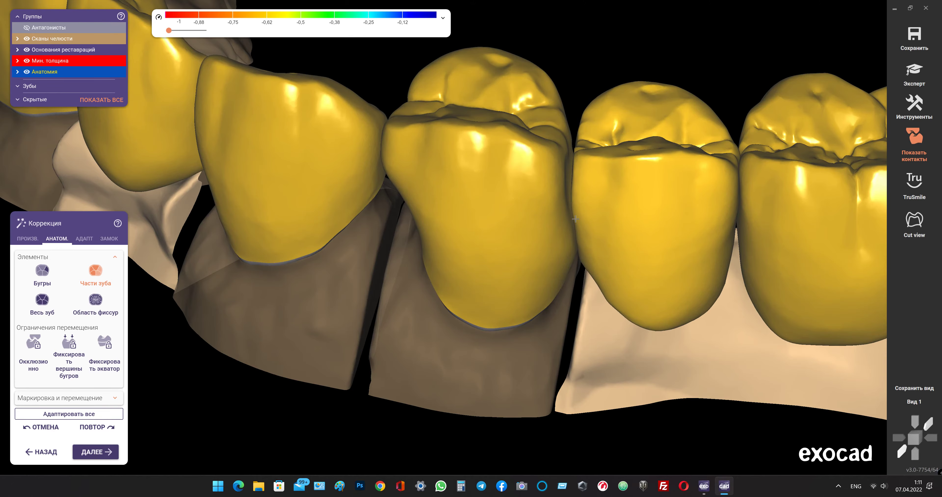
{"action": "left_click_drag", "start_coordinate": [578, 233], "coordinate": [584, 232]}
{"action": "right_click_drag", "start_coordinate": [608, 209], "coordinate": [585, 214]}
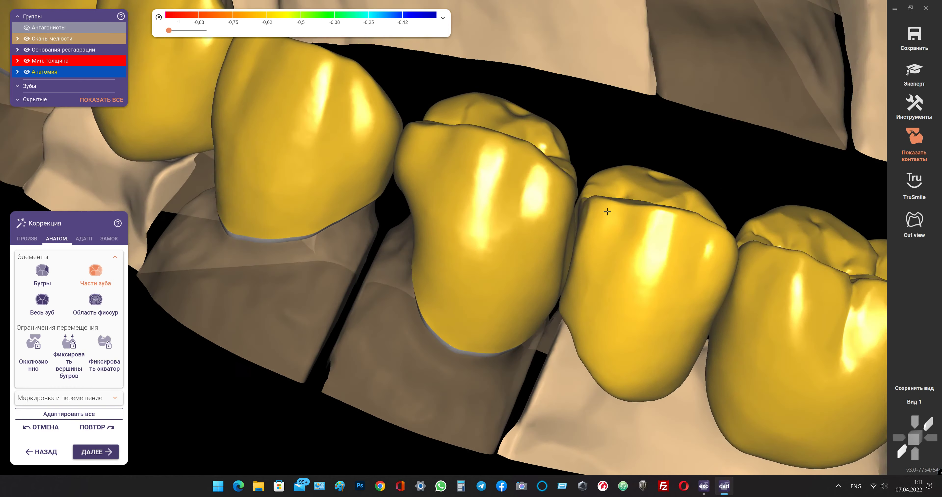
{"action": "left_click_drag", "start_coordinate": [570, 212], "coordinate": [582, 218]}
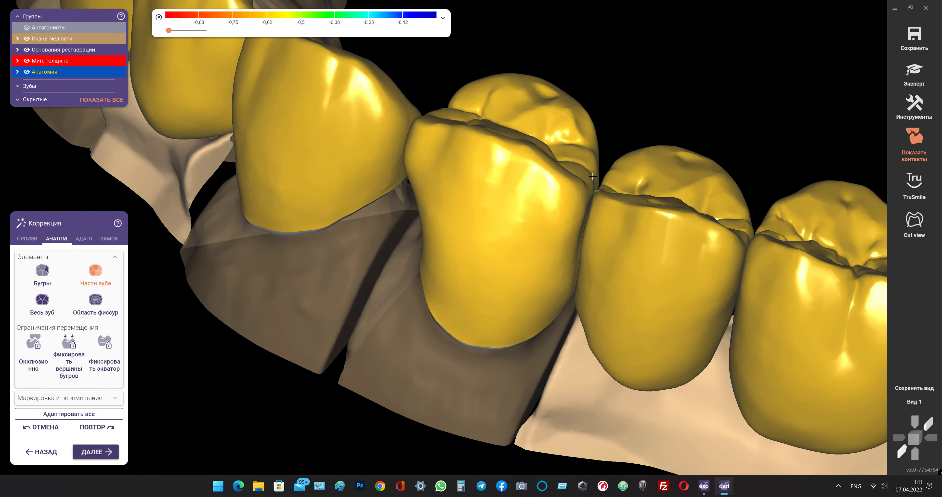
{"action": "right_click_drag", "start_coordinate": [595, 178], "coordinate": [409, 270]}
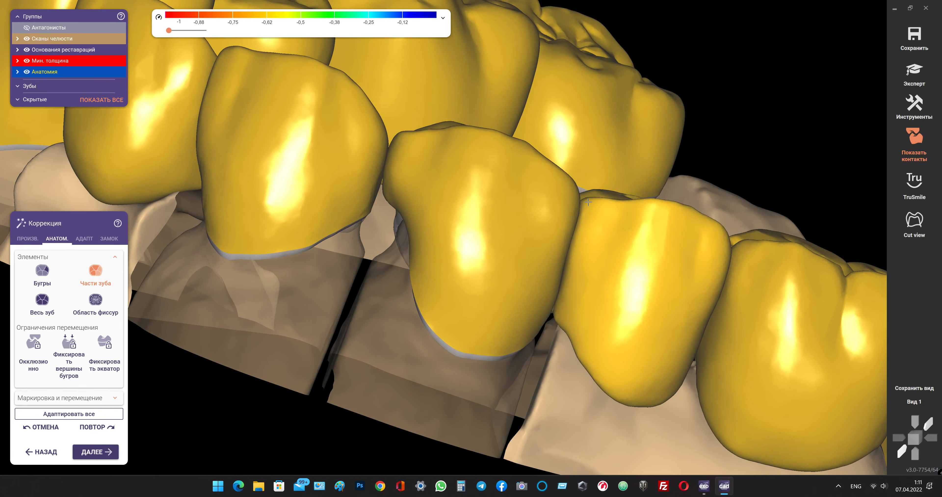
{"action": "left_click", "coordinate": [42, 272]}
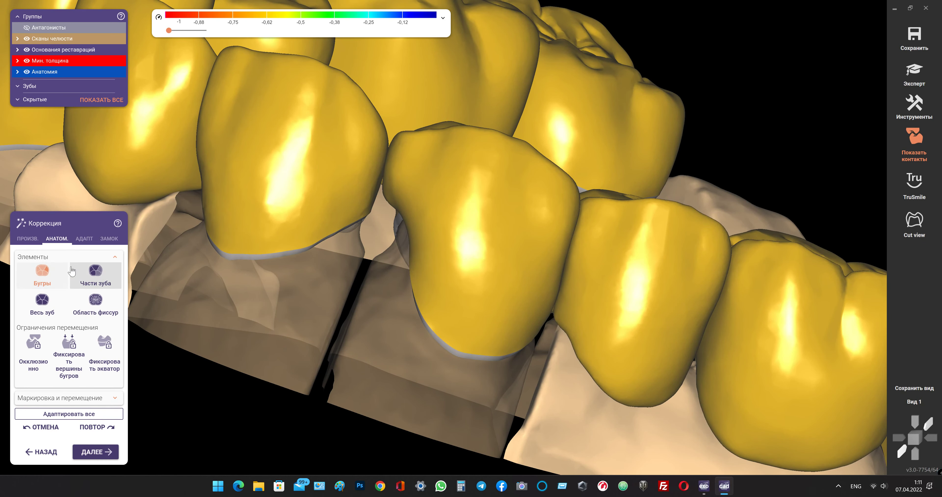
{"action": "mouse_move", "coordinate": [421, 320]}
{"action": "right_mouse_down"}
{"action": "mouse_move", "coordinate": [504, 399]}
{"action": "mouse_move", "coordinate": [513, 328]}
{"action": "mouse_move", "coordinate": [602, 284]}
{"action": "right_mouse_up"}
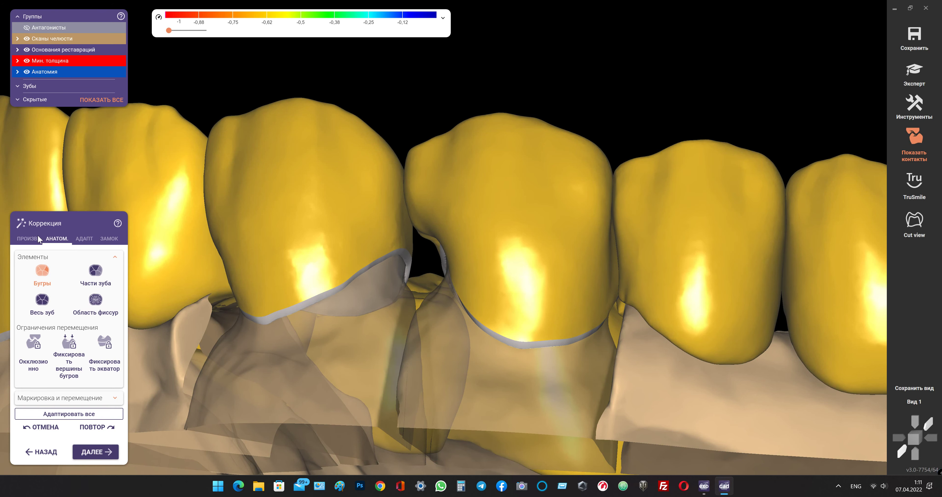
- In ПРОИЗВ. free-form mode, shrink the brush and zoom onto the connector between two crowns
{"action": "left_click", "coordinate": [38, 238]}
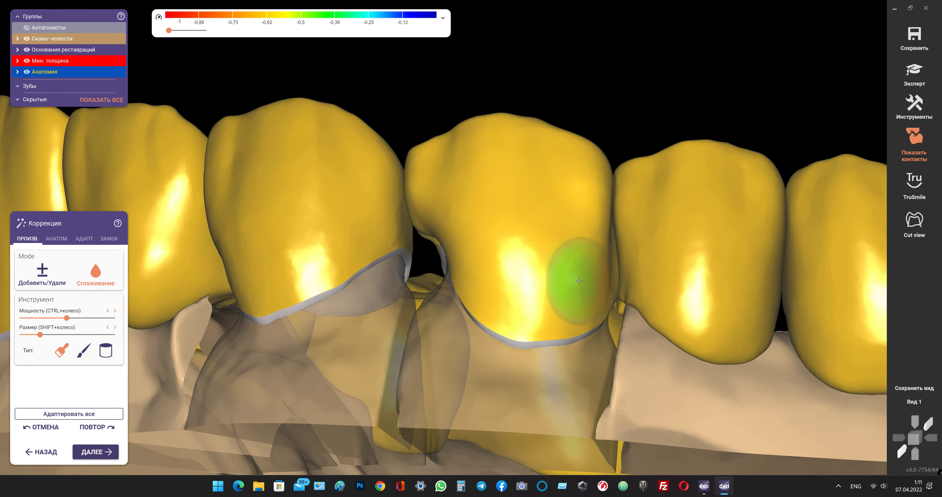
{"action": "scroll", "coordinate": [581, 280], "scroll_direction": "down", "scroll_amount": 5, "text": "shift"}
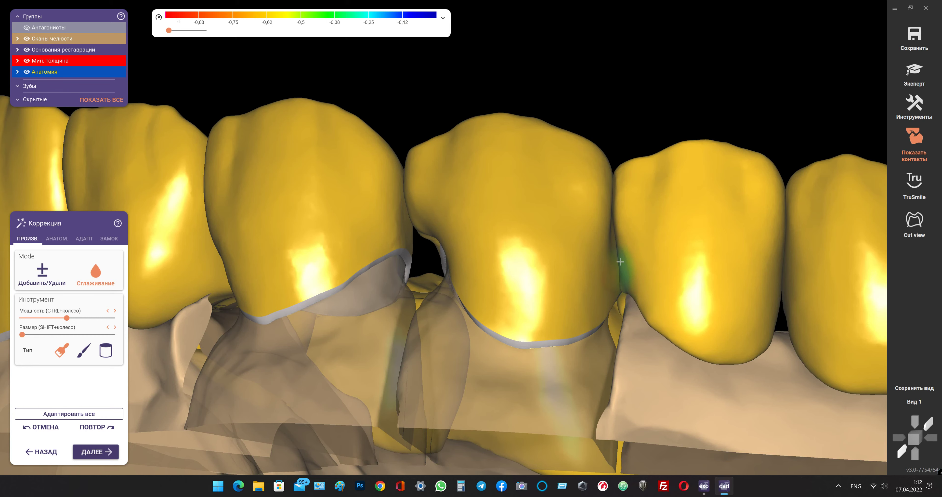
{"action": "scroll", "coordinate": [625, 279], "scroll_direction": "down", "scroll_amount": 5}
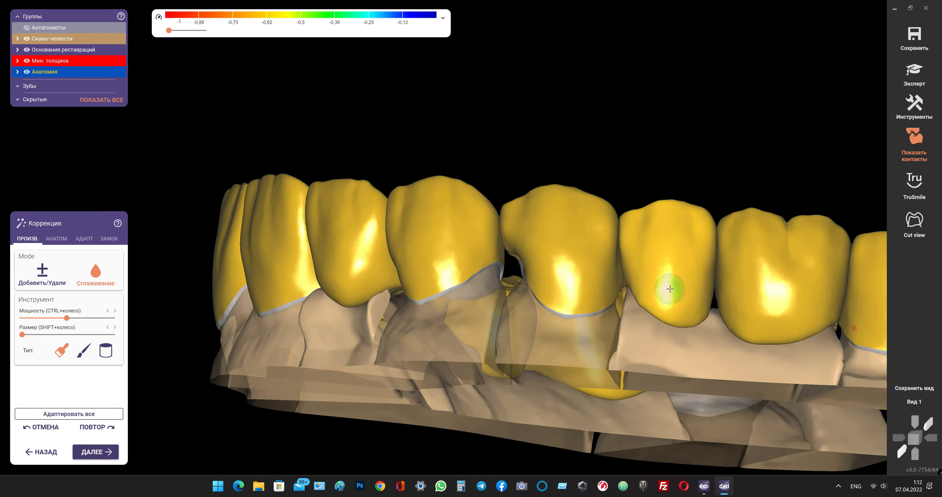
{"action": "mouse_move", "coordinate": [647, 288]}
{"action": "right_mouse_down"}
{"action": "mouse_move", "coordinate": [672, 288]}
{"action": "mouse_move", "coordinate": [540, 288]}
{"action": "mouse_move", "coordinate": [551, 269]}
{"action": "mouse_move", "coordinate": [524, 275]}
{"action": "right_mouse_up"}
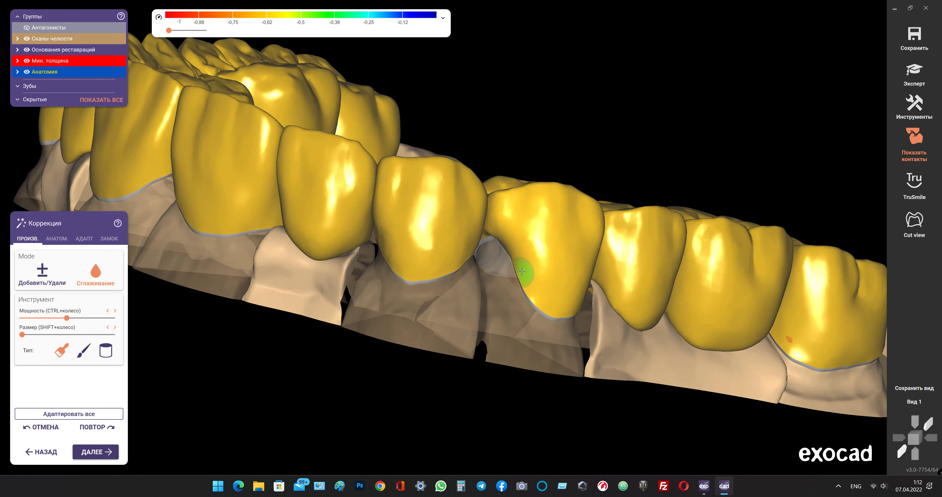
{"action": "right_click_drag", "start_coordinate": [486, 220], "coordinate": [542, 220]}
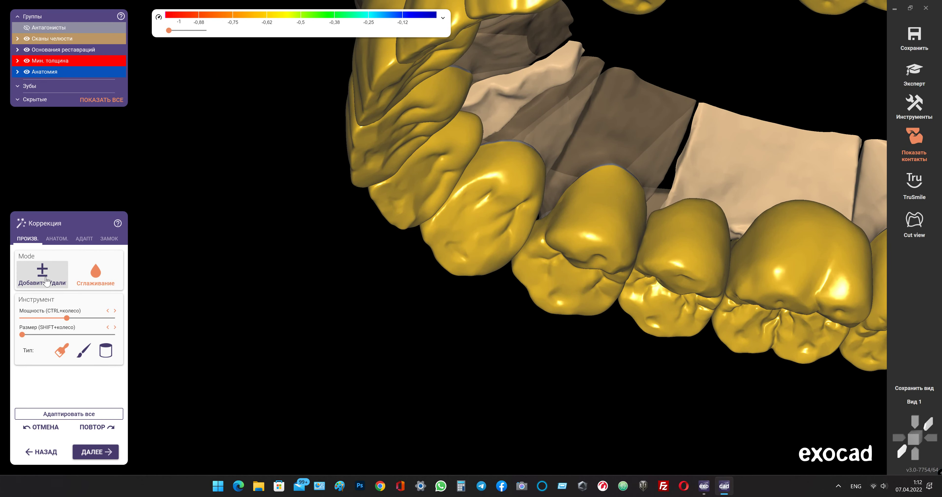
{"action": "scroll", "coordinate": [602, 207], "scroll_direction": "up", "scroll_amount": 3}
{"action": "right_click_drag", "start_coordinate": [602, 207], "coordinate": [603, 168]}
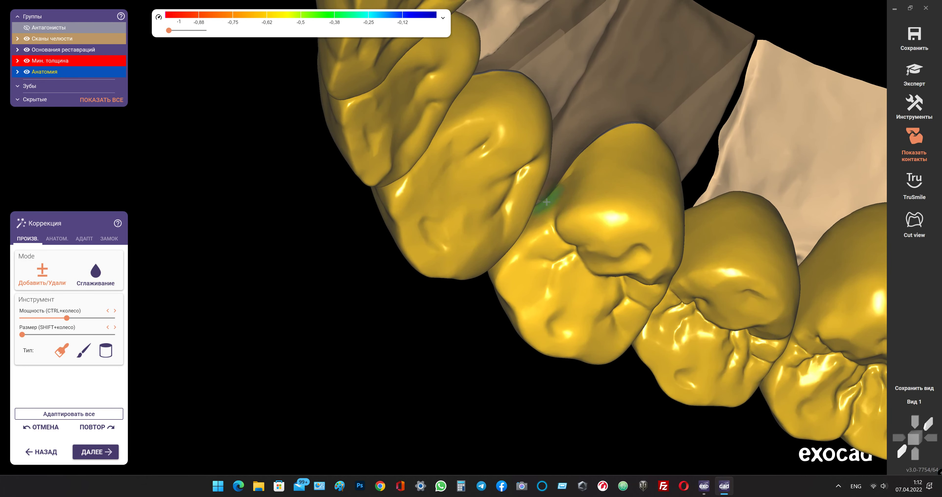
{"action": "scroll", "coordinate": [551, 204], "scroll_direction": "up", "scroll_amount": 3}
{"action": "scroll", "coordinate": [577, 198], "scroll_direction": "up", "scroll_amount": 1}
{"action": "scroll", "coordinate": [579, 178], "scroll_direction": "up", "scroll_amount": 3, "text": "shift"}
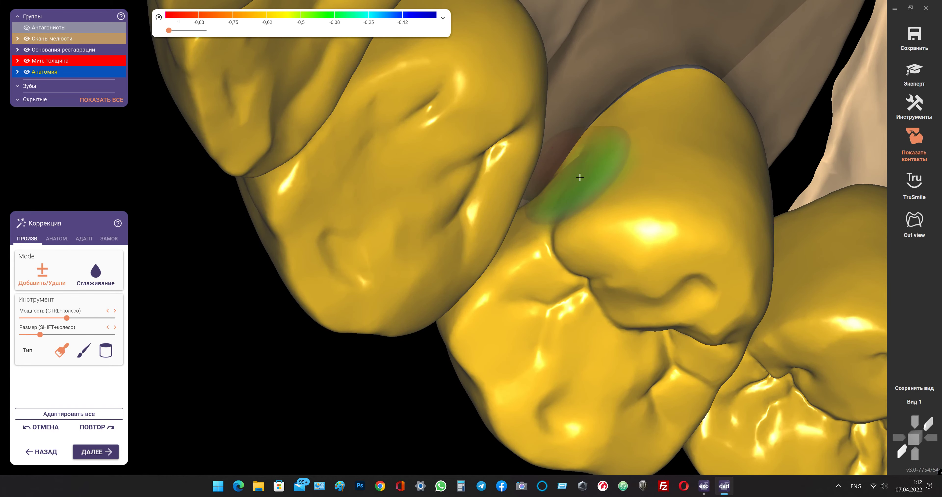
- Add material along the crown's contact edge to fill the connector, then switch to Сглаживание
{"action": "left_click_drag", "start_coordinate": [548, 208], "coordinate": [506, 210]}
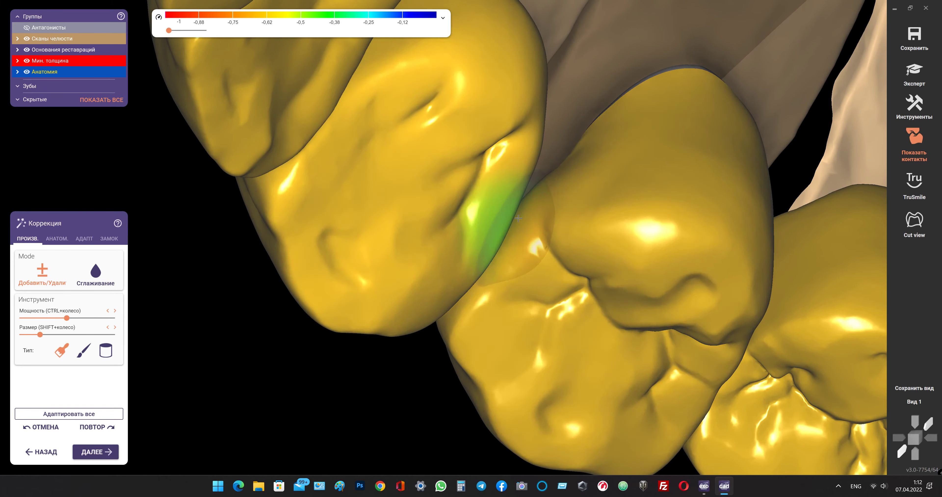
{"action": "scroll", "coordinate": [561, 203], "scroll_direction": "down", "scroll_amount": 3}
{"action": "right_click_drag", "start_coordinate": [564, 200], "coordinate": [610, 136]}
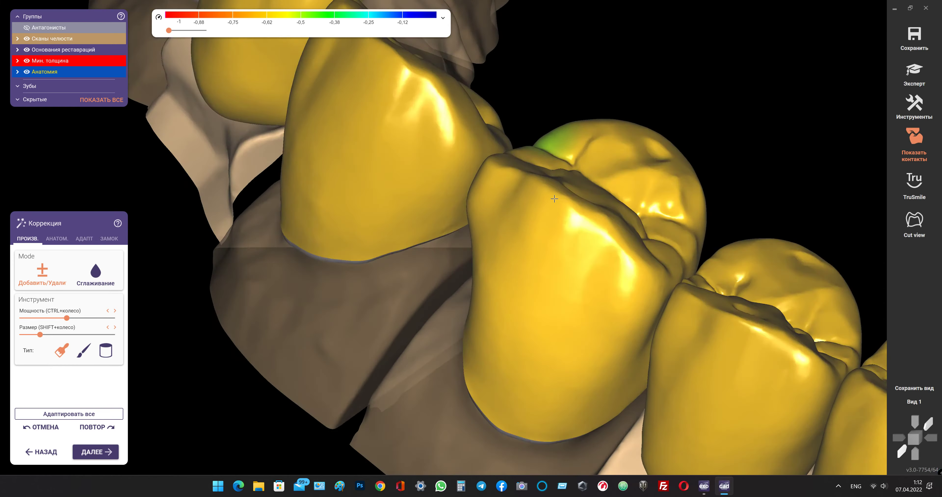
{"action": "scroll", "coordinate": [554, 199], "scroll_direction": "up", "scroll_amount": 4}
{"action": "scroll", "coordinate": [554, 199], "scroll_direction": "down", "scroll_amount": 3}
{"action": "right_click_drag", "start_coordinate": [516, 262], "coordinate": [505, 267]}
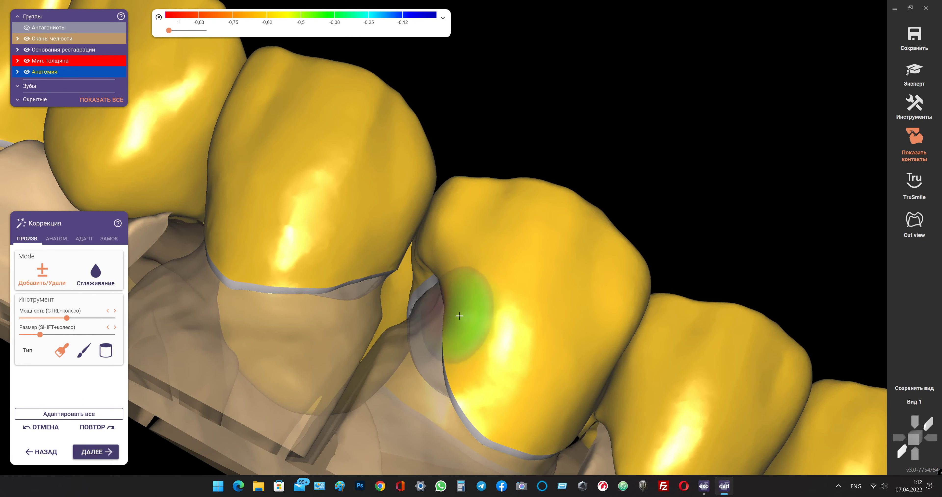
{"action": "scroll", "coordinate": [446, 317], "scroll_direction": "up", "scroll_amount": 3}
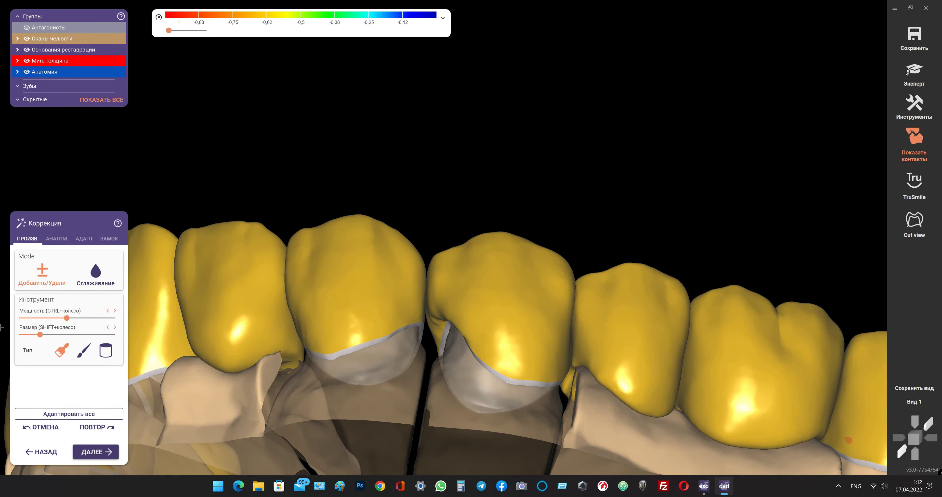
{"action": "left_click", "coordinate": [96, 278]}
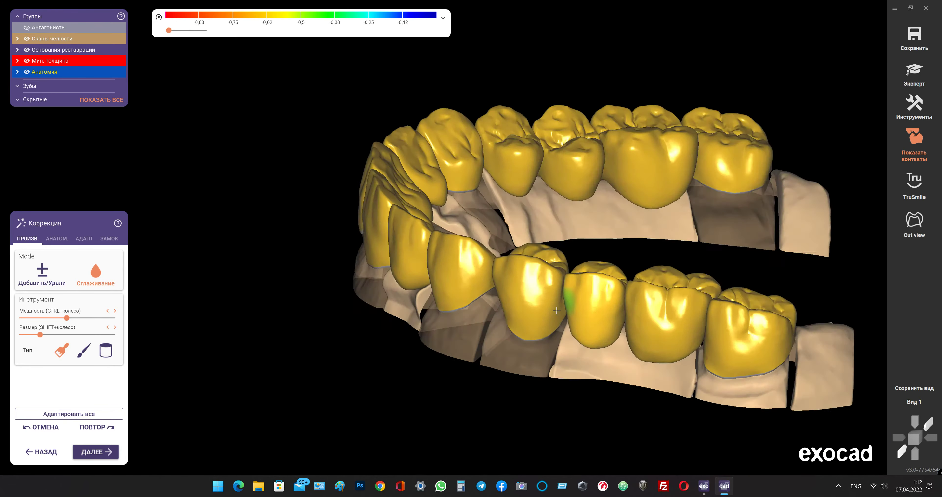
- Adapt to gingiva and occlusion (С сохранением формы), cut all intersections, and advance to reduction
{"action": "left_click", "coordinate": [914, 404]}
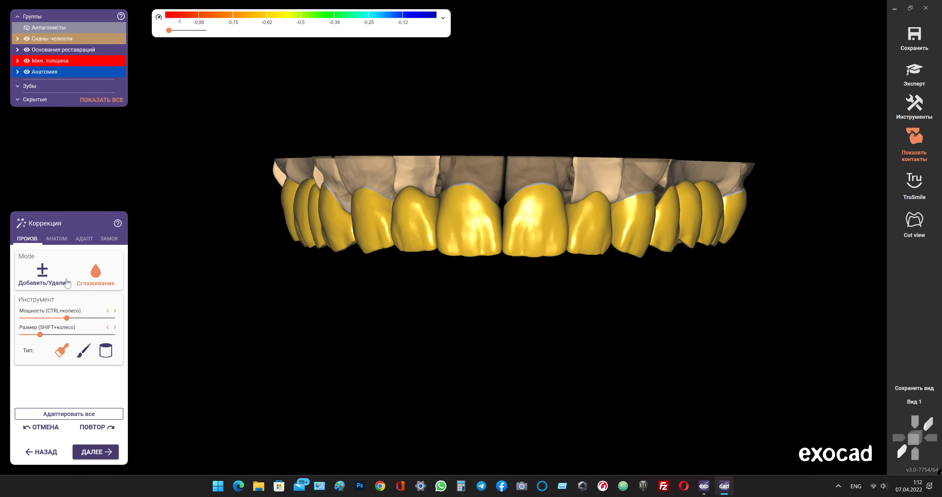
{"action": "left_click", "coordinate": [84, 240]}
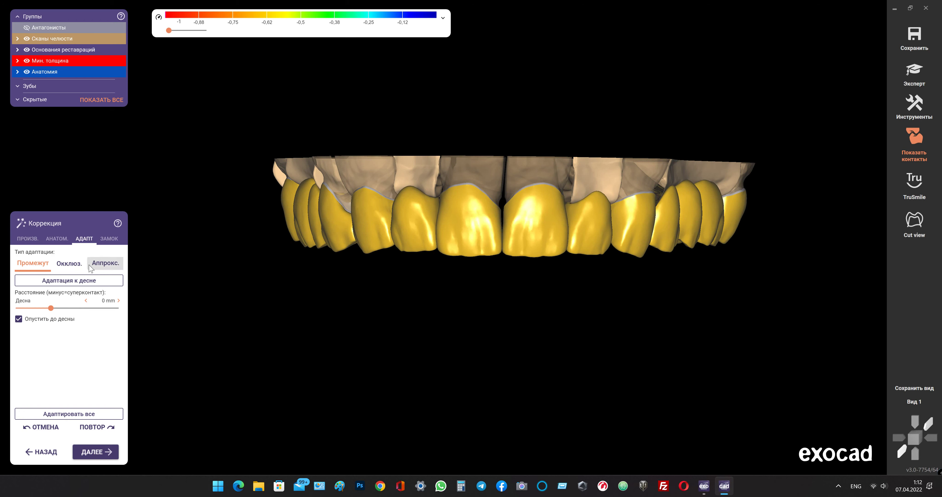
{"action": "left_click", "coordinate": [79, 280]}
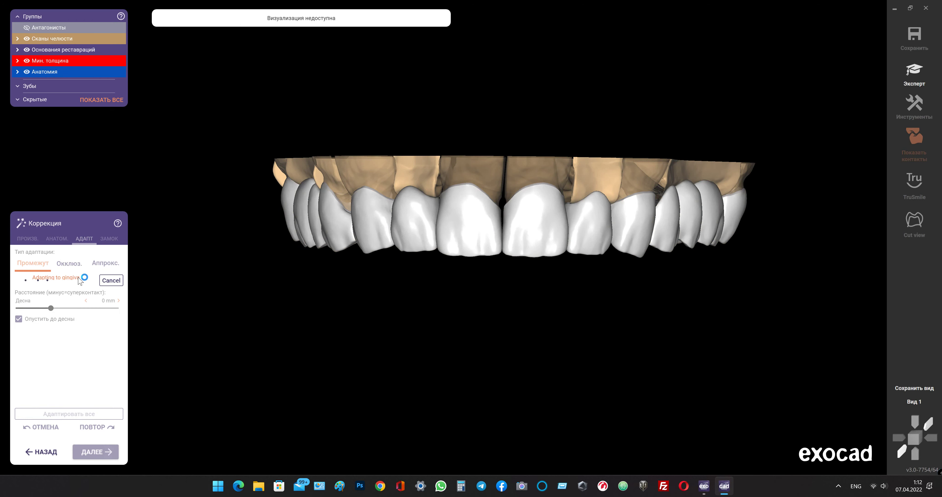
{"action": "left_click", "coordinate": [70, 270]}
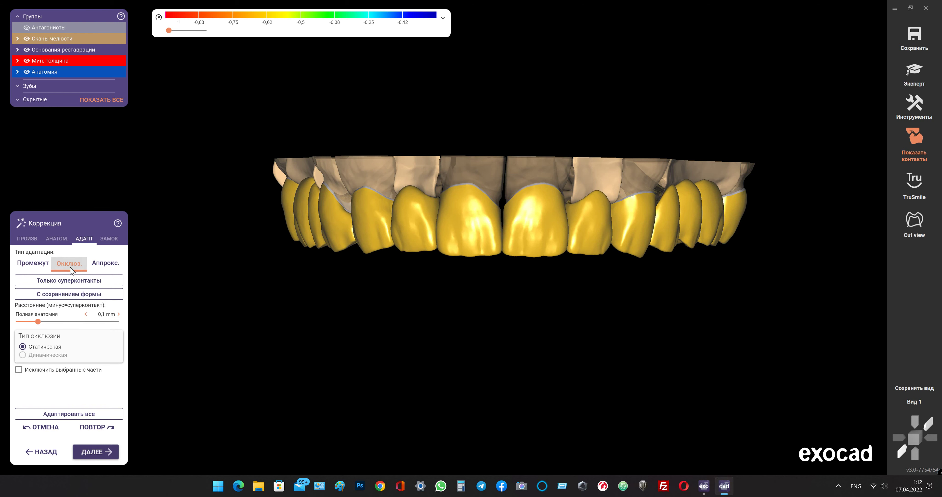
{"action": "left_click", "coordinate": [76, 296]}
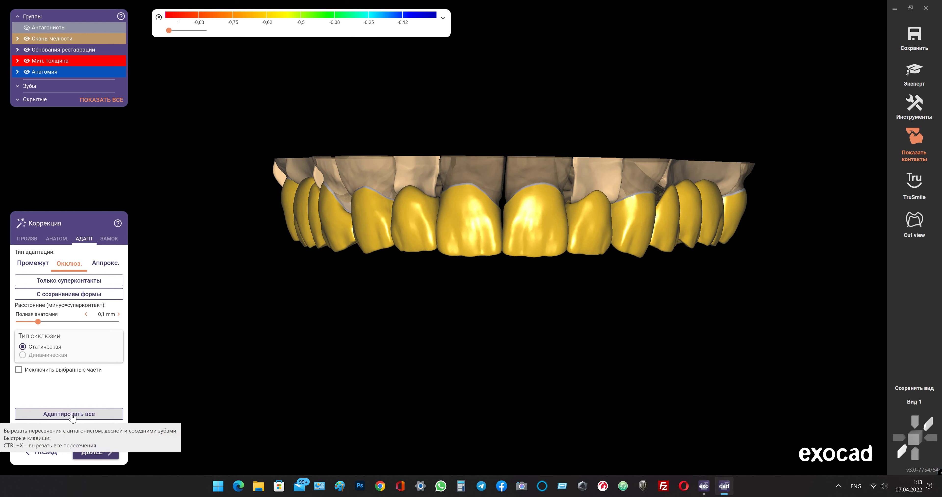
{"action": "left_click", "coordinate": [81, 414]}
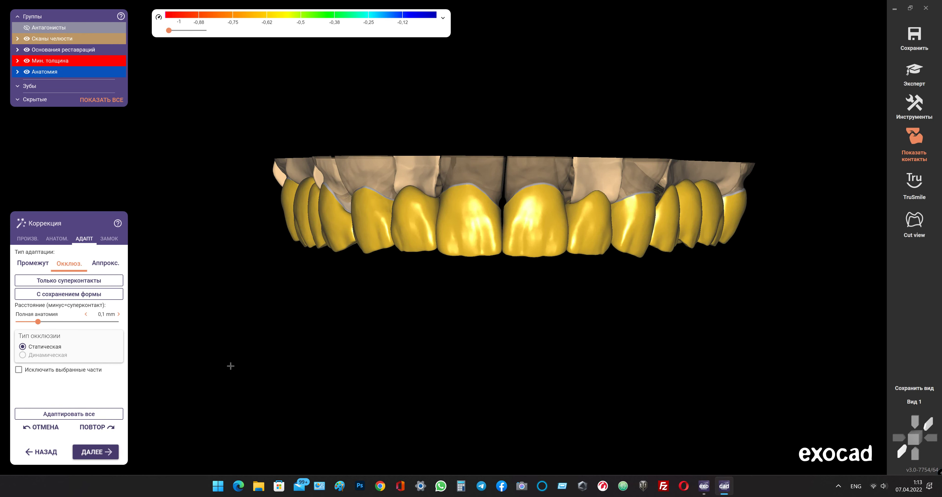
{"action": "left_click", "coordinate": [105, 453]}
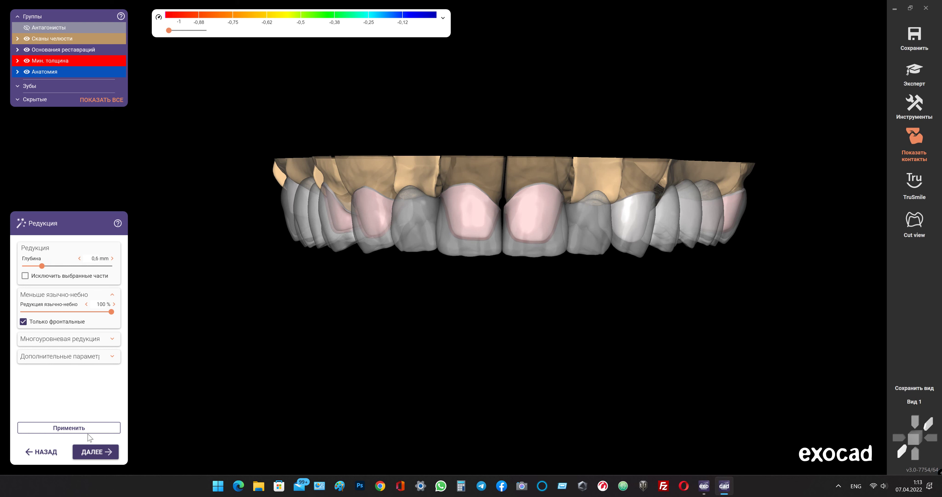
- Apply the reduction, hide Анатомия to inspect it, and reapply at 0.7 then 0.4 mm depth
{"action": "left_click", "coordinate": [85, 429]}
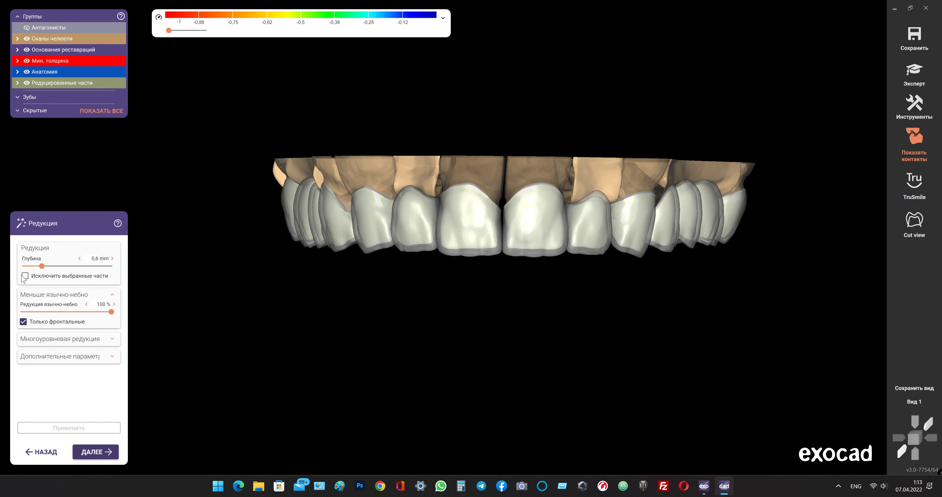
{"action": "left_click", "coordinate": [27, 72]}
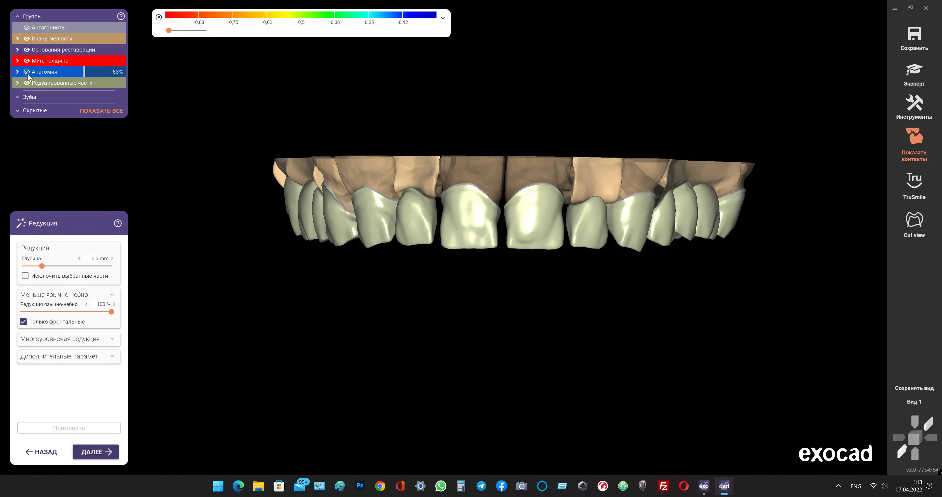
{"action": "right_click_drag", "start_coordinate": [342, 305], "coordinate": [472, 283]}
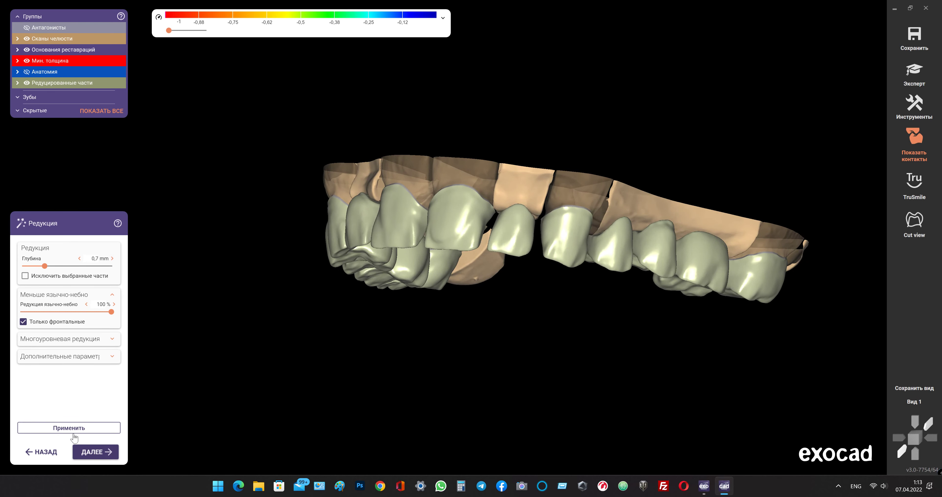
{"action": "left_click", "coordinate": [74, 437]}
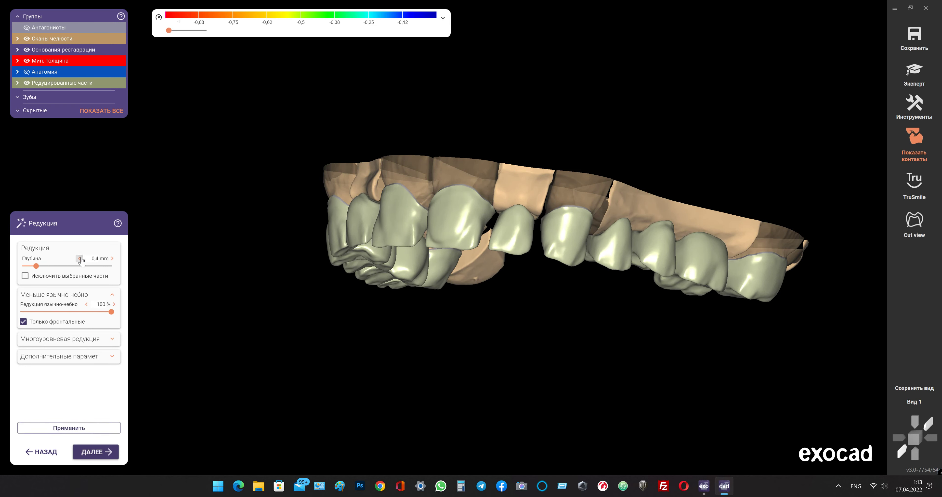
{"action": "left_click", "coordinate": [88, 427]}
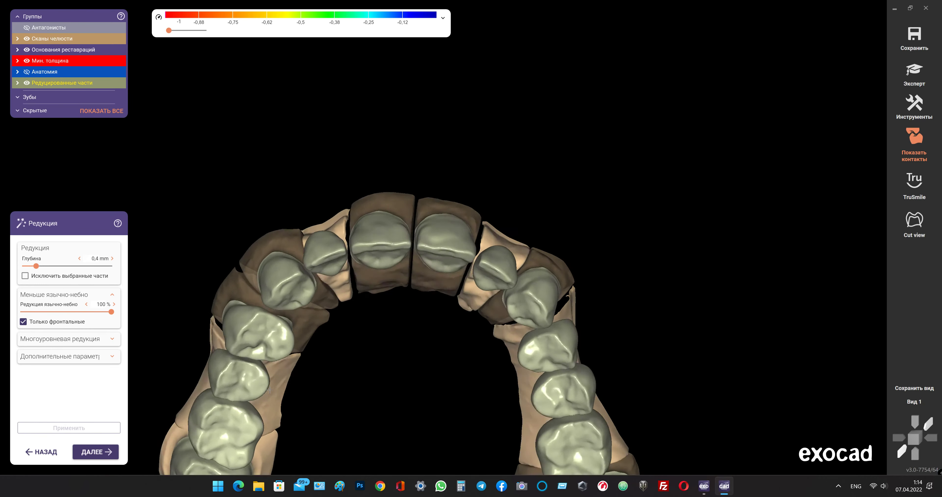
- Back in correction, adapt all crowns approximally До соседнего (-0,1 mm), then return to reduction
{"action": "left_click", "coordinate": [37, 456]}
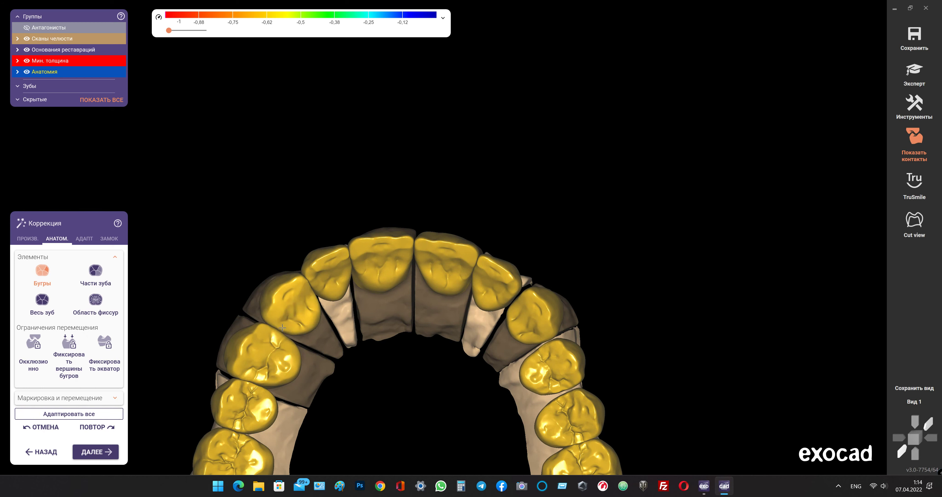
{"action": "right_click_drag", "start_coordinate": [322, 237], "coordinate": [325, 313]}
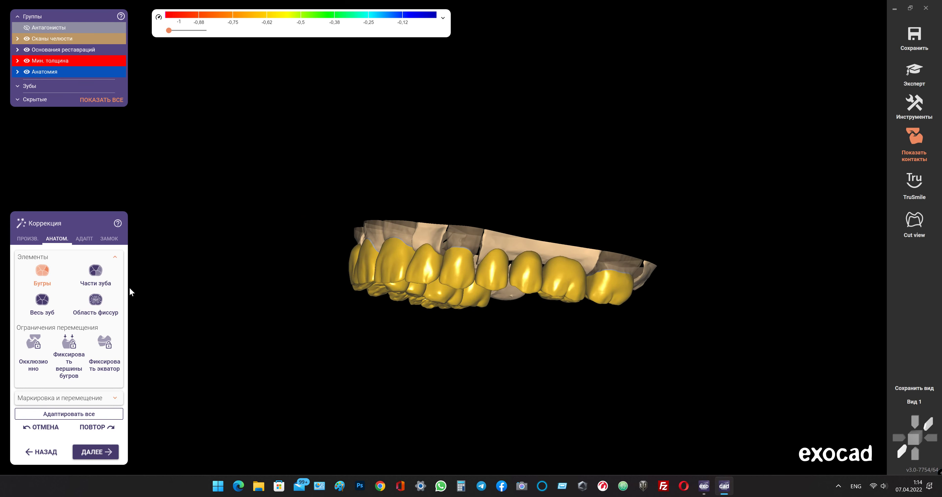
{"action": "left_click", "coordinate": [90, 242]}
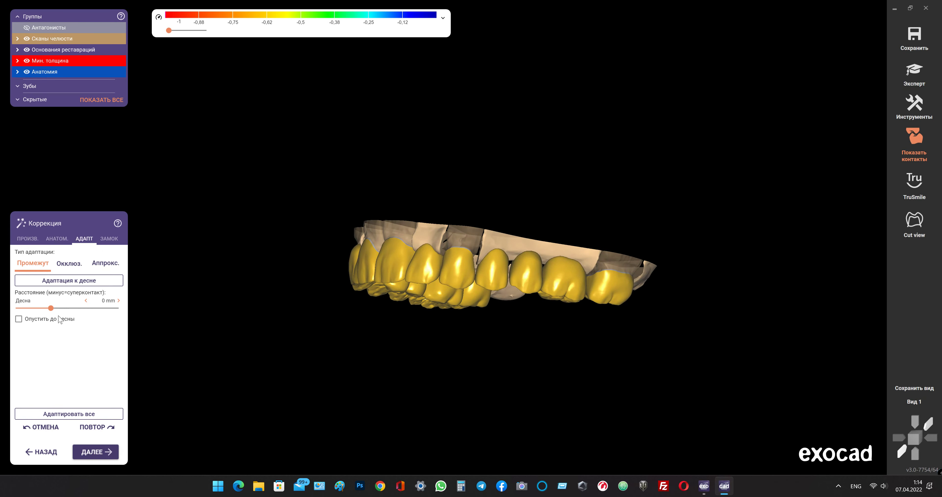
{"action": "left_click", "coordinate": [68, 263]}
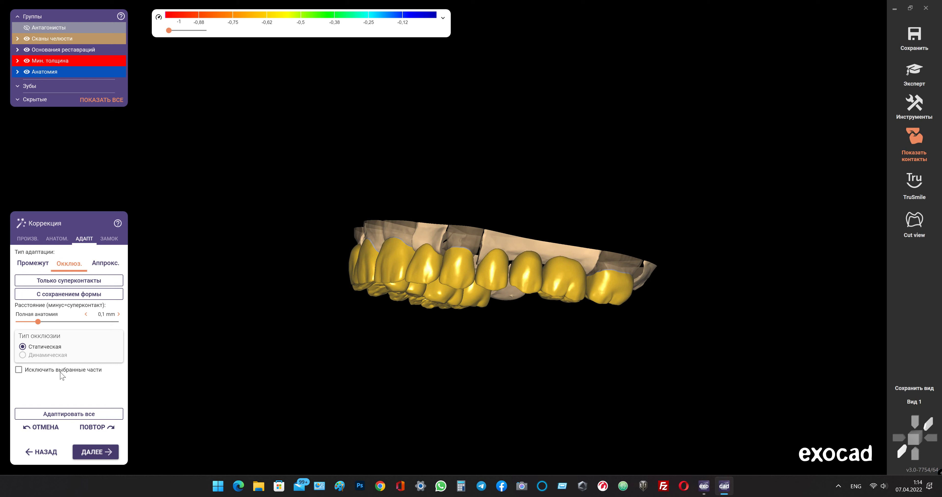
{"action": "left_click", "coordinate": [106, 263]}
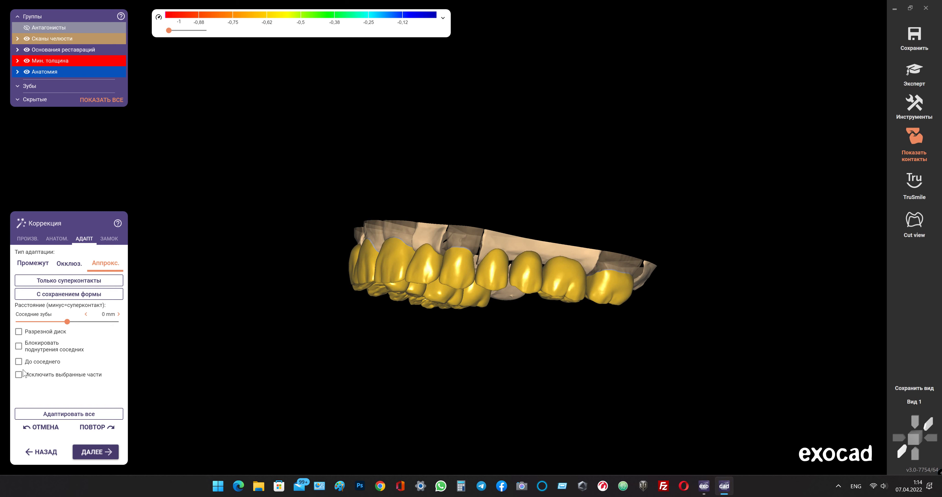
{"action": "left_click", "coordinate": [19, 362]}
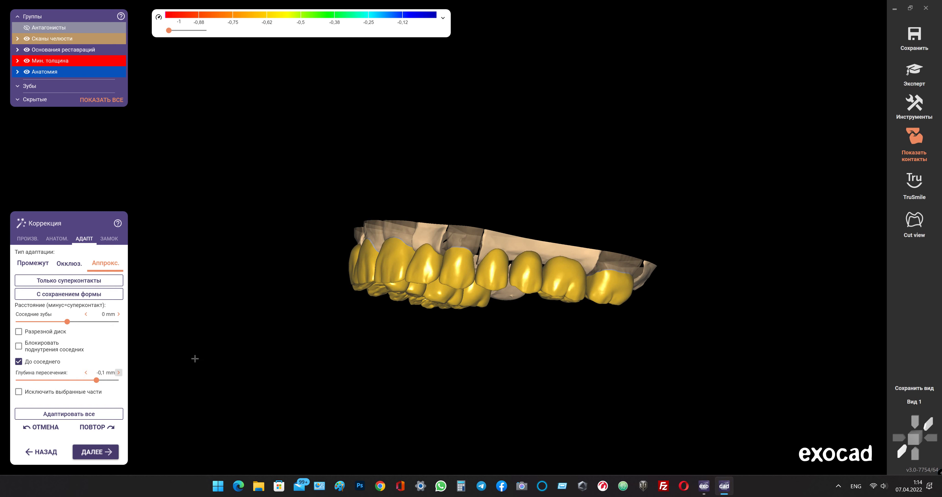
{"action": "left_click", "coordinate": [85, 414]}
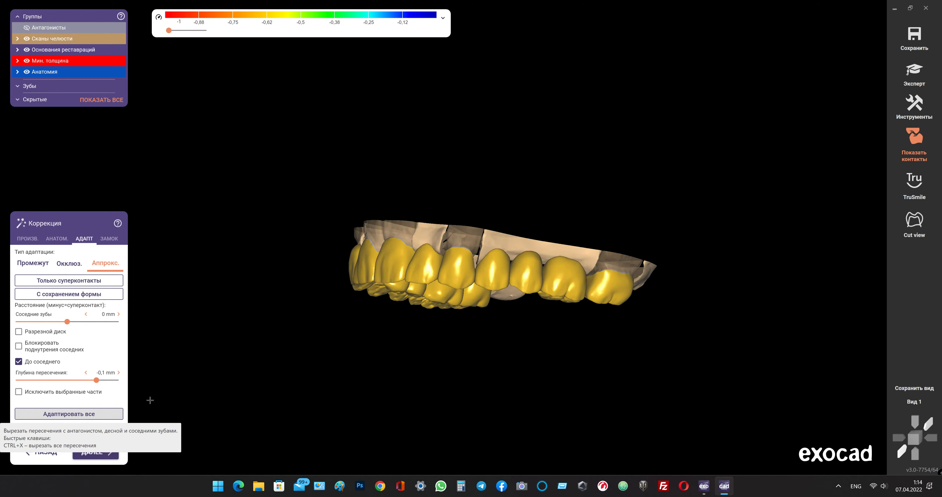
{"action": "right_click_drag", "start_coordinate": [329, 342], "coordinate": [346, 336]}
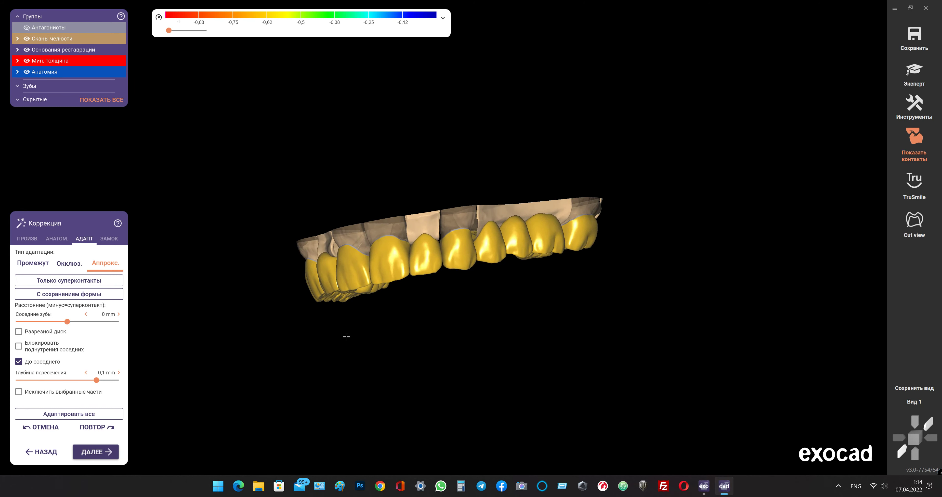
{"action": "left_click", "coordinate": [106, 455]}
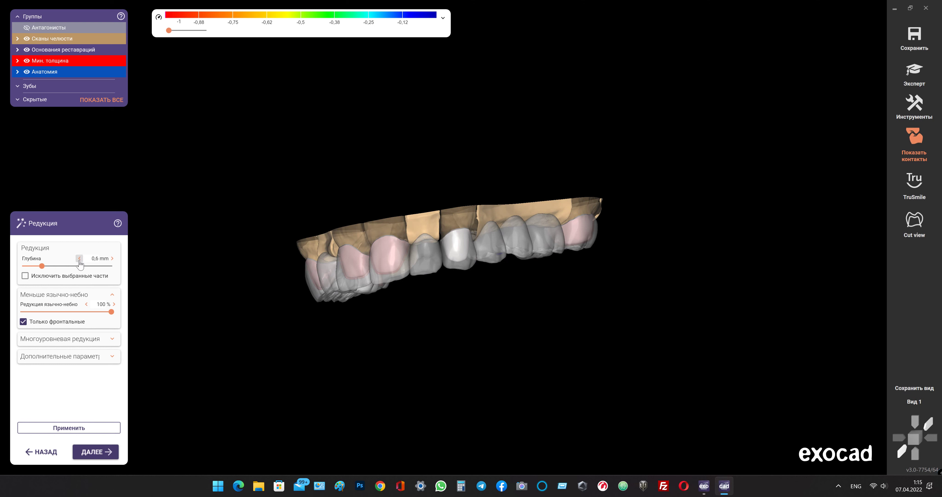
- Apply the reduction, inspect the arch with Анатомия hidden, then reapply at 0,4 mm depth
{"action": "left_click", "coordinate": [88, 428]}
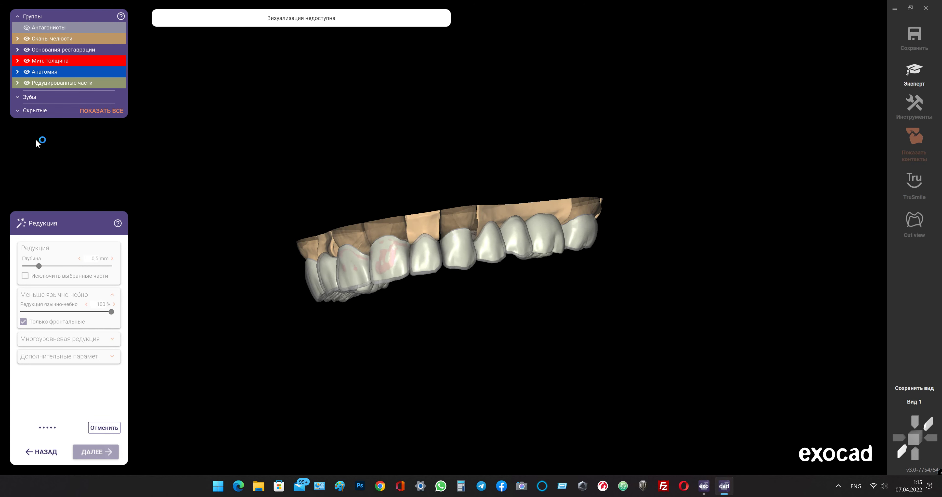
{"action": "left_click", "coordinate": [27, 73]}
{"action": "scroll", "coordinate": [347, 316], "scroll_direction": "down", "scroll_amount": 2}
{"action": "right_click_drag", "start_coordinate": [352, 316], "coordinate": [372, 308]}
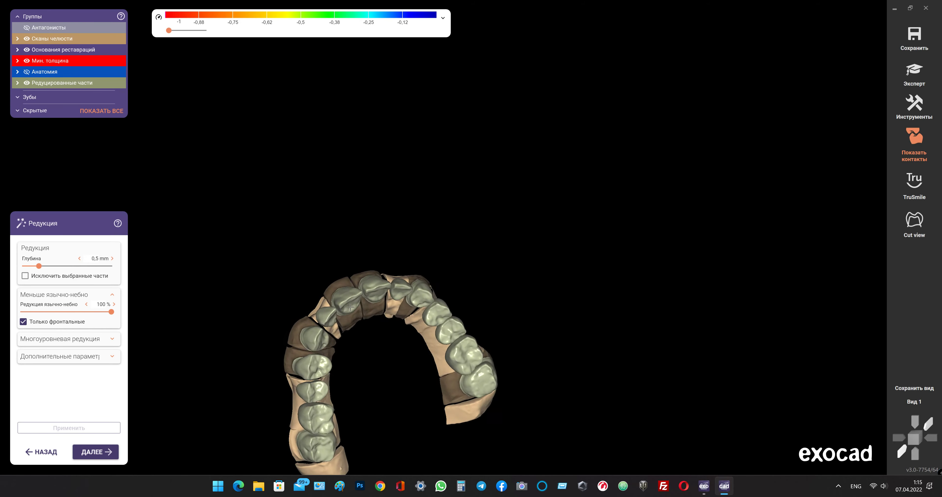
{"action": "middle_click_drag", "start_coordinate": [372, 308], "coordinate": [445, 233]}
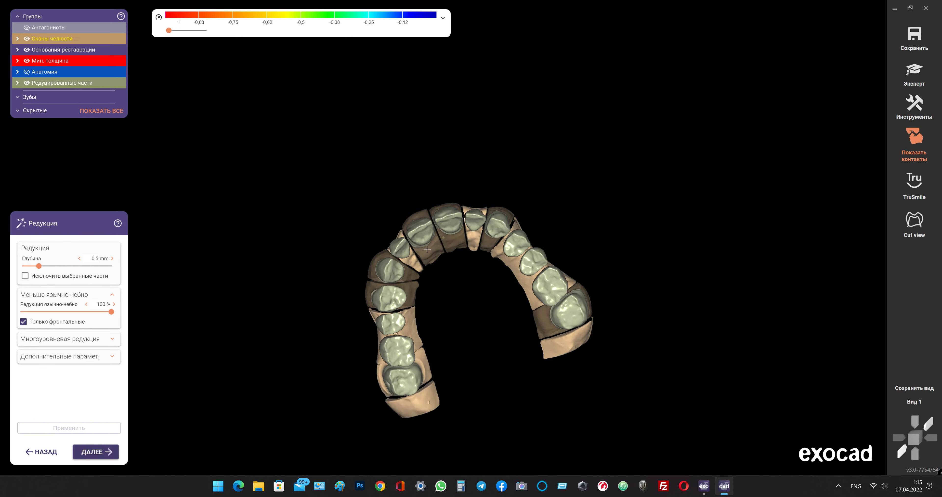
{"action": "scroll", "coordinate": [629, 206], "scroll_direction": "down", "scroll_amount": 2}
{"action": "right_click_drag", "start_coordinate": [629, 206], "coordinate": [629, 205]}
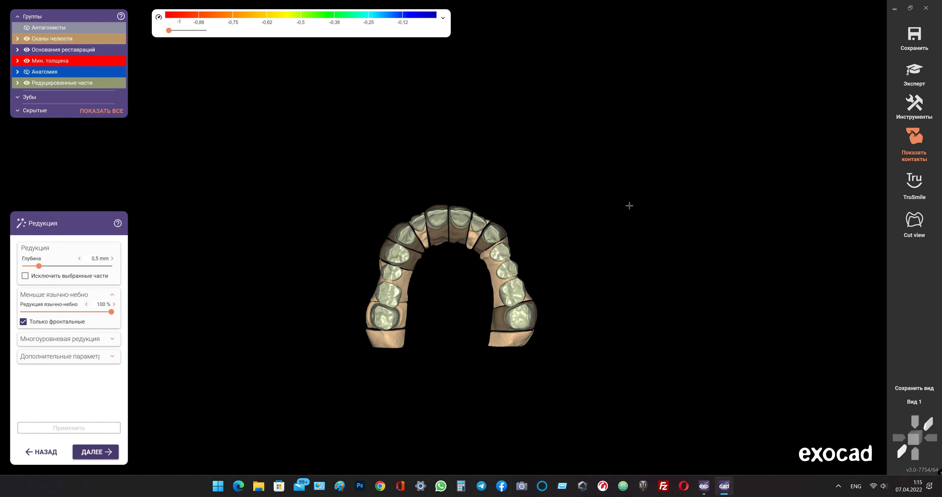
{"action": "scroll", "coordinate": [455, 254], "scroll_direction": "up", "scroll_amount": 3}
{"action": "scroll", "coordinate": [455, 253], "scroll_direction": "up", "scroll_amount": 2}
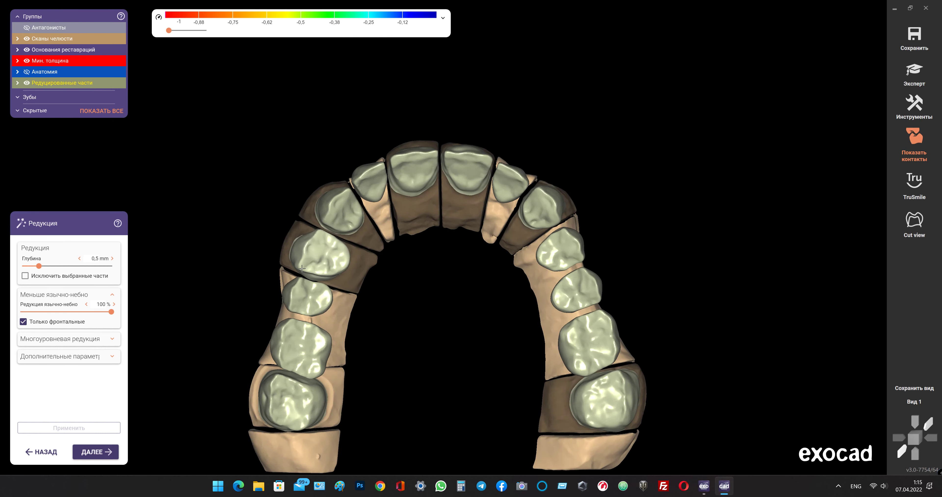
{"action": "right_click_drag", "start_coordinate": [271, 268], "coordinate": [270, 269]}
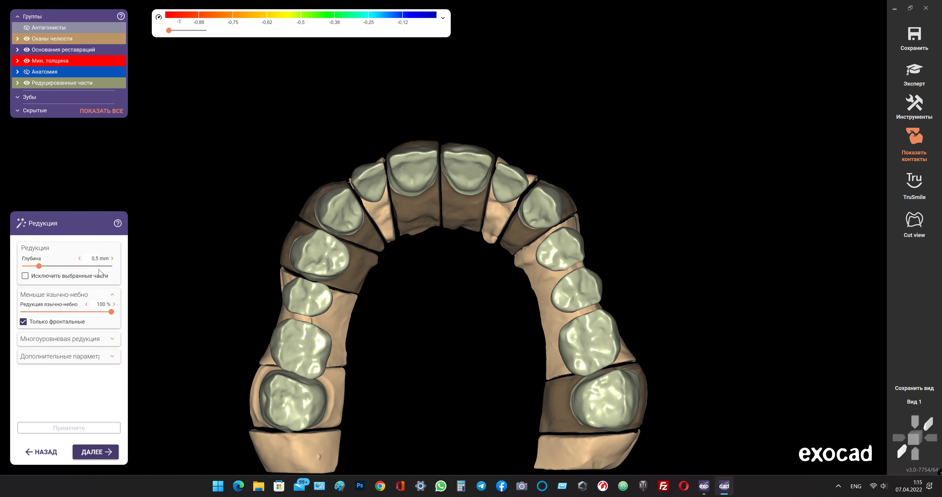
{"action": "left_click", "coordinate": [79, 258]}
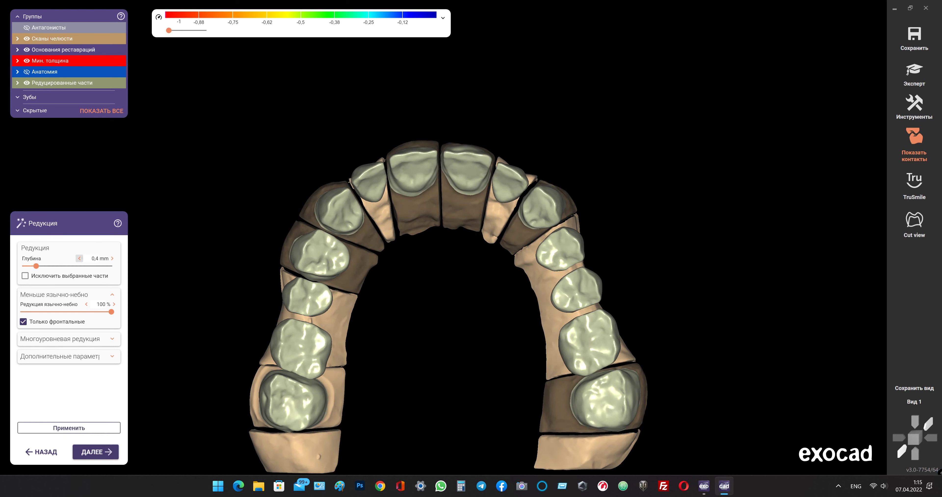
{"action": "left_click", "coordinate": [94, 427]}
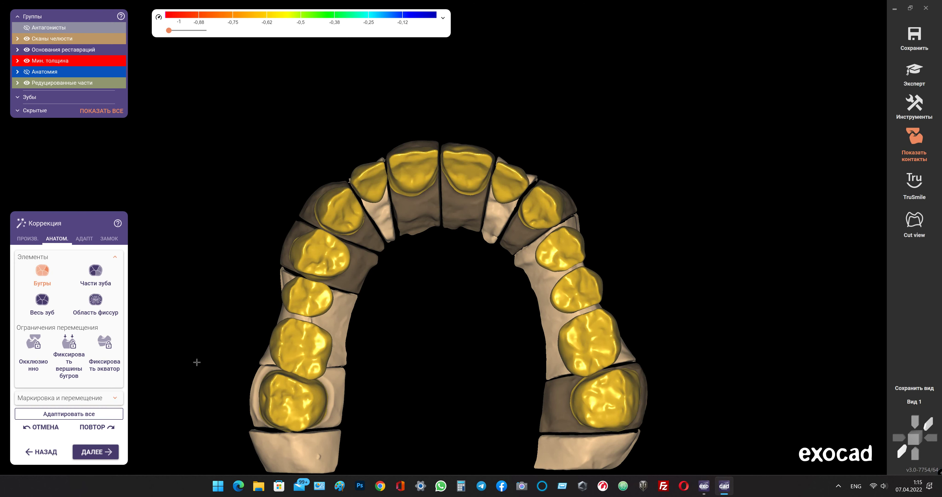
- In whole-tooth mode, nudge a left crown slightly down and the right molar crown slightly up
{"action": "scroll", "coordinate": [197, 361], "scroll_direction": "up", "scroll_amount": 1}
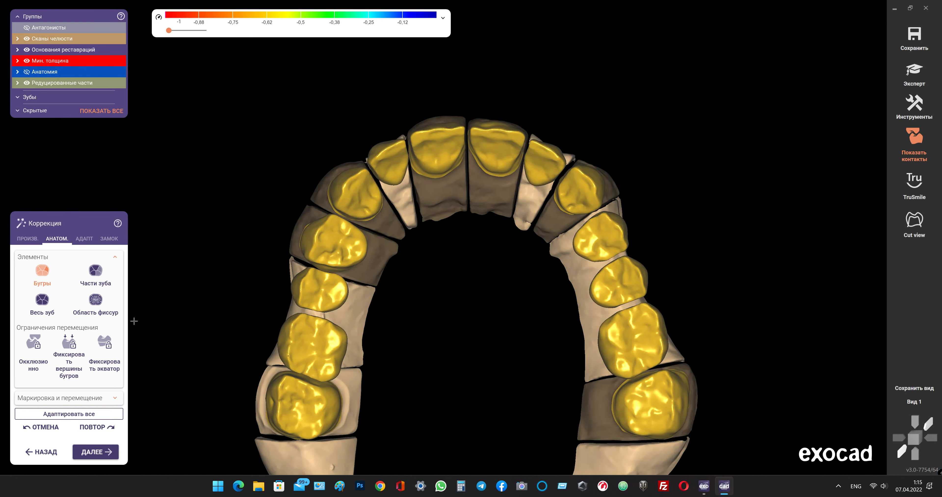
{"action": "left_click", "coordinate": [42, 300]}
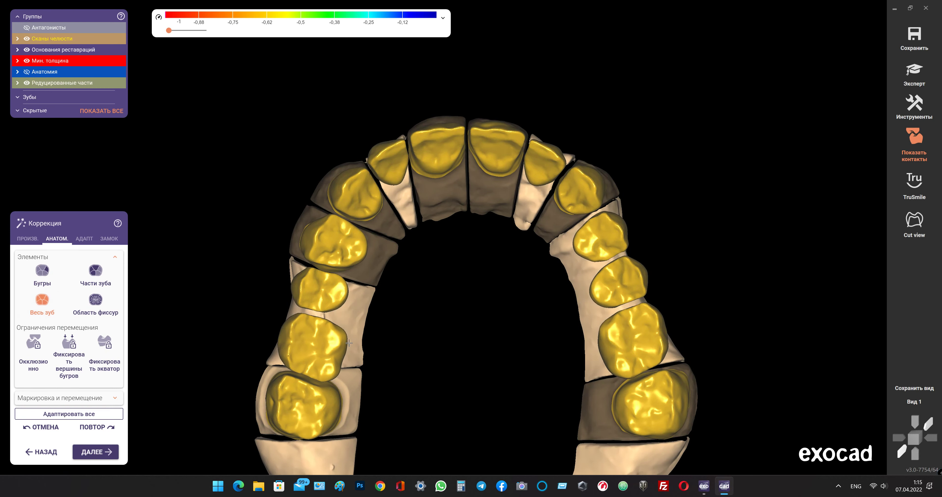
{"action": "left_click_drag", "start_coordinate": [333, 301], "coordinate": [332, 303]}
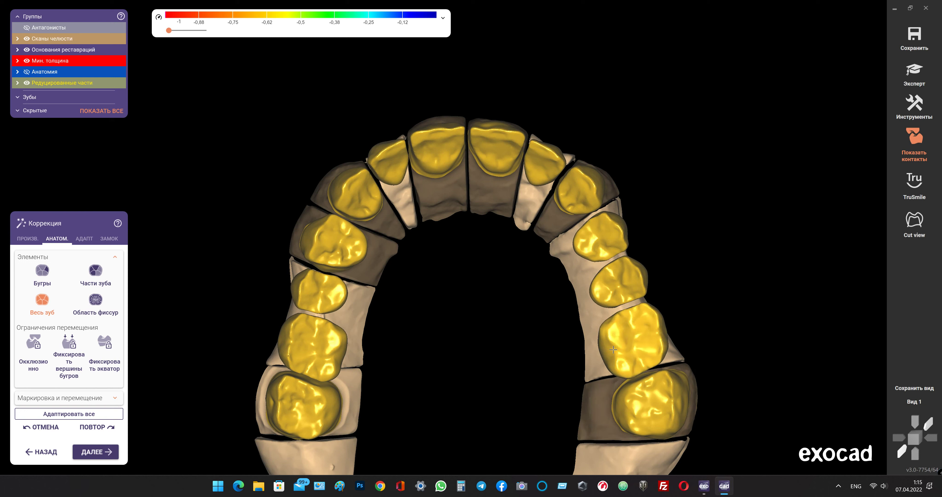
{"action": "left_click_drag", "start_coordinate": [613, 350], "coordinate": [614, 347]}
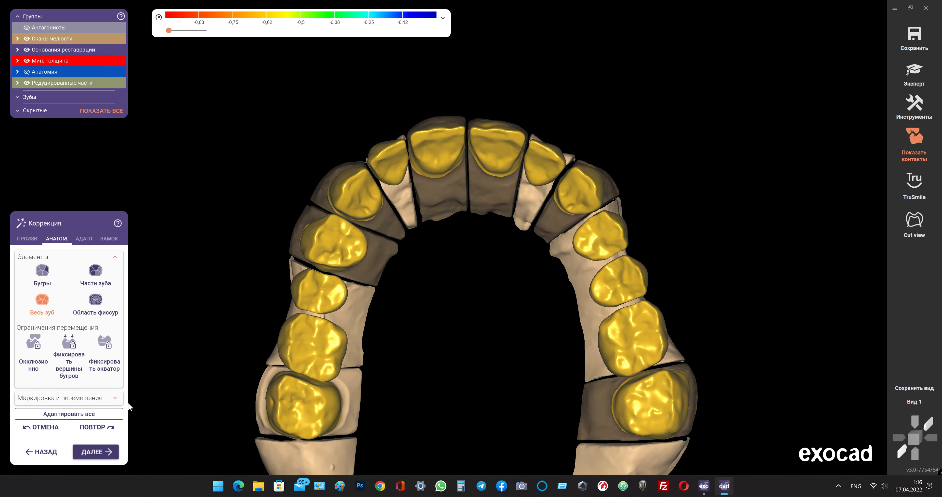
{"action": "right_click_drag", "start_coordinate": [452, 287], "coordinate": [452, 285]}
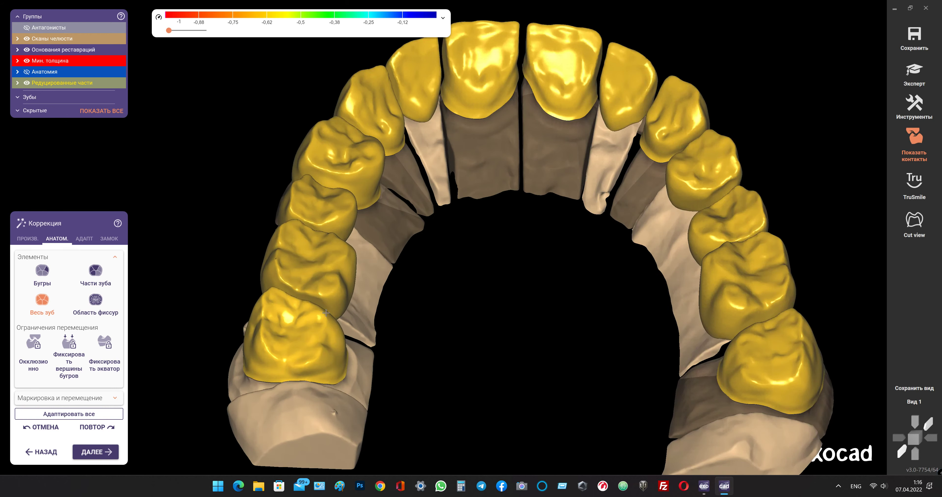
{"action": "mouse_move", "coordinate": [323, 313]}
{"action": "right_mouse_down"}
{"action": "mouse_move", "coordinate": [334, 309]}
{"action": "mouse_move", "coordinate": [304, 305]}
{"action": "right_mouse_up"}
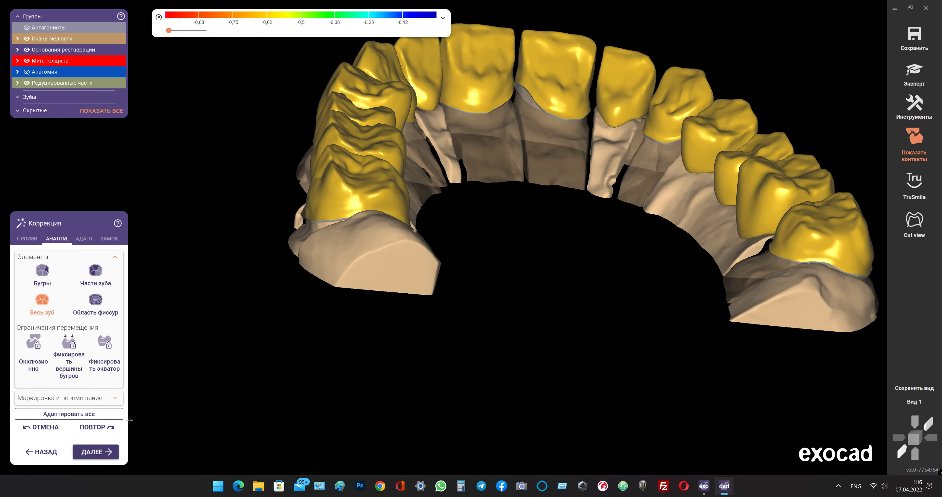
- Restore minimum thickness on all crowns with Адаптировать все and advance to connector design
{"action": "left_click", "coordinate": [95, 414]}
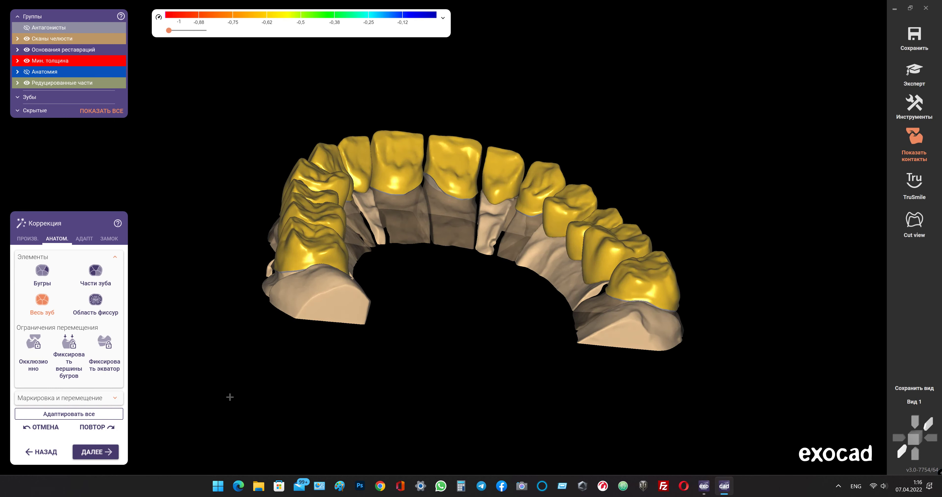
{"action": "right_click_drag", "start_coordinate": [231, 397], "coordinate": [226, 372]}
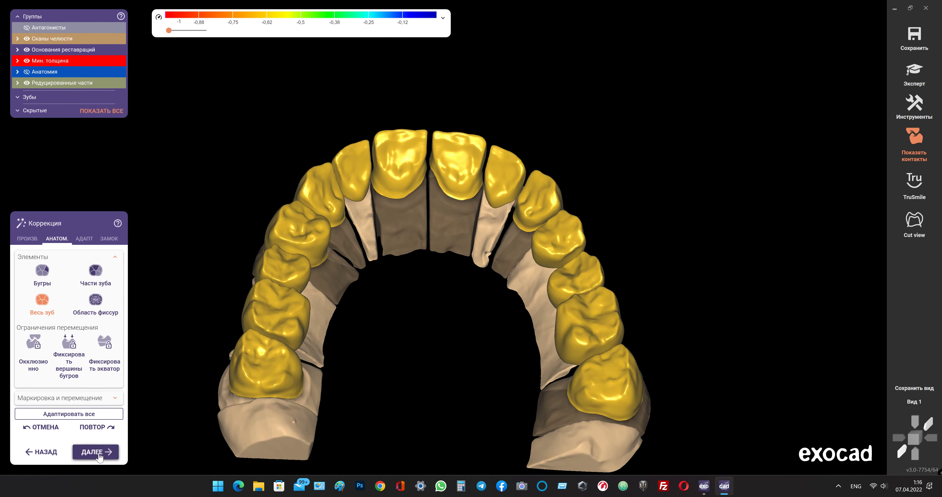
{"action": "left_click", "coordinate": [98, 452]}
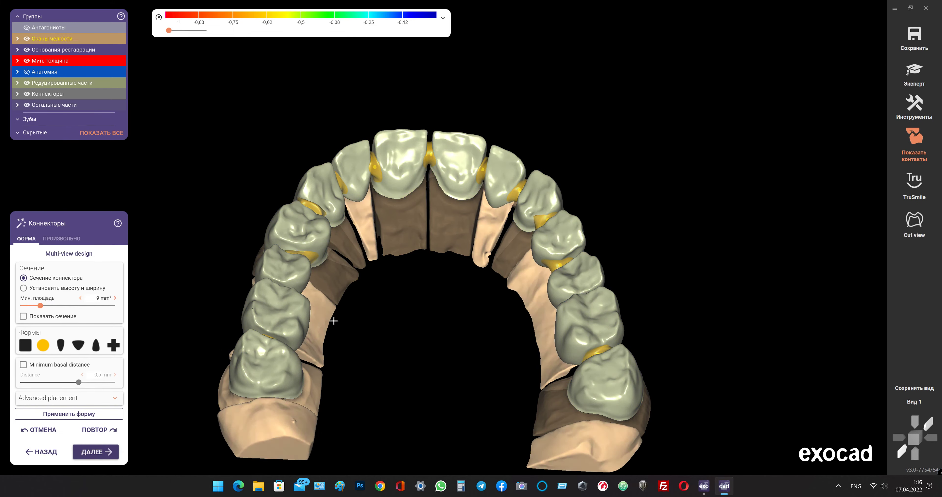
- Reapply the connector shape, raising minimum cross-section area from 9.2 to 10 mm²
{"action": "mouse_move", "coordinate": [356, 286]}
{"action": "right_mouse_down"}
{"action": "mouse_move", "coordinate": [364, 284]}
{"action": "mouse_move", "coordinate": [352, 279]}
{"action": "right_mouse_up"}
{"action": "scroll", "coordinate": [317, 146], "scroll_direction": "up", "scroll_amount": 2}
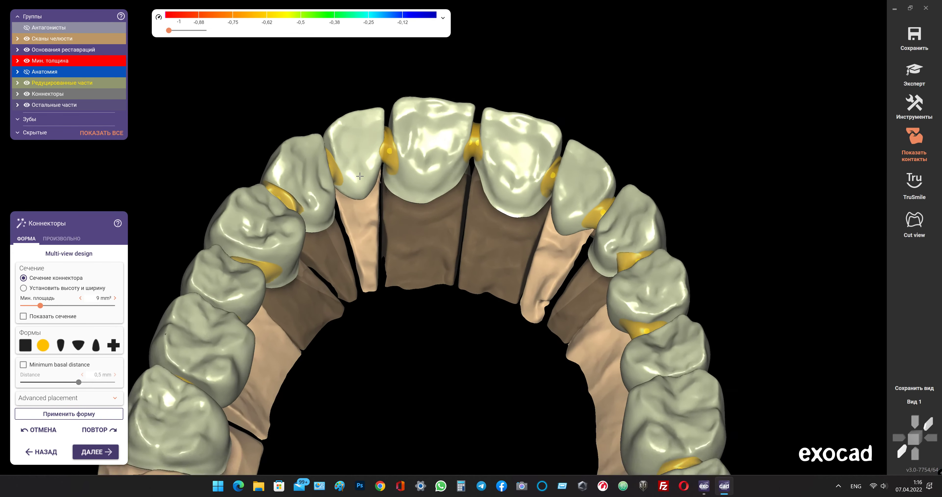
{"action": "scroll", "coordinate": [336, 154], "scroll_direction": "up", "scroll_amount": 2}
{"action": "scroll", "coordinate": [359, 161], "scroll_direction": "up", "scroll_amount": 2}
{"action": "scroll", "coordinate": [378, 167], "scroll_direction": "up", "scroll_amount": 2}
{"action": "right_click_drag", "start_coordinate": [378, 167], "coordinate": [377, 176]}
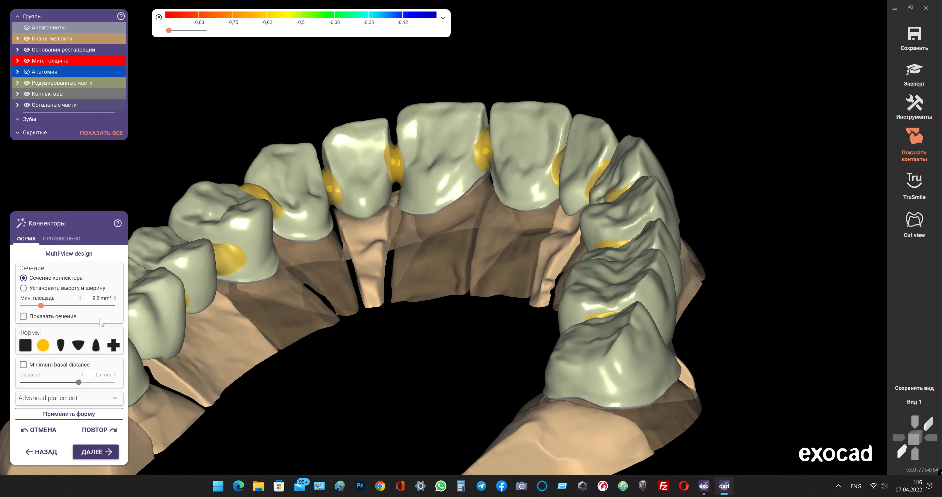
{"action": "left_click", "coordinate": [85, 414]}
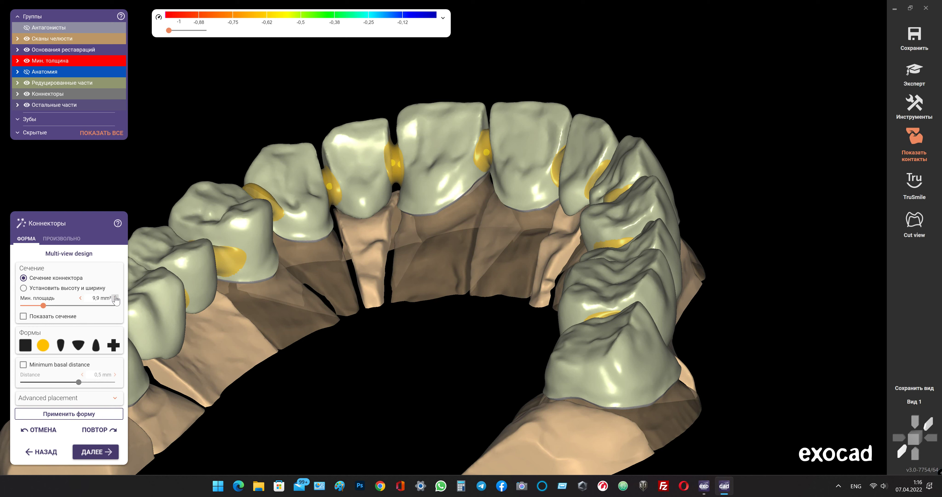
{"action": "left_click", "coordinate": [78, 416]}
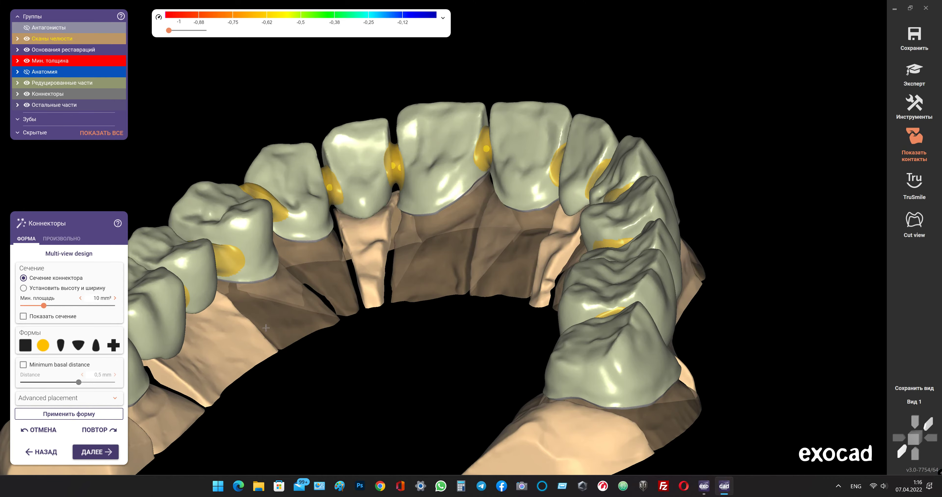
{"action": "mouse_move", "coordinate": [300, 309]}
{"action": "right_mouse_down"}
{"action": "mouse_move", "coordinate": [342, 299]}
{"action": "mouse_move", "coordinate": [405, 303]}
{"action": "right_mouse_up"}
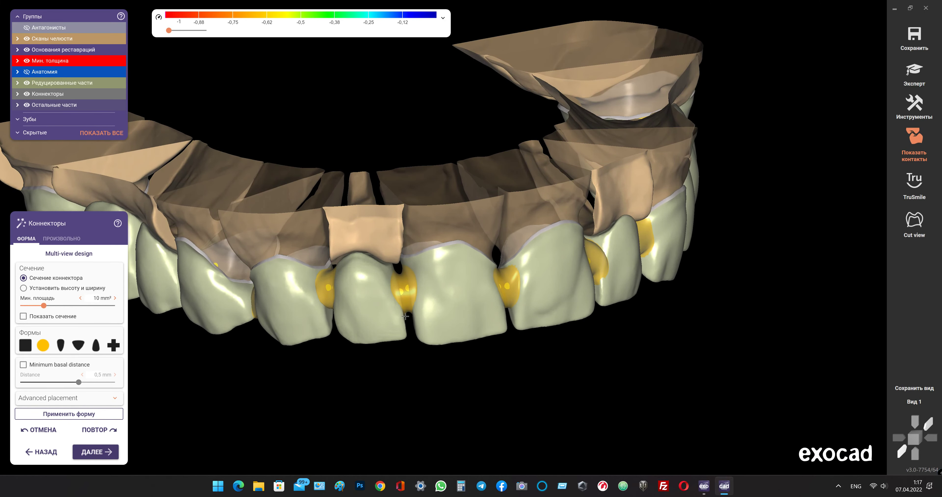
- Widen the connectors between the incisors and the next connector along the arch
{"action": "key", "text": "5"}
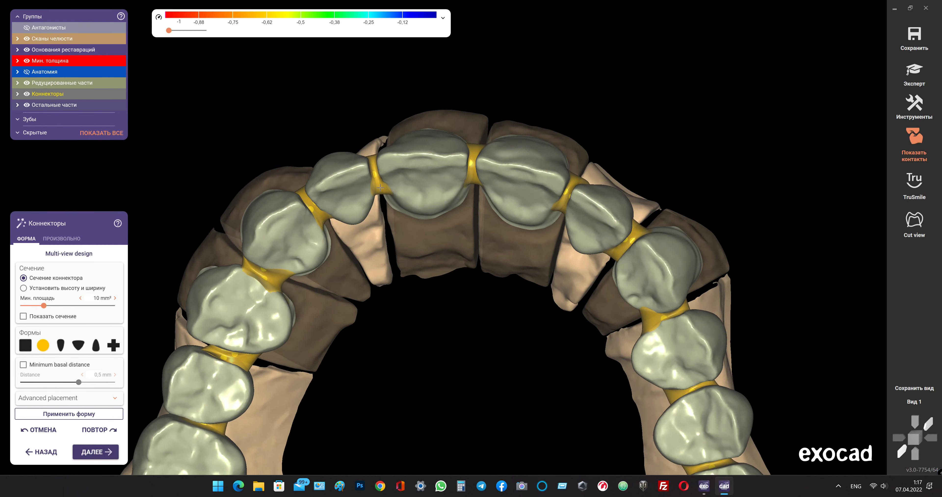
{"action": "left_click_drag", "start_coordinate": [380, 190], "coordinate": [383, 198]}
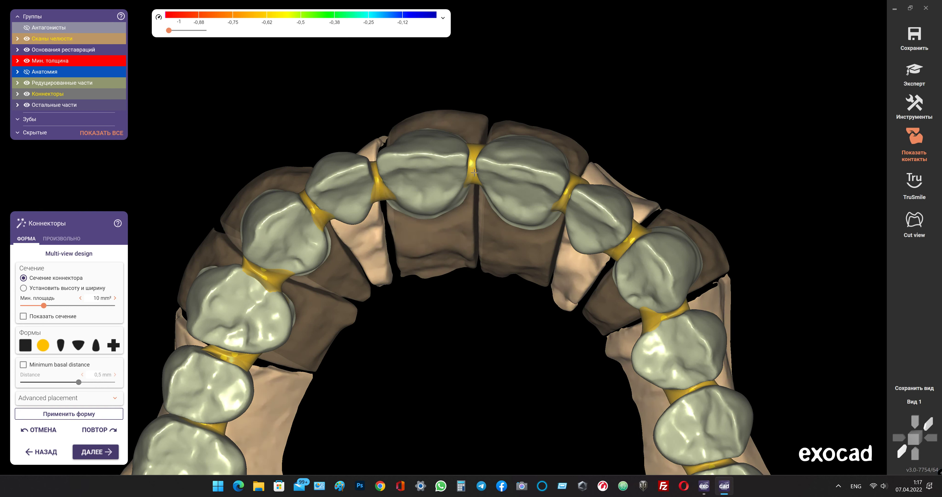
{"action": "left_click_drag", "start_coordinate": [474, 173], "coordinate": [474, 179]}
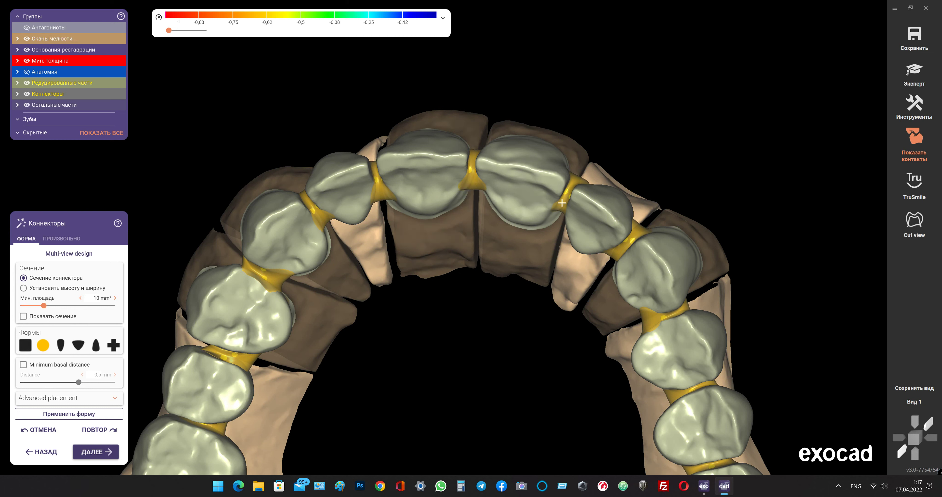
{"action": "left_click_drag", "start_coordinate": [562, 203], "coordinate": [565, 219]}
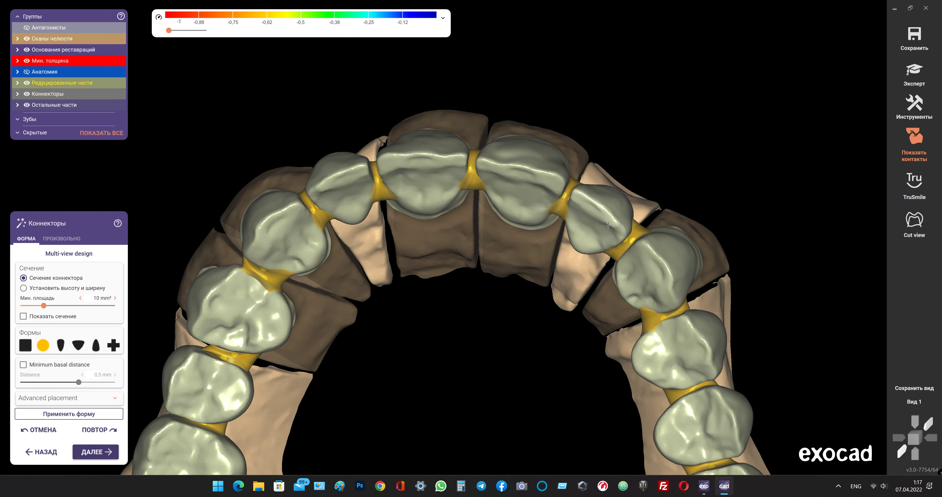
{"action": "left_click_drag", "start_coordinate": [620, 249], "coordinate": [623, 258]}
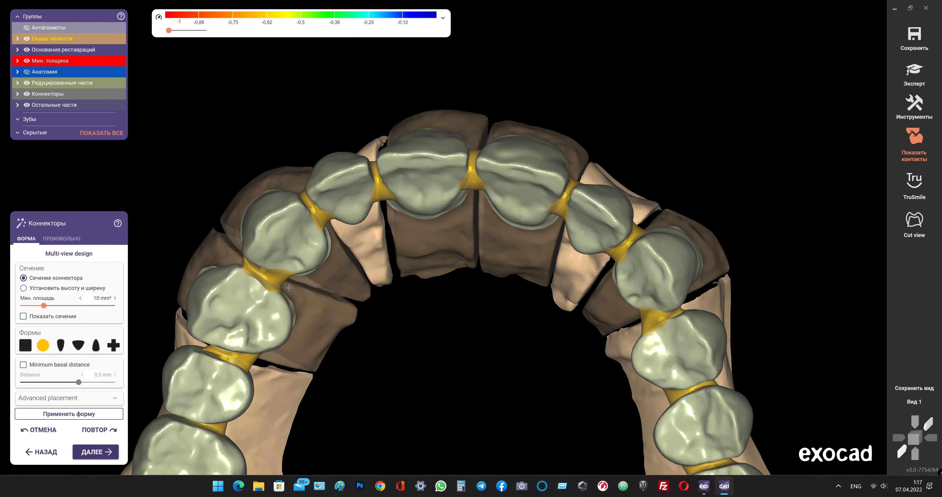
- Inspect the widened connectors from several angles and compare via undo and redo
{"action": "right_click_drag", "start_coordinate": [458, 309], "coordinate": [285, 279]}
{"action": "key", "text": "Right"}
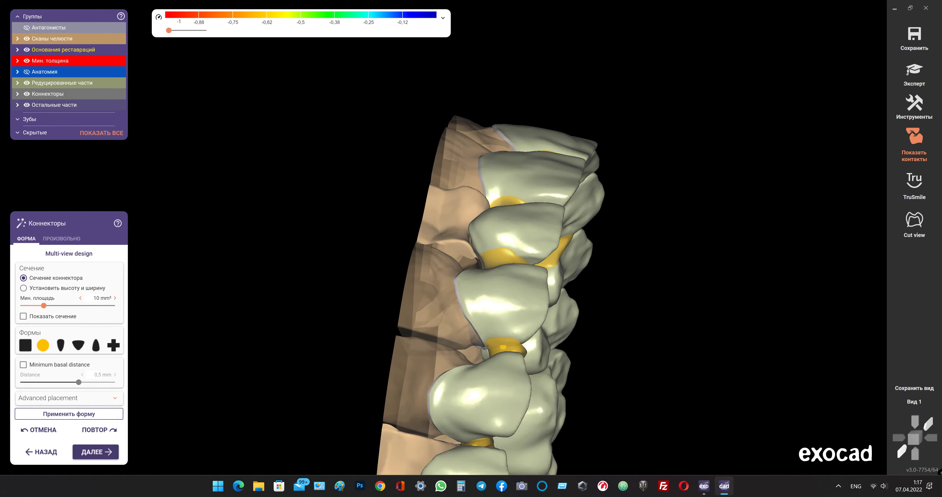
{"action": "key", "text": "Up"}
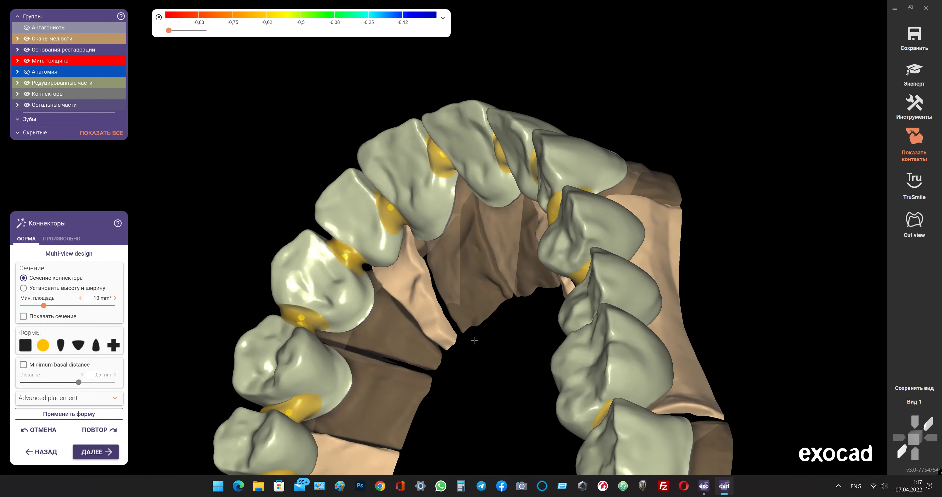
{"action": "key", "text": "Down"}
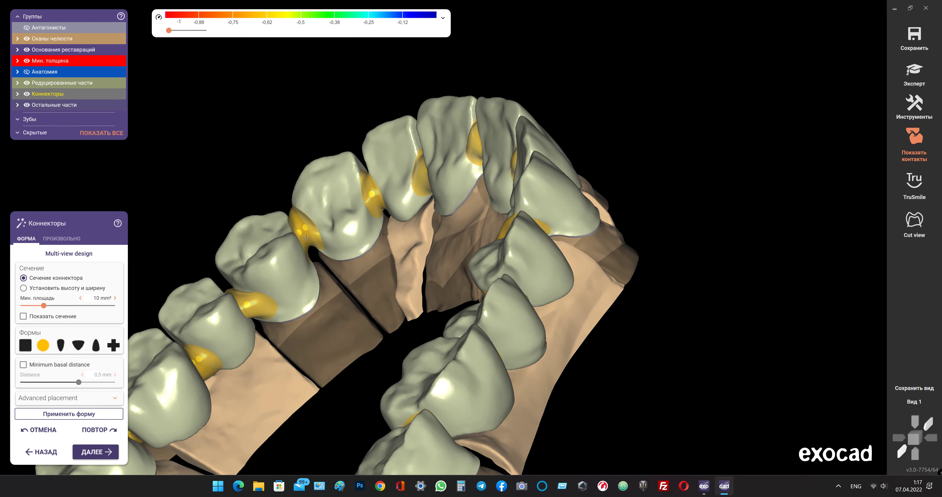
{"action": "mouse_move", "coordinate": [315, 226]}
{"action": "right_mouse_down"}
{"action": "mouse_move", "coordinate": [283, 165]}
{"action": "mouse_move", "coordinate": [290, 161]}
{"action": "right_mouse_up"}
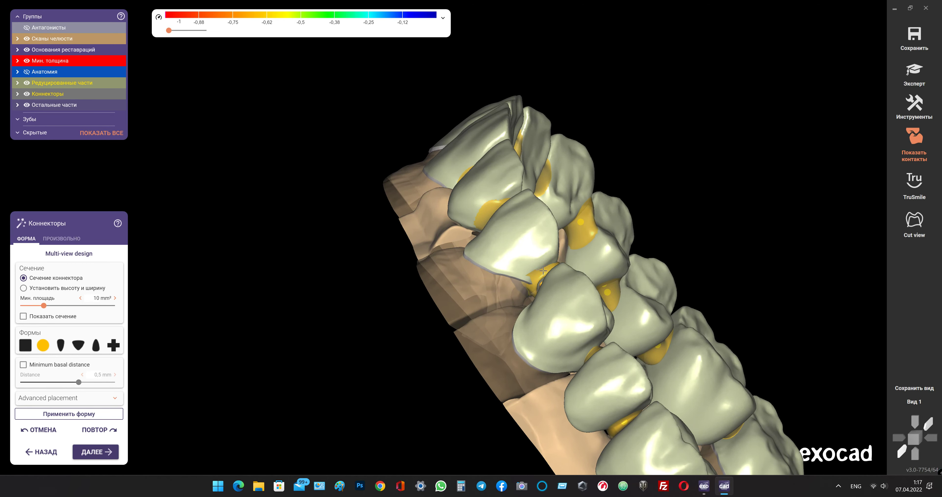
{"action": "mouse_move", "coordinate": [544, 270]}
{"action": "right_mouse_down"}
{"action": "mouse_move", "coordinate": [551, 263]}
{"action": "mouse_move", "coordinate": [541, 234]}
{"action": "right_mouse_up"}
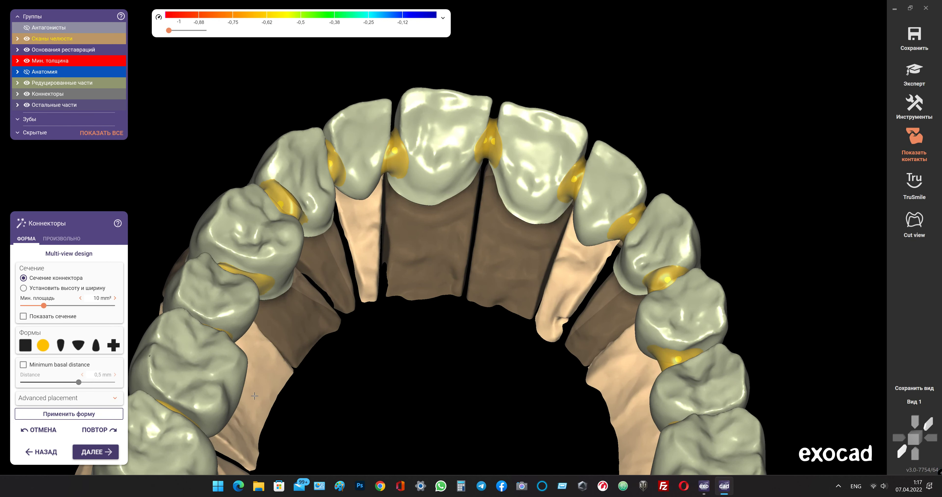
{"action": "left_click", "coordinate": [42, 430]}
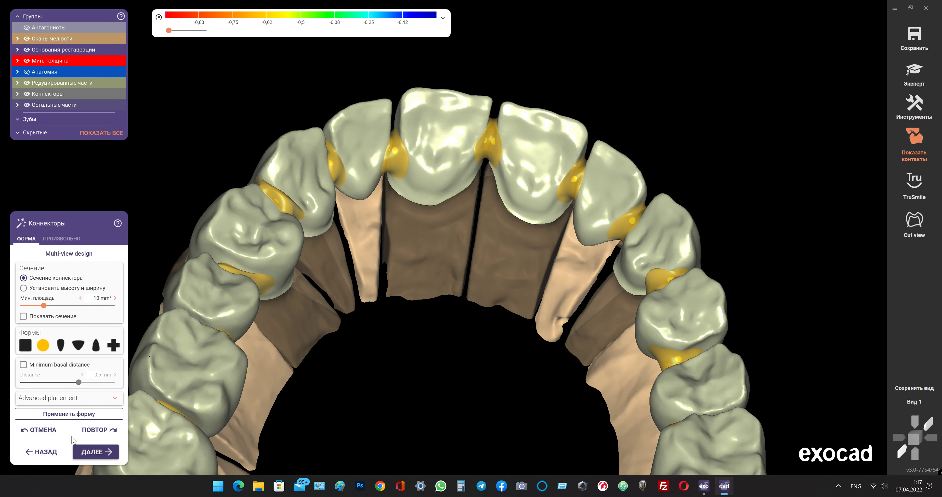
{"action": "left_click", "coordinate": [97, 431]}
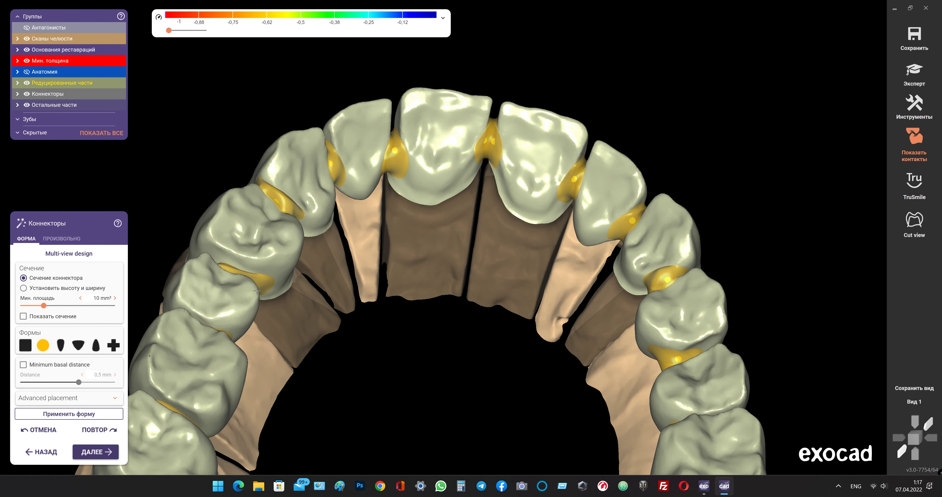
{"action": "mouse_move", "coordinate": [257, 290]}
{"action": "right_mouse_down"}
{"action": "mouse_move", "coordinate": [246, 221]}
{"action": "mouse_move", "coordinate": [256, 198]}
{"action": "right_mouse_up"}
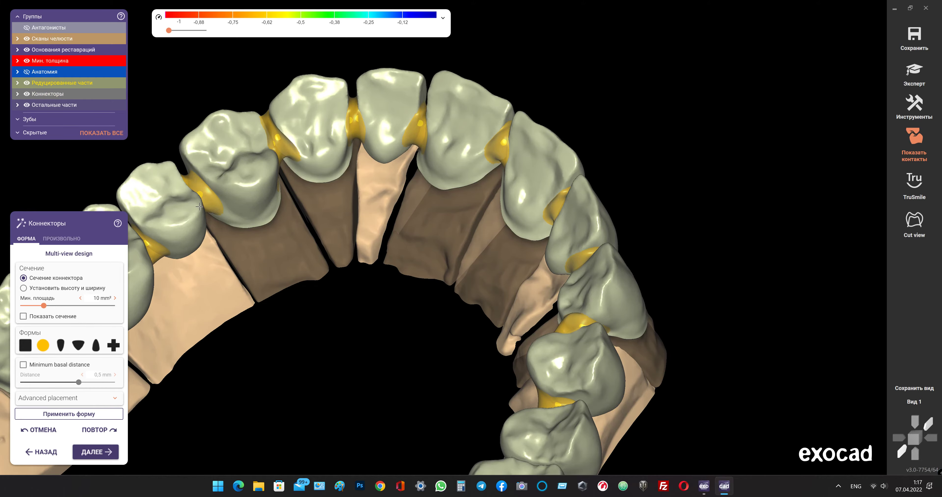
{"action": "mouse_move", "coordinate": [217, 208]}
{"action": "right_mouse_down"}
{"action": "mouse_move", "coordinate": [254, 194]}
{"action": "mouse_move", "coordinate": [349, 211]}
{"action": "right_mouse_up"}
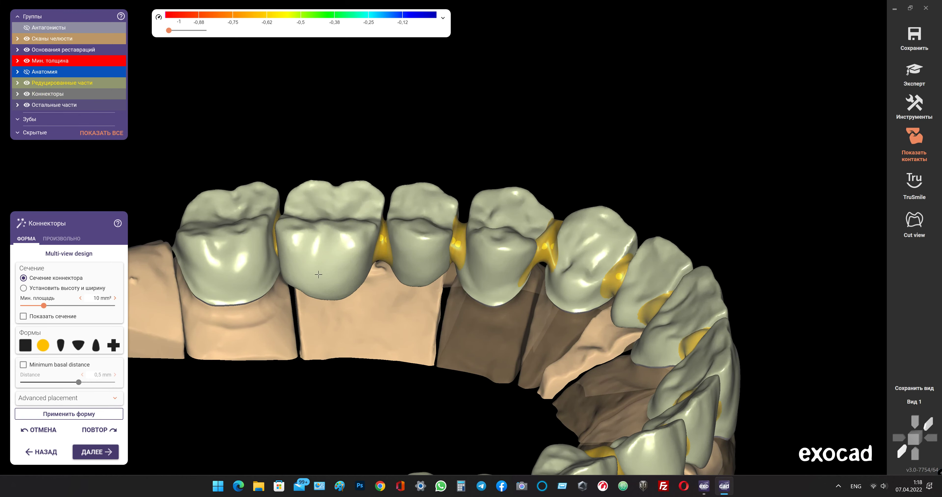
{"action": "right_click_drag", "start_coordinate": [384, 249], "coordinate": [279, 247]}
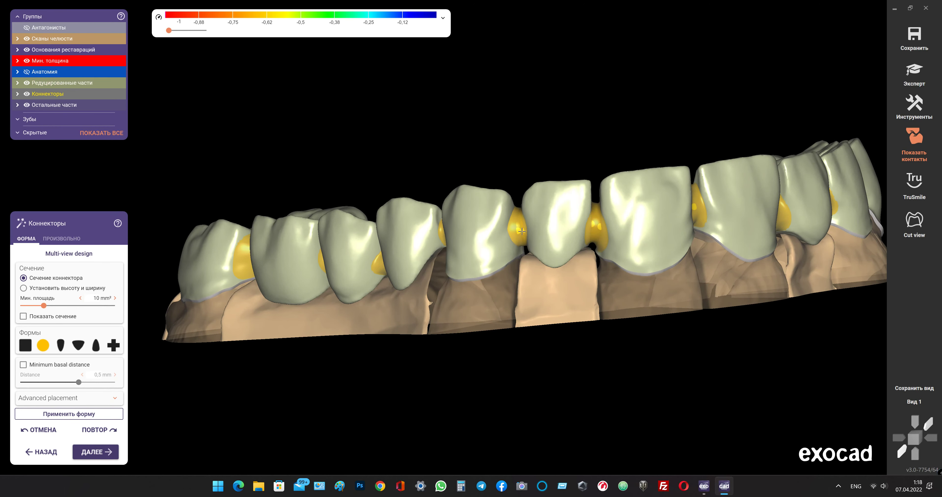
{"action": "mouse_move", "coordinate": [458, 238]}
{"action": "right_mouse_down"}
{"action": "mouse_move", "coordinate": [436, 241]}
{"action": "mouse_move", "coordinate": [450, 218]}
{"action": "right_mouse_up"}
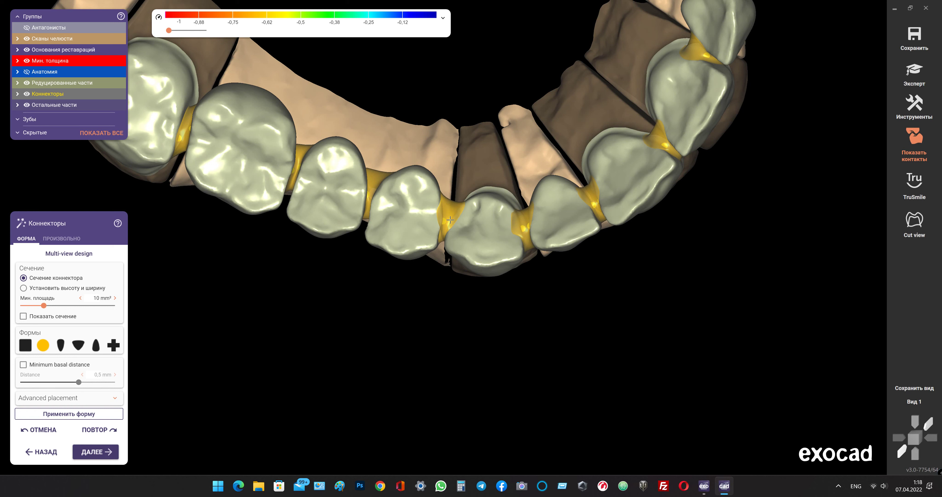
{"action": "right_click_drag", "start_coordinate": [519, 216], "coordinate": [512, 214]}
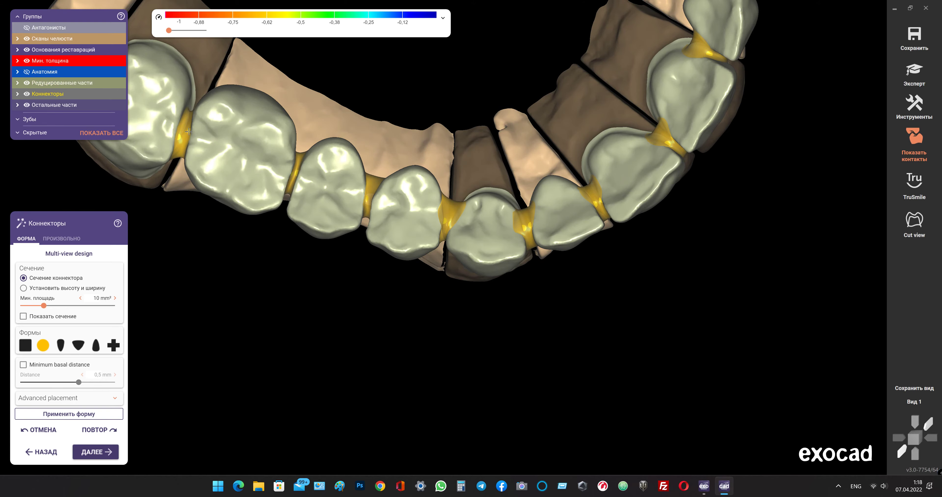
{"action": "right_click_drag", "start_coordinate": [189, 130], "coordinate": [193, 133]}
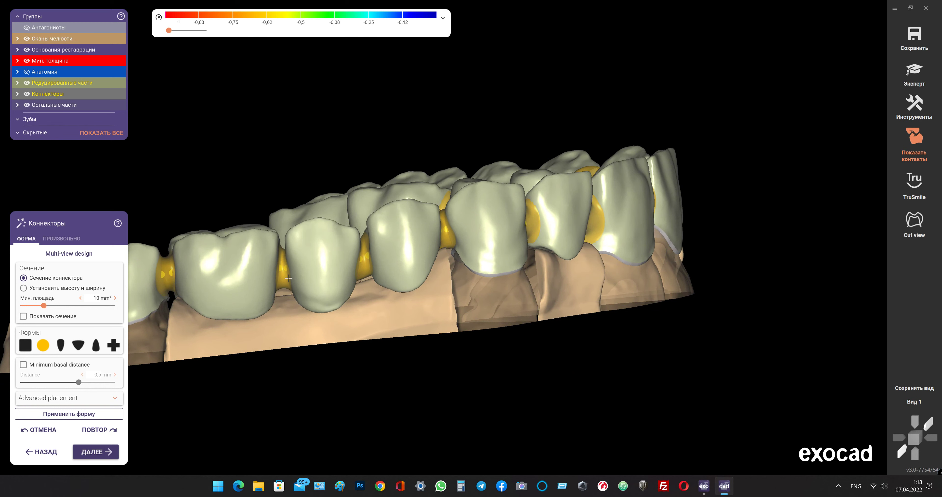
{"action": "mouse_move", "coordinate": [289, 278]}
{"action": "right_mouse_down"}
{"action": "mouse_move", "coordinate": [383, 241]}
{"action": "mouse_move", "coordinate": [141, 143]}
{"action": "right_mouse_up"}
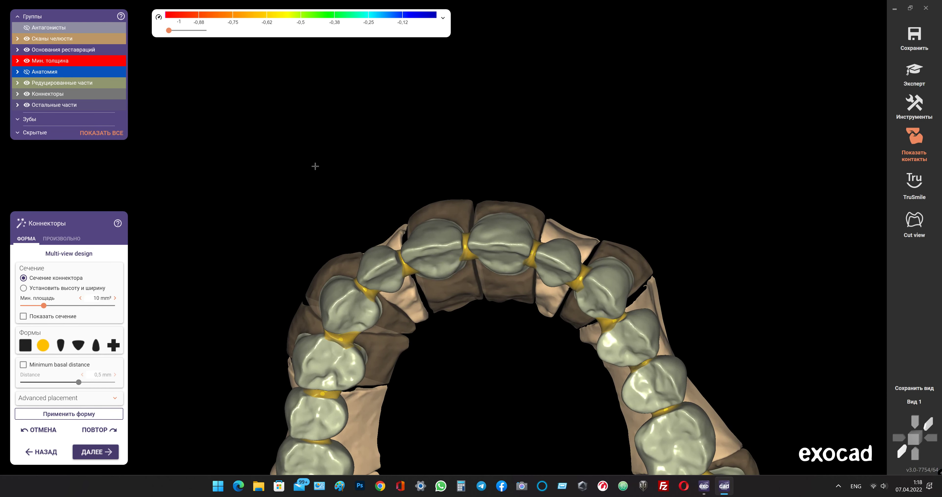
{"action": "scroll", "coordinate": [407, 223], "scroll_direction": "down", "scroll_amount": 3}
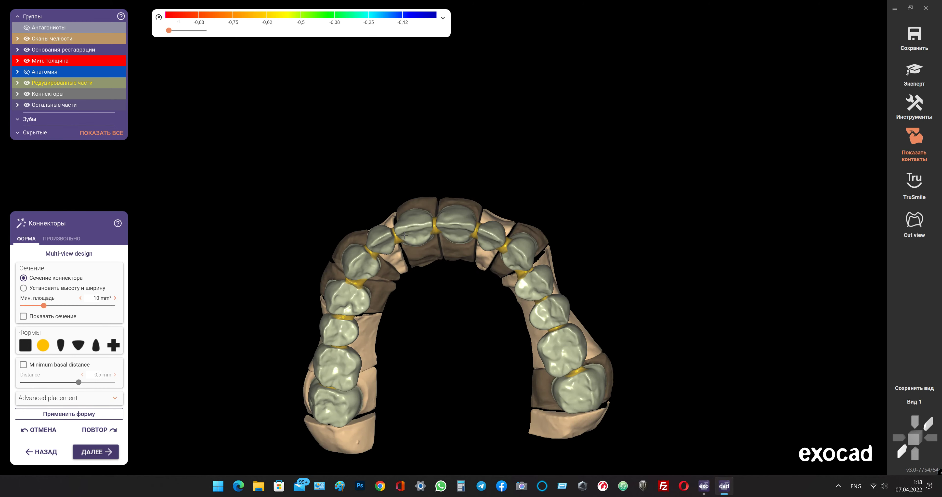
{"action": "middle_click_drag", "start_coordinate": [404, 235], "coordinate": [435, 217]}
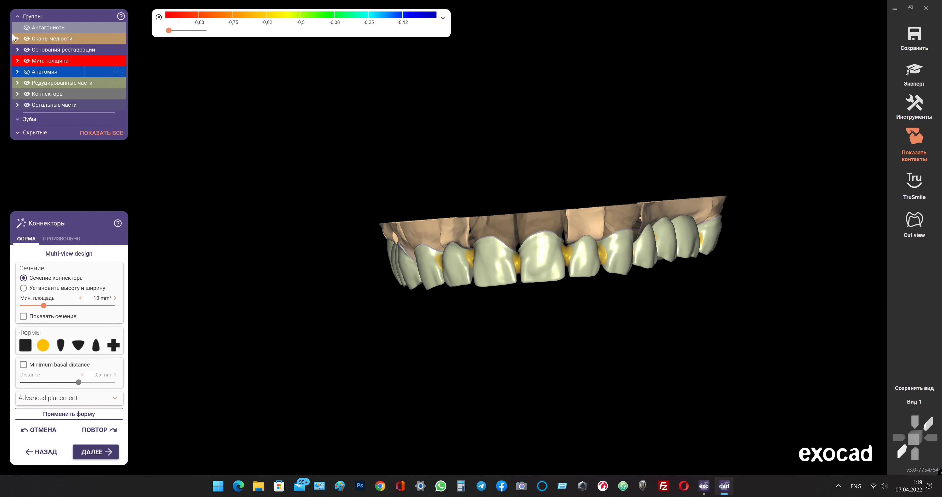
- Show the antagonist jaw at 100% opacity to check the bite, then finish the connector step
{"action": "left_click", "coordinate": [26, 28]}
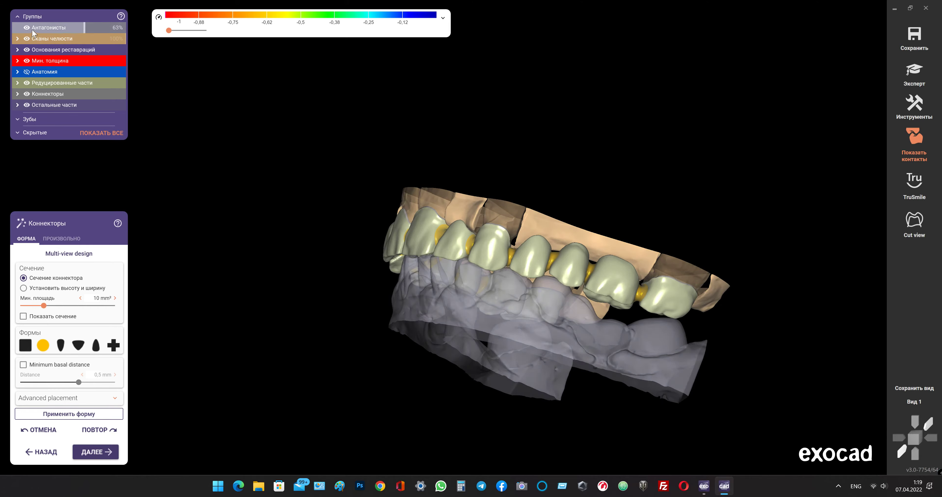
{"action": "left_click_drag", "start_coordinate": [33, 31], "coordinate": [135, 34]}
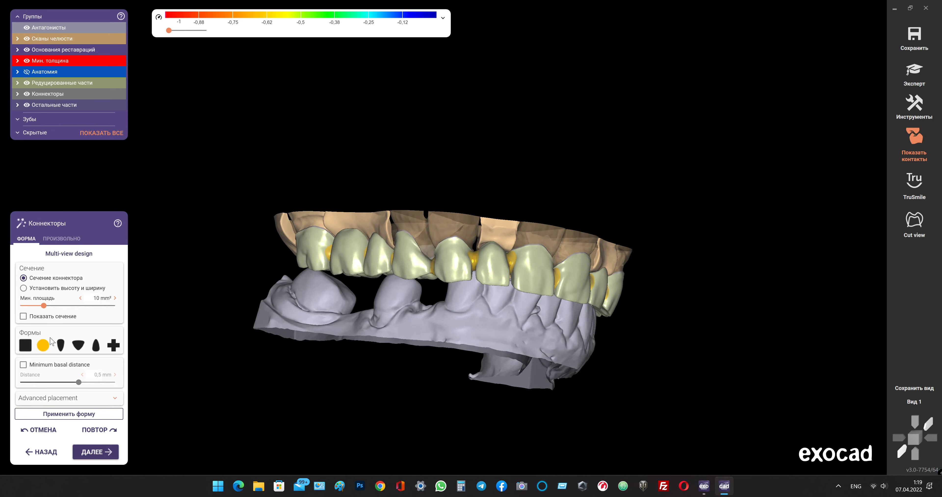
{"action": "left_click", "coordinate": [93, 450]}
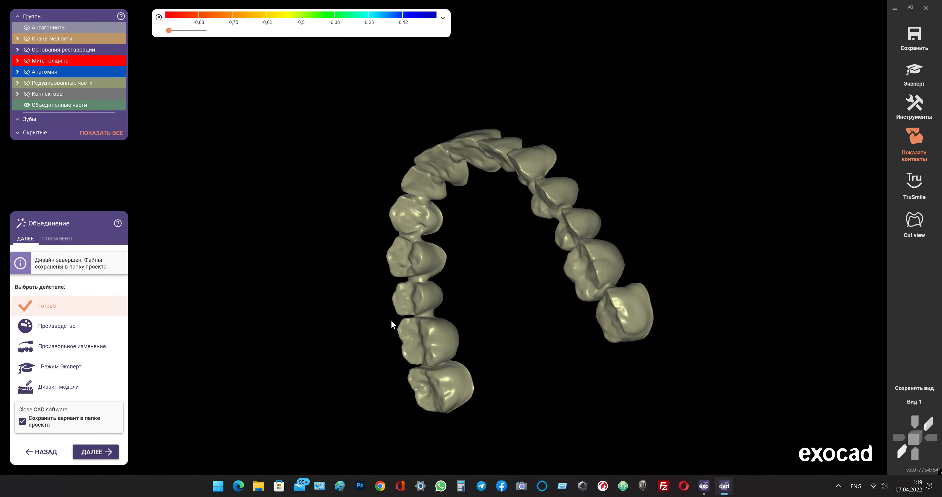
- Choose free-form changes, hide the antagonists and bring up the free-form sculpting tools
{"action": "left_click", "coordinate": [71, 352]}
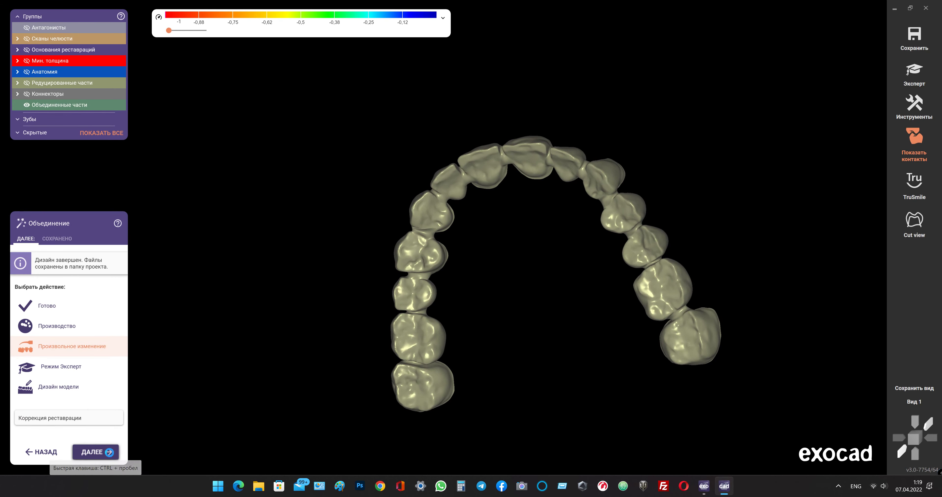
{"action": "left_click", "coordinate": [95, 453]}
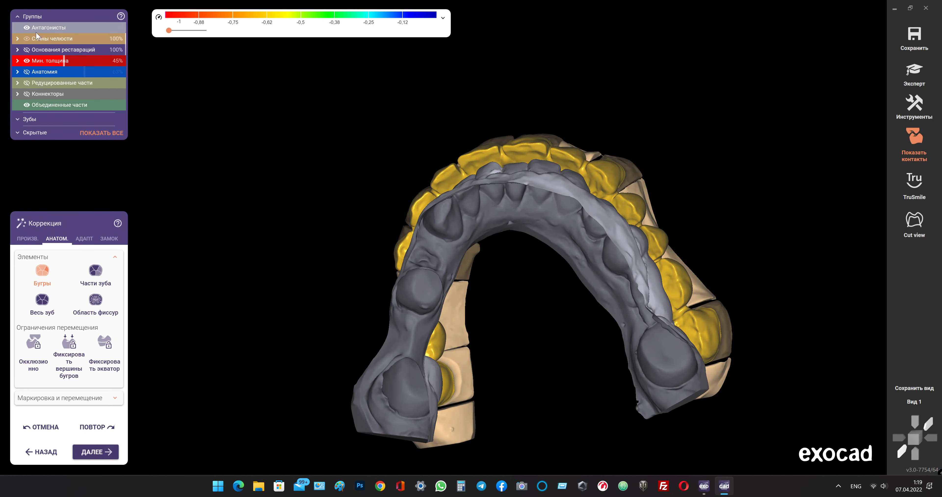
{"action": "left_click", "coordinate": [27, 28]}
{"action": "scroll", "coordinate": [402, 227], "scroll_direction": "up", "scroll_amount": 3}
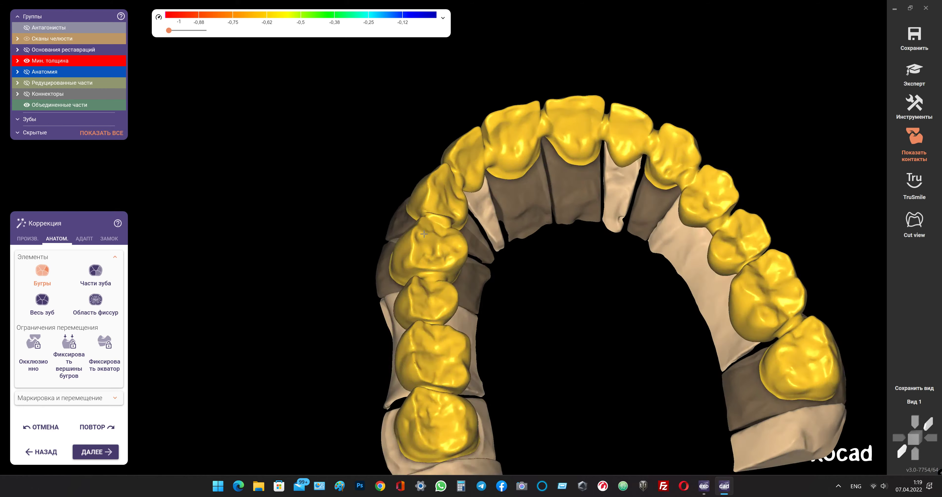
{"action": "mouse_move", "coordinate": [402, 226]}
{"action": "right_mouse_down"}
{"action": "mouse_move", "coordinate": [424, 233]}
{"action": "mouse_move", "coordinate": [171, 290]}
{"action": "right_mouse_up"}
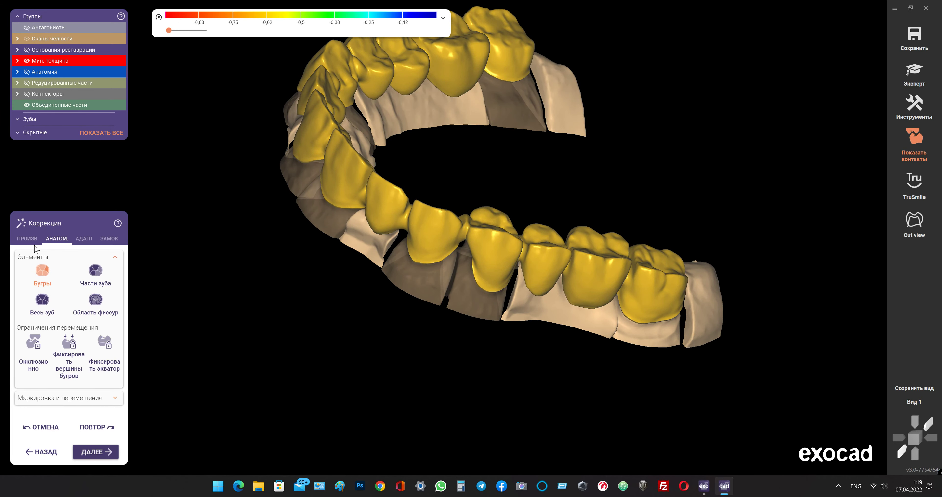
{"action": "left_click", "coordinate": [27, 239]}
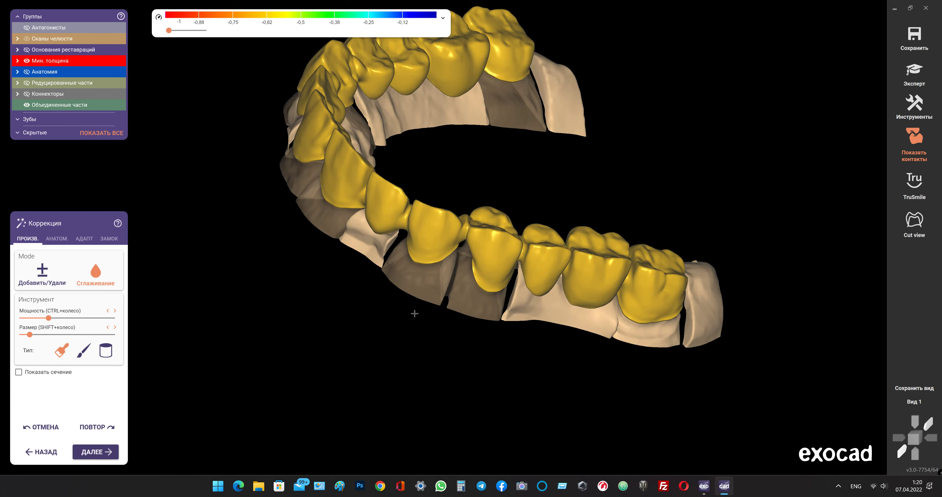
- Zoom in on the back crowns and smooth the surface of the last crown
{"action": "mouse_move", "coordinate": [732, 303]}
{"action": "right_mouse_down"}
{"action": "mouse_move", "coordinate": [595, 300]}
{"action": "mouse_move", "coordinate": [684, 258]}
{"action": "right_mouse_up"}
{"action": "scroll", "coordinate": [595, 300], "scroll_direction": "up", "scroll_amount": 3}
{"action": "scroll", "coordinate": [600, 287], "scroll_direction": "up", "scroll_amount": 3}
{"action": "scroll", "coordinate": [685, 258], "scroll_direction": "down", "scroll_amount": 3}
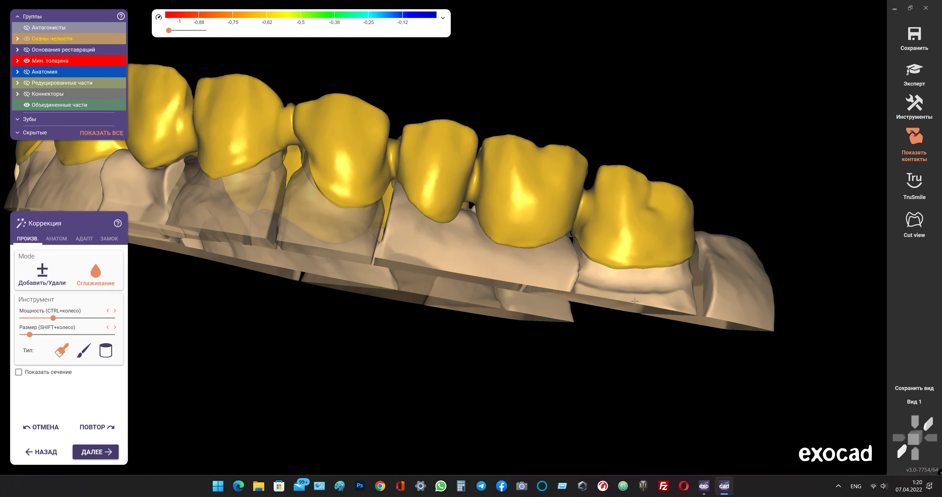
{"action": "scroll", "coordinate": [685, 259], "scroll_direction": "up", "scroll_amount": 3}
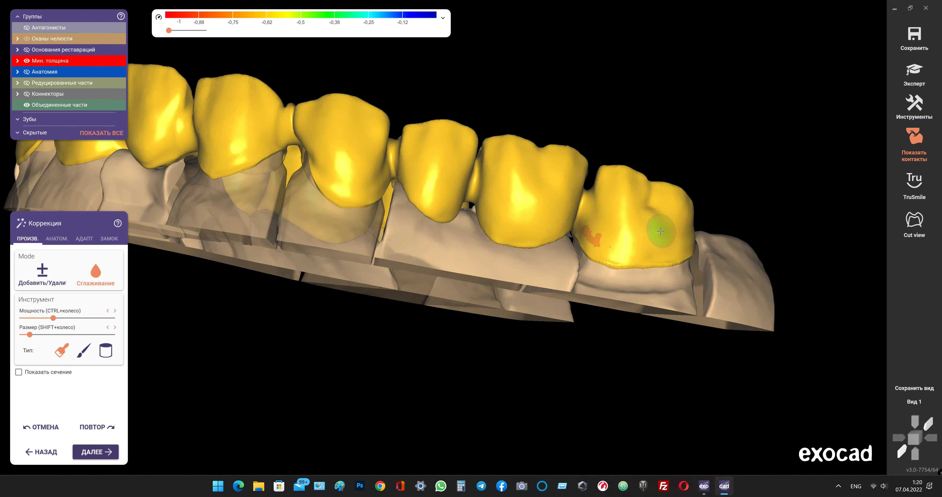
{"action": "right_click_drag", "start_coordinate": [660, 230], "coordinate": [659, 231]}
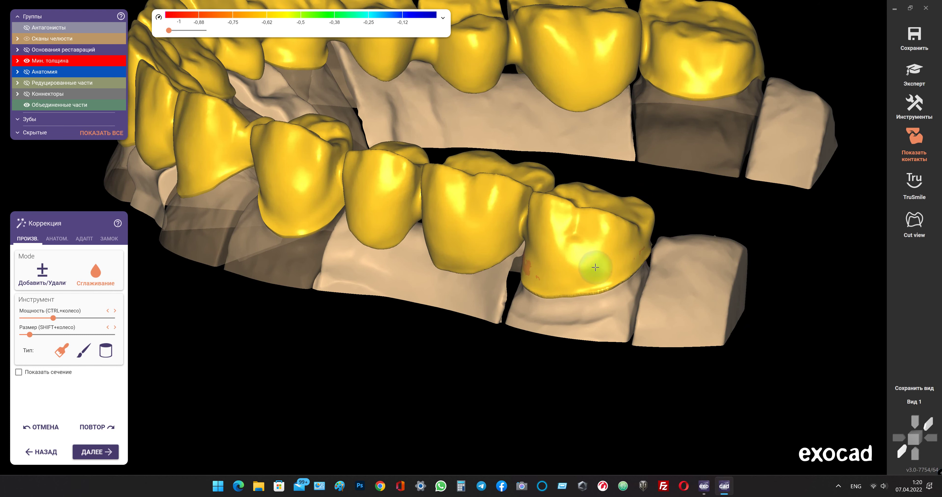
{"action": "right_click_drag", "start_coordinate": [595, 267], "coordinate": [628, 241]}
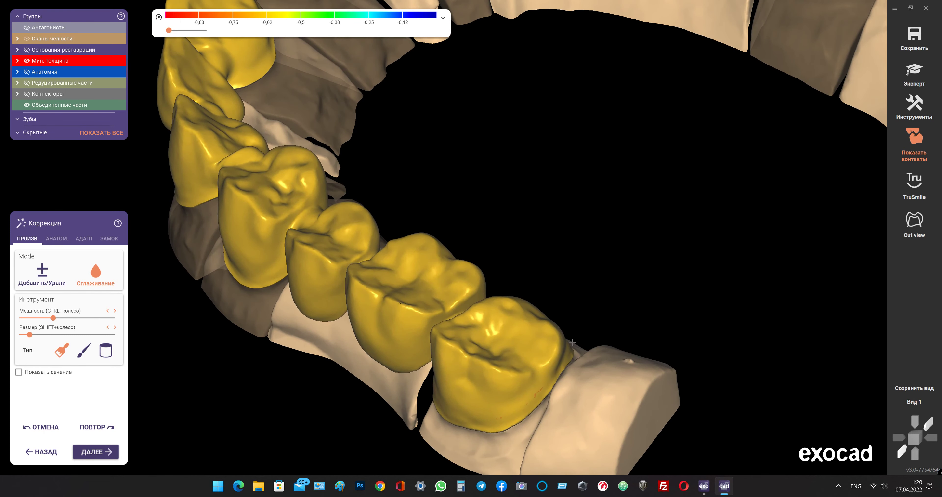
{"action": "scroll", "coordinate": [542, 342], "scroll_direction": "up", "scroll_amount": 2}
{"action": "scroll", "coordinate": [512, 402], "scroll_direction": "up", "scroll_amount": 2}
{"action": "scroll", "coordinate": [589, 299], "scroll_direction": "up", "scroll_amount": 2}
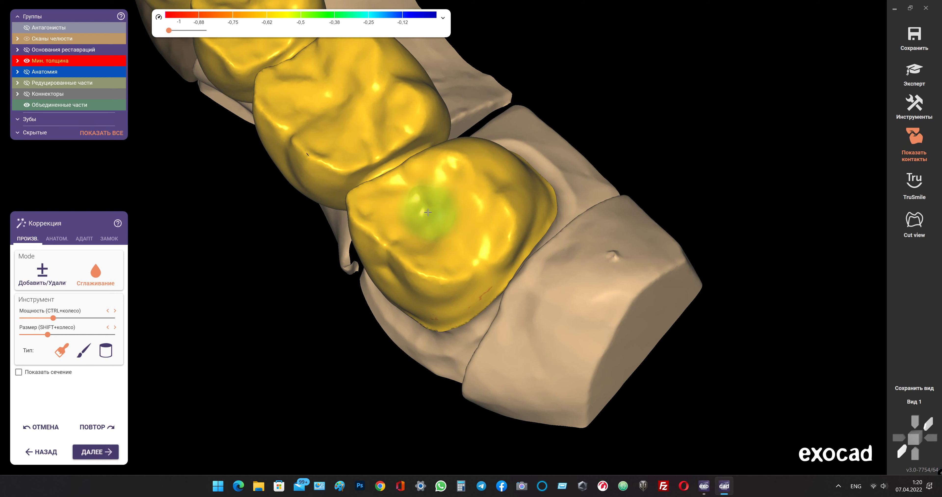
{"action": "left_click_drag", "start_coordinate": [428, 212], "coordinate": [538, 208]}
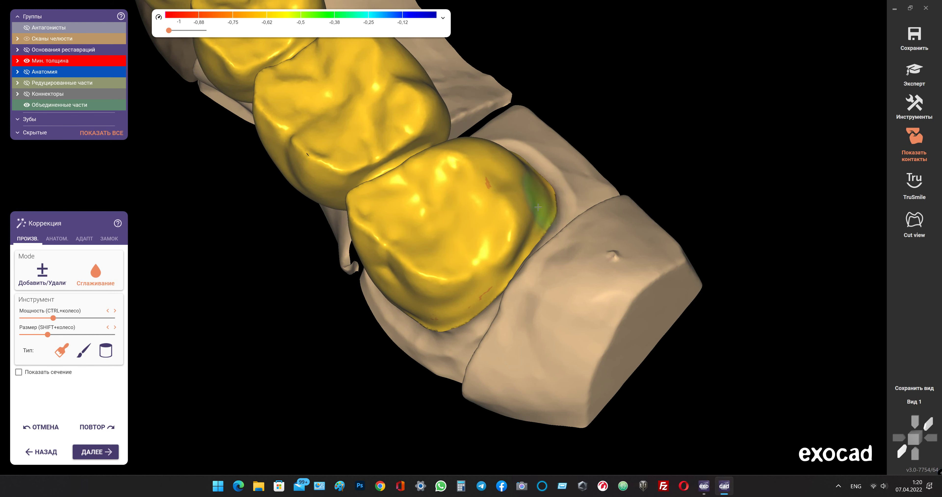
- Smooth the occlusal surface of the neighbouring back crown
{"action": "right_click_drag", "start_coordinate": [538, 207], "coordinate": [469, 268]}
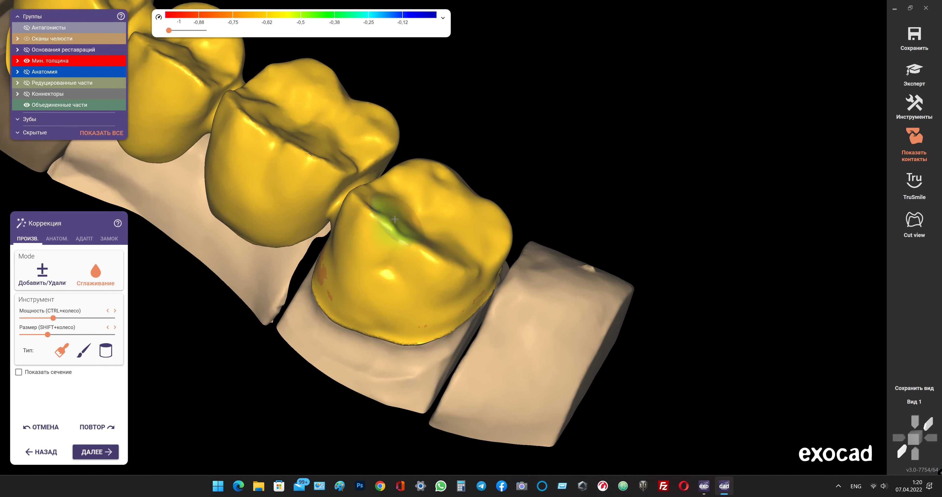
{"action": "right_click_drag", "start_coordinate": [379, 144], "coordinate": [476, 121]}
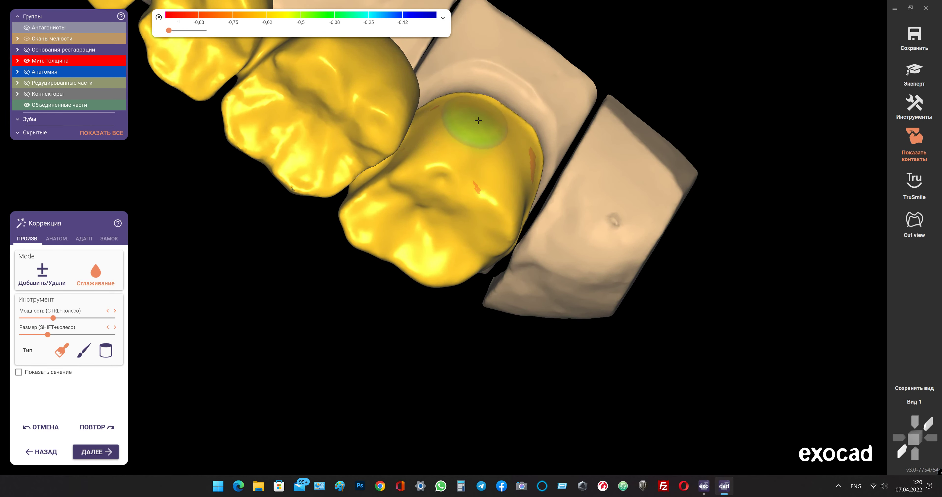
{"action": "right_click_drag", "start_coordinate": [437, 131], "coordinate": [443, 144]}
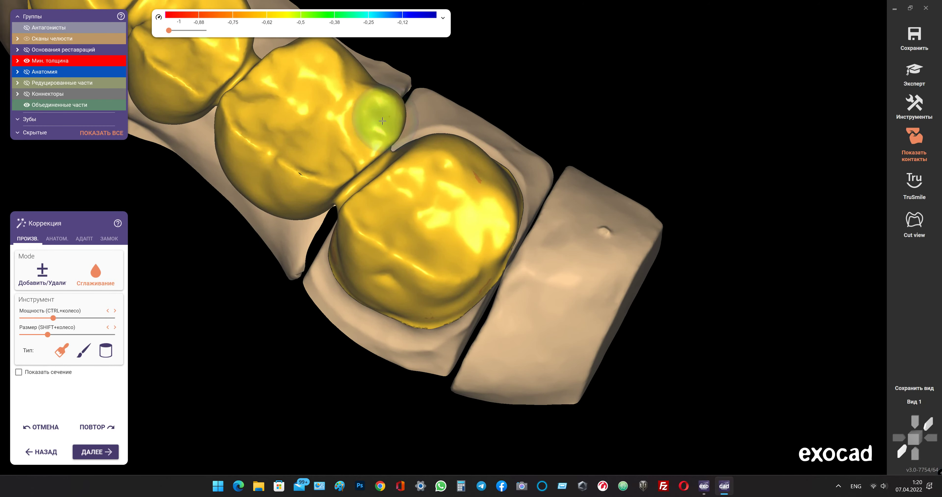
{"action": "left_click_drag", "start_coordinate": [382, 121], "coordinate": [339, 136]}
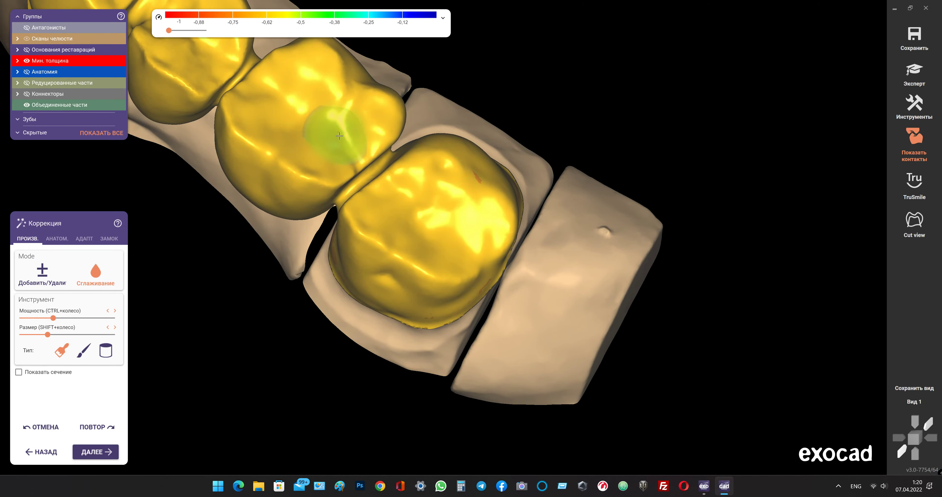
{"action": "right_click_drag", "start_coordinate": [339, 136], "coordinate": [350, 160]}
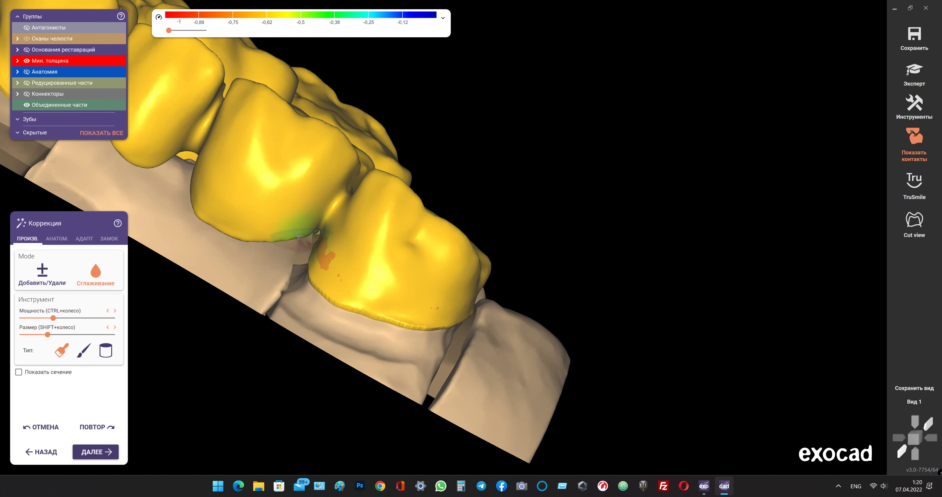
{"action": "right_click", "coordinate": [225, 147]}
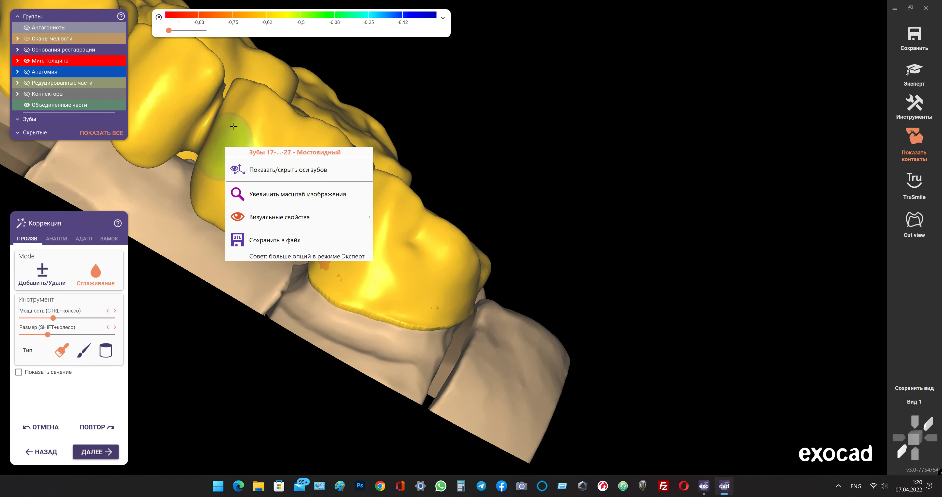
{"action": "mouse_move", "coordinate": [234, 127]}
{"action": "right_mouse_down"}
{"action": "mouse_move", "coordinate": [223, 135]}
{"action": "mouse_move", "coordinate": [221, 126]}
{"action": "right_mouse_up"}
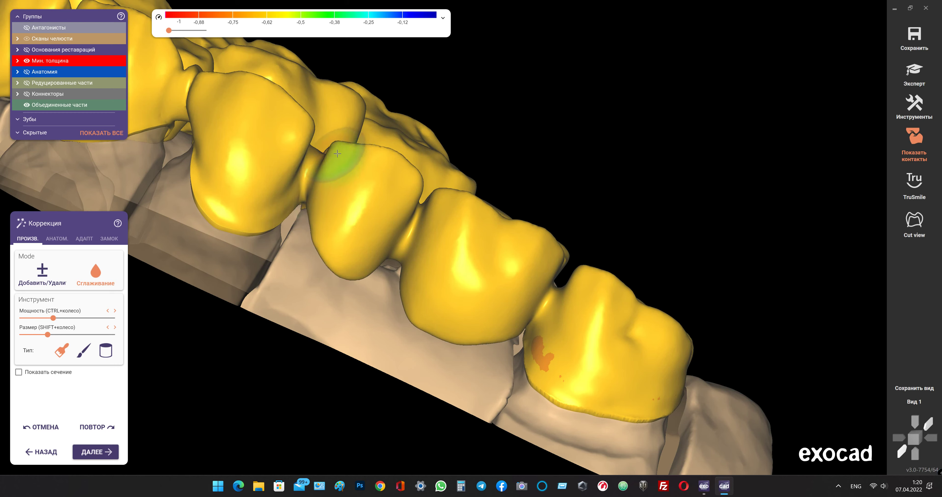
- Smooth the next posterior crowns and the connector between two crowns
{"action": "right_click_drag", "start_coordinate": [442, 180], "coordinate": [456, 164]}
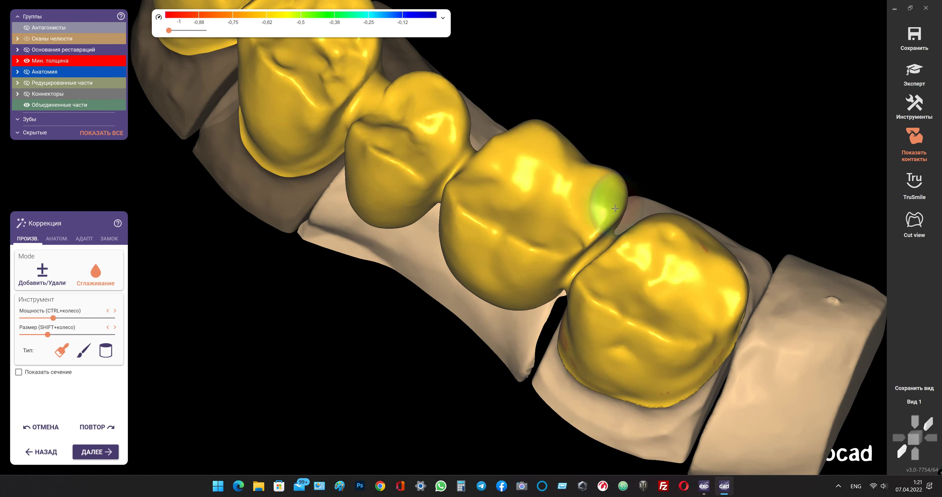
{"action": "right_click_drag", "start_coordinate": [619, 220], "coordinate": [621, 216]}
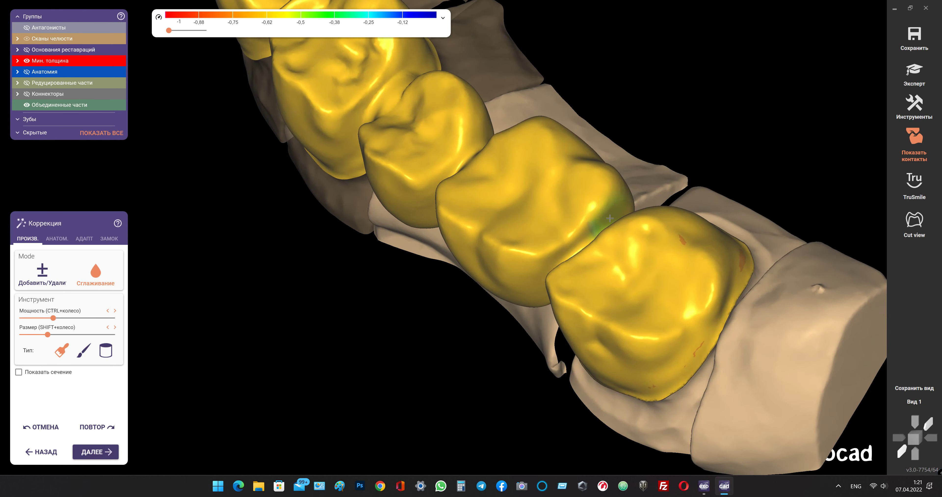
{"action": "mouse_move", "coordinate": [564, 242]}
{"action": "right_mouse_down"}
{"action": "mouse_move", "coordinate": [600, 234]}
{"action": "mouse_move", "coordinate": [482, 254]}
{"action": "right_mouse_up"}
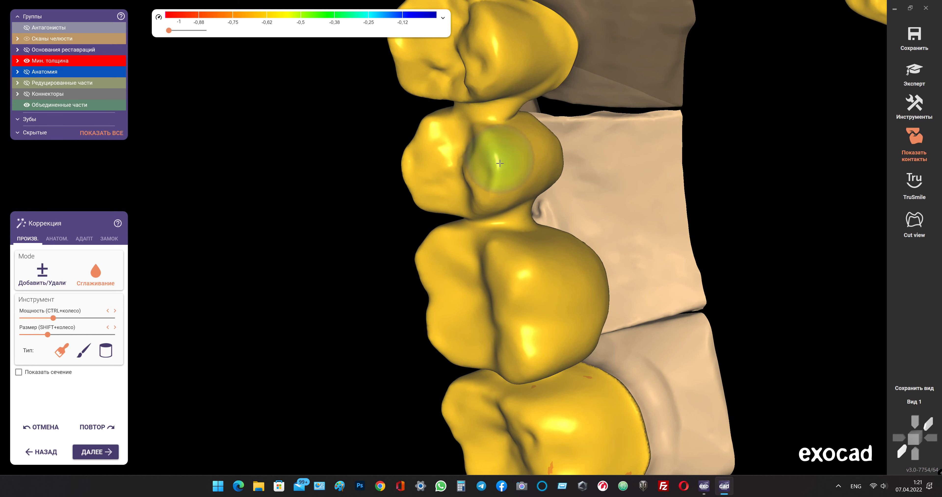
{"action": "mouse_move", "coordinate": [498, 216]}
{"action": "right_mouse_down"}
{"action": "mouse_move", "coordinate": [532, 151]}
{"action": "mouse_move", "coordinate": [508, 186]}
{"action": "mouse_move", "coordinate": [483, 147]}
{"action": "mouse_move", "coordinate": [423, 166]}
{"action": "right_mouse_up"}
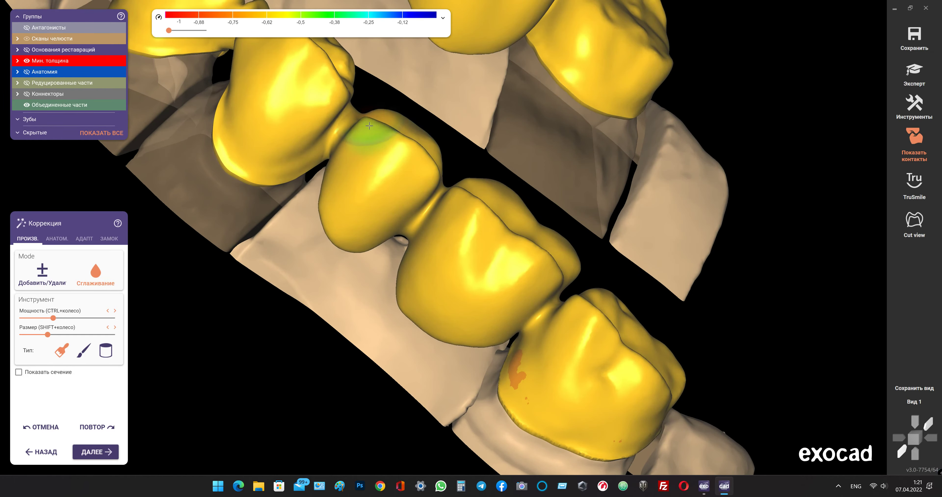
{"action": "mouse_move", "coordinate": [305, 95]}
{"action": "right_mouse_down"}
{"action": "mouse_move", "coordinate": [384, 219]}
{"action": "mouse_move", "coordinate": [393, 202]}
{"action": "mouse_move", "coordinate": [385, 211]}
{"action": "right_mouse_up"}
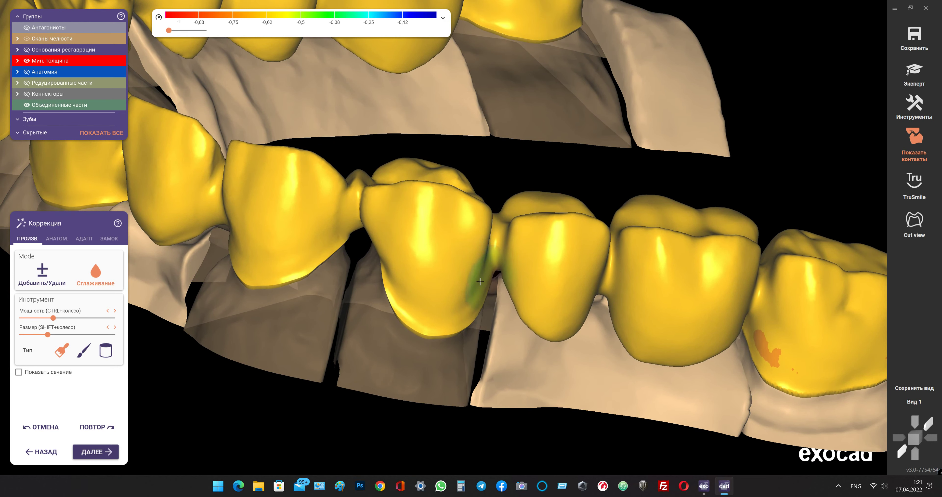
{"action": "right_click_drag", "start_coordinate": [431, 216], "coordinate": [443, 211]}
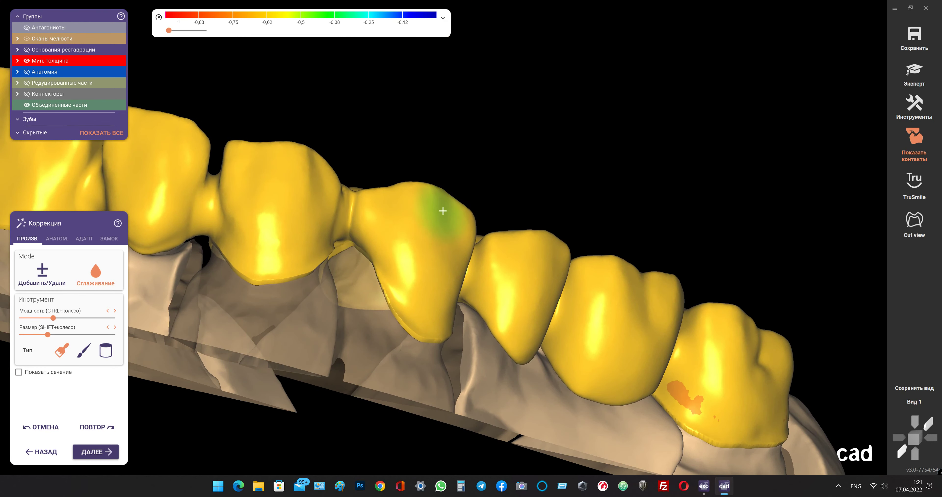
{"action": "right_click_drag", "start_coordinate": [410, 262], "coordinate": [435, 185]}
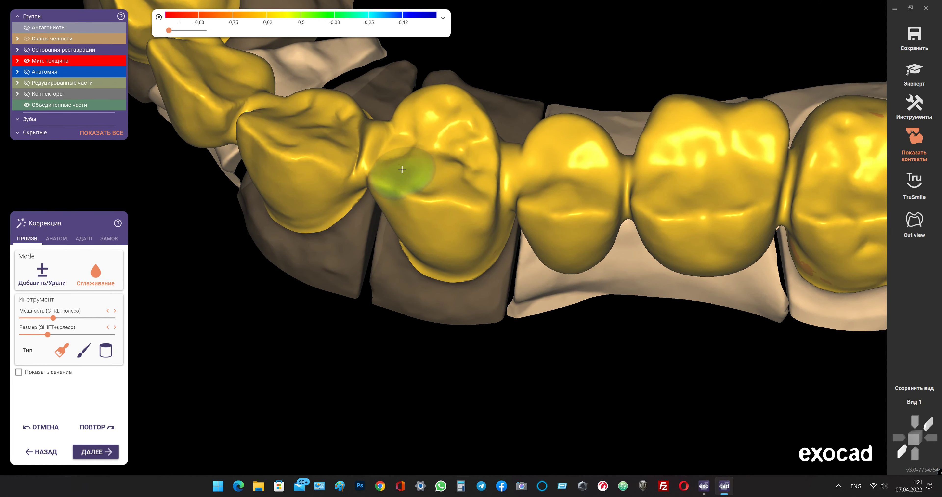
{"action": "mouse_move", "coordinate": [473, 115]}
{"action": "right_mouse_down"}
{"action": "mouse_move", "coordinate": [551, 122]}
{"action": "mouse_move", "coordinate": [481, 193]}
{"action": "right_mouse_up"}
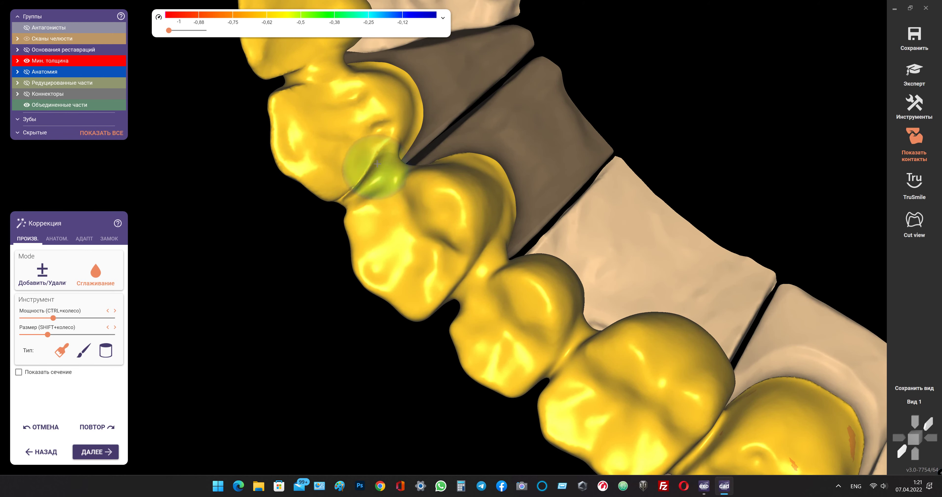
{"action": "left_click_drag", "start_coordinate": [366, 179], "coordinate": [376, 180]}
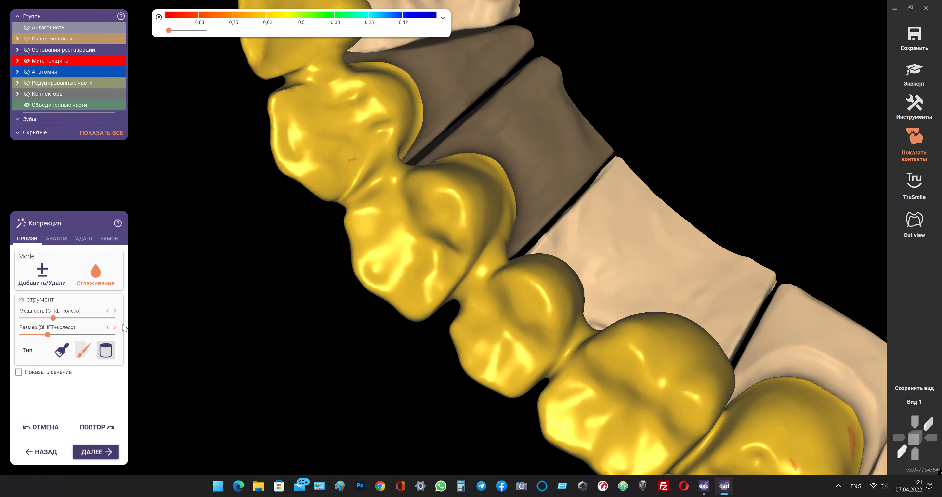
- Switch the smoothing brush to the first tool type and shrink its size for the front connectors
{"action": "scroll", "coordinate": [376, 181], "scroll_direction": "up", "scroll_amount": 1}
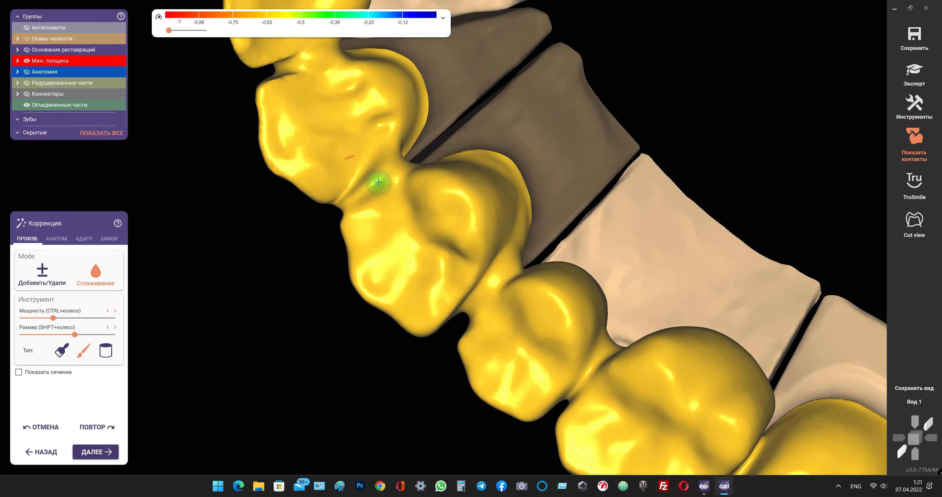
{"action": "right_click_drag", "start_coordinate": [378, 182], "coordinate": [381, 181]}
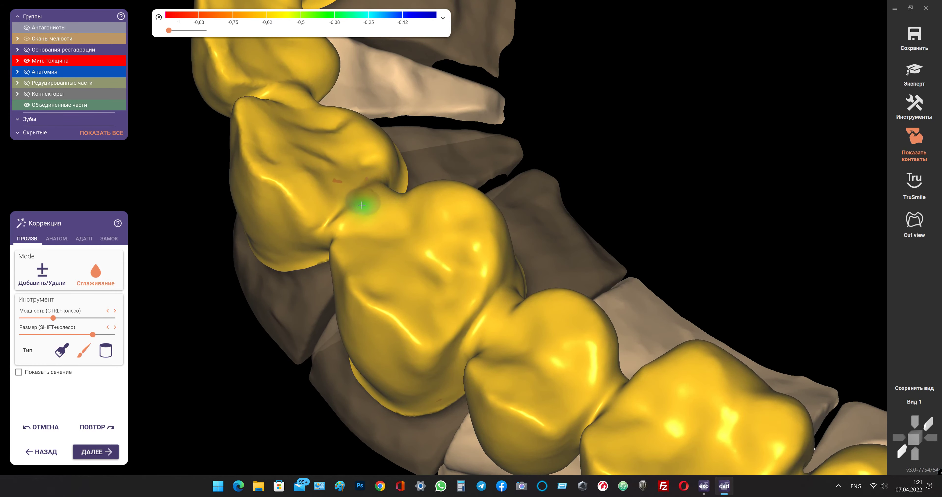
{"action": "right_click_drag", "start_coordinate": [400, 182], "coordinate": [428, 184]}
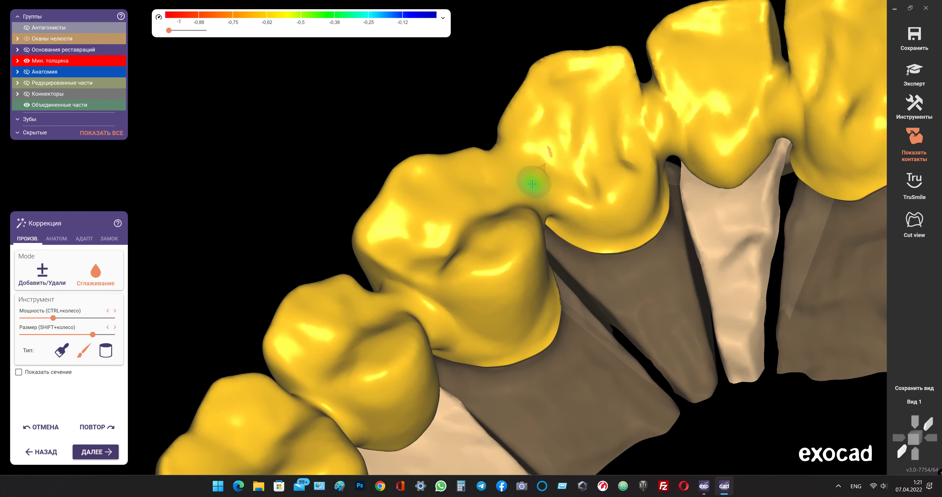
{"action": "left_click", "coordinate": [63, 353]}
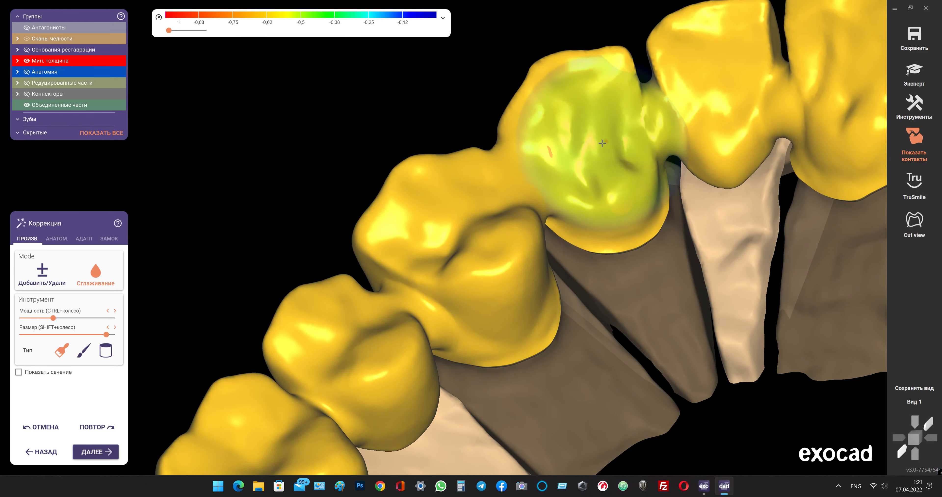
{"action": "scroll", "coordinate": [602, 143], "scroll_direction": "down", "scroll_amount": 3, "text": "shift"}
{"action": "scroll", "coordinate": [601, 144], "scroll_direction": "down", "scroll_amount": 3, "text": "shift"}
{"action": "scroll", "coordinate": [600, 146], "scroll_direction": "down", "scroll_amount": 3, "text": "shift"}
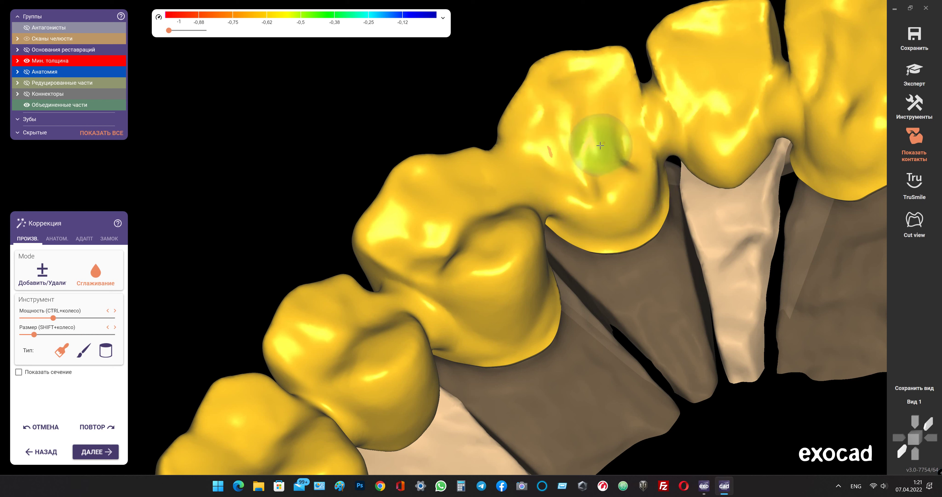
{"action": "scroll", "coordinate": [600, 146], "scroll_direction": "down", "scroll_amount": 2, "text": "shift"}
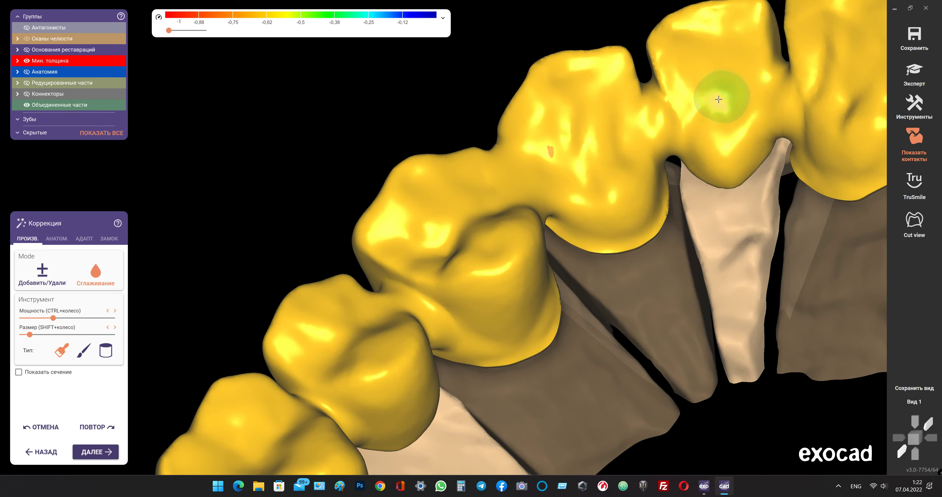
{"action": "right_click_drag", "start_coordinate": [674, 91], "coordinate": [564, 263]}
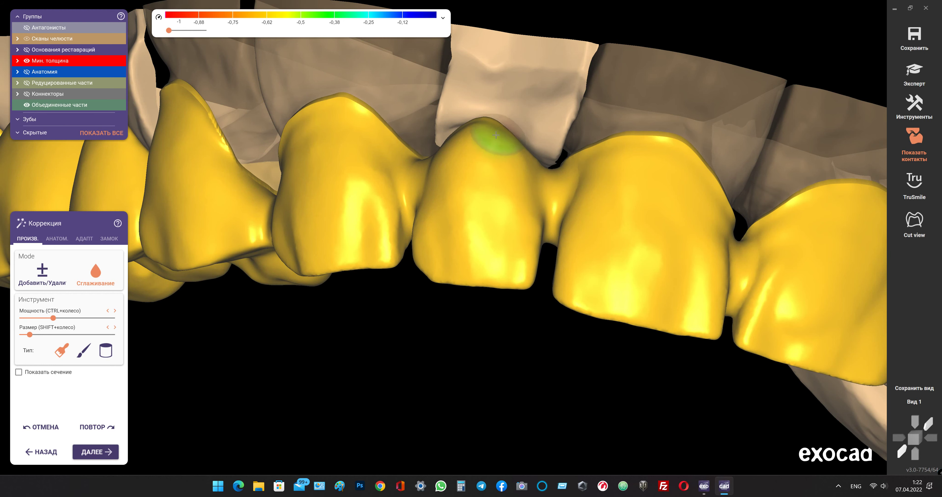
- Smooth two connectors between the front crowns, orbiting the arch between strokes
{"action": "right_click_drag", "start_coordinate": [427, 263], "coordinate": [452, 237]}
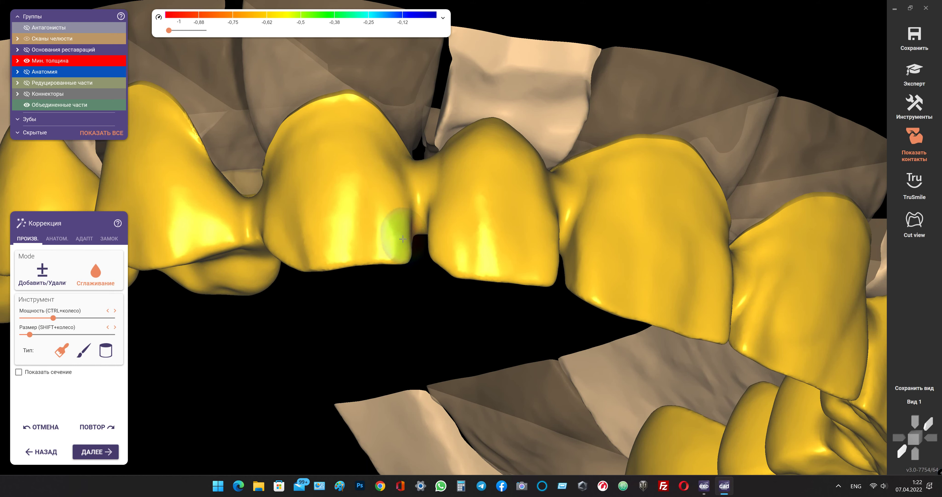
{"action": "right_click_drag", "start_coordinate": [281, 197], "coordinate": [276, 230]}
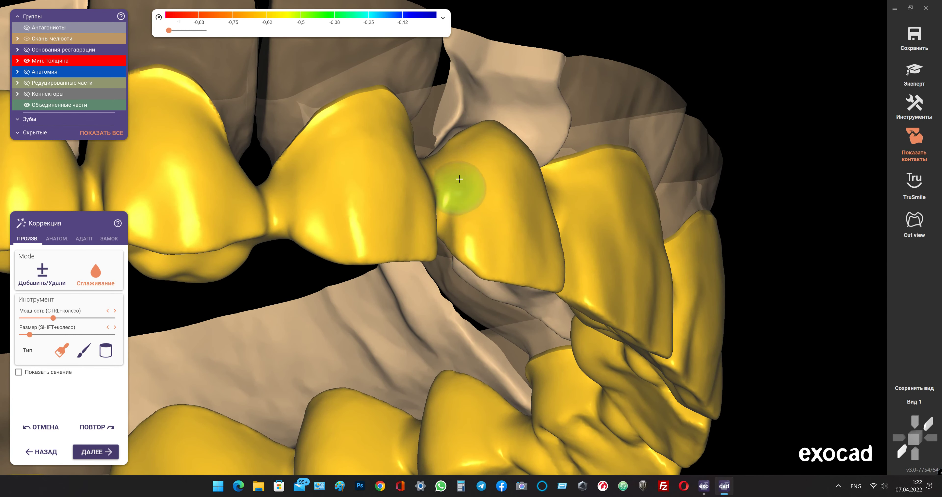
{"action": "mouse_move", "coordinate": [531, 223]}
{"action": "right_mouse_down"}
{"action": "mouse_move", "coordinate": [620, 216]}
{"action": "mouse_move", "coordinate": [563, 209]}
{"action": "right_mouse_up"}
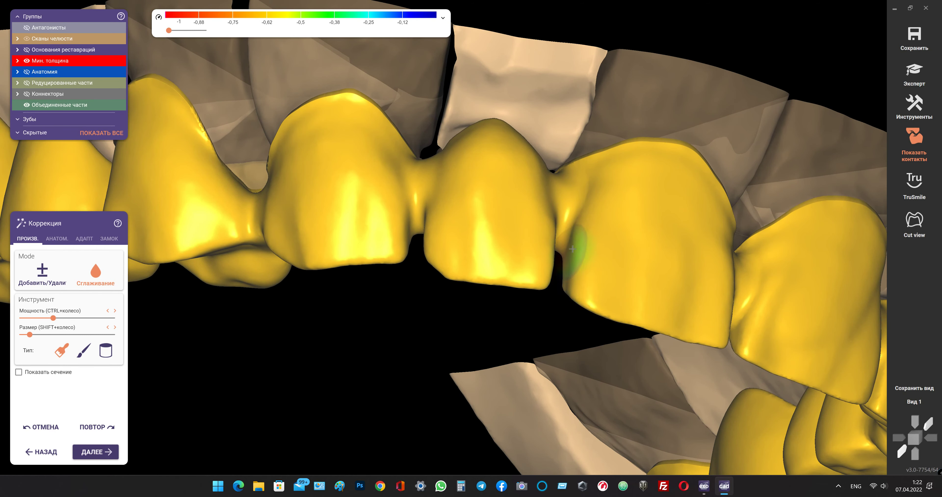
{"action": "right_click_drag", "start_coordinate": [626, 269], "coordinate": [622, 269]}
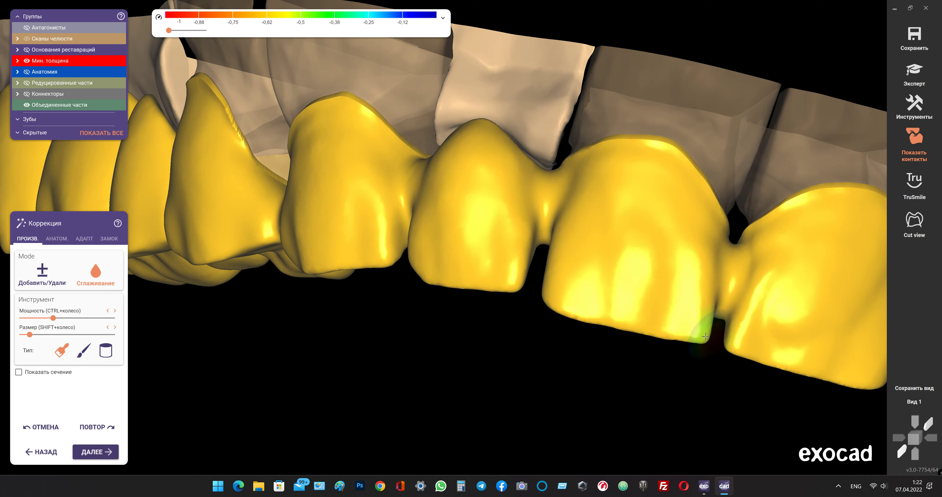
{"action": "left_click_drag", "start_coordinate": [707, 310], "coordinate": [712, 309]}
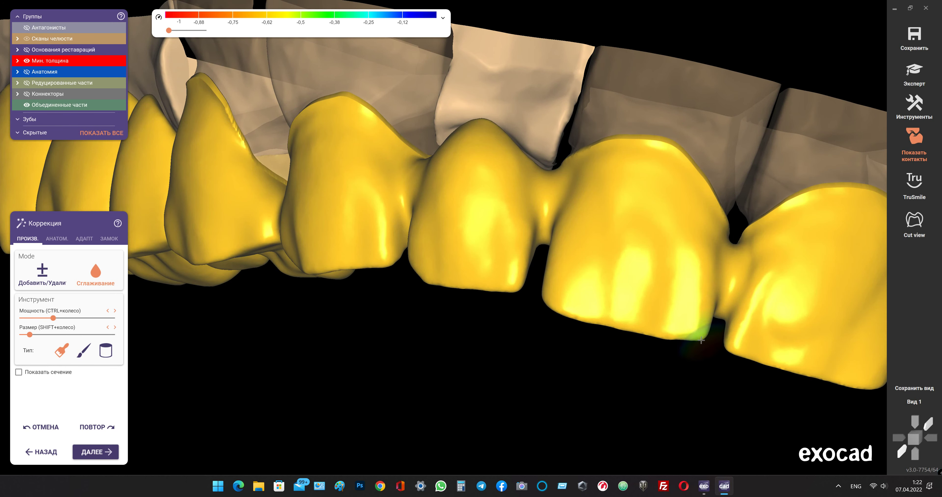
{"action": "mouse_move", "coordinate": [652, 296]}
{"action": "right_mouse_down"}
{"action": "mouse_move", "coordinate": [660, 249]}
{"action": "mouse_move", "coordinate": [610, 266]}
{"action": "right_mouse_up"}
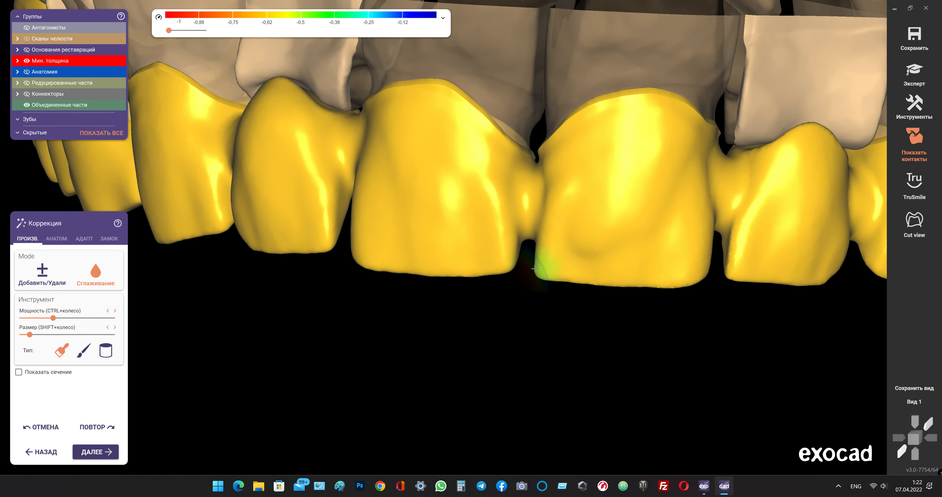
{"action": "left_click_drag", "start_coordinate": [535, 269], "coordinate": [537, 208]}
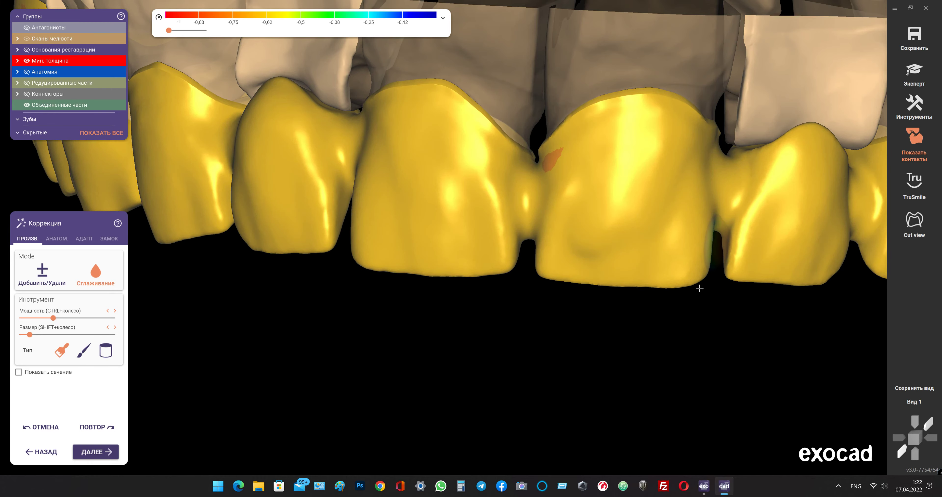
{"action": "mouse_move", "coordinate": [705, 278]}
{"action": "right_mouse_down"}
{"action": "mouse_move", "coordinate": [649, 266]}
{"action": "mouse_move", "coordinate": [701, 271]}
{"action": "right_mouse_up"}
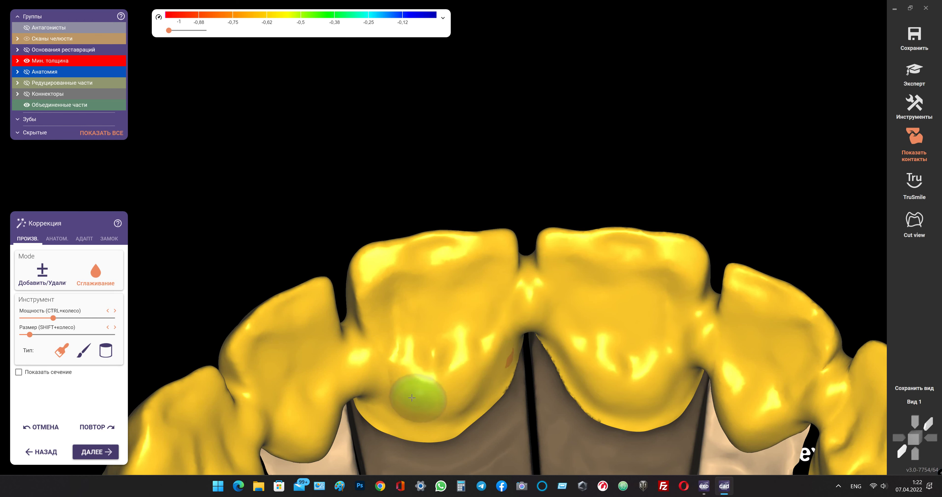
- Change the brush type and smooth the interproximal connector between two crowns
{"action": "mouse_move", "coordinate": [616, 336]}
{"action": "right_mouse_down"}
{"action": "mouse_move", "coordinate": [677, 388]}
{"action": "mouse_move", "coordinate": [685, 333]}
{"action": "mouse_move", "coordinate": [677, 331]}
{"action": "right_mouse_up"}
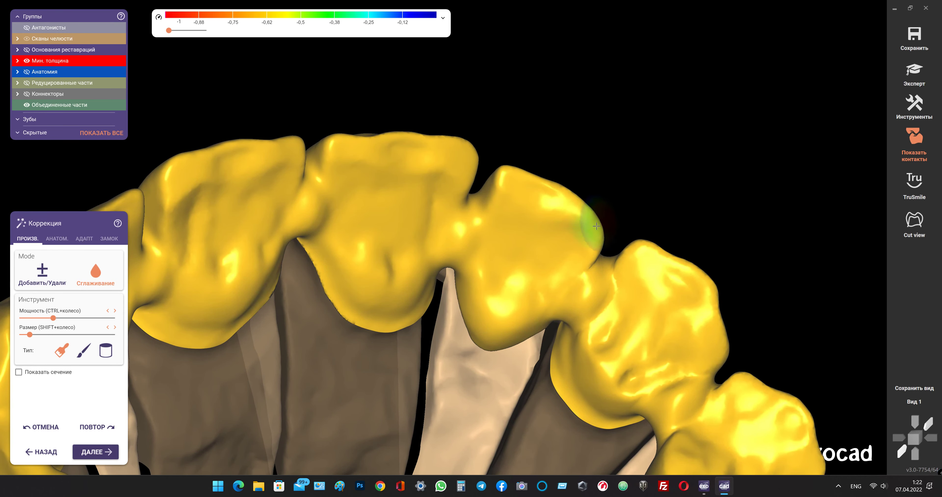
{"action": "mouse_move", "coordinate": [538, 256]}
{"action": "right_mouse_down"}
{"action": "mouse_move", "coordinate": [421, 263]}
{"action": "mouse_move", "coordinate": [539, 258]}
{"action": "mouse_move", "coordinate": [488, 252]}
{"action": "right_mouse_up"}
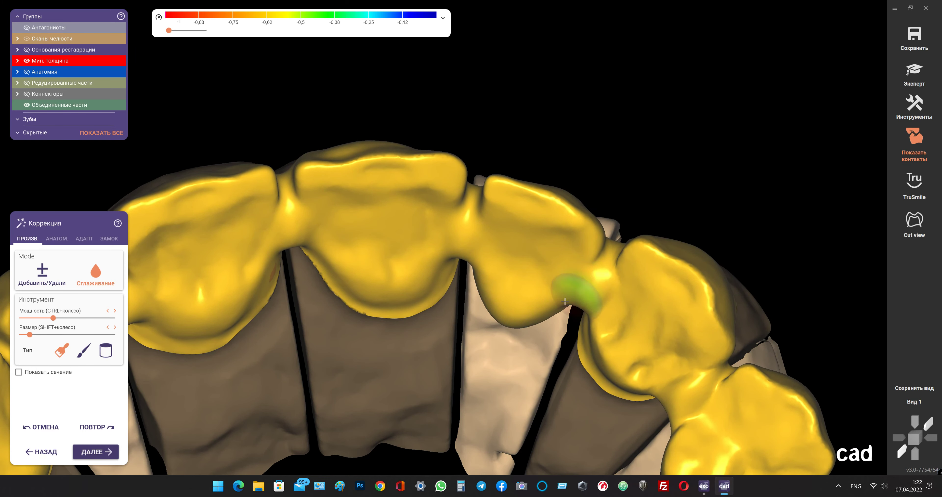
{"action": "left_click", "coordinate": [86, 350]}
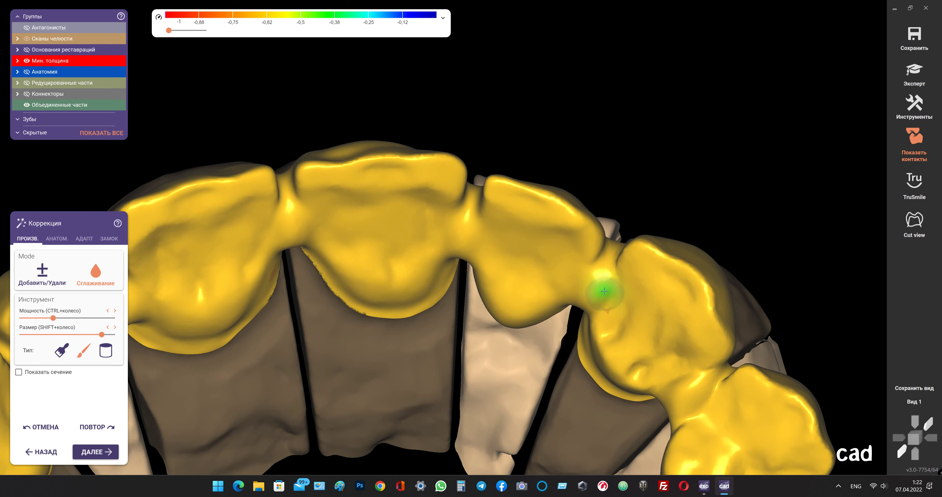
{"action": "mouse_move", "coordinate": [589, 280]}
{"action": "right_mouse_down"}
{"action": "mouse_move", "coordinate": [529, 210]}
{"action": "mouse_move", "coordinate": [592, 276]}
{"action": "right_mouse_up"}
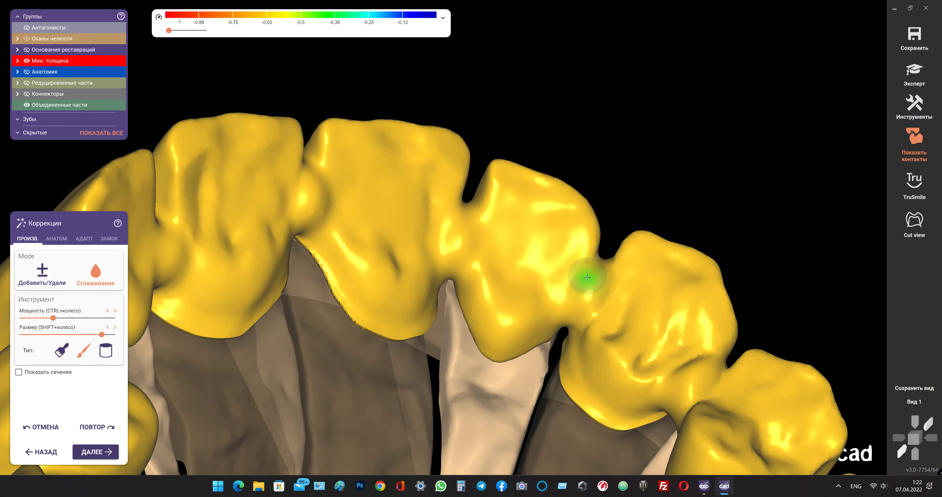
{"action": "left_click_drag", "start_coordinate": [592, 277], "coordinate": [576, 329]}
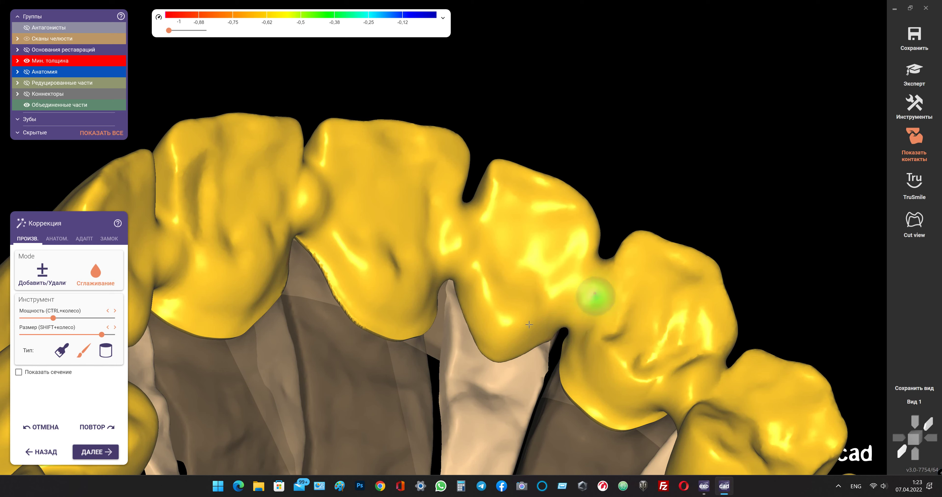
- Return to the first brush type and reduce its size
{"action": "left_click", "coordinate": [58, 352]}
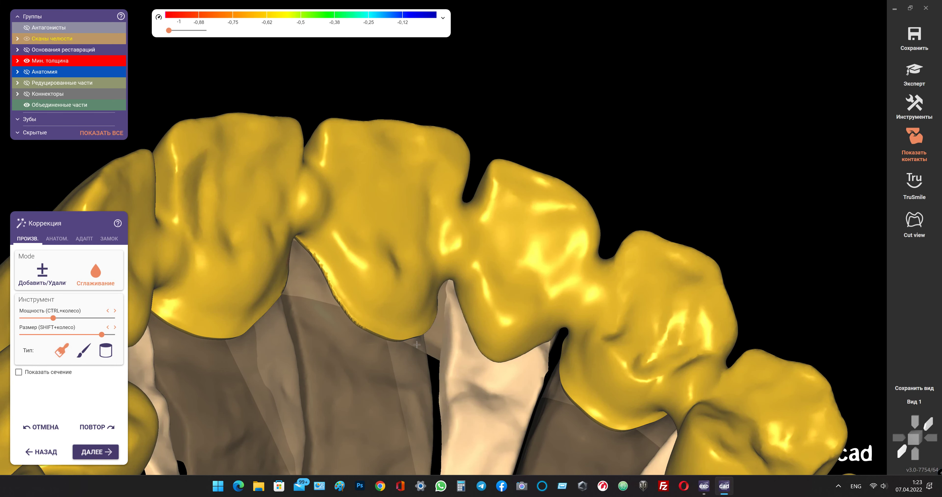
{"action": "scroll", "coordinate": [516, 329], "scroll_direction": "down", "scroll_amount": 8, "text": "shift"}
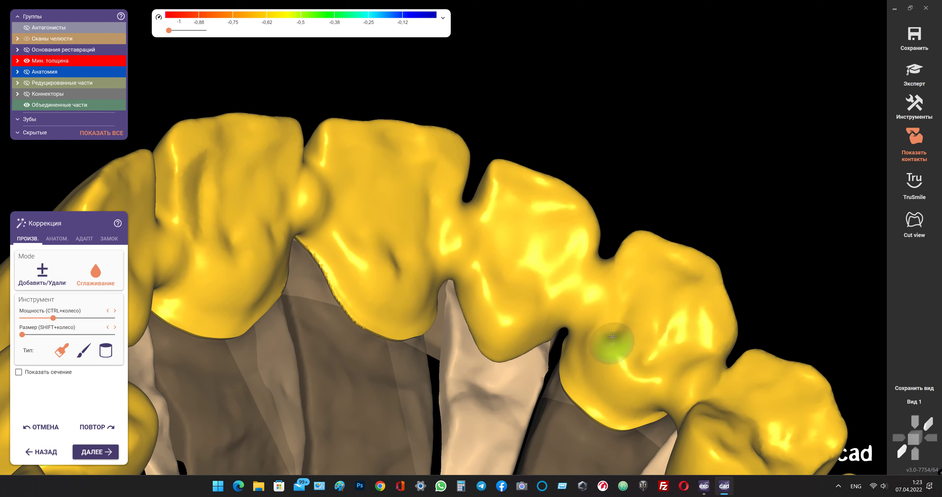
{"action": "right_click_drag", "start_coordinate": [677, 378], "coordinate": [687, 311]}
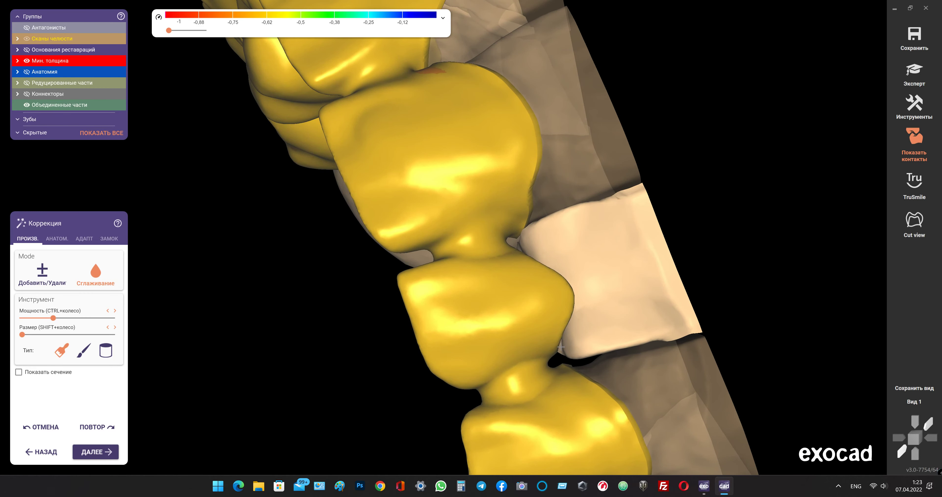
- Orbit and zoom around the back crowns to inspect their contact areas
{"action": "mouse_move", "coordinate": [560, 346]}
{"action": "right_mouse_down"}
{"action": "mouse_move", "coordinate": [472, 390]}
{"action": "mouse_move", "coordinate": [378, 219]}
{"action": "mouse_move", "coordinate": [426, 289]}
{"action": "mouse_move", "coordinate": [426, 276]}
{"action": "right_mouse_up"}
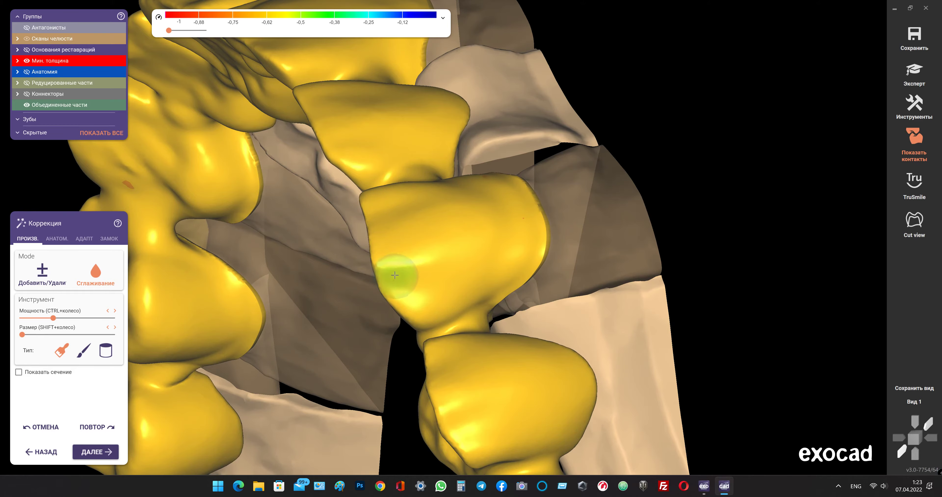
{"action": "mouse_move", "coordinate": [505, 425]}
{"action": "right_mouse_down"}
{"action": "mouse_move", "coordinate": [509, 295]}
{"action": "mouse_move", "coordinate": [541, 252]}
{"action": "mouse_move", "coordinate": [501, 304]}
{"action": "mouse_move", "coordinate": [488, 248]}
{"action": "right_mouse_up"}
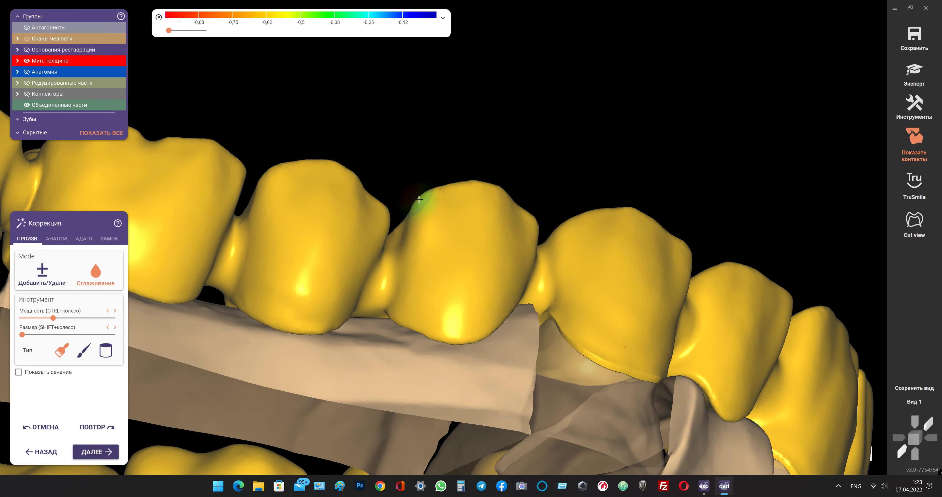
{"action": "right_click_drag", "start_coordinate": [438, 227], "coordinate": [399, 215]}
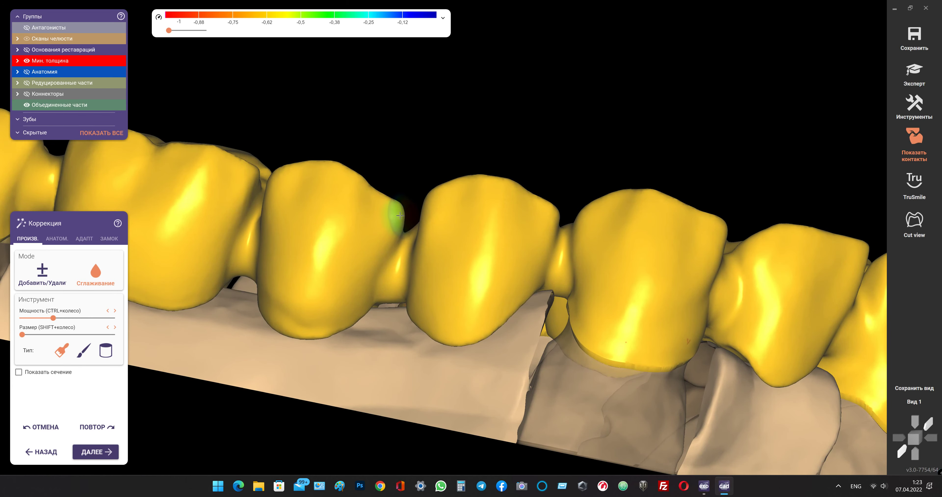
{"action": "mouse_move", "coordinate": [311, 304]}
{"action": "right_mouse_down"}
{"action": "mouse_move", "coordinate": [330, 280]}
{"action": "mouse_move", "coordinate": [226, 300]}
{"action": "mouse_move", "coordinate": [248, 265]}
{"action": "right_mouse_up"}
{"action": "mouse_move", "coordinate": [283, 172]}
{"action": "right_mouse_down"}
{"action": "mouse_move", "coordinate": [331, 199]}
{"action": "mouse_move", "coordinate": [376, 187]}
{"action": "mouse_move", "coordinate": [345, 198]}
{"action": "mouse_move", "coordinate": [346, 174]}
{"action": "right_mouse_up"}
{"action": "scroll", "coordinate": [364, 198], "scroll_direction": "up", "scroll_amount": 3, "text": "shift"}
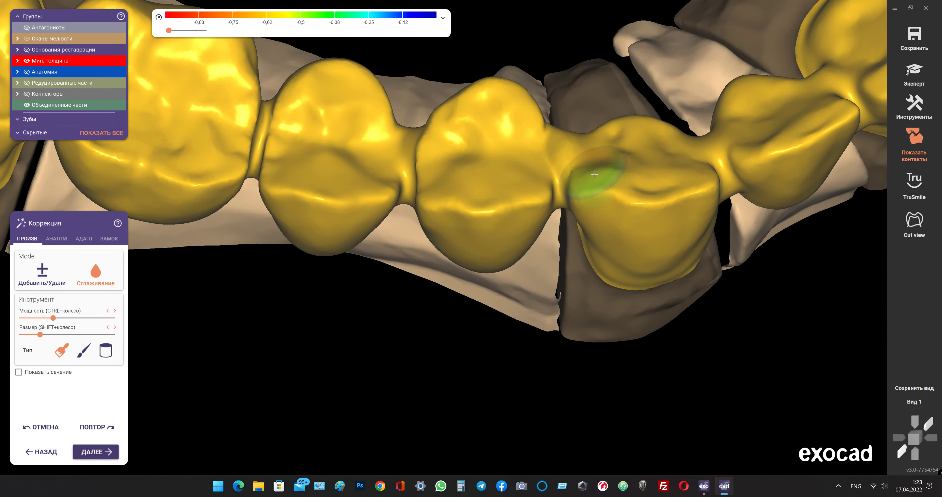
{"action": "mouse_move", "coordinate": [609, 199]}
{"action": "right_mouse_down"}
{"action": "mouse_move", "coordinate": [593, 190]}
{"action": "mouse_move", "coordinate": [483, 211]}
{"action": "right_mouse_up"}
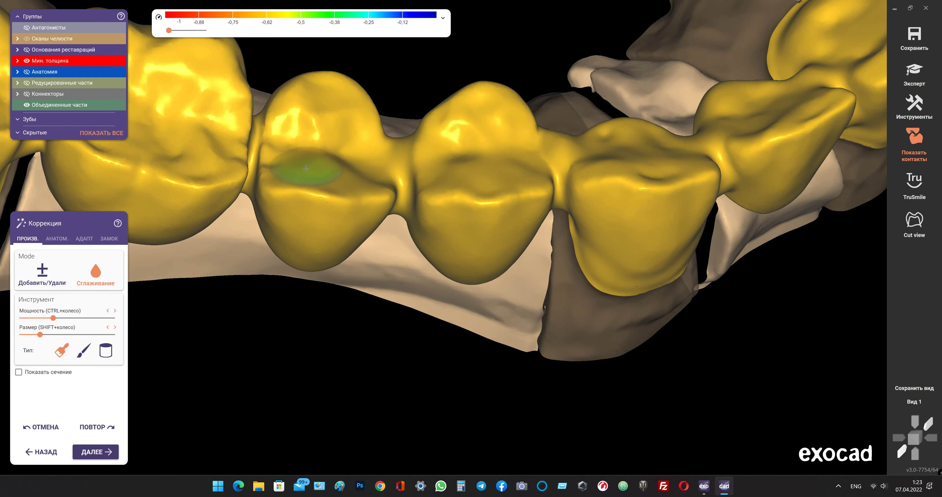
{"action": "right_click_drag", "start_coordinate": [357, 143], "coordinate": [395, 126]}
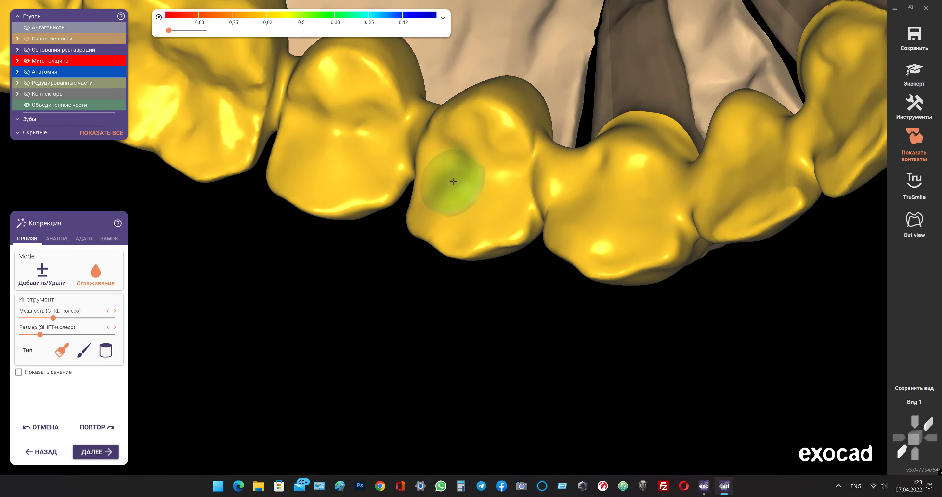
{"action": "right_click_drag", "start_coordinate": [458, 182], "coordinate": [461, 169]}
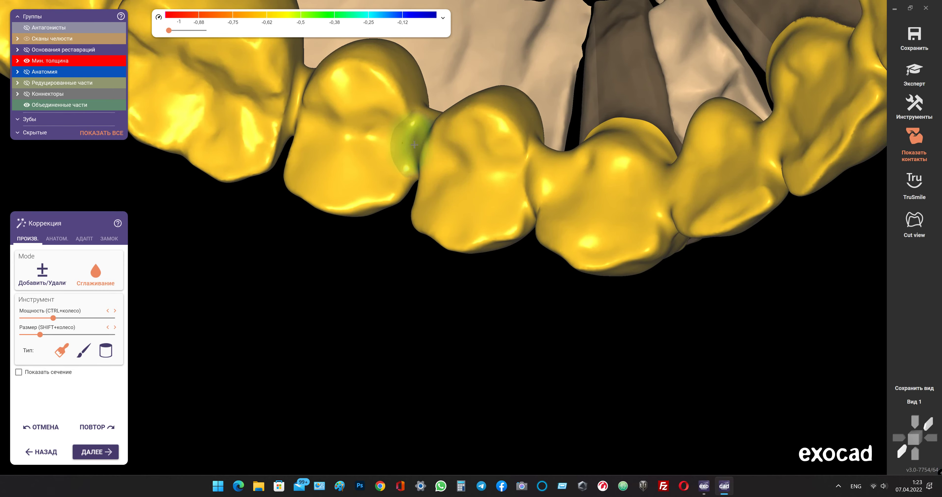
{"action": "right_click_drag", "start_coordinate": [414, 145], "coordinate": [419, 143]}
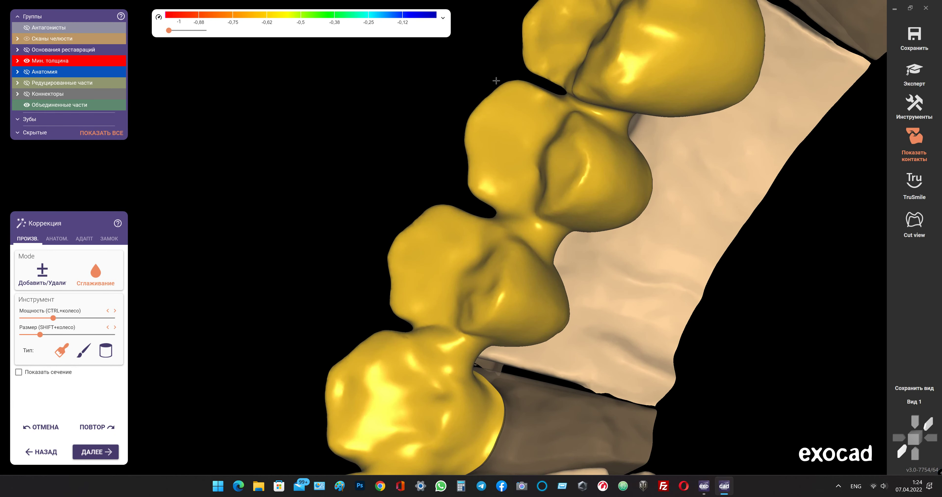
{"action": "mouse_move", "coordinate": [496, 81]}
{"action": "right_mouse_down"}
{"action": "mouse_move", "coordinate": [504, 151]}
{"action": "mouse_move", "coordinate": [609, 158]}
{"action": "mouse_move", "coordinate": [546, 160]}
{"action": "right_mouse_up"}
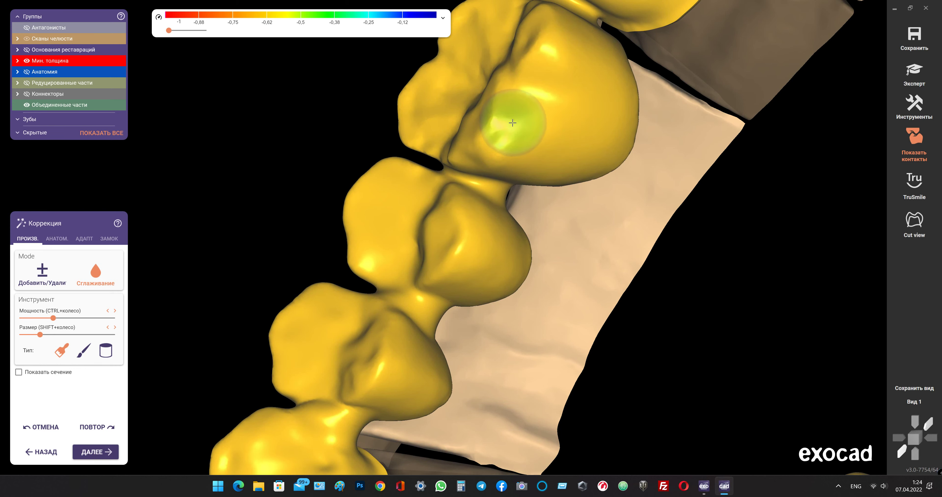
{"action": "right_click_drag", "start_coordinate": [504, 121], "coordinate": [420, 209]}
{"action": "scroll", "coordinate": [421, 207], "scroll_direction": "up", "scroll_amount": 3}
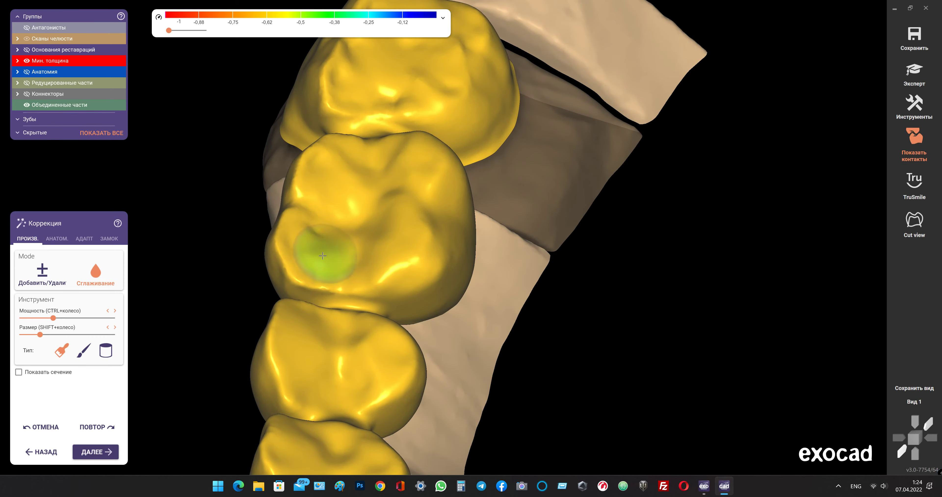
- Smooth the top surface of the lower-left molar crown and its neighbouring contact
{"action": "mouse_move", "coordinate": [348, 146]}
{"action": "right_mouse_down"}
{"action": "mouse_move", "coordinate": [364, 277]}
{"action": "mouse_move", "coordinate": [374, 269]}
{"action": "right_mouse_up"}
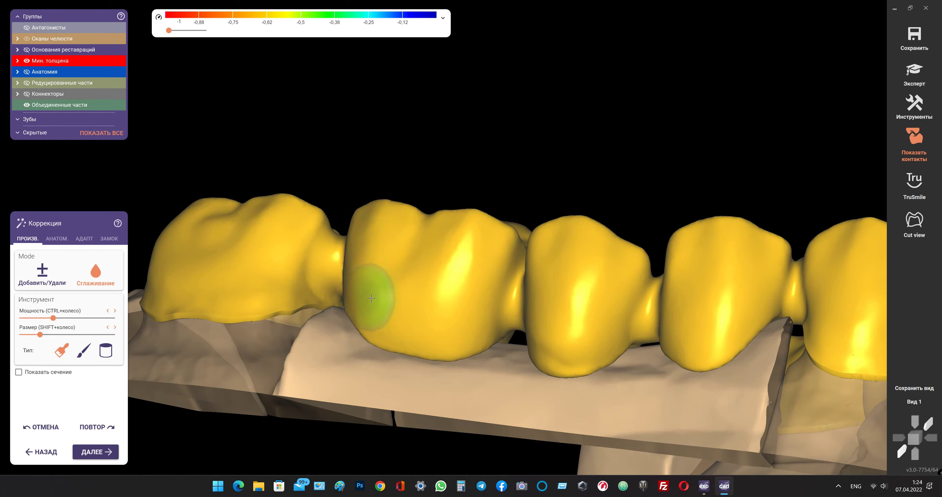
{"action": "mouse_move", "coordinate": [311, 292]}
{"action": "right_mouse_down"}
{"action": "mouse_move", "coordinate": [395, 280]}
{"action": "mouse_move", "coordinate": [194, 279]}
{"action": "mouse_move", "coordinate": [369, 293]}
{"action": "right_mouse_up"}
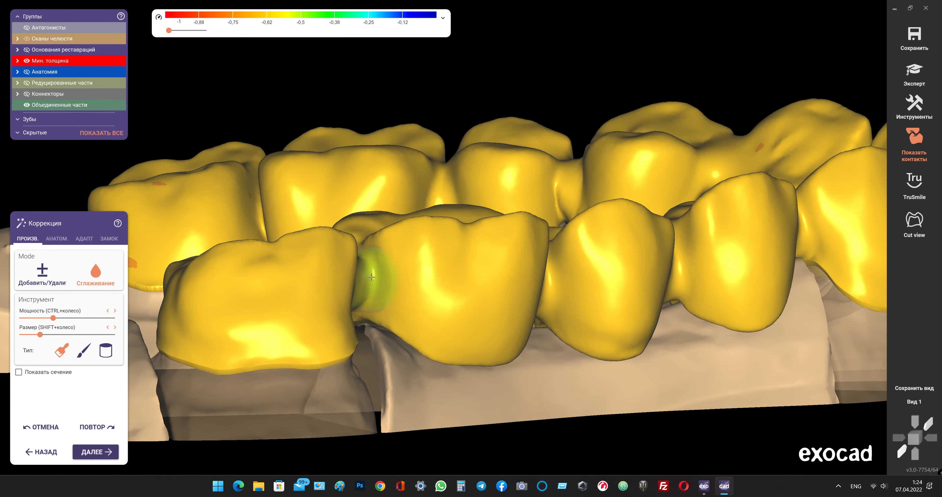
{"action": "mouse_move", "coordinate": [391, 256]}
{"action": "right_mouse_down"}
{"action": "mouse_move", "coordinate": [384, 189]}
{"action": "mouse_move", "coordinate": [438, 255]}
{"action": "right_mouse_up"}
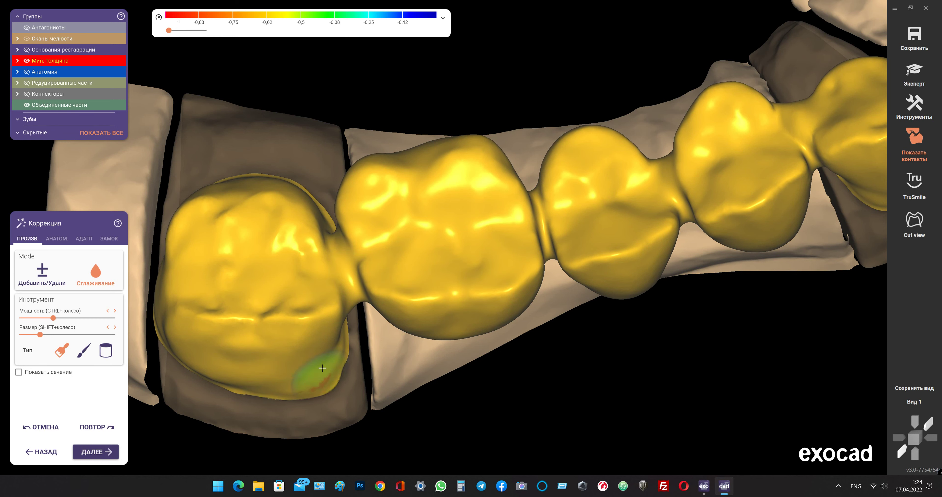
{"action": "mouse_move", "coordinate": [274, 359]}
{"action": "right_mouse_down"}
{"action": "mouse_move", "coordinate": [283, 336]}
{"action": "mouse_move", "coordinate": [294, 335]}
{"action": "right_mouse_up"}
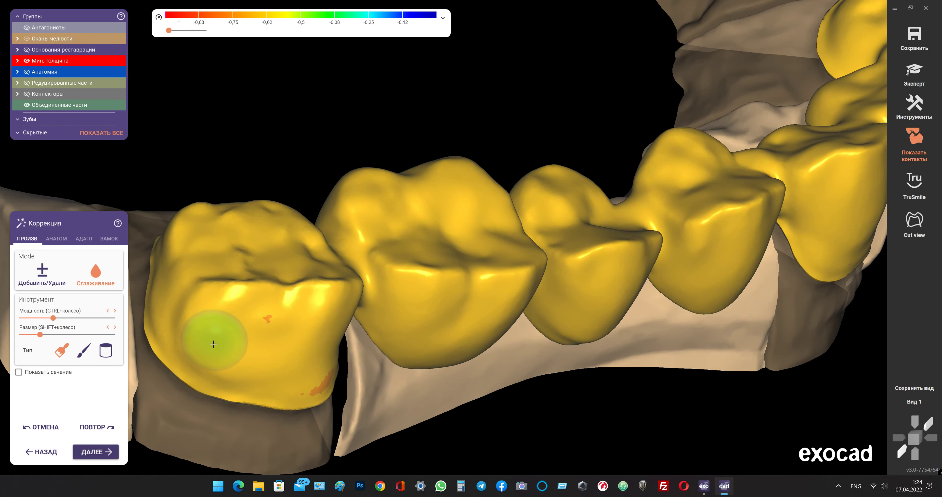
{"action": "right_click_drag", "start_coordinate": [185, 256], "coordinate": [295, 380]}
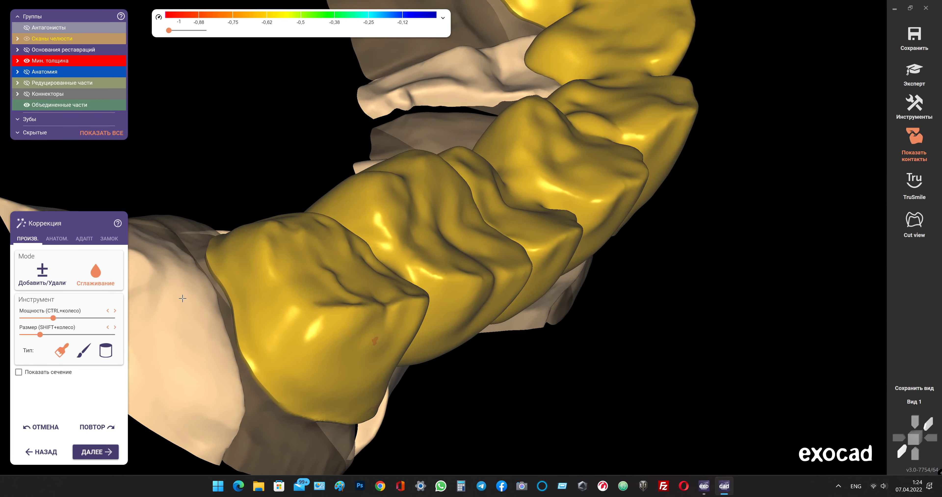
{"action": "right_click_drag", "start_coordinate": [326, 247], "coordinate": [223, 329]}
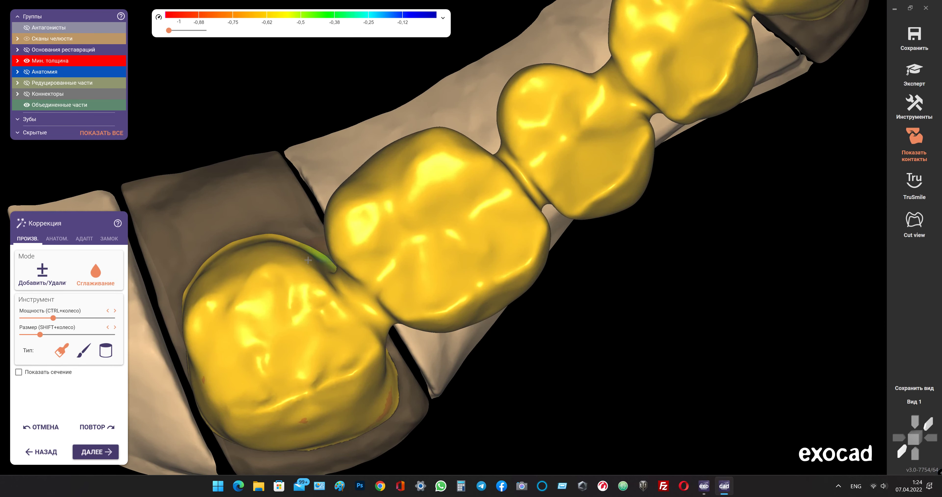
{"action": "mouse_move", "coordinate": [222, 387]}
{"action": "left_mouse_down"}
{"action": "mouse_move", "coordinate": [347, 367]}
{"action": "mouse_move", "coordinate": [269, 284]}
{"action": "mouse_move", "coordinate": [220, 315]}
{"action": "mouse_move", "coordinate": [307, 350]}
{"action": "left_mouse_up"}
{"action": "right_click_drag", "start_coordinate": [311, 294], "coordinate": [315, 280]}
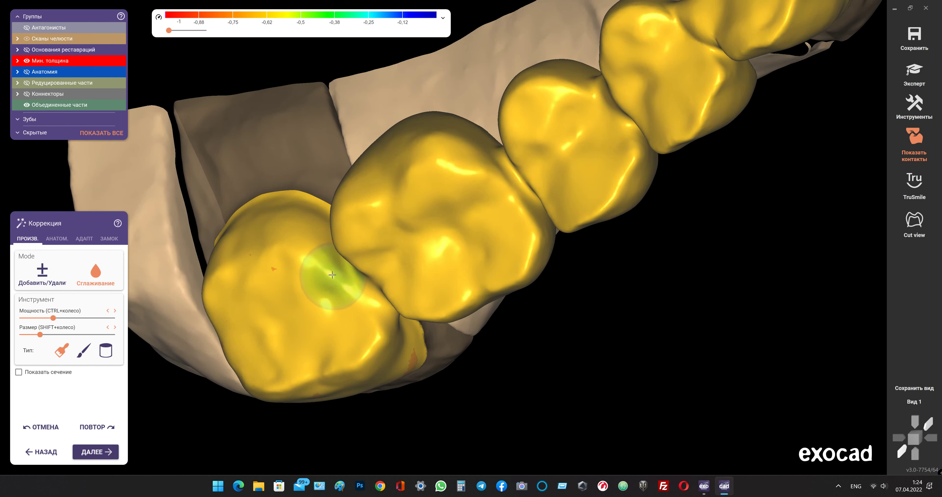
{"action": "mouse_move", "coordinate": [226, 265]}
{"action": "right_mouse_down"}
{"action": "mouse_move", "coordinate": [263, 262]}
{"action": "mouse_move", "coordinate": [194, 332]}
{"action": "right_mouse_up"}
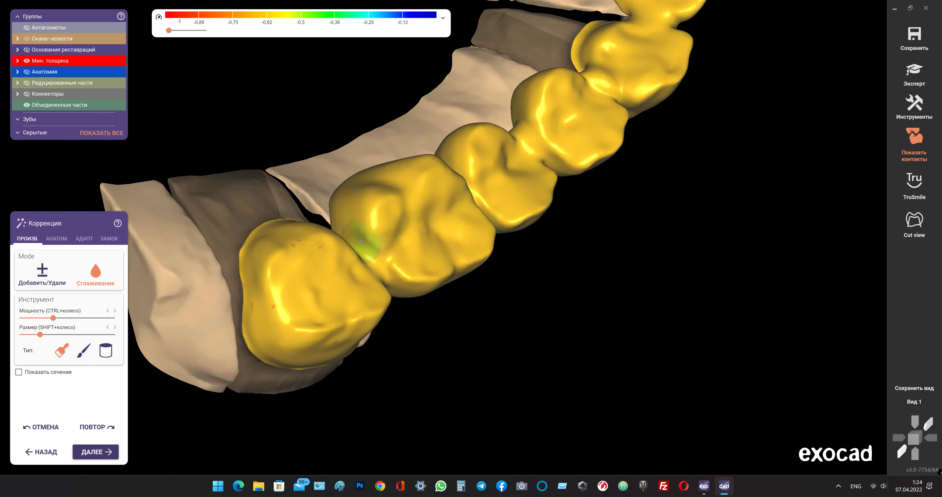
{"action": "mouse_move", "coordinate": [368, 210]}
{"action": "right_mouse_down"}
{"action": "mouse_move", "coordinate": [399, 221]}
{"action": "mouse_move", "coordinate": [315, 280]}
{"action": "right_mouse_up"}
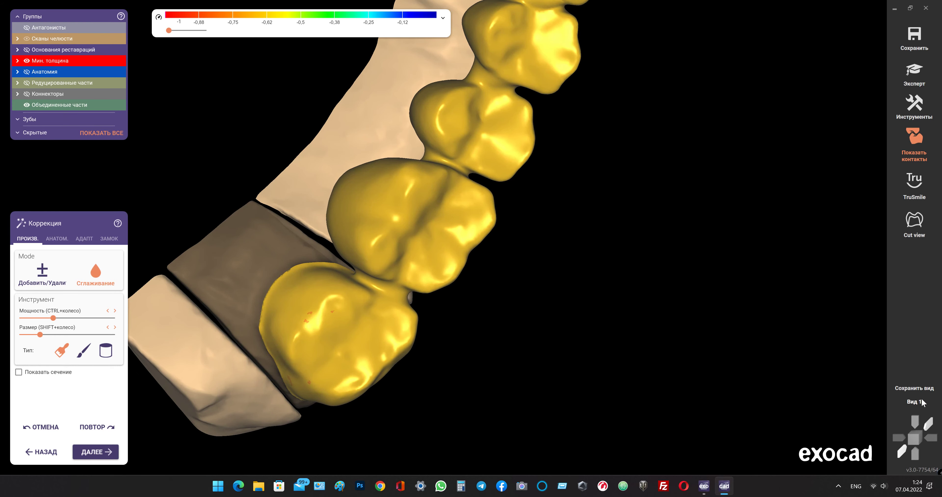
- Restore the saved whole-arch overview of the yellow bridge and zoom in
{"action": "left_click", "coordinate": [921, 402]}
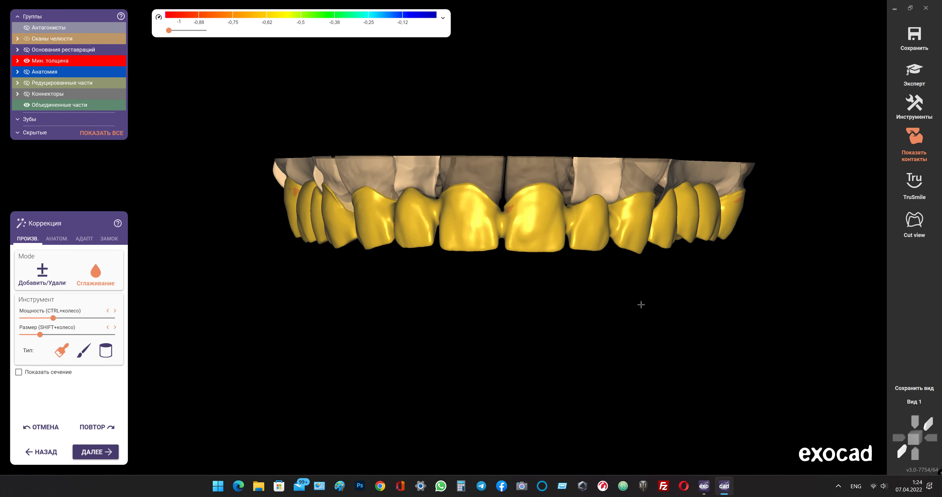
{"action": "scroll", "coordinate": [643, 289], "scroll_direction": "up", "scroll_amount": 2}
{"action": "scroll", "coordinate": [647, 215], "scroll_direction": "up", "scroll_amount": 2}
{"action": "scroll", "coordinate": [649, 208], "scroll_direction": "up", "scroll_amount": 2}
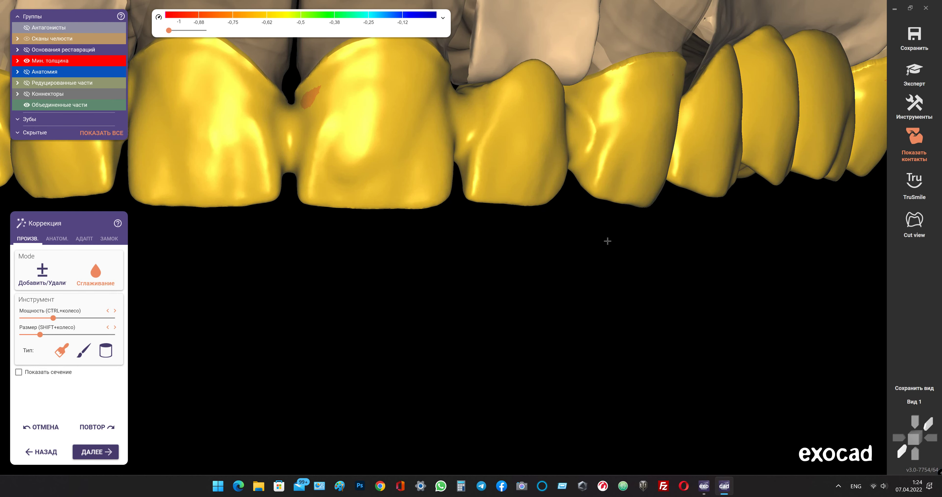
{"action": "left_click", "coordinate": [912, 405]}
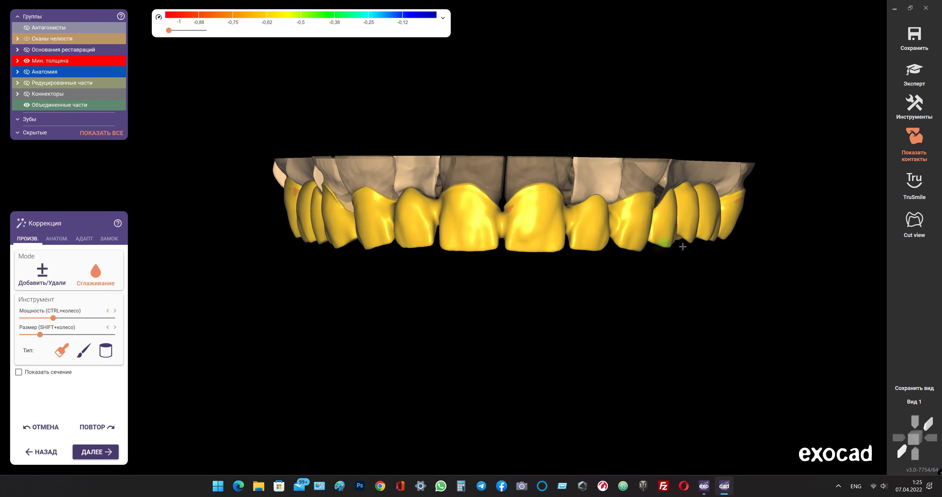
{"action": "scroll", "coordinate": [708, 252], "scroll_direction": "up", "scroll_amount": 2}
{"action": "scroll", "coordinate": [675, 238], "scroll_direction": "up", "scroll_amount": 2}
{"action": "scroll", "coordinate": [674, 220], "scroll_direction": "up", "scroll_amount": 1}
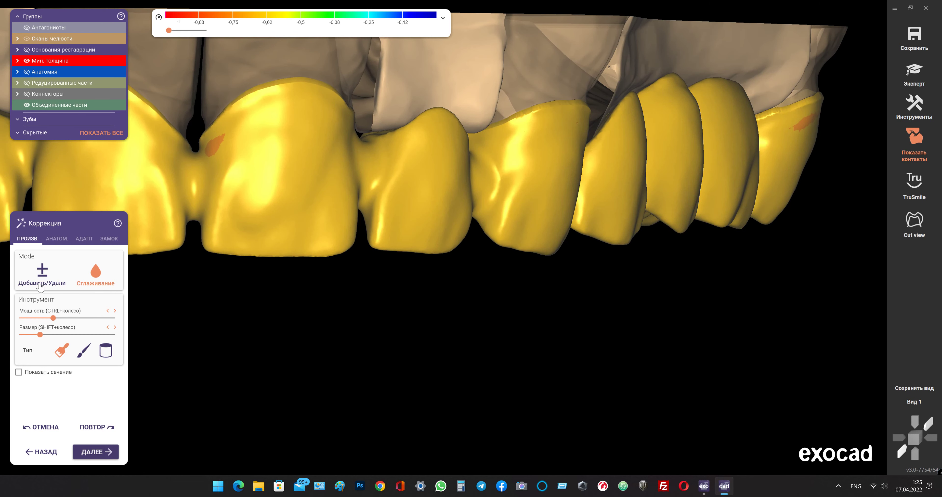
- Switch to anatomic correction with cusps movable, then orbit the arch to inspect the crowns
{"action": "left_click", "coordinate": [57, 238]}
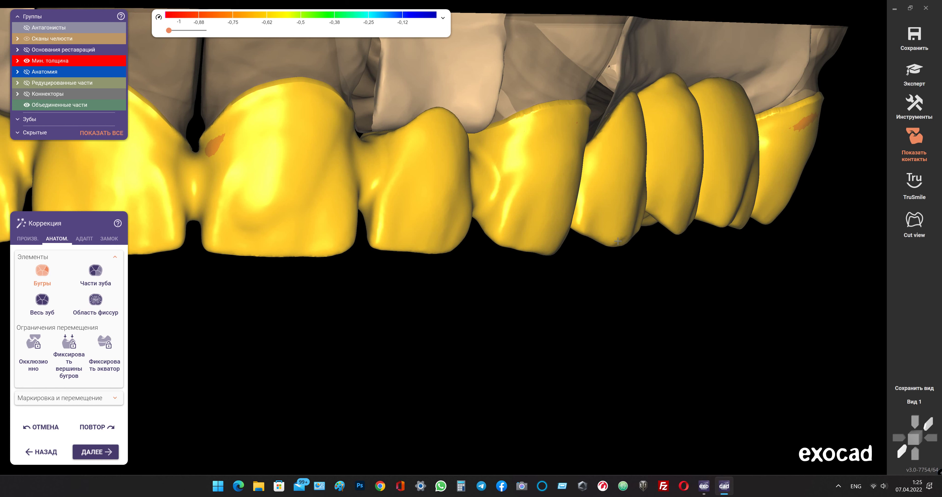
{"action": "right_click_drag", "start_coordinate": [635, 309], "coordinate": [619, 377]}
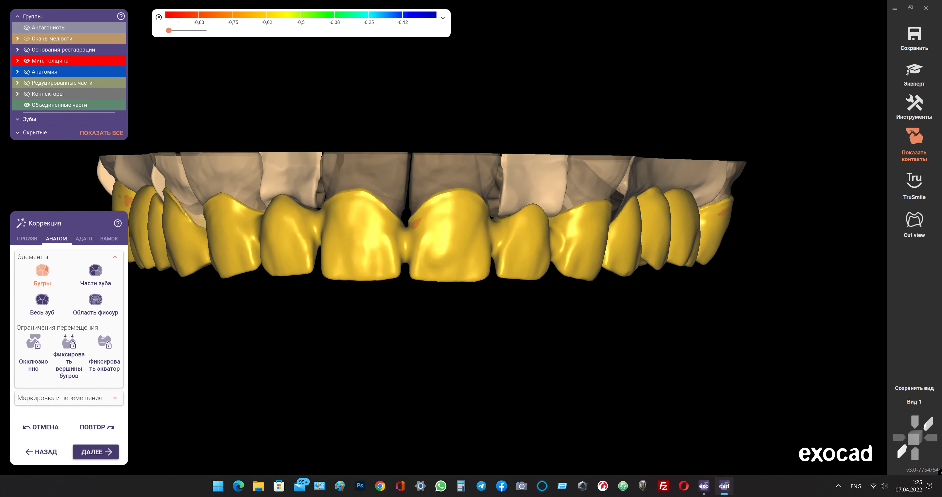
{"action": "right_click_drag", "start_coordinate": [423, 457], "coordinate": [412, 334]}
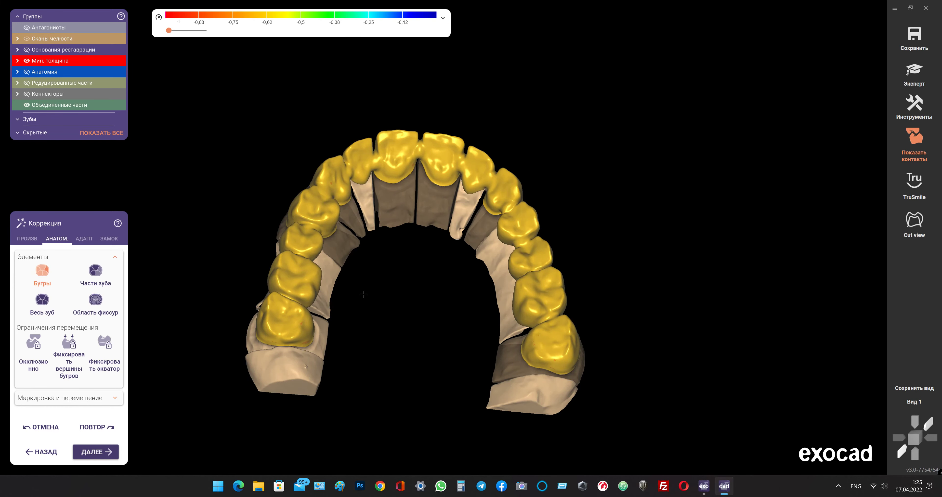
{"action": "right_click_drag", "start_coordinate": [364, 294], "coordinate": [361, 284]}
{"action": "scroll", "coordinate": [352, 160], "scroll_direction": "up", "scroll_amount": 3}
{"action": "mouse_move", "coordinate": [351, 160]}
{"action": "right_mouse_down"}
{"action": "mouse_move", "coordinate": [376, 124]}
{"action": "mouse_move", "coordinate": [396, 133]}
{"action": "right_mouse_up"}
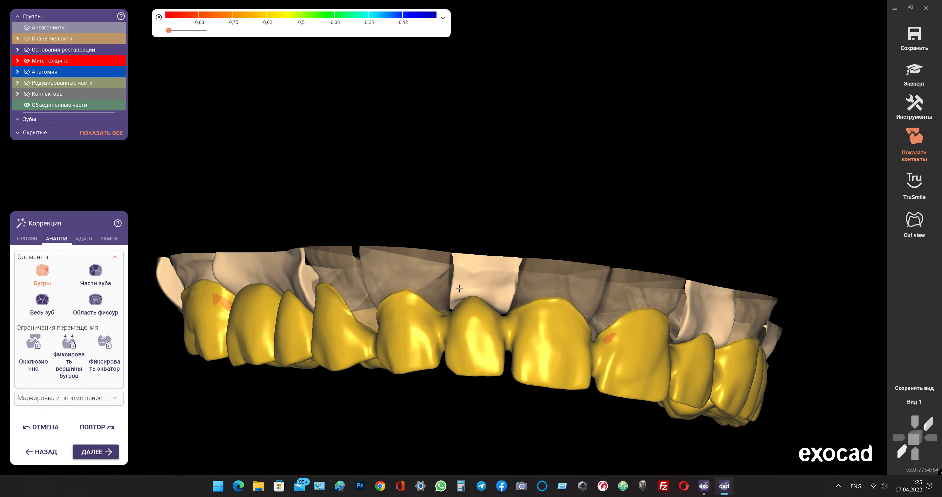
{"action": "scroll", "coordinate": [497, 360], "scroll_direction": "up", "scroll_amount": 2}
{"action": "right_click_drag", "start_coordinate": [502, 332], "coordinate": [78, 293]}
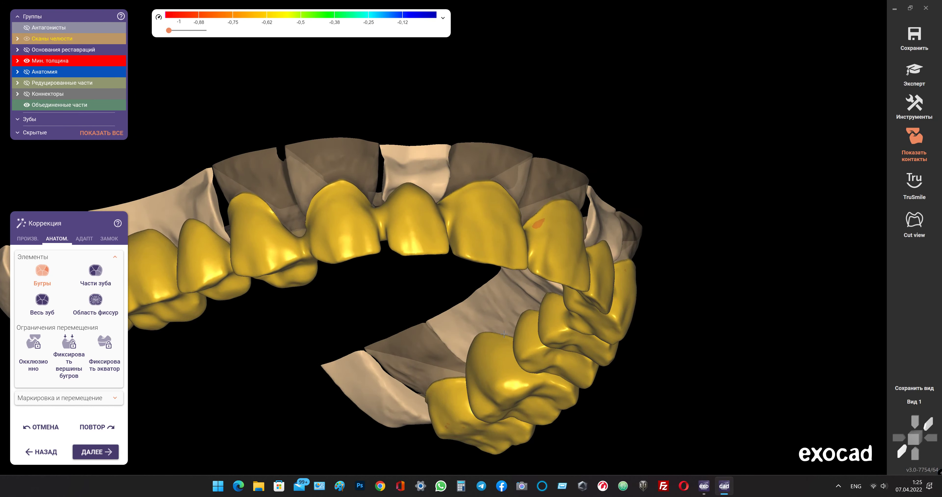
- Return to free-form smoothing and smooth the connector between the front central crowns
{"action": "left_click", "coordinate": [22, 240]}
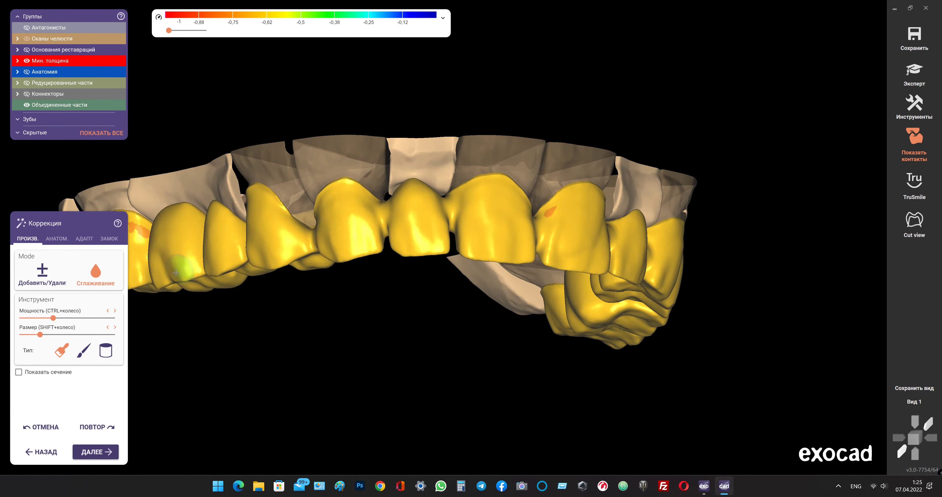
{"action": "scroll", "coordinate": [462, 249], "scroll_direction": "up", "scroll_amount": 2}
{"action": "scroll", "coordinate": [463, 248], "scroll_direction": "up", "scroll_amount": 2}
{"action": "scroll", "coordinate": [462, 249], "scroll_direction": "down", "scroll_amount": 1}
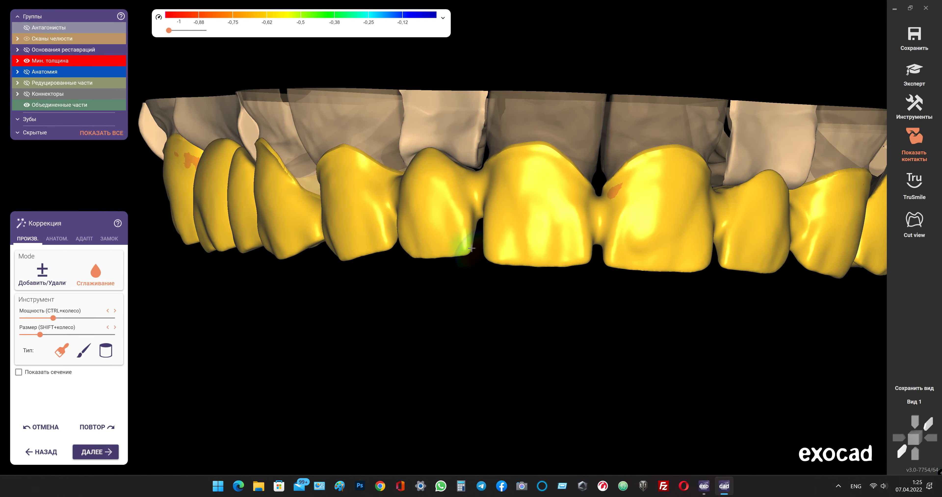
{"action": "left_click", "coordinate": [471, 248]}
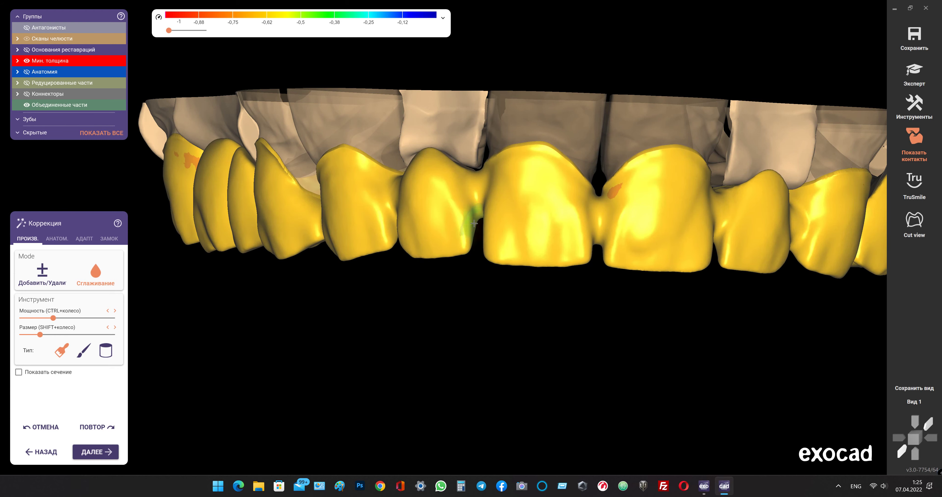
{"action": "left_click", "coordinate": [474, 226]}
- From a frontal view, smooth the connectors between the central and neighbouring crowns
{"action": "right_click_drag", "start_coordinate": [450, 277], "coordinate": [421, 262]}
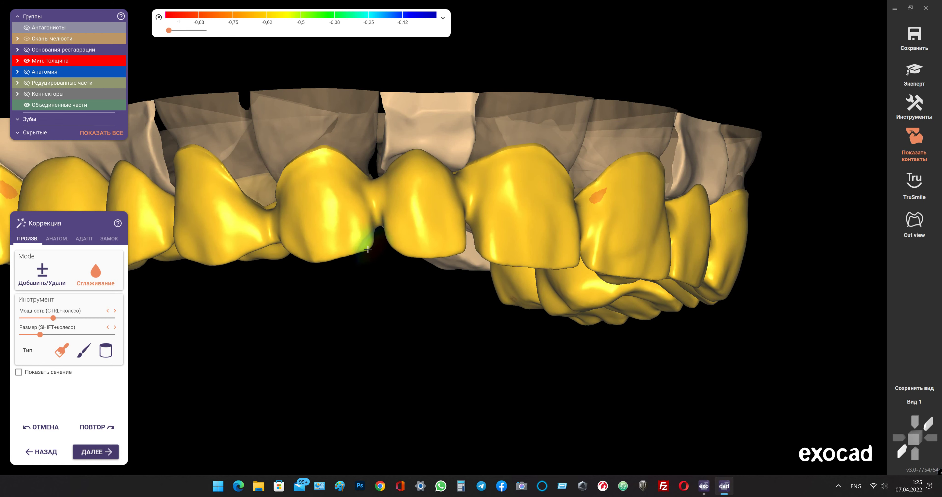
{"action": "right_click_drag", "start_coordinate": [368, 249], "coordinate": [488, 254]}
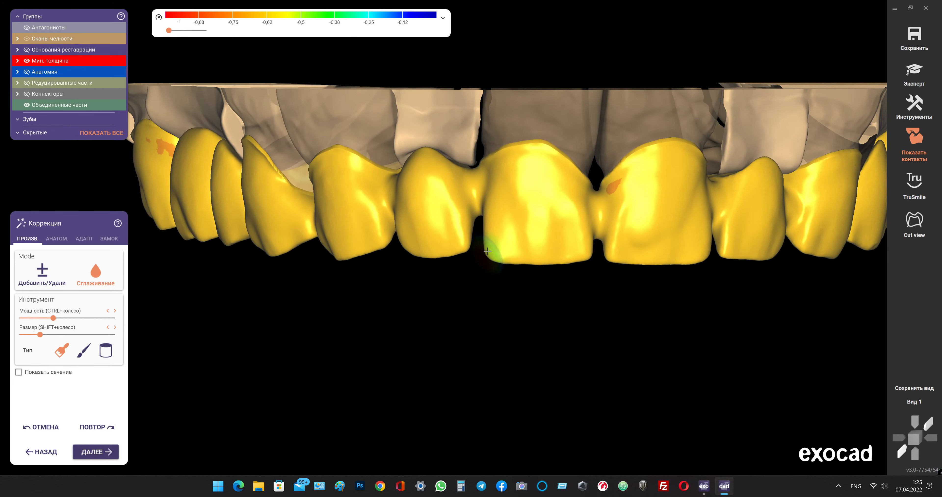
{"action": "left_click_drag", "start_coordinate": [577, 234], "coordinate": [586, 263]}
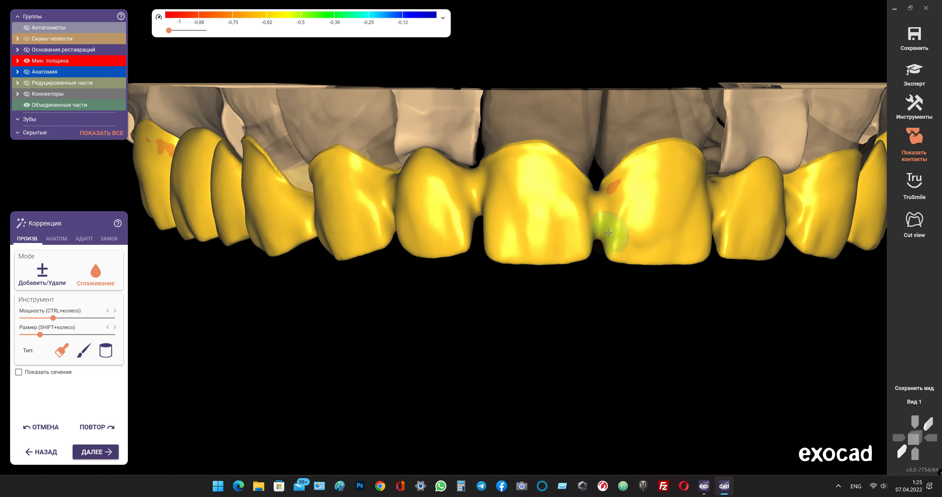
{"action": "right_click_drag", "start_coordinate": [608, 232], "coordinate": [637, 216]}
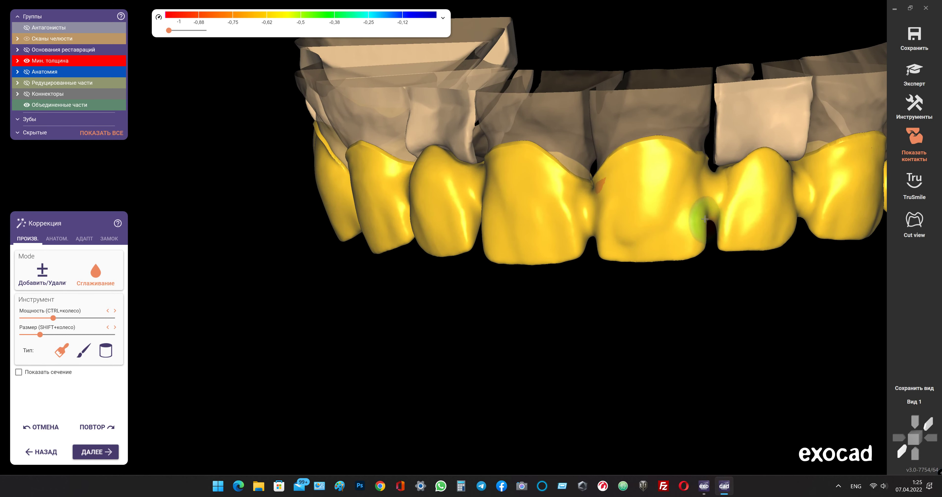
{"action": "left_click_drag", "start_coordinate": [705, 239], "coordinate": [720, 247]}
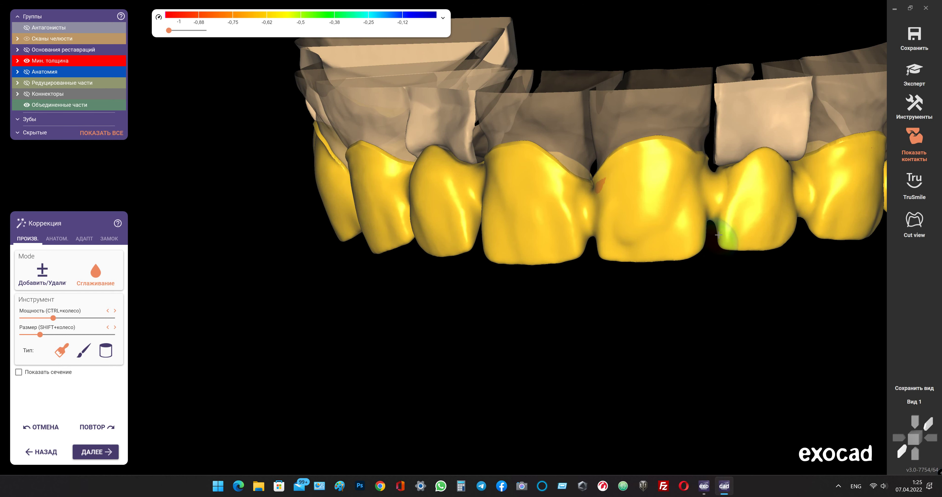
{"action": "right_click_drag", "start_coordinate": [726, 205], "coordinate": [717, 209]}
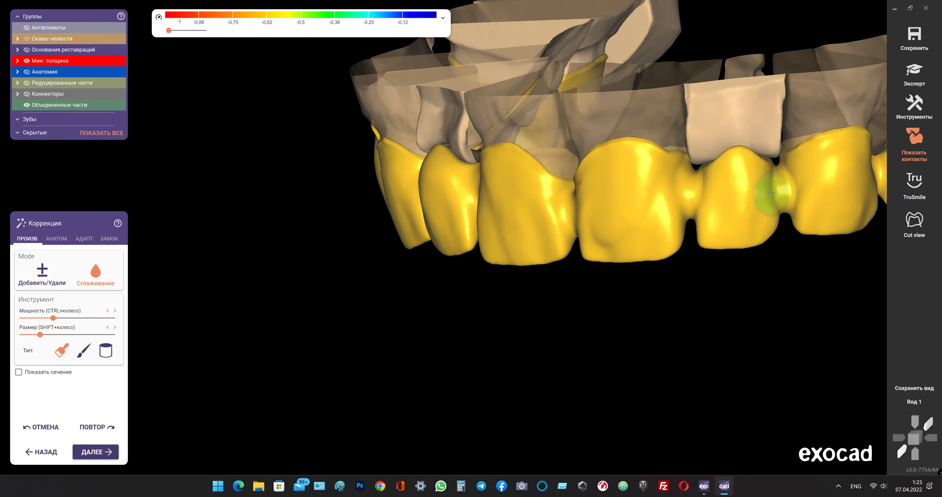
{"action": "mouse_move", "coordinate": [761, 245]}
{"action": "left_mouse_down"}
{"action": "mouse_move", "coordinate": [794, 244]}
{"action": "mouse_move", "coordinate": [798, 226]}
{"action": "mouse_move", "coordinate": [812, 219]}
{"action": "left_mouse_up"}
{"action": "right_click_drag", "start_coordinate": [813, 220], "coordinate": [601, 221]}
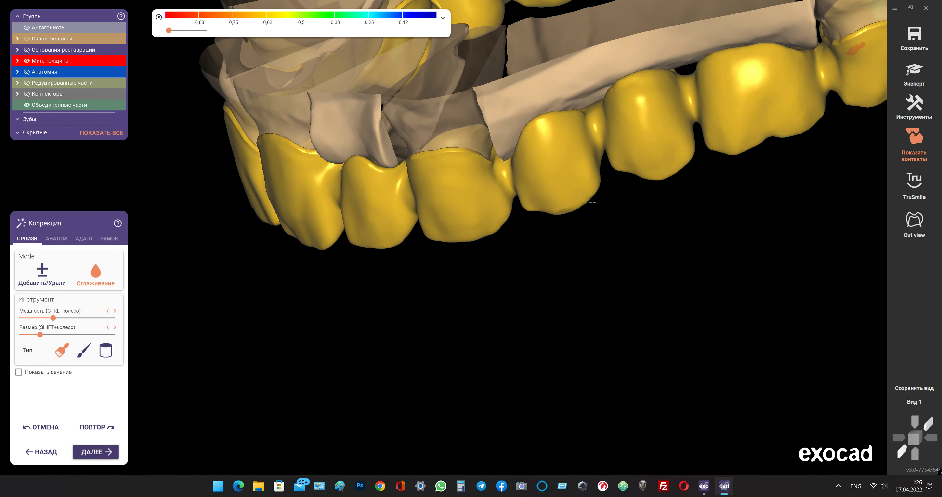
{"action": "mouse_move", "coordinate": [601, 178]}
{"action": "right_mouse_down"}
{"action": "mouse_move", "coordinate": [616, 158]}
{"action": "mouse_move", "coordinate": [608, 207]}
{"action": "mouse_move", "coordinate": [644, 170]}
{"action": "right_mouse_up"}
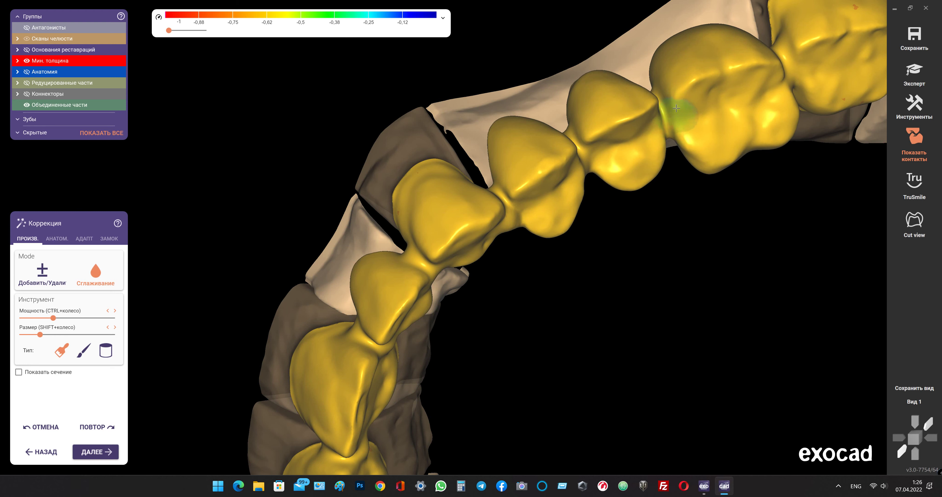
- Orbit and zoom to a top-down occlusal view of the upper and lower arches
{"action": "right_click_drag", "start_coordinate": [676, 108], "coordinate": [390, 249]}
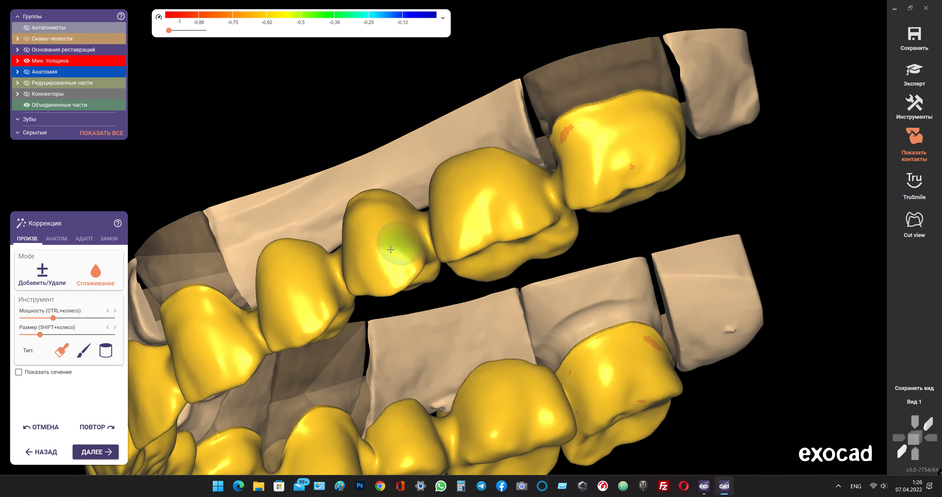
{"action": "scroll", "coordinate": [405, 262], "scroll_direction": "down", "scroll_amount": 3}
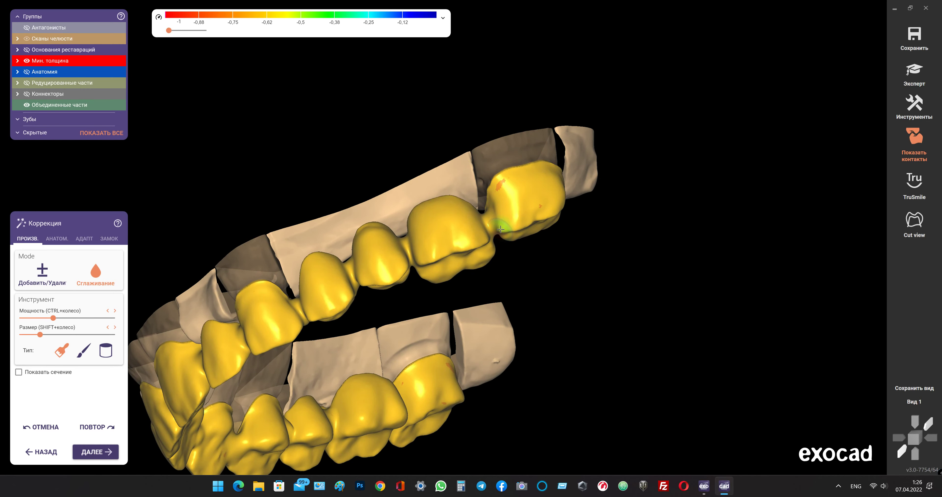
{"action": "scroll", "coordinate": [428, 274], "scroll_direction": "down", "scroll_amount": 5}
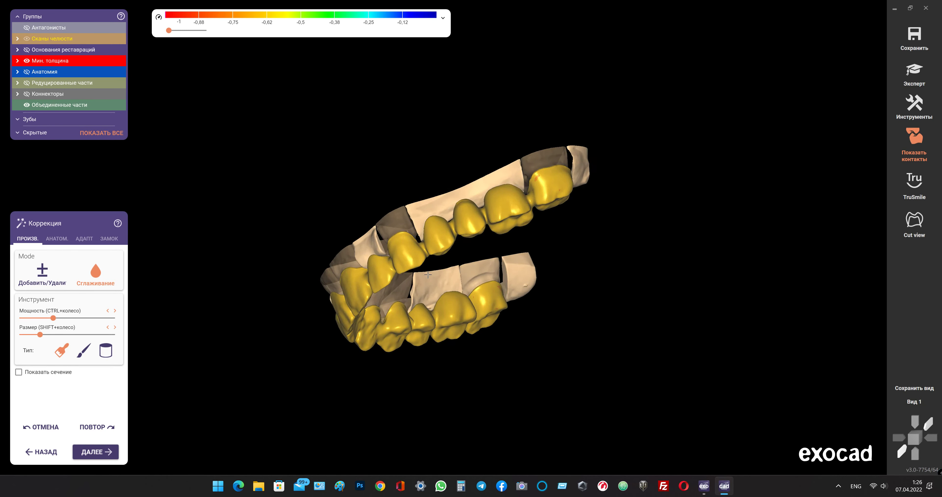
{"action": "right_click_drag", "start_coordinate": [428, 275], "coordinate": [224, 340]}
{"action": "scroll", "coordinate": [404, 236], "scroll_direction": "up", "scroll_amount": 2}
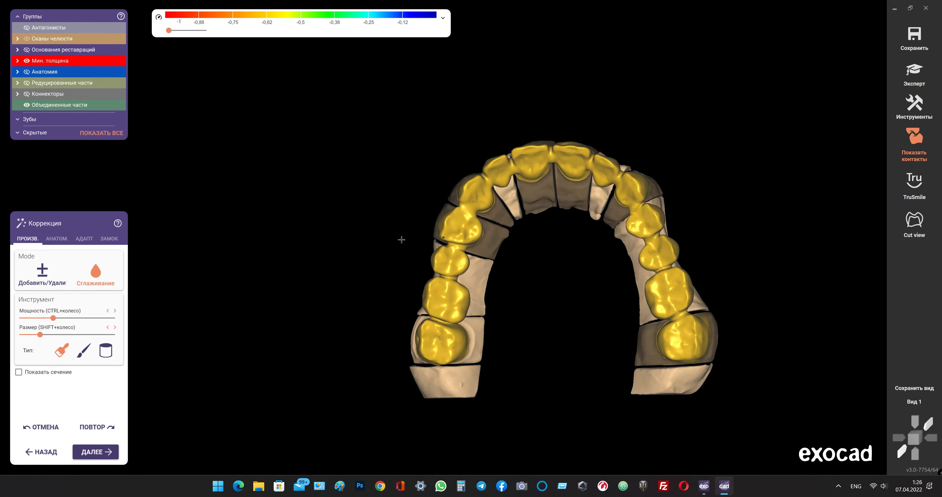
{"action": "scroll", "coordinate": [431, 230], "scroll_direction": "up", "scroll_amount": 2}
{"action": "scroll", "coordinate": [446, 229], "scroll_direction": "up", "scroll_amount": 2}
{"action": "scroll", "coordinate": [450, 228], "scroll_direction": "up", "scroll_amount": 2}
- Rotate the arch to reach the left-side connectors from a more frontal angle
{"action": "mouse_move", "coordinate": [450, 228]}
{"action": "right_mouse_down"}
{"action": "mouse_move", "coordinate": [453, 245]}
{"action": "mouse_move", "coordinate": [474, 211]}
{"action": "right_mouse_up"}
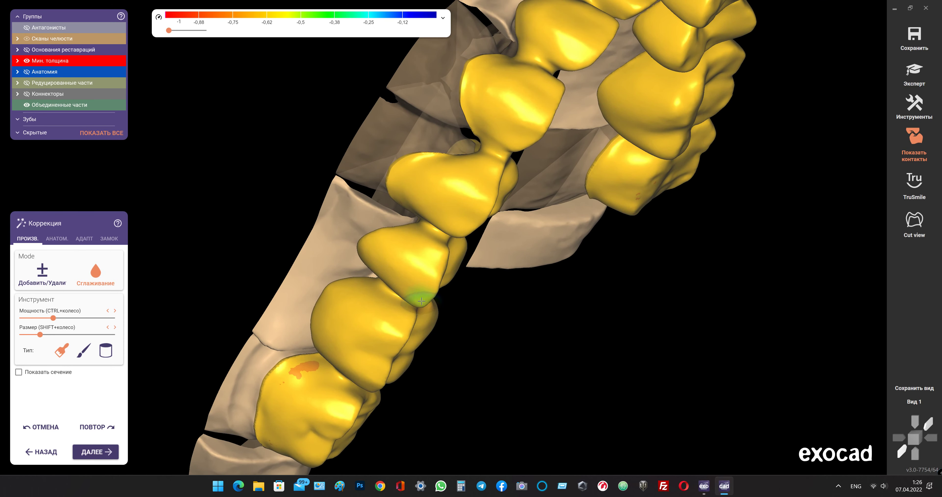
{"action": "right_click_drag", "start_coordinate": [430, 254], "coordinate": [430, 253]}
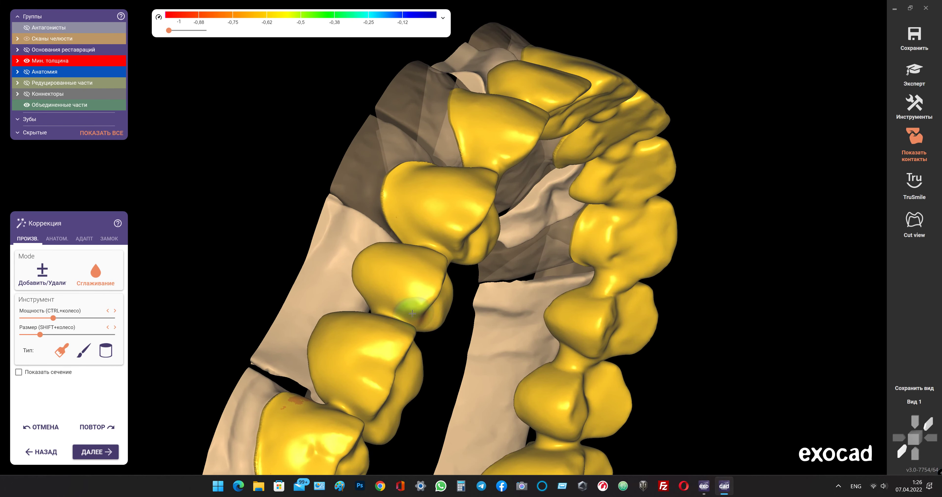
{"action": "mouse_move", "coordinate": [406, 314]}
{"action": "right_mouse_down"}
{"action": "mouse_move", "coordinate": [422, 331]}
{"action": "mouse_move", "coordinate": [347, 433]}
{"action": "right_mouse_up"}
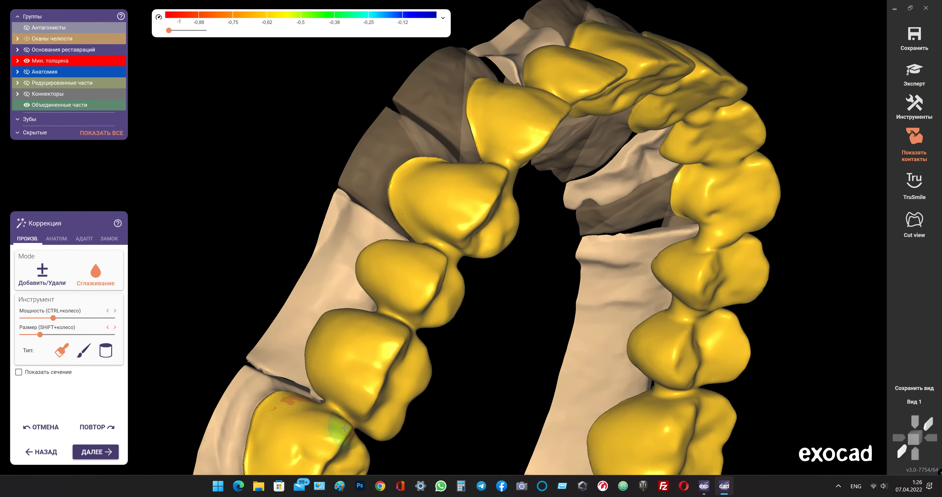
{"action": "scroll", "coordinate": [334, 419], "scroll_direction": "down", "scroll_amount": 5}
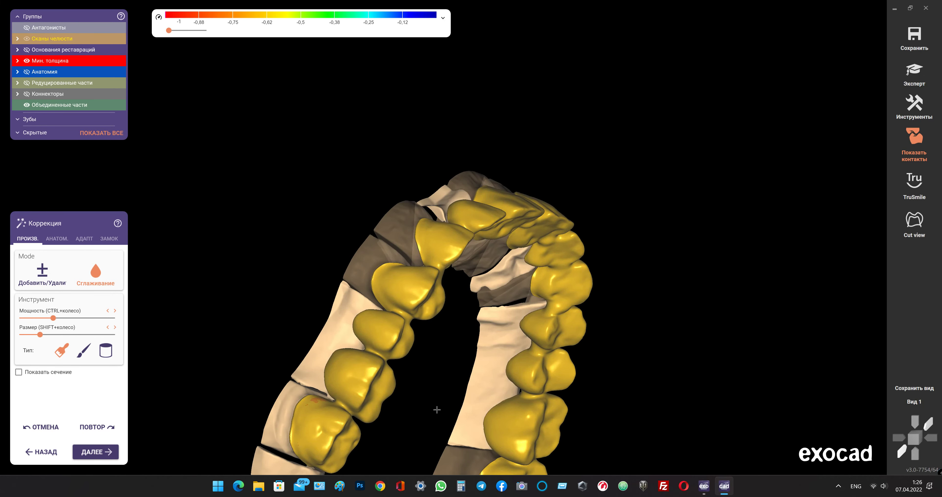
{"action": "mouse_move", "coordinate": [433, 408]}
{"action": "right_mouse_down"}
{"action": "mouse_move", "coordinate": [403, 227]}
{"action": "mouse_move", "coordinate": [386, 218]}
{"action": "right_mouse_up"}
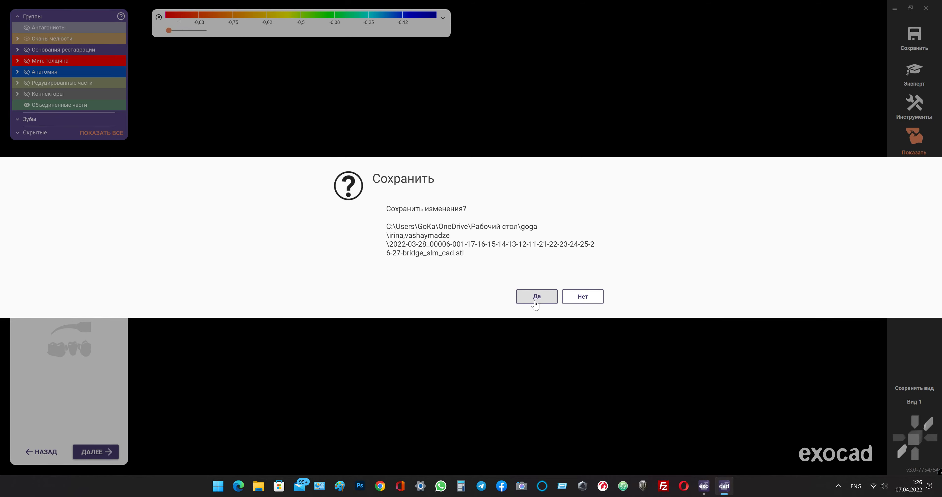
- Save the bridge changes, hide the jaw scans, and turn TruSmile rendering off
{"action": "left_click", "coordinate": [536, 296]}
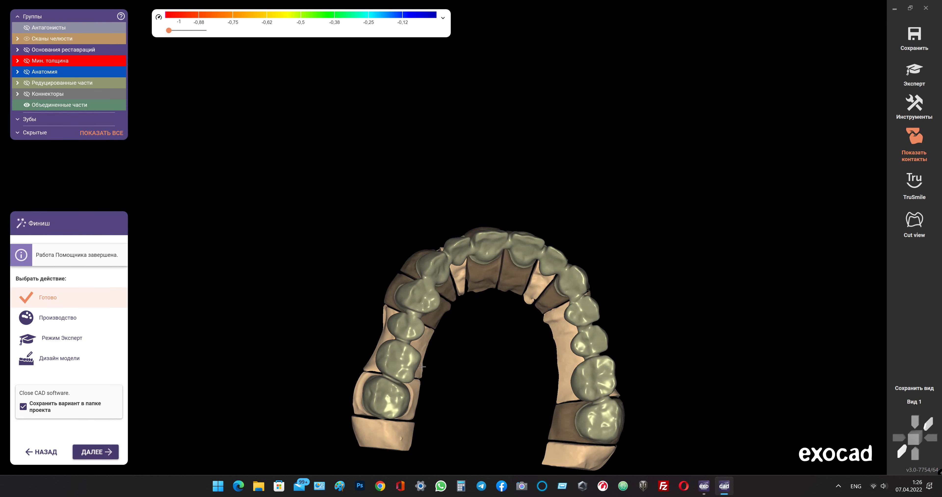
{"action": "left_click", "coordinate": [27, 39]}
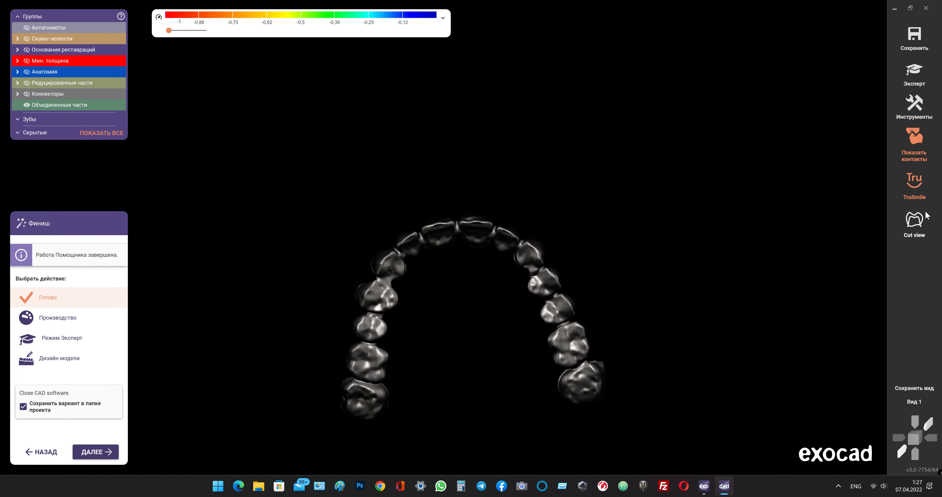
{"action": "left_click", "coordinate": [911, 188]}
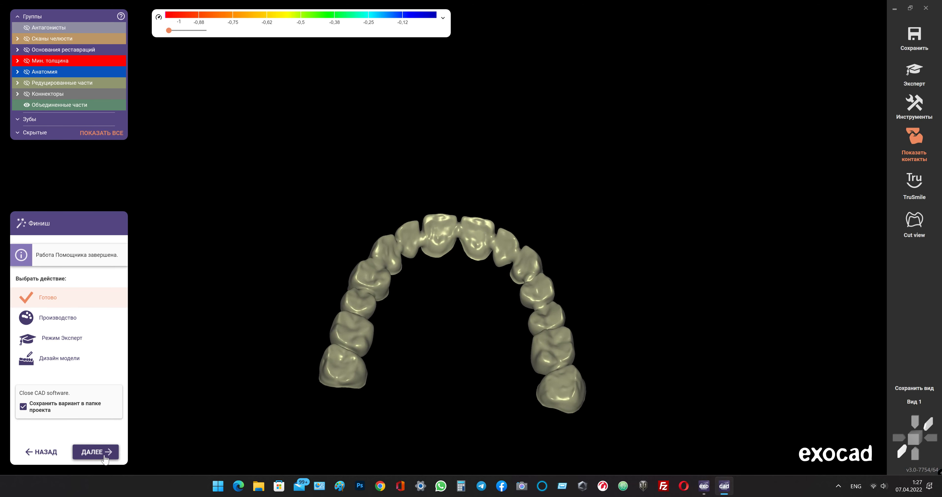
- Finish and overwrite the existing saved .dentalCAD project variant
{"action": "left_click", "coordinate": [97, 452]}
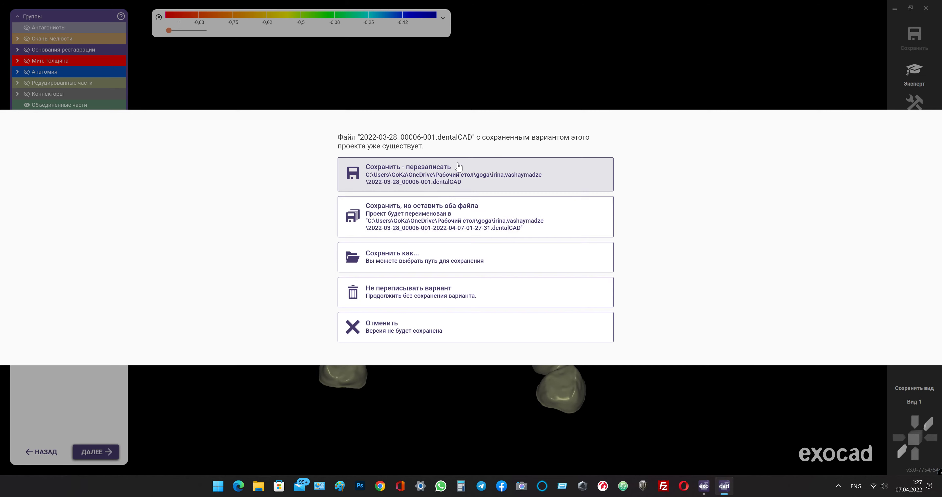
{"action": "left_click", "coordinate": [455, 171]}
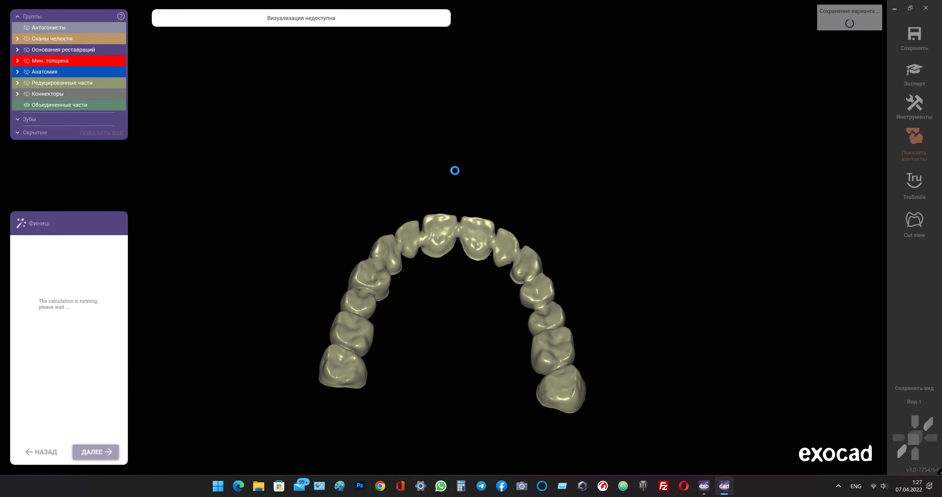